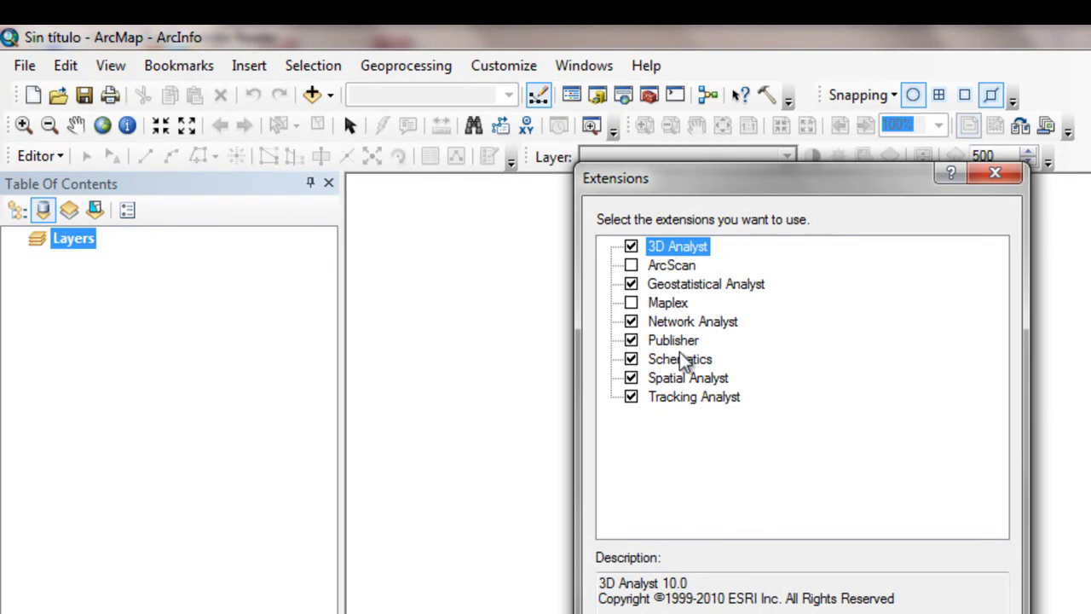
Check that the Spatial Analyst extension is enabled and close the list of extensions.
left_click(686, 383)
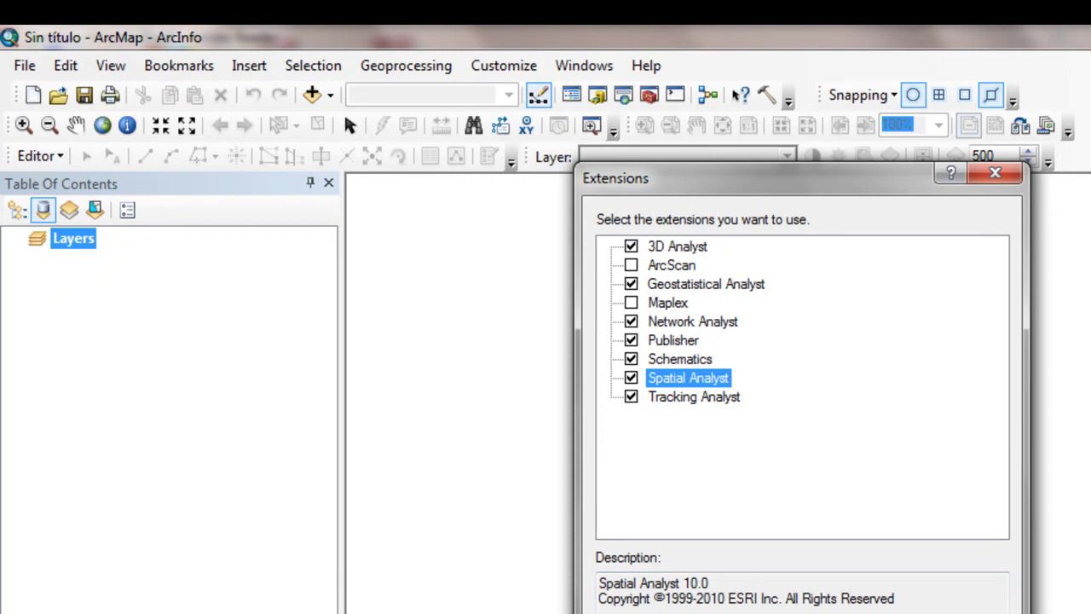
key("Escape")
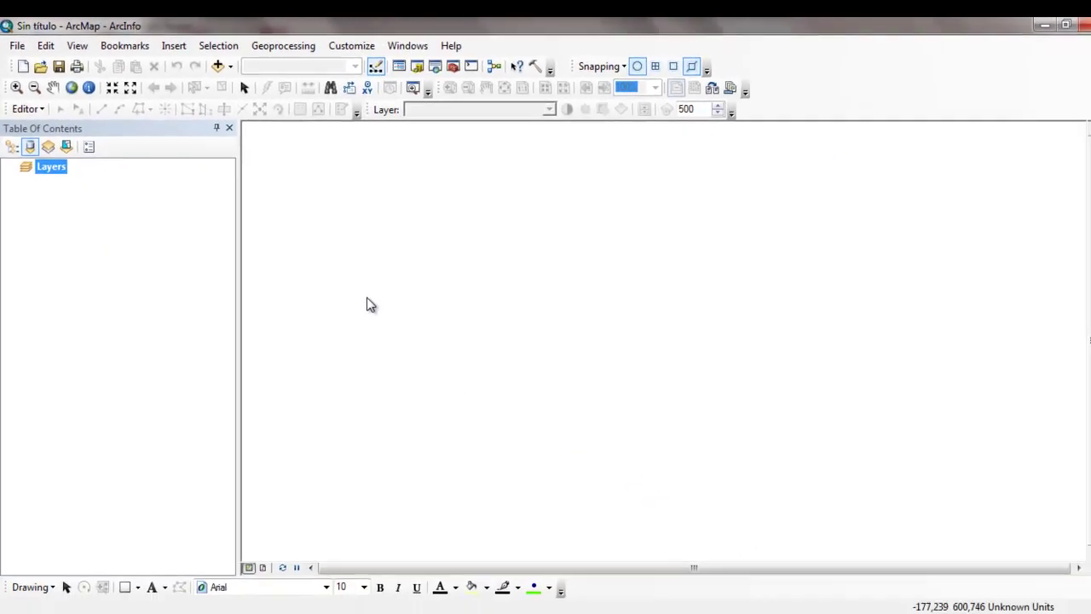
Browse for data to add in the folder C:\CURSO_DIP_SIG\Modulo_III\Ejercicio3.
left_click(213, 65)
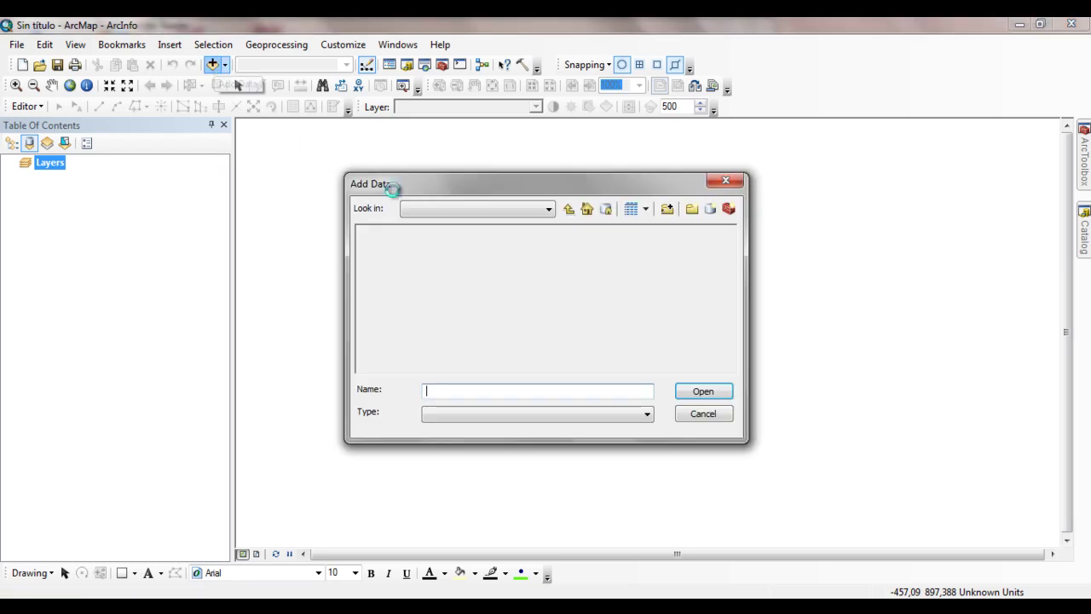
left_click(548, 209)
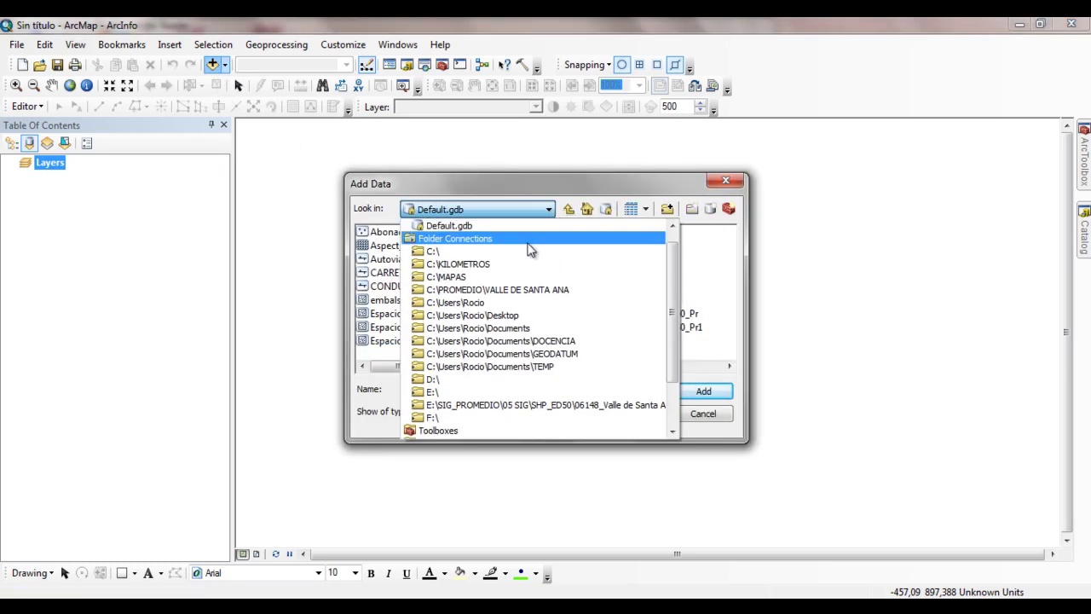
left_click(531, 246)
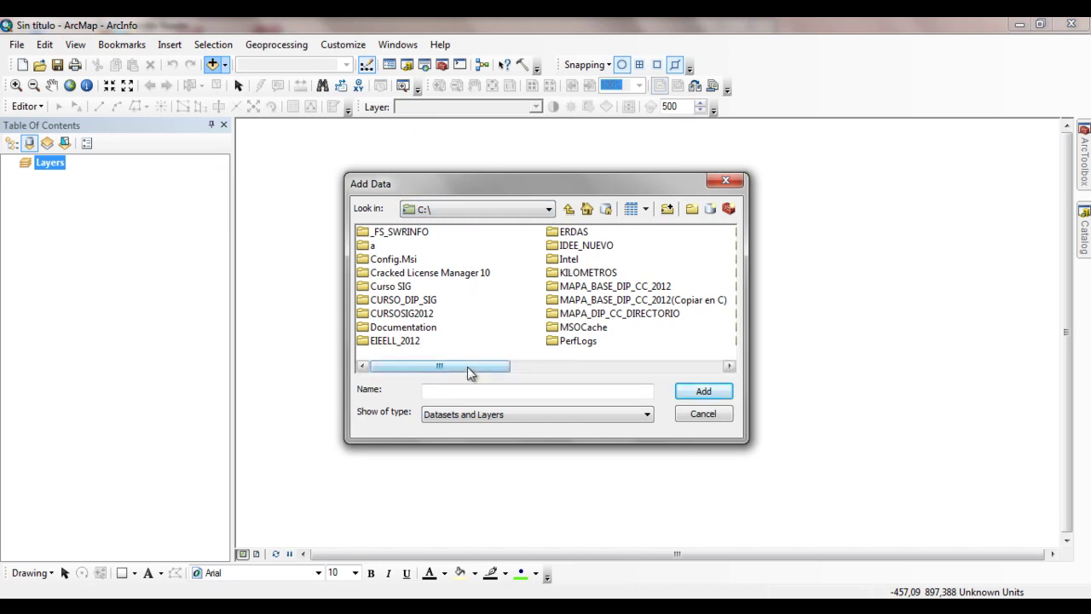
double_click(404, 301)
left_click(384, 231)
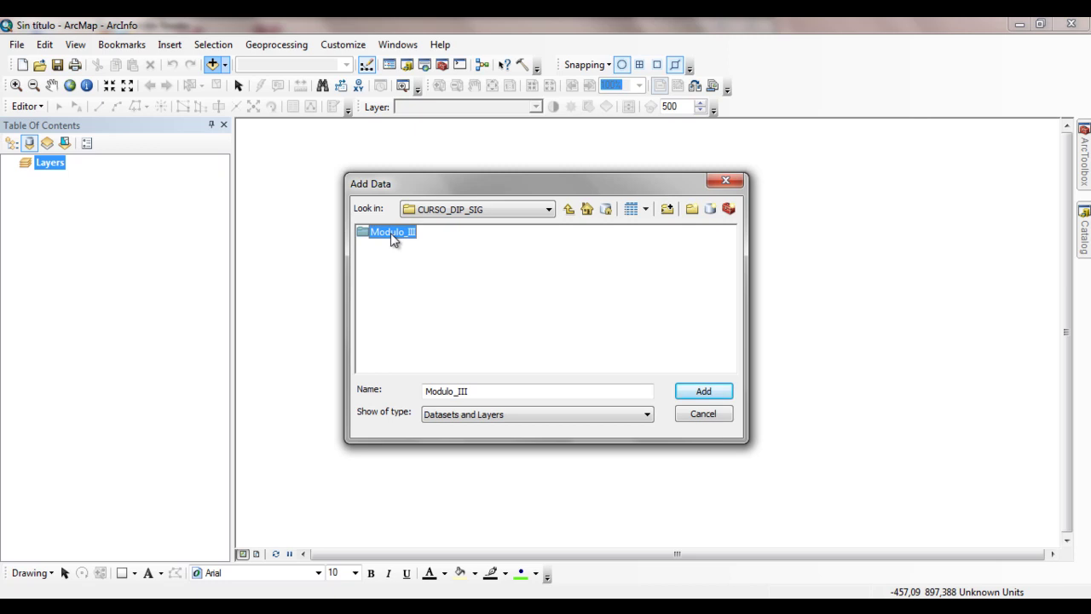
double_click(391, 233)
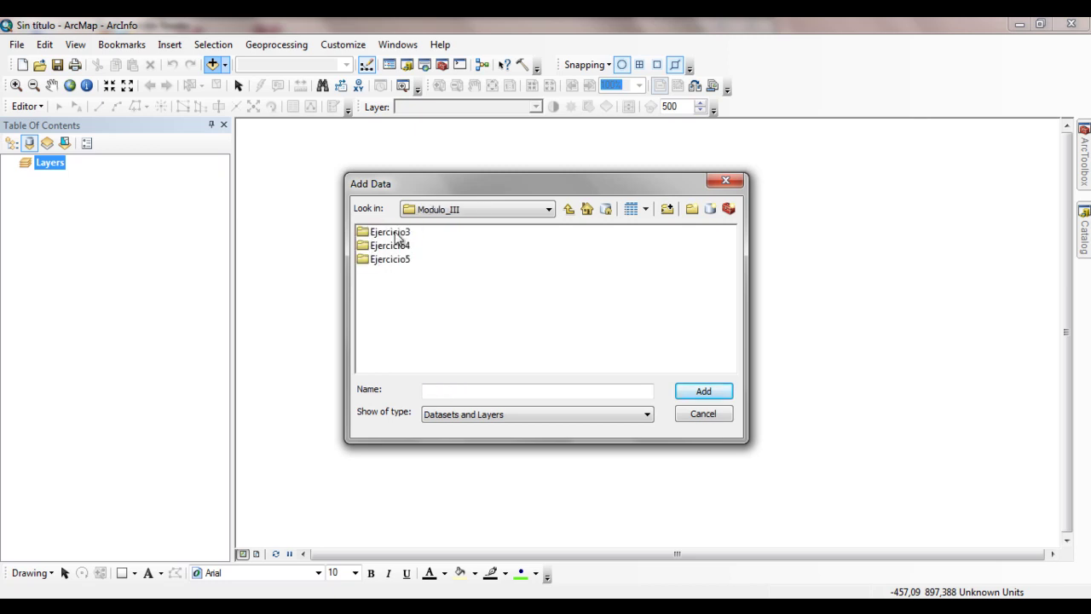
left_click(375, 240)
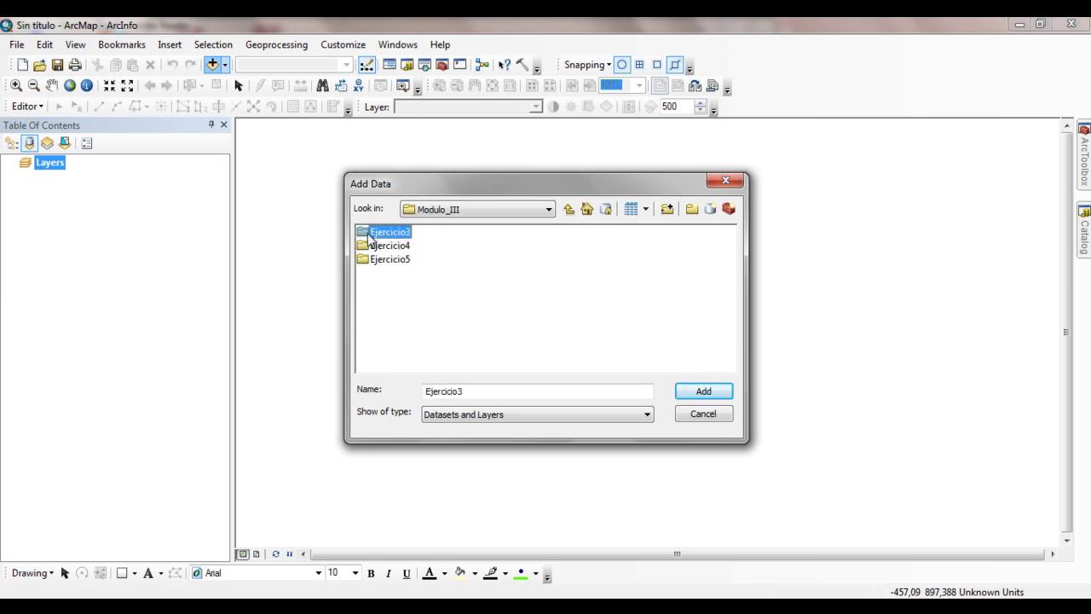
double_click(364, 239)
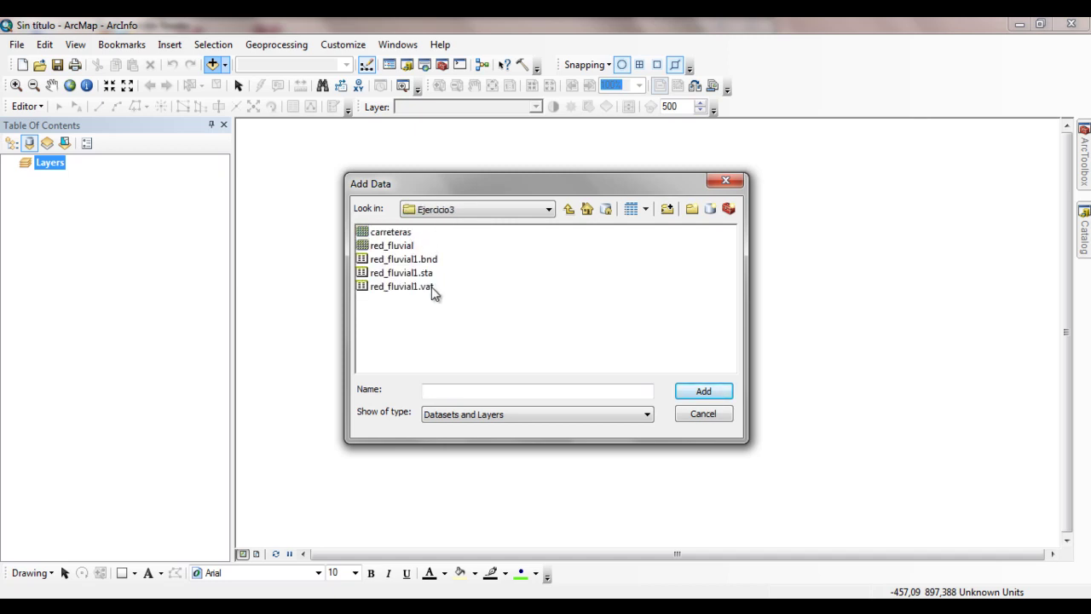
Add the carreteras and red_fluvial rasters to the map and accept the missing spatial reference notice.
left_click(398, 238)
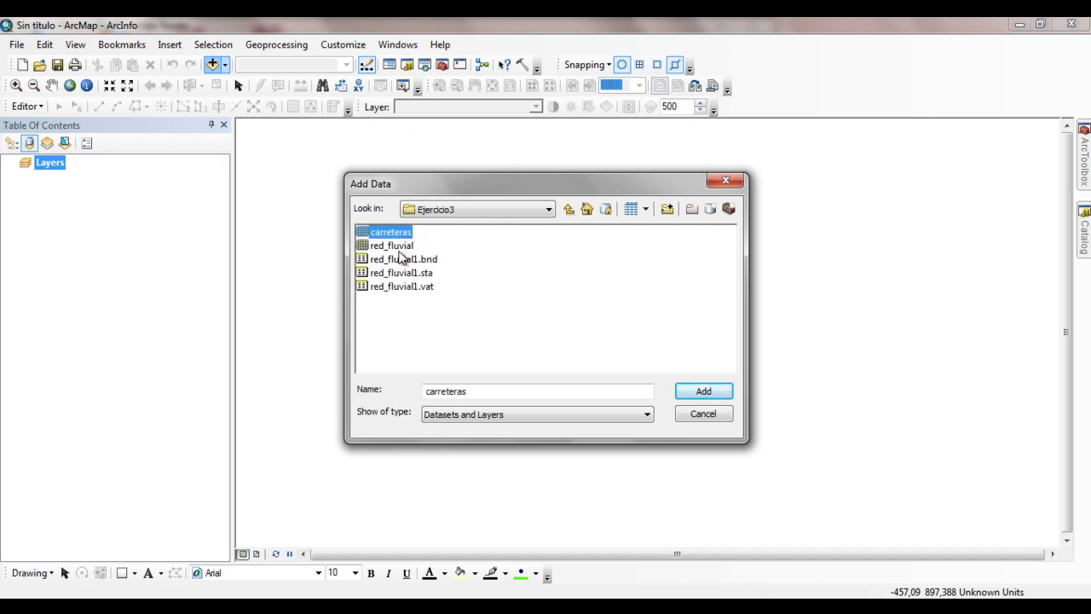
left_click(401, 247, "ctrl")
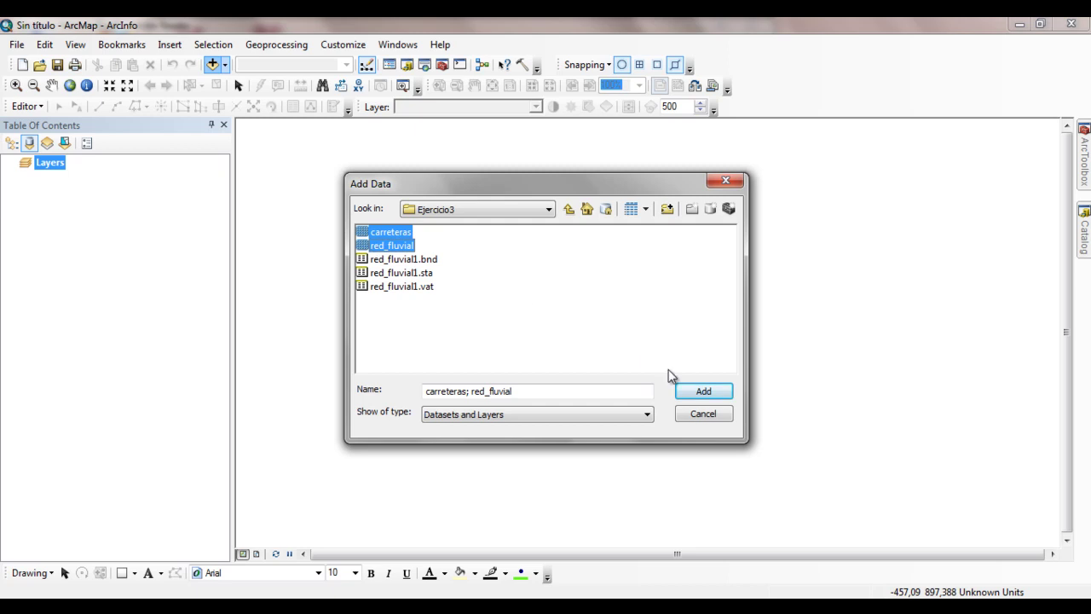
left_click(695, 392)
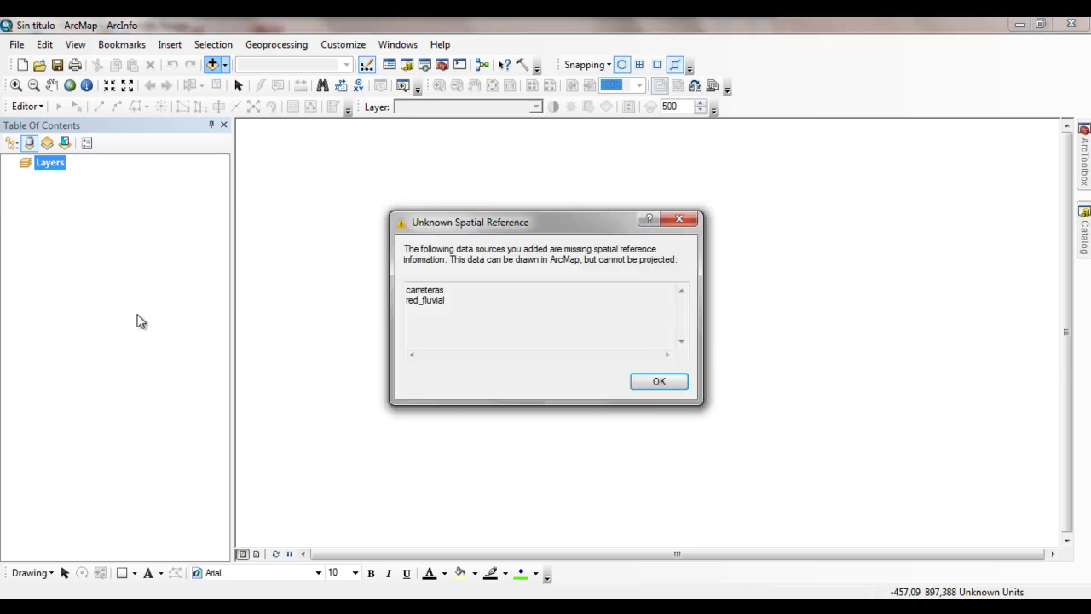
left_click(641, 381)
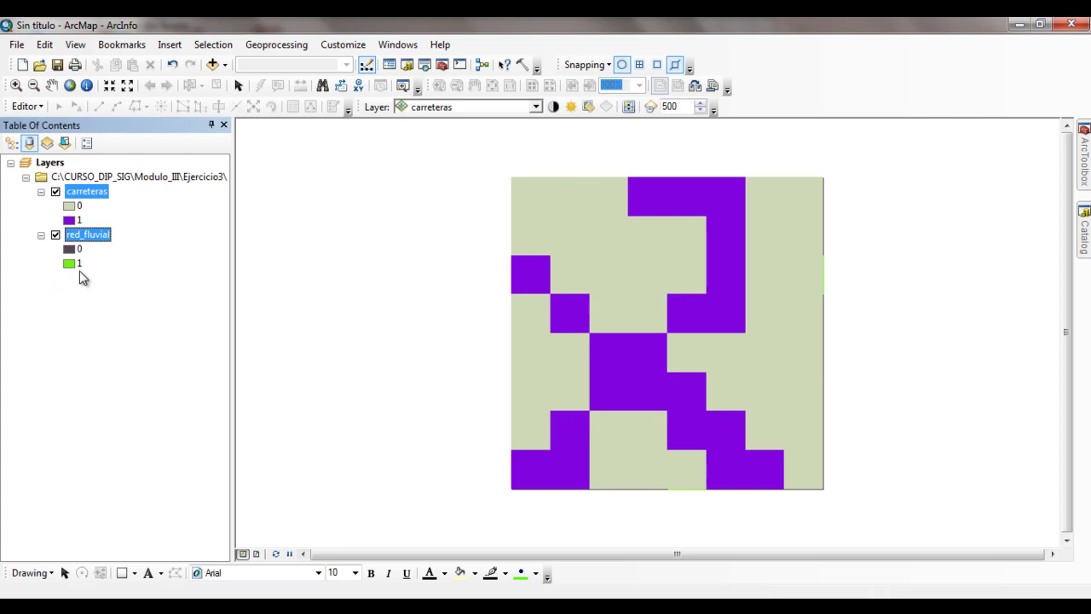
Switch the carreteras layer's visibility off and on several times to view the red_fluvial raster beneath it.
left_click(55, 192)
left_click(55, 192)
left_click(55, 192)
left_click(55, 192)
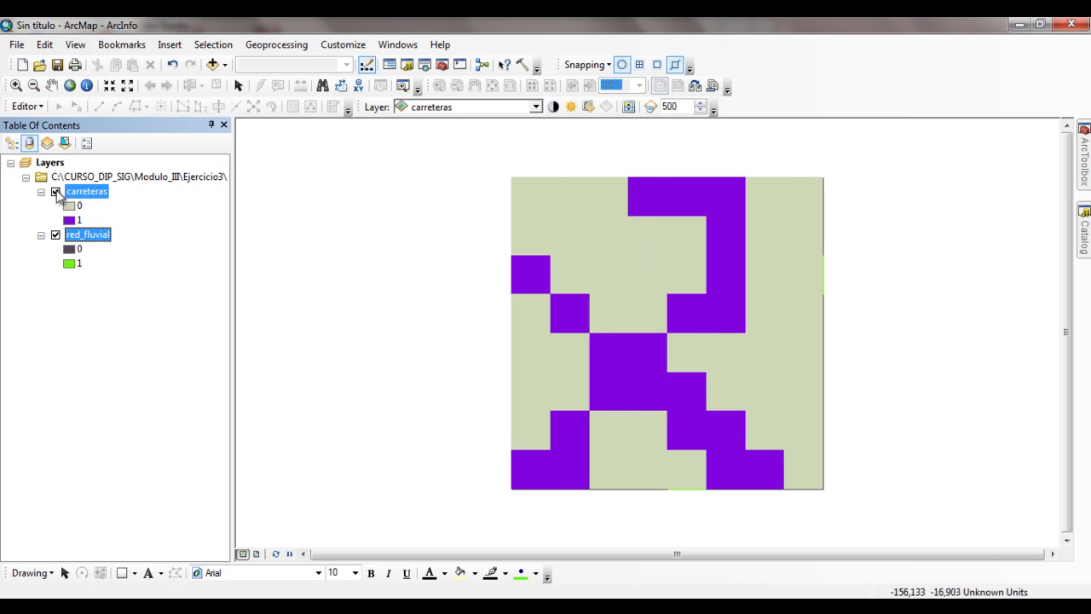
left_click(55, 192)
left_click(55, 192)
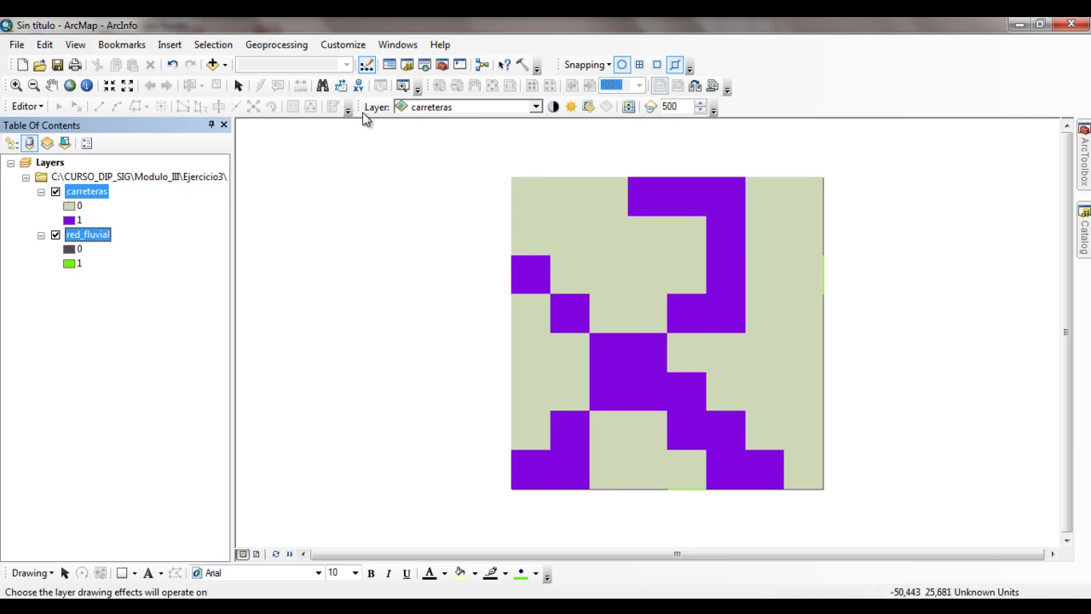
Float and re-dock the Effects toolbar, and check its entry in the list of available toolbars.
left_click_drag(356, 108, 324, 189)
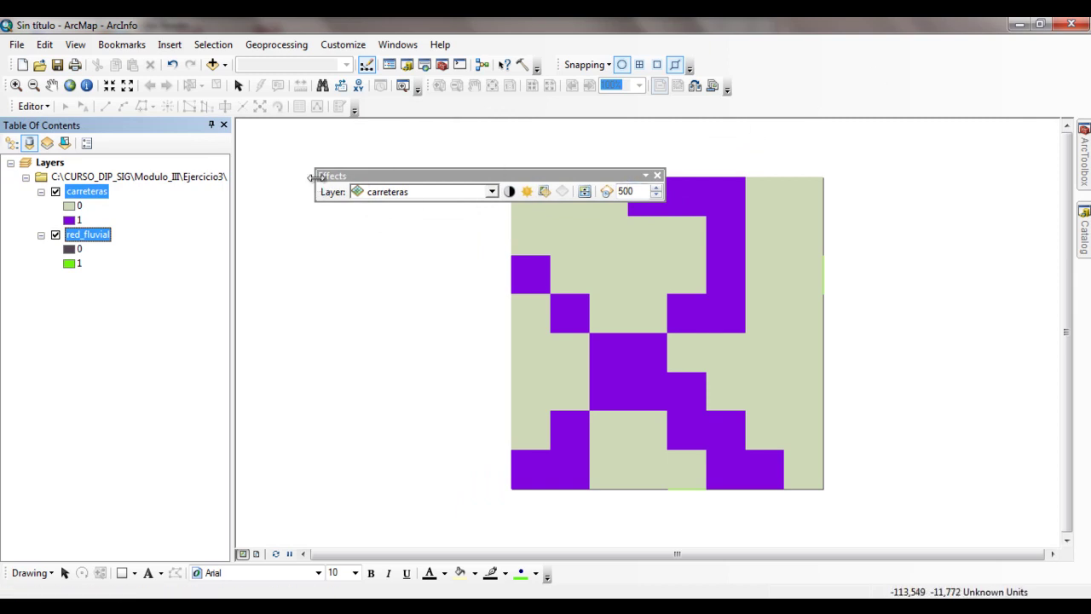
left_click_drag(320, 176, 368, 103)
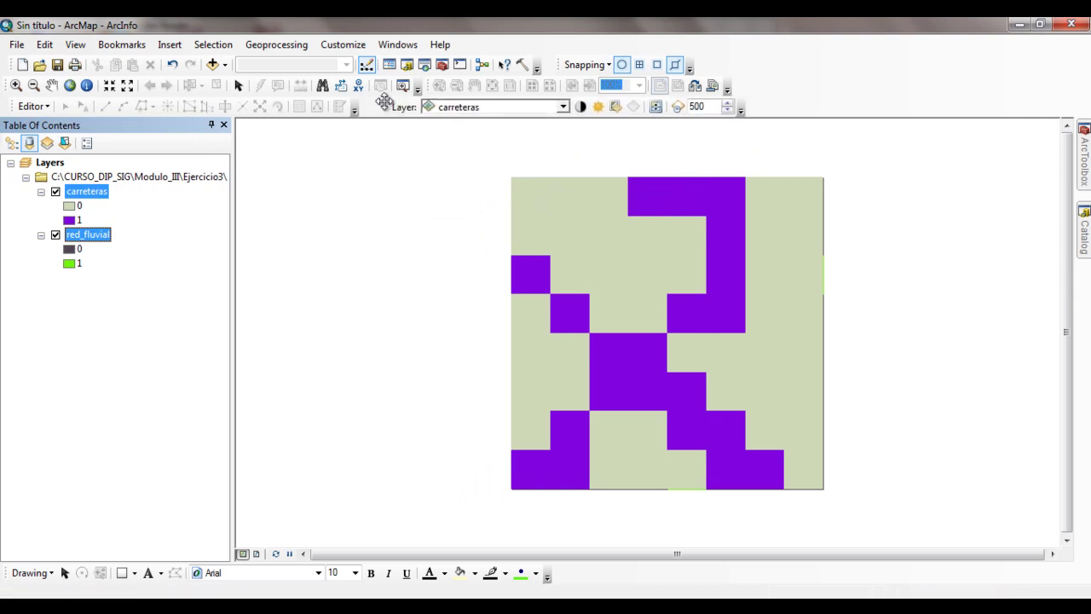
right_click(817, 82)
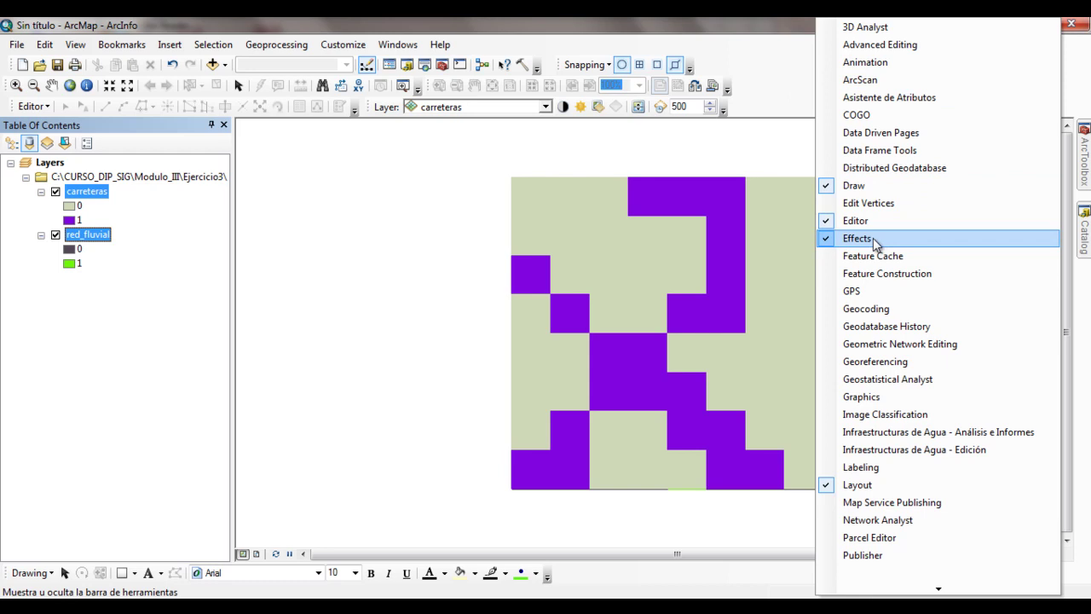
left_click(386, 110)
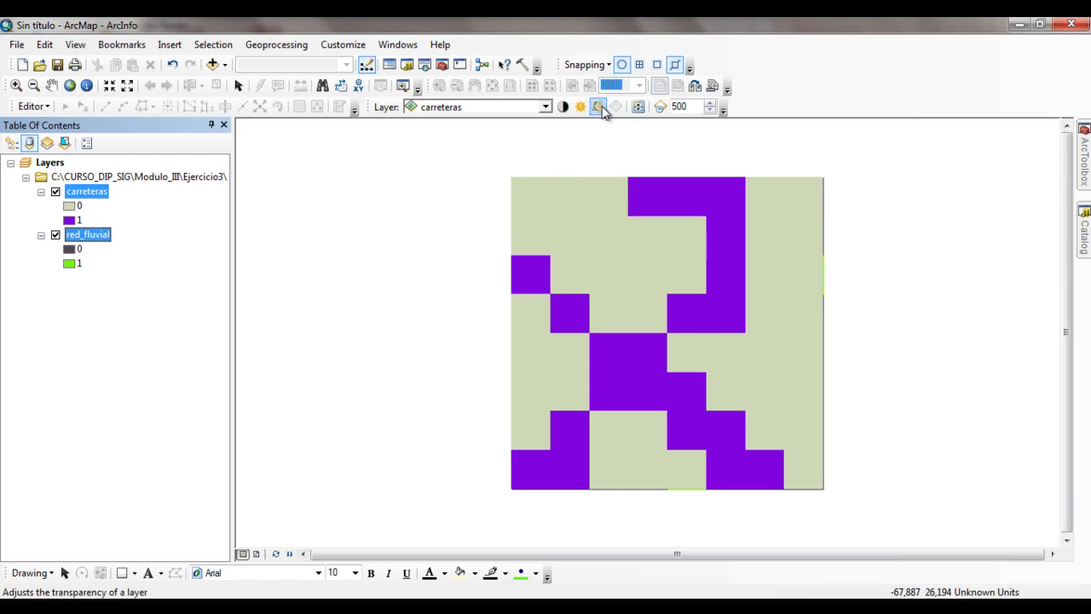
Choose carreteras as the layer for display effects and swipe it to view the red_fluvial raster underneath.
left_click(545, 108)
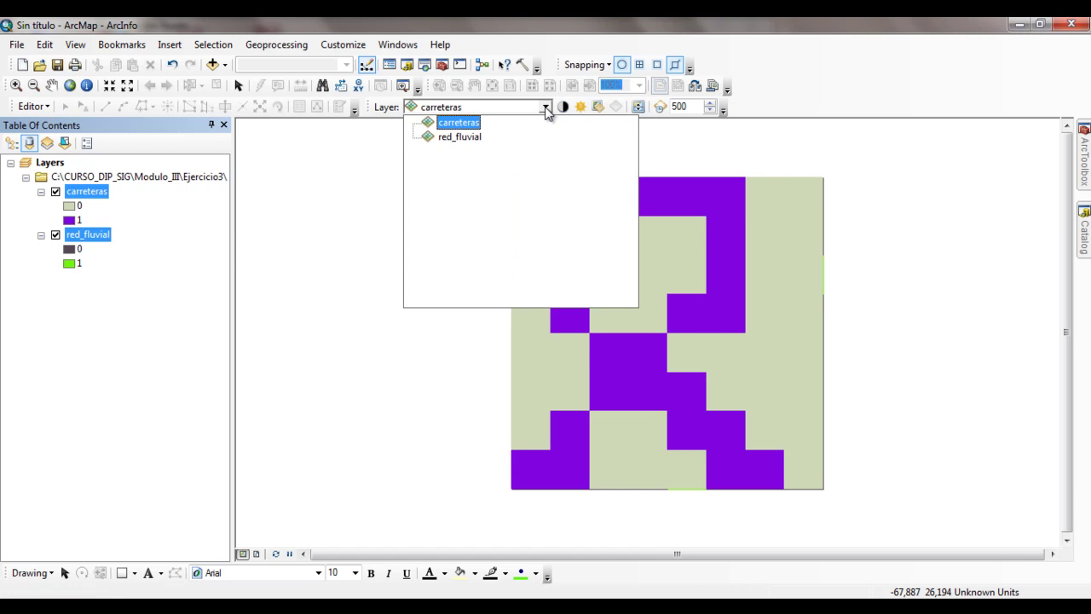
left_click(455, 123)
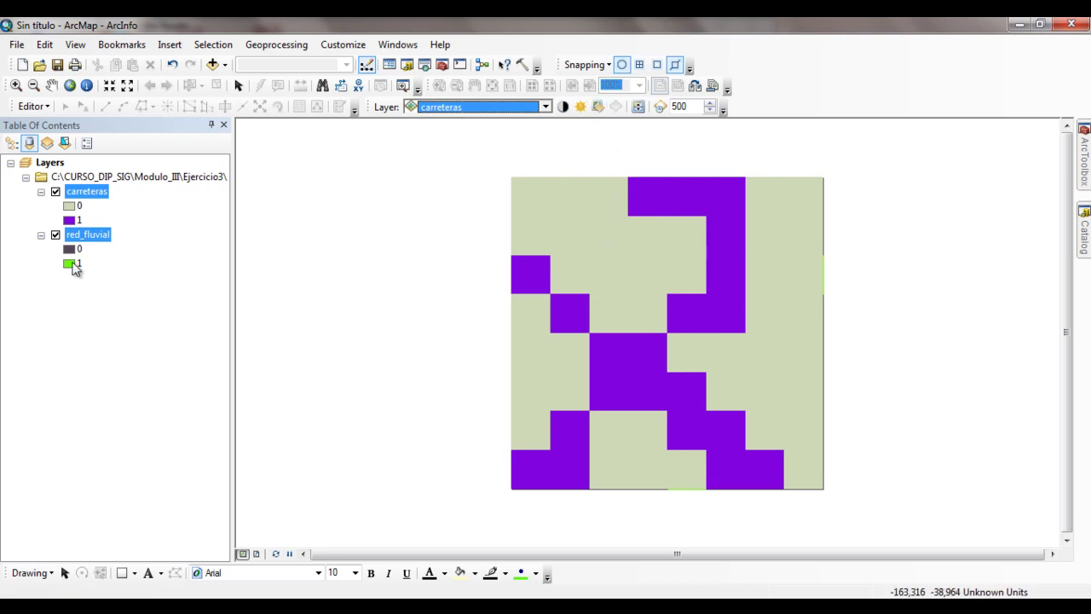
left_click(639, 112)
left_click_drag(646, 196, 694, 224)
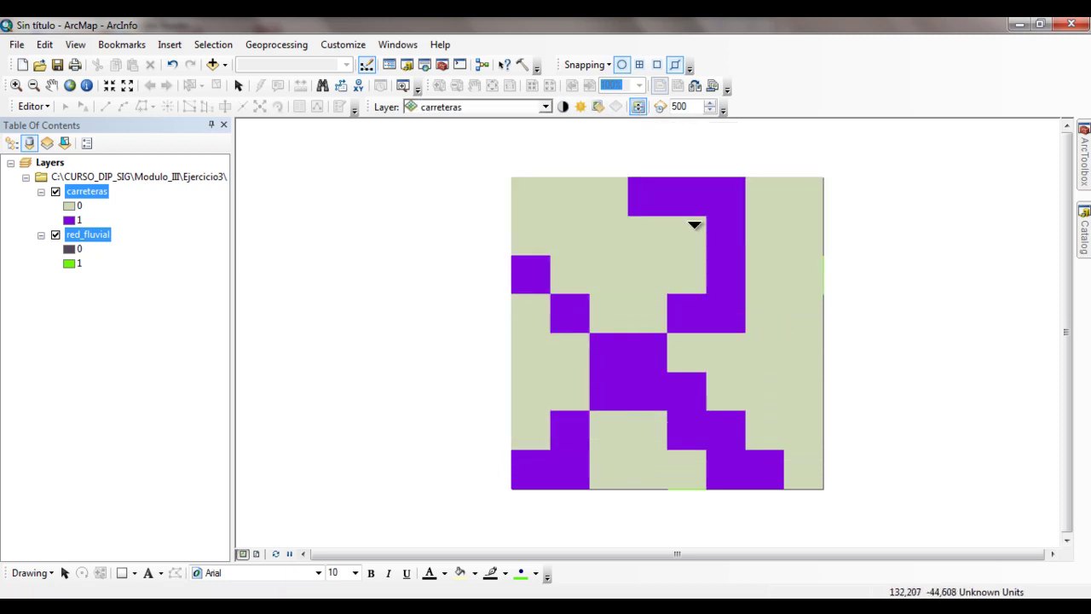
Set the carreteras layer's transparency to 54% to see where it overlaps red_fluvial, and return it to 0%.
left_click(600, 107)
left_click_drag(649, 215, 650, 175)
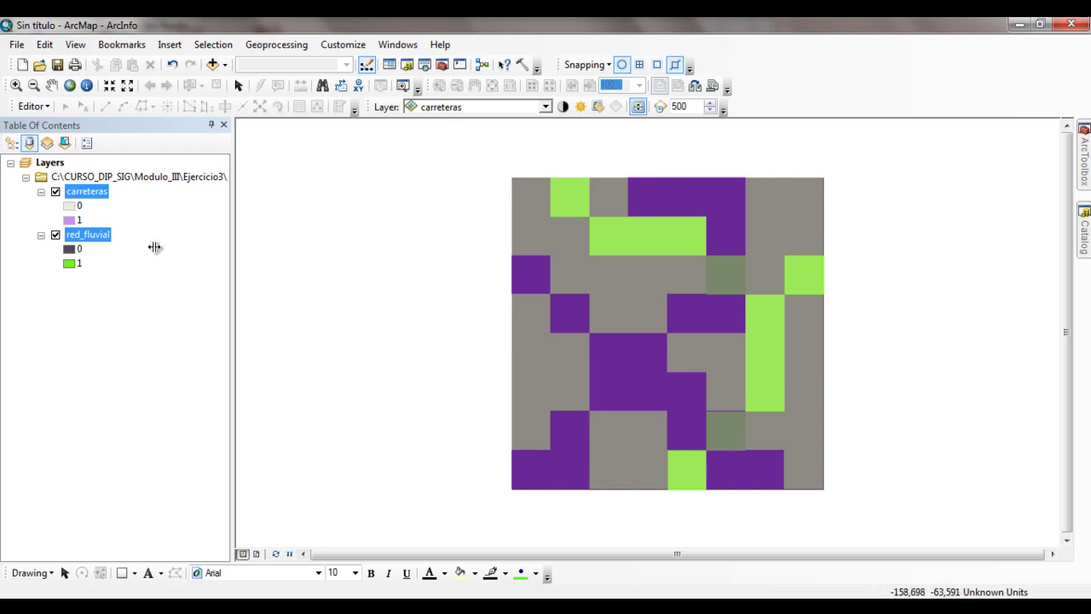
left_click(598, 106)
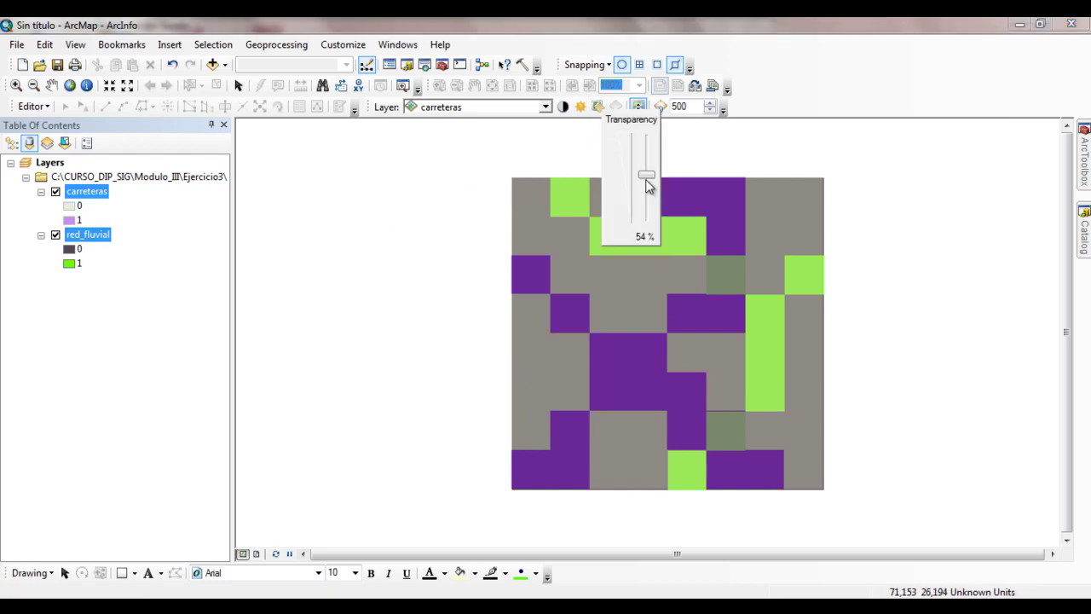
left_click_drag(649, 181, 649, 213)
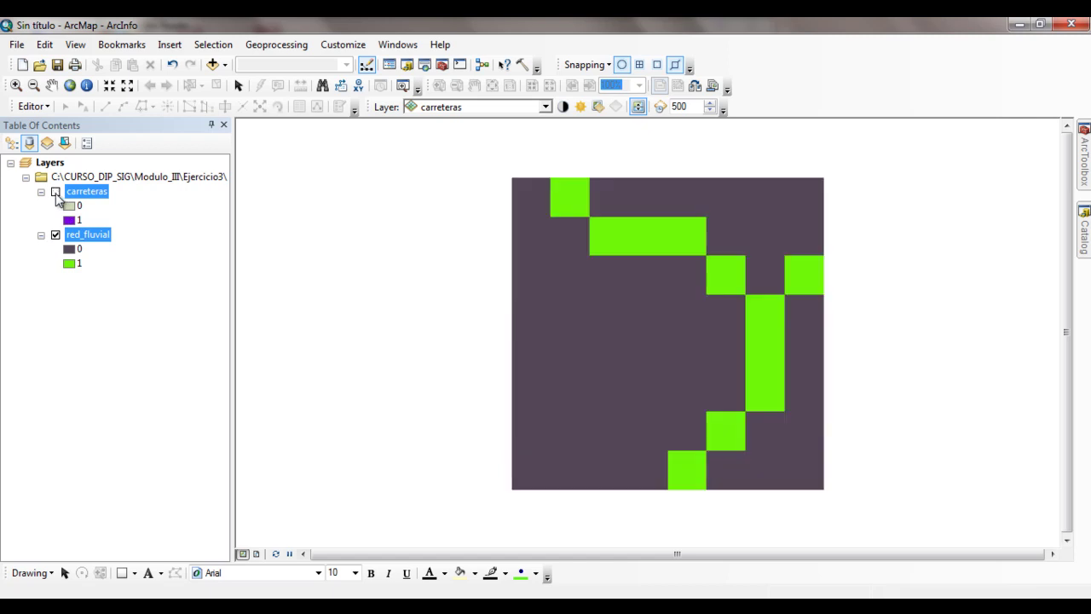
Compare the cells of carreteras and red_fluvial by hiding and showing carreteras, switching from the Swipe tool to Select Elements.
left_click(56, 193)
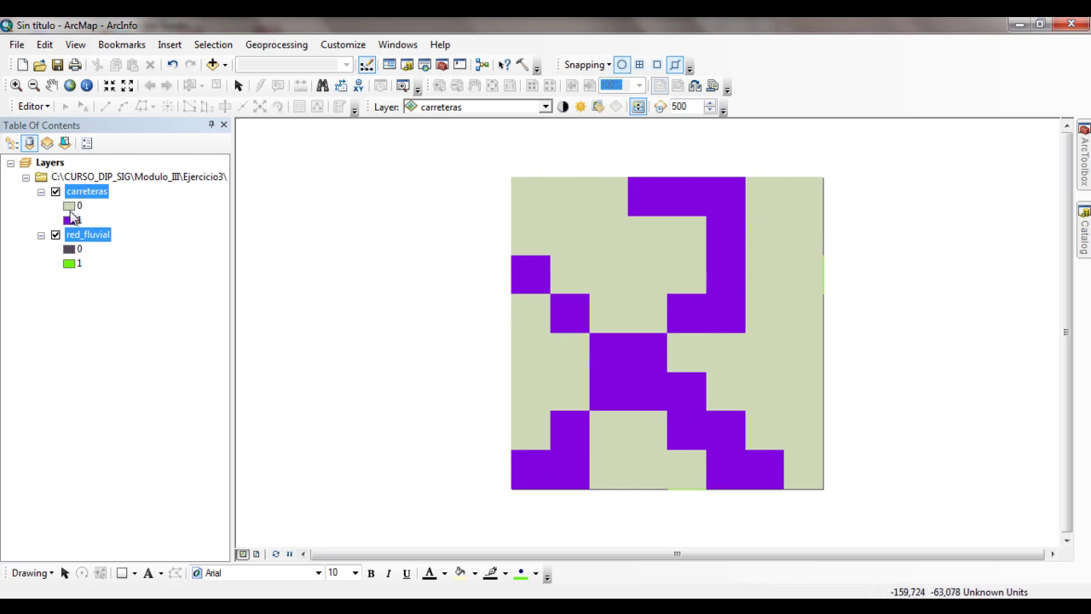
left_click(56, 193)
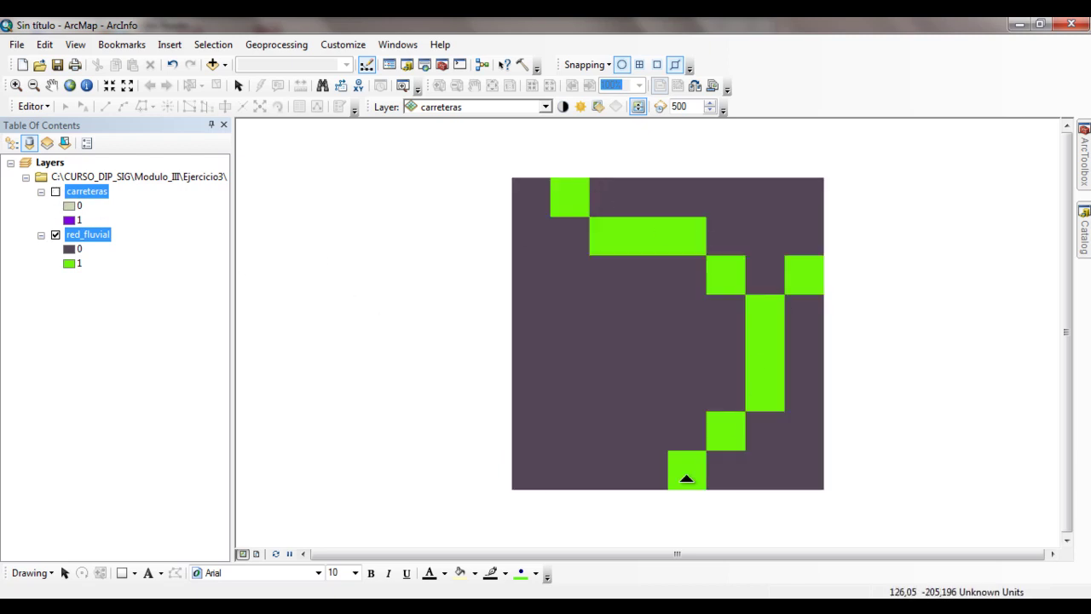
left_click(56, 192)
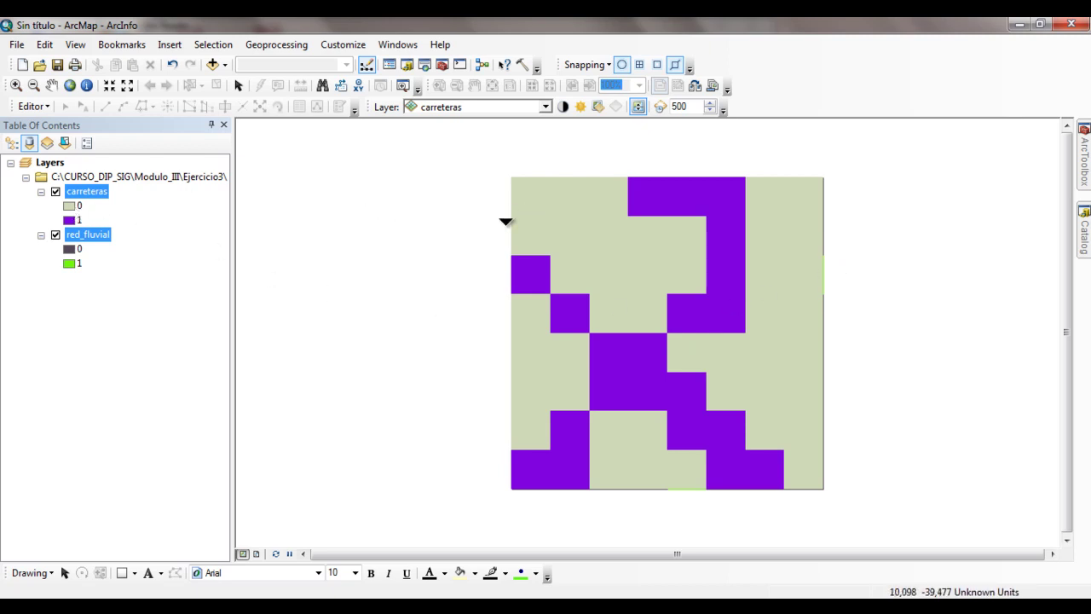
left_click(238, 86)
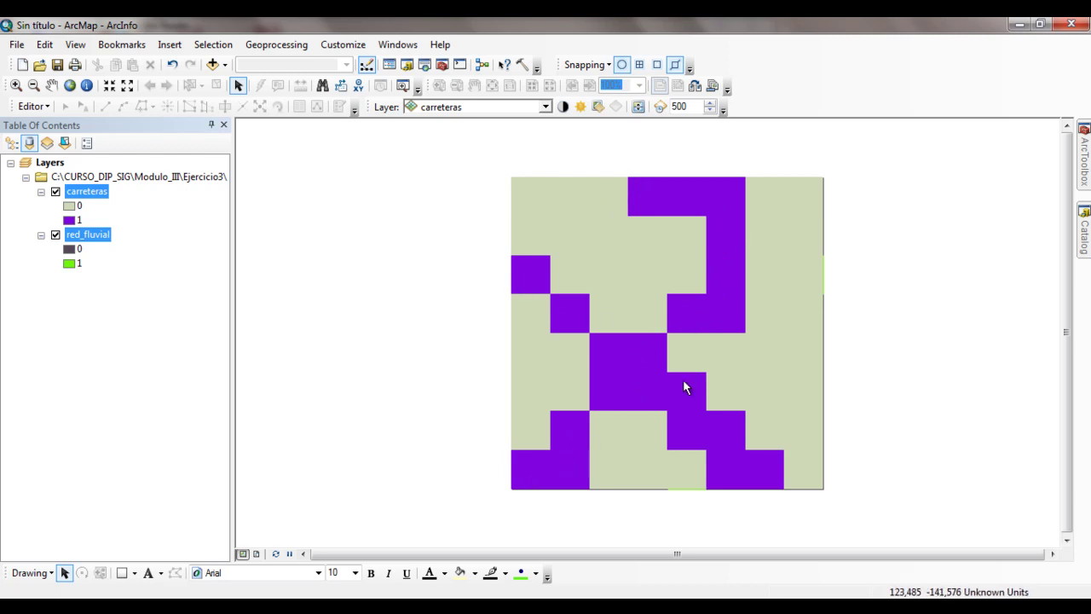
left_click(55, 193)
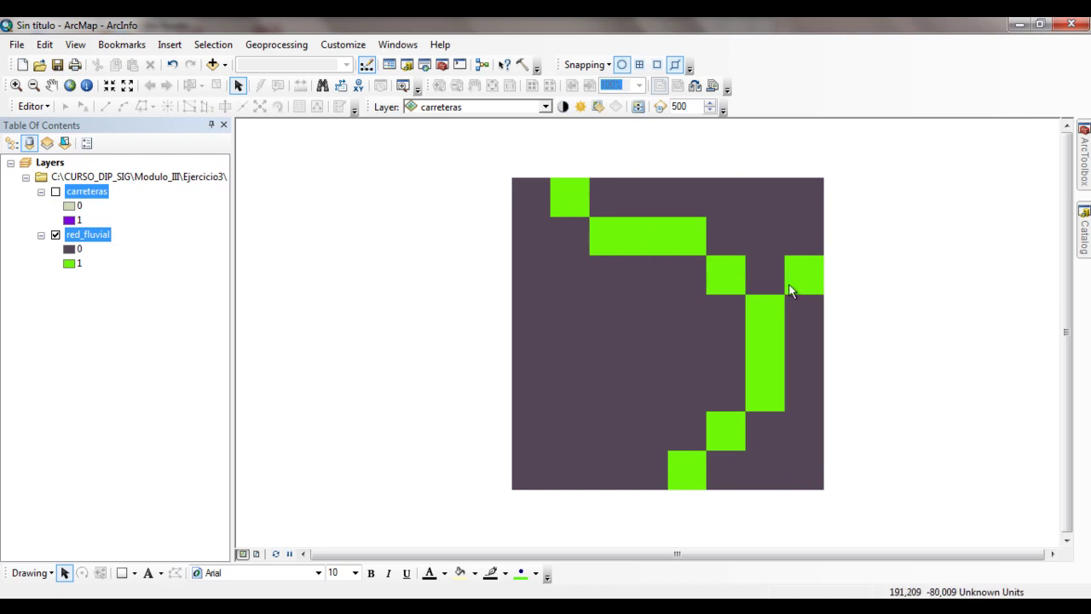
left_click(55, 192)
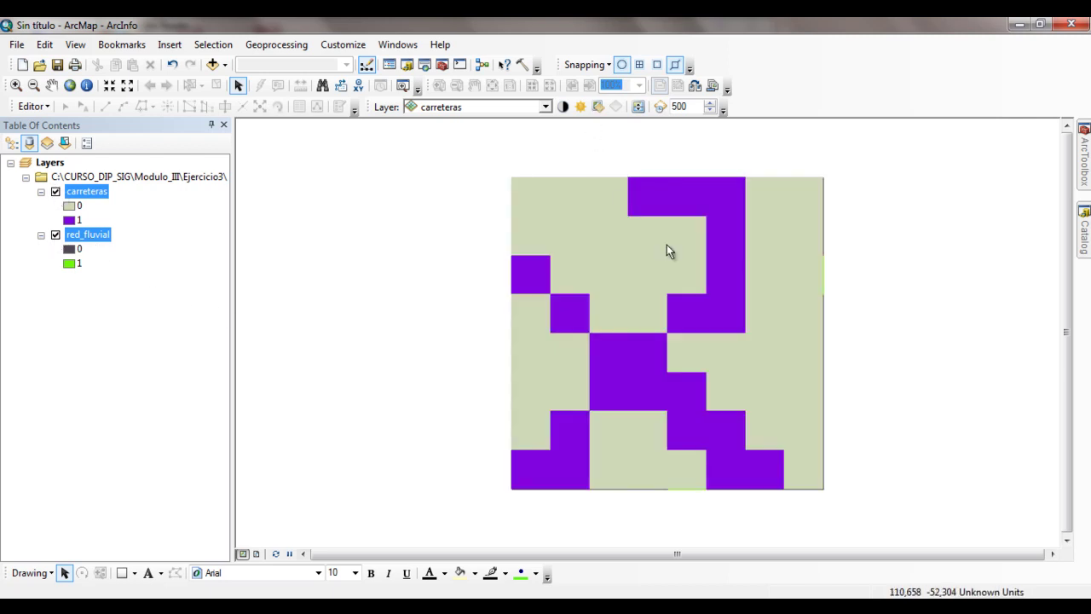
Make carreteras semi-transparent again to examine the cells it shares with red_fluvial, and restore it to full opacity.
left_click(597, 106)
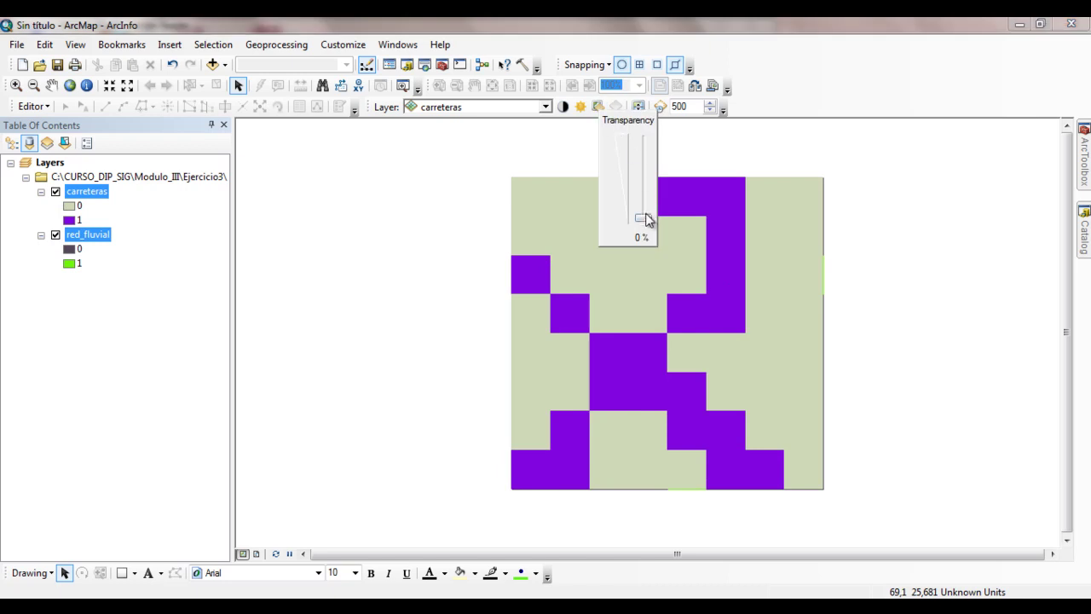
left_click_drag(643, 213, 643, 175)
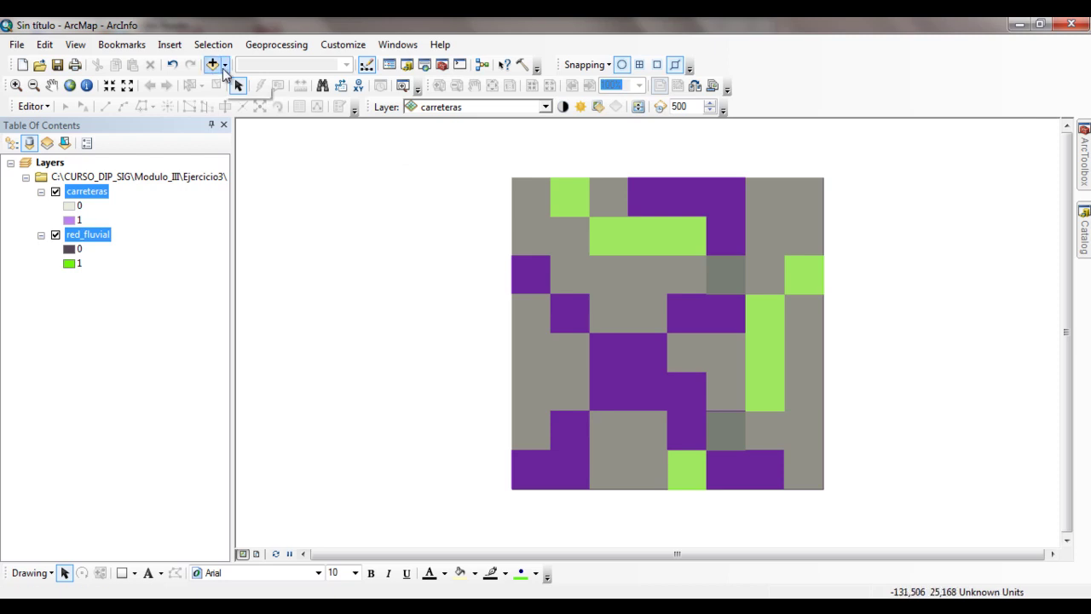
left_click(601, 105)
left_click_drag(646, 137, 653, 227)
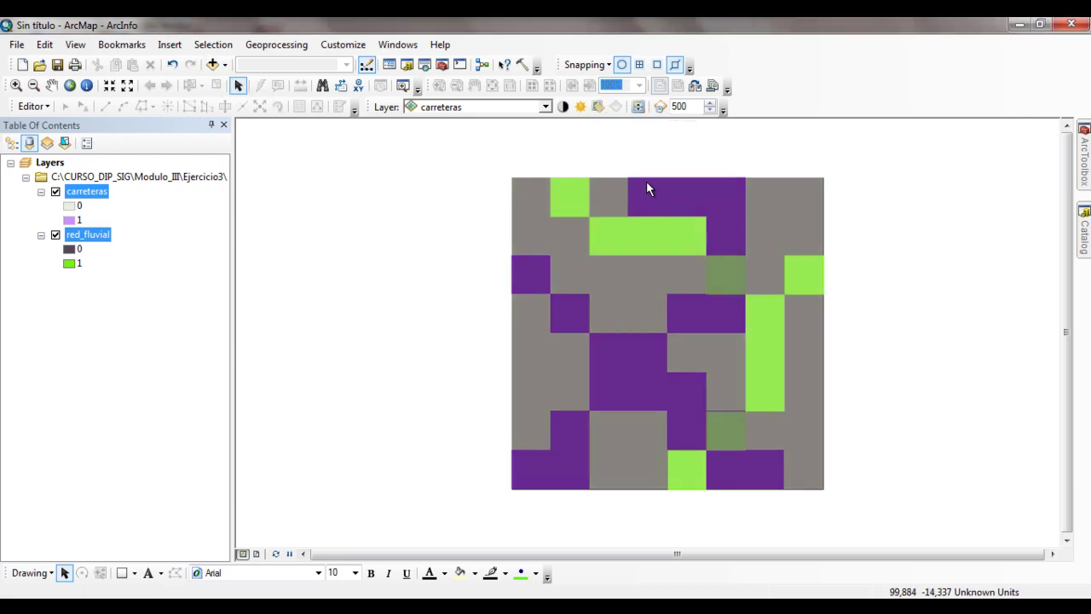
left_click(597, 105)
left_click_drag(644, 165, 647, 229)
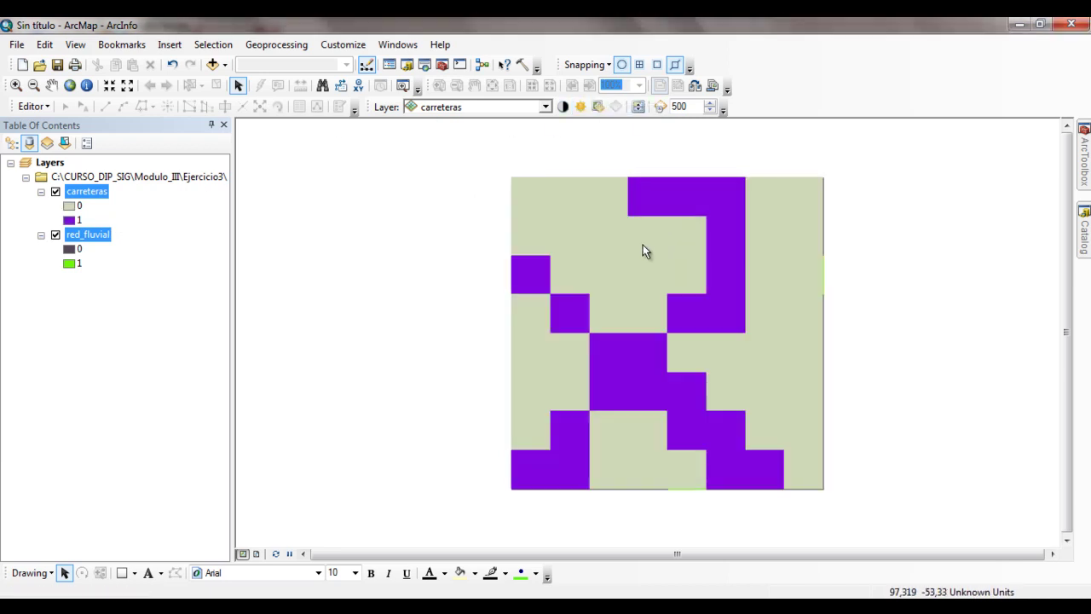
Start the Spatial Analyst Raster Calculator from the Map Algebra tools and build the expression "carreteras" * "red_fluvial".
left_click(1085, 158)
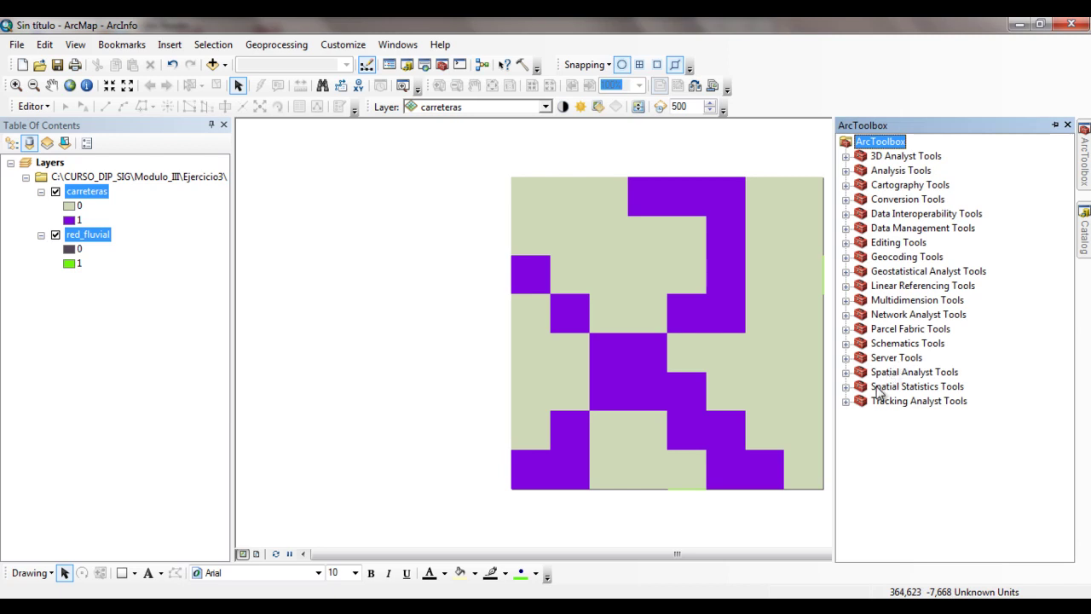
left_click(909, 373)
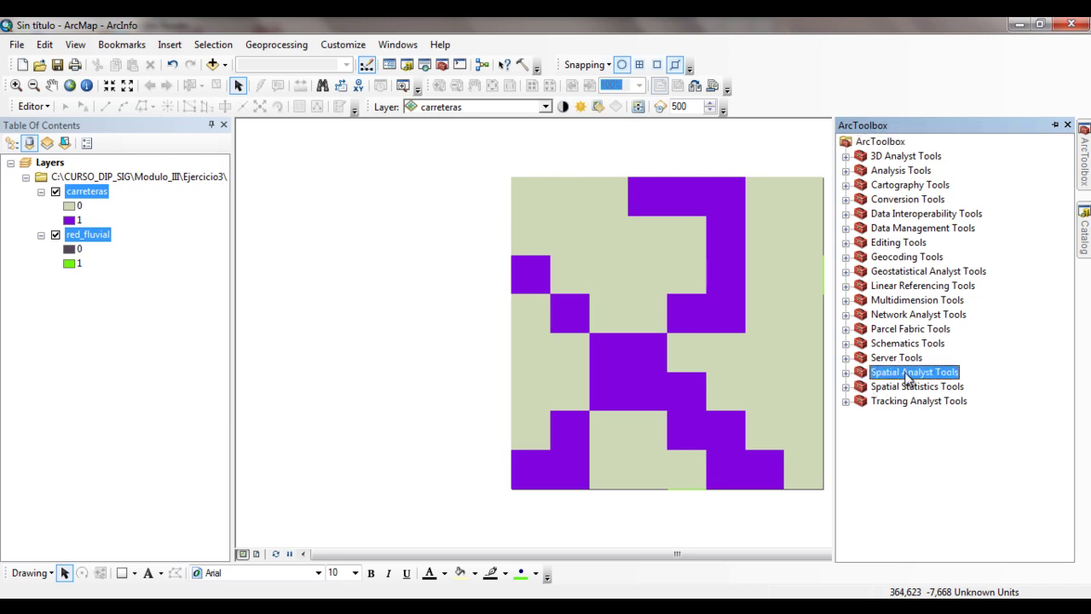
left_click(846, 373)
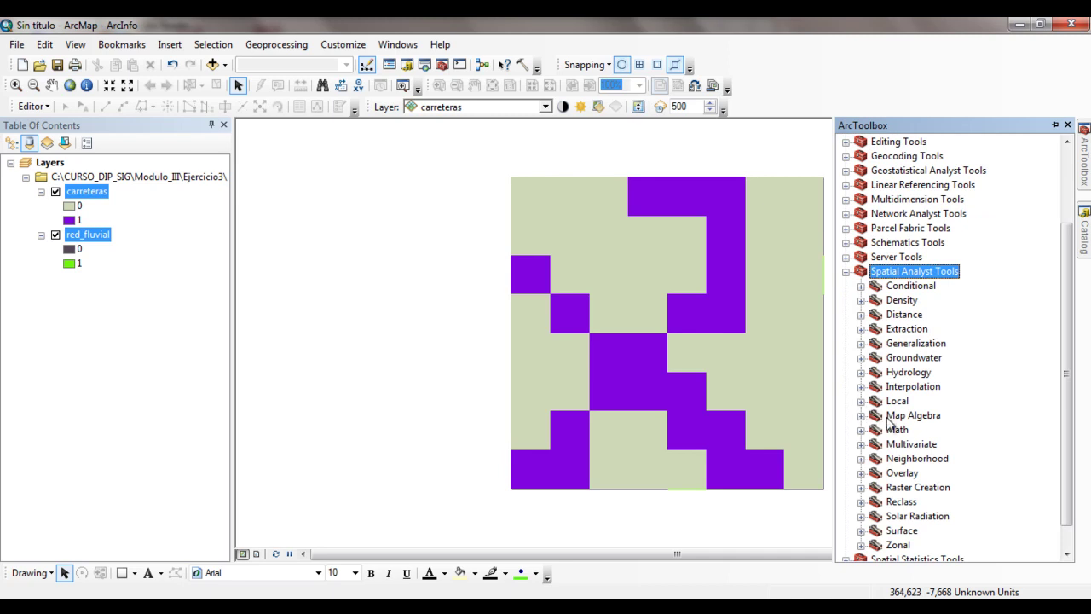
left_click(878, 417)
left_click(861, 416)
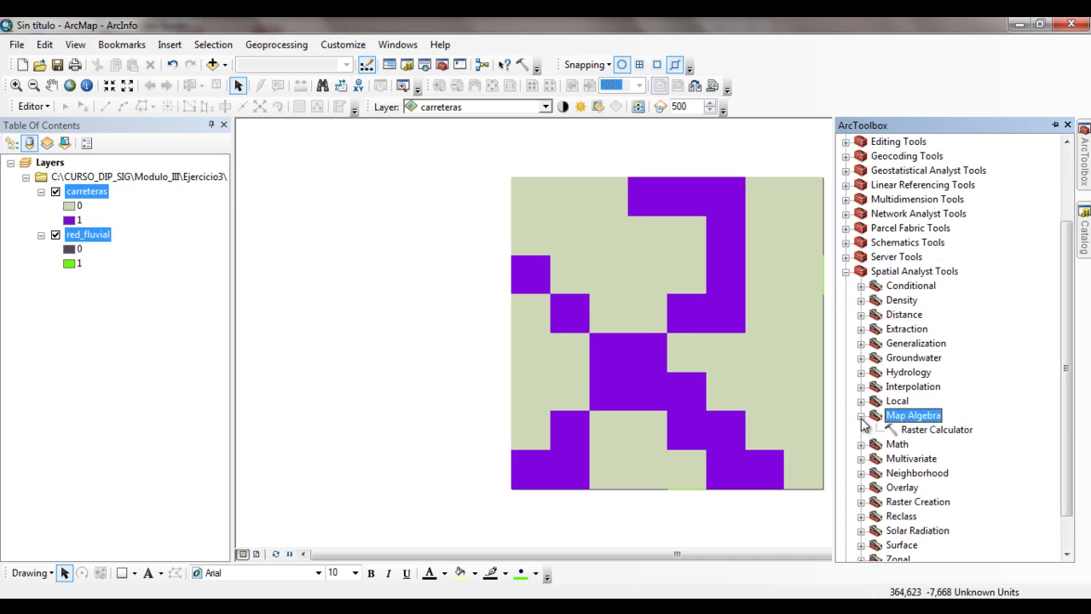
left_click(930, 433)
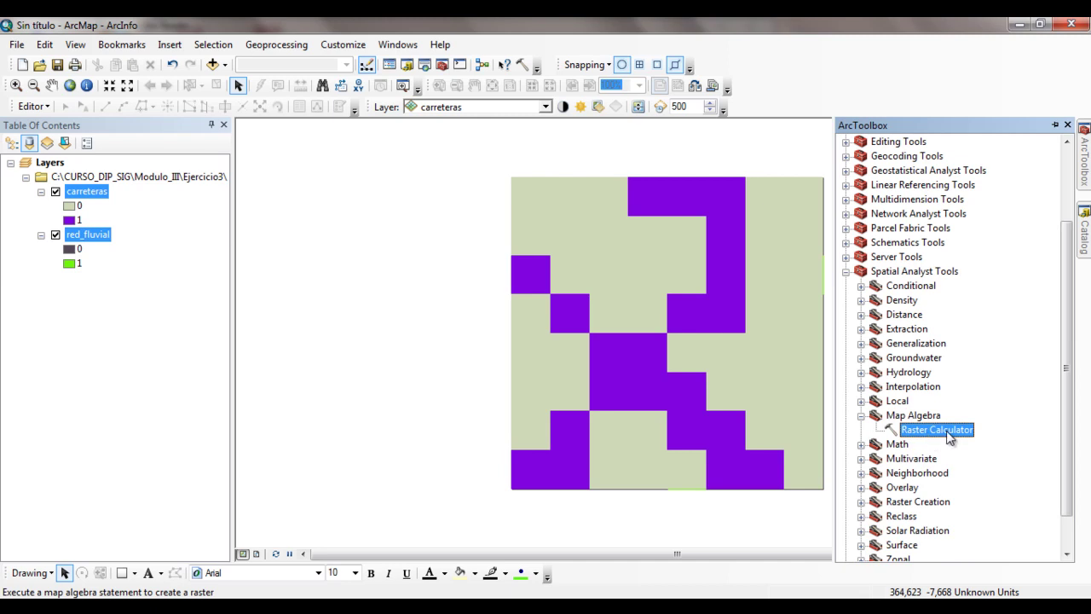
double_click(946, 430)
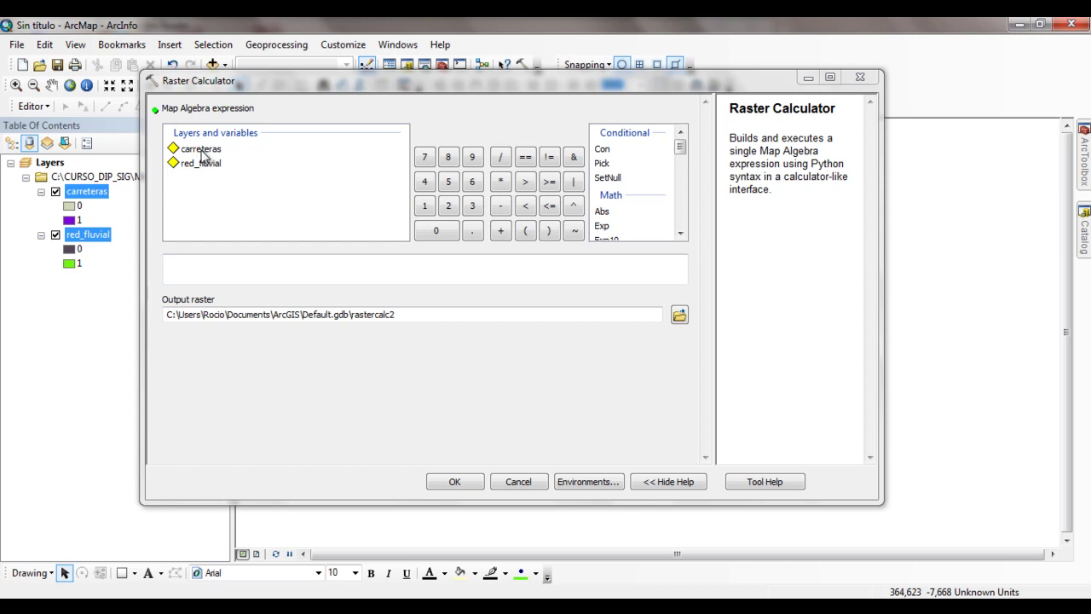
double_click(202, 150)
left_click(502, 184)
double_click(218, 164)
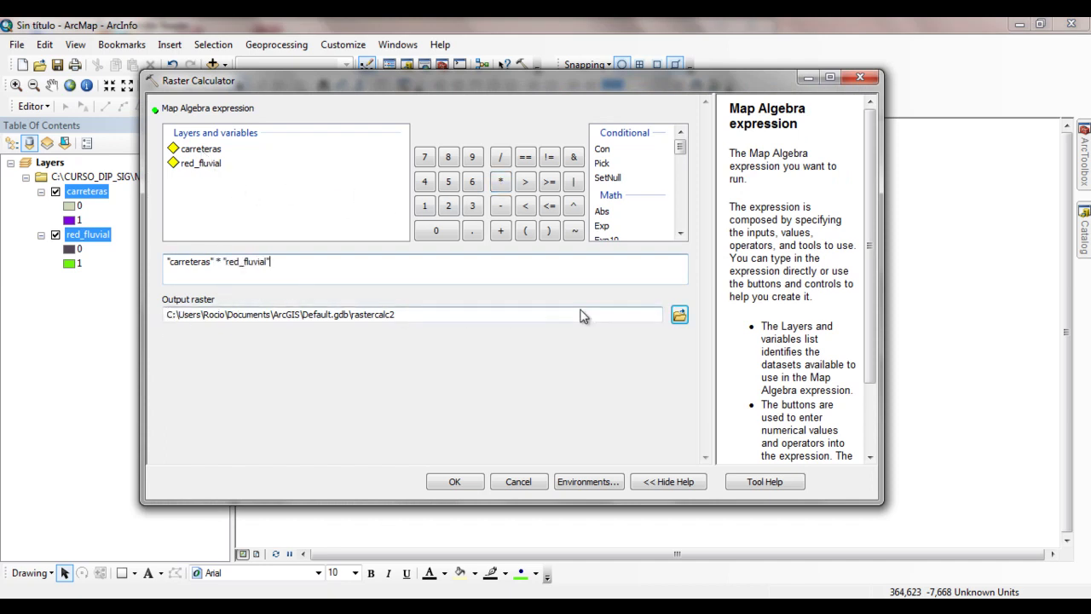
Browse to C:\CURSO_DIP_SIG\Modulo_III as the location for the output raster.
left_click(679, 315)
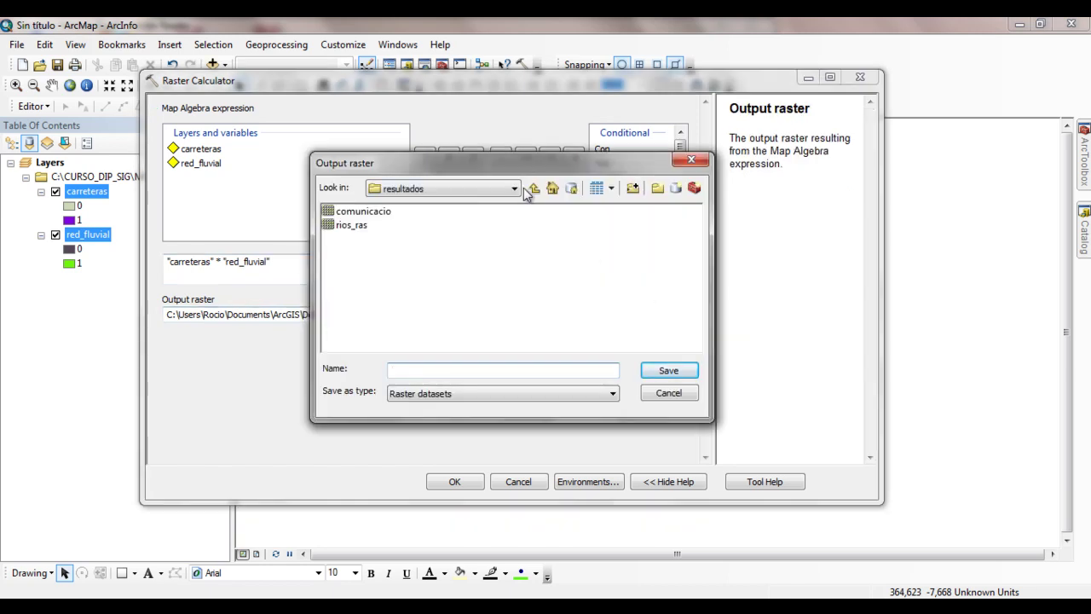
left_click(552, 188)
left_click(534, 188)
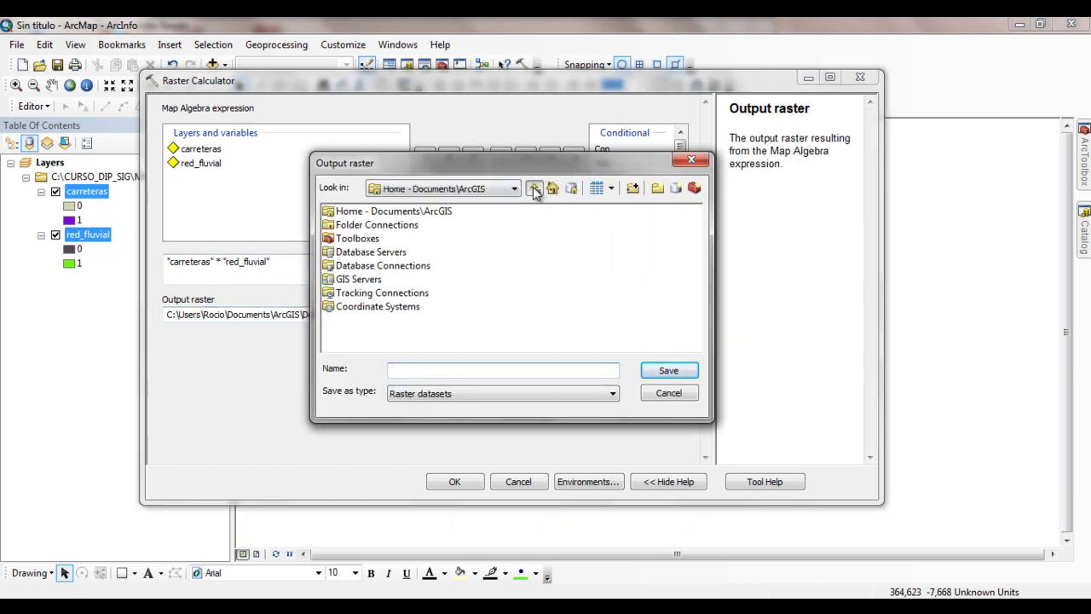
left_click(360, 225)
double_click(361, 225)
double_click(346, 211)
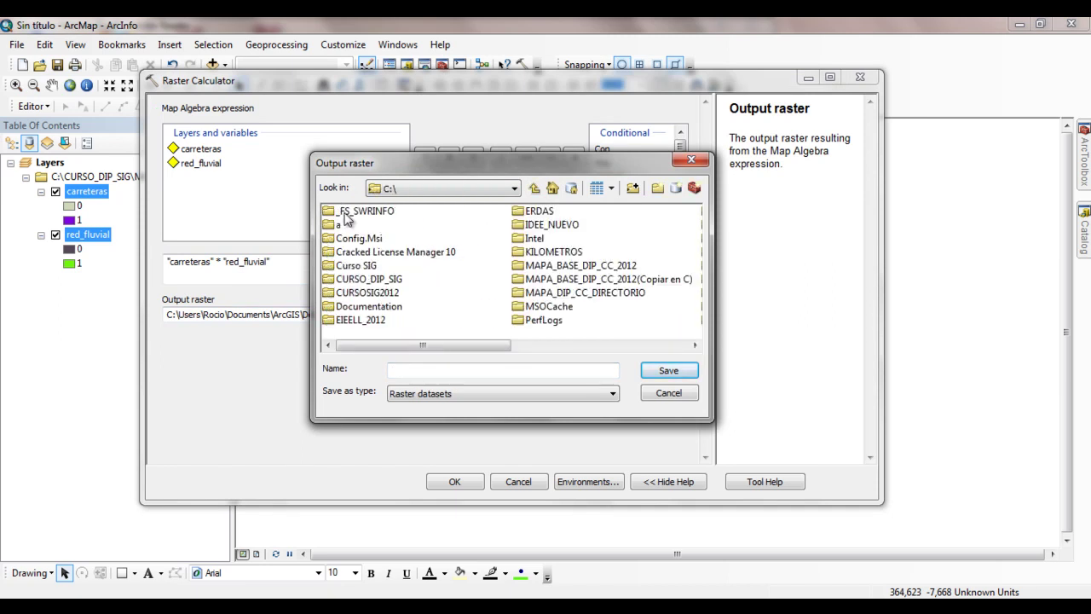
double_click(368, 279)
double_click(365, 215)
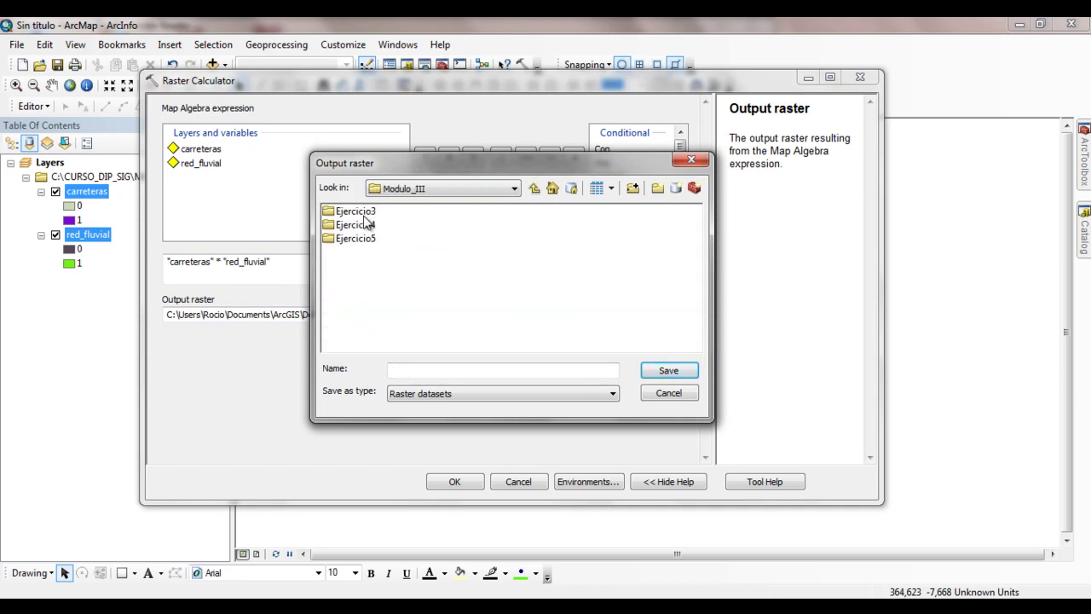
Create a folder named Resultados inside Modulo_III and open it.
left_click(657, 189)
type("rESULTADOS")
key("BackSpace")
key("BackSpace")
key("BackSpace")
key("BackSpace")
key("BackSpace")
key("BackSpace")
key("BackSpace")
key("BackSpace")
key("BackSpace")
type("Resultados")
key("Return")
double_click(351, 252)
Create a subfolder named Ejercicio_3 inside Resultados and open it.
left_click(658, 188)
type("Ejercicio_3")
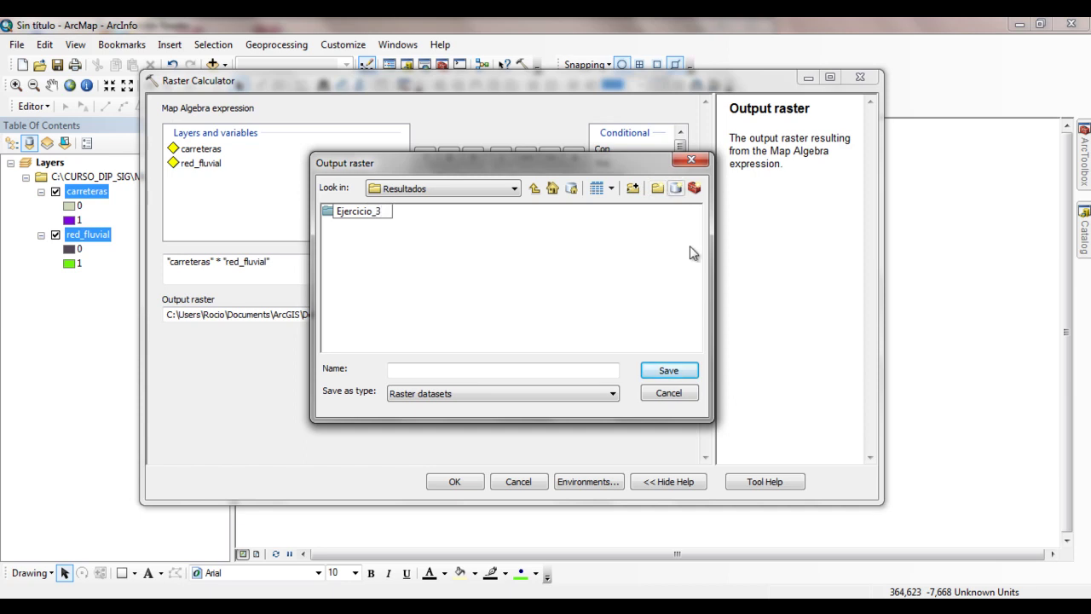
left_click(384, 273)
left_click(361, 213)
double_click(361, 213)
Save the output raster as puentes in Ejercicio_3 and run the raster calculation.
left_click_drag(404, 157, 698, 170)
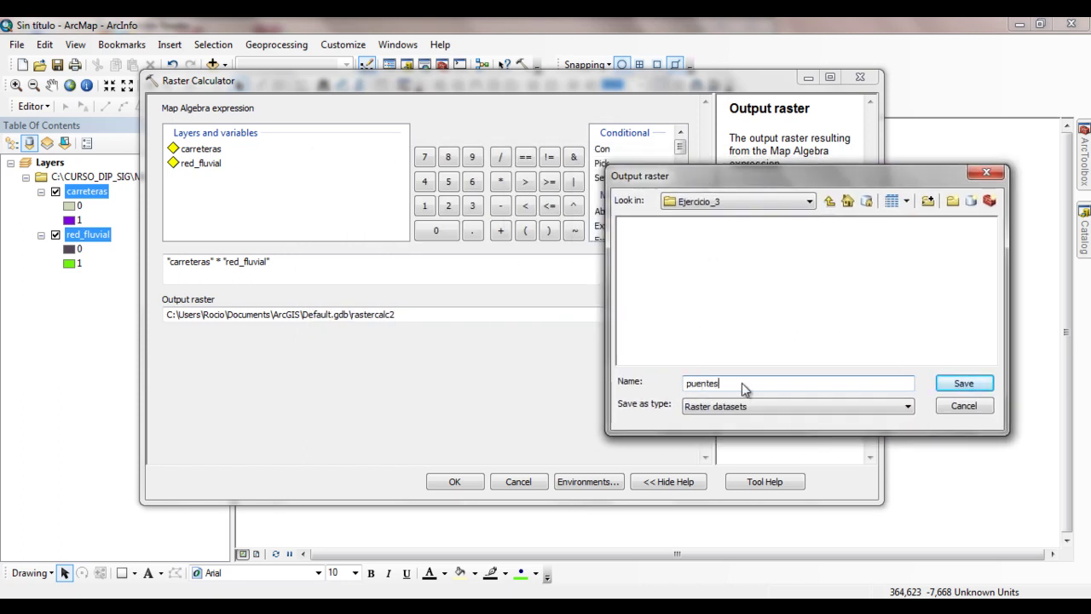
left_click(959, 386)
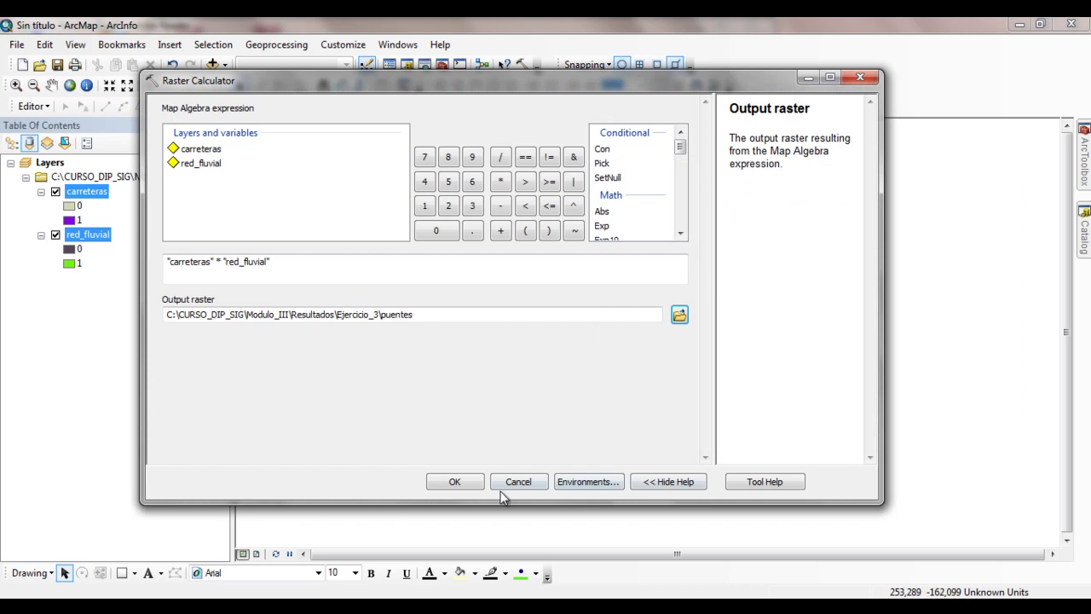
left_click(454, 482)
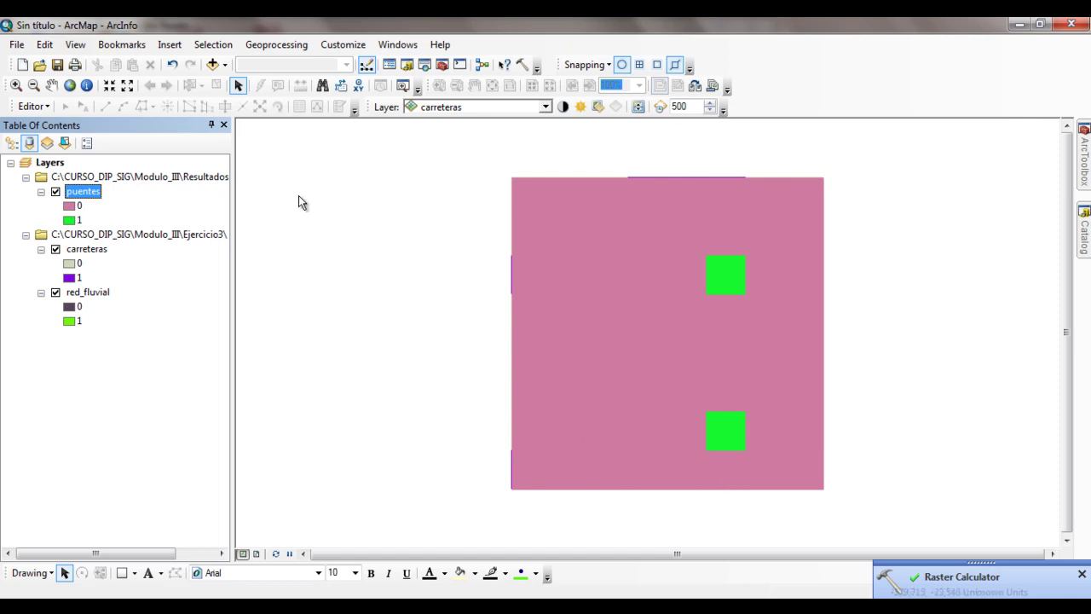
Change the fill color of the puentes layer's 0 value class to gray.
left_click(71, 205)
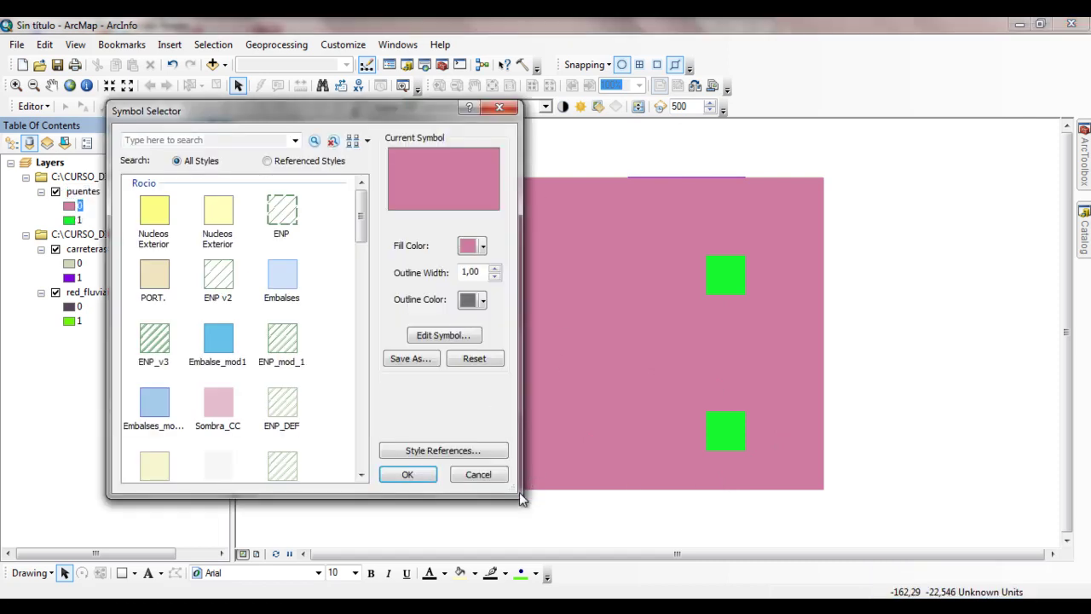
left_click(482, 245)
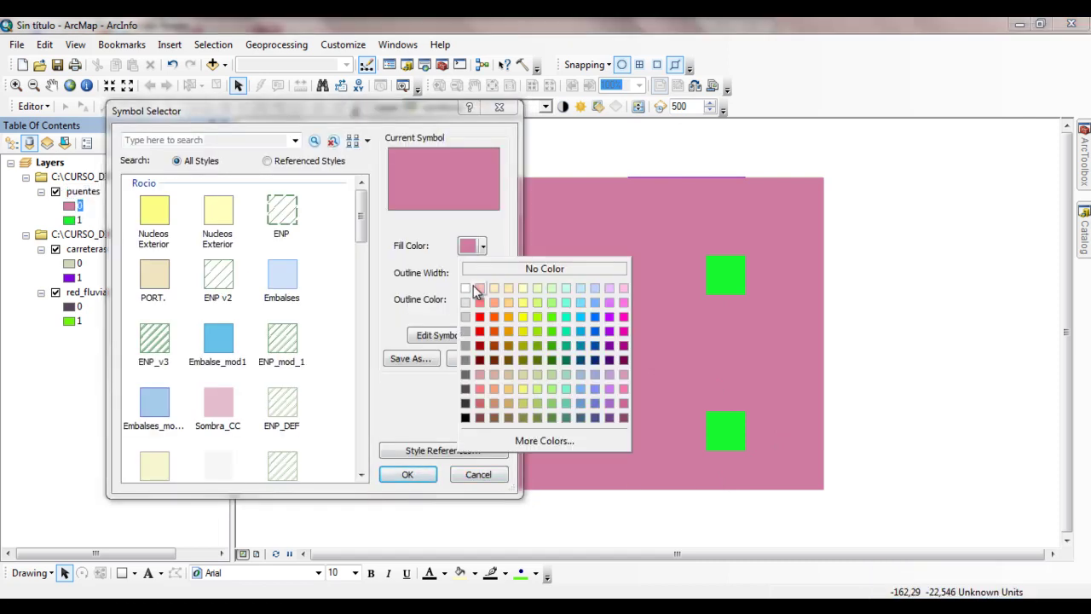
left_click(474, 330)
left_click(407, 475)
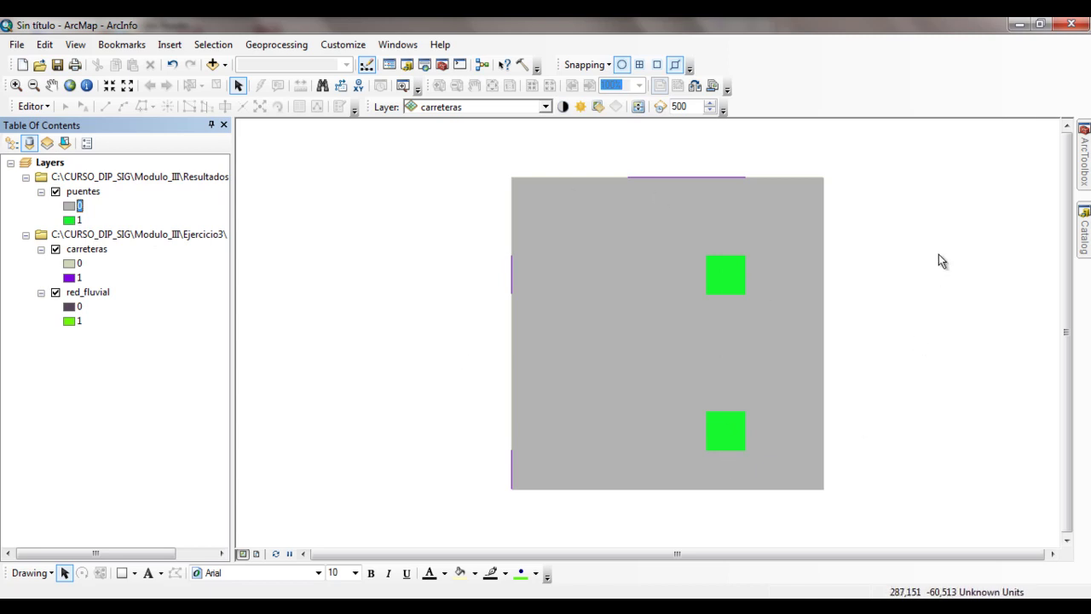
left_click(726, 276)
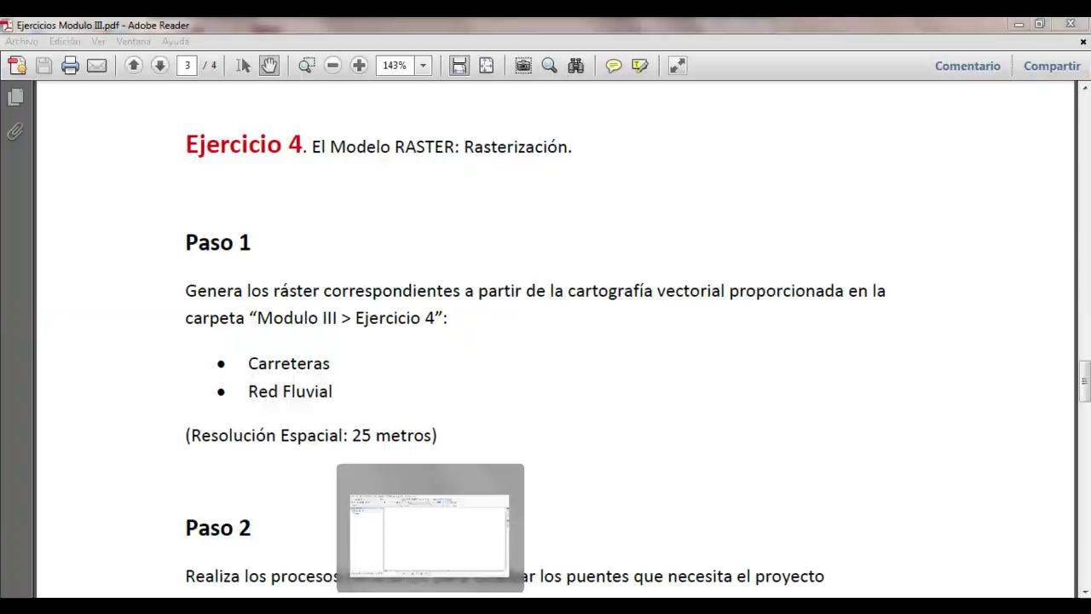
Switch from the exercise PDF to the empty ArcMap document and add Red_Carreteras.shp and Red_Fluvial.shp from the Modulo_III\Ejercicio4 folder.
key("alt+Tab")
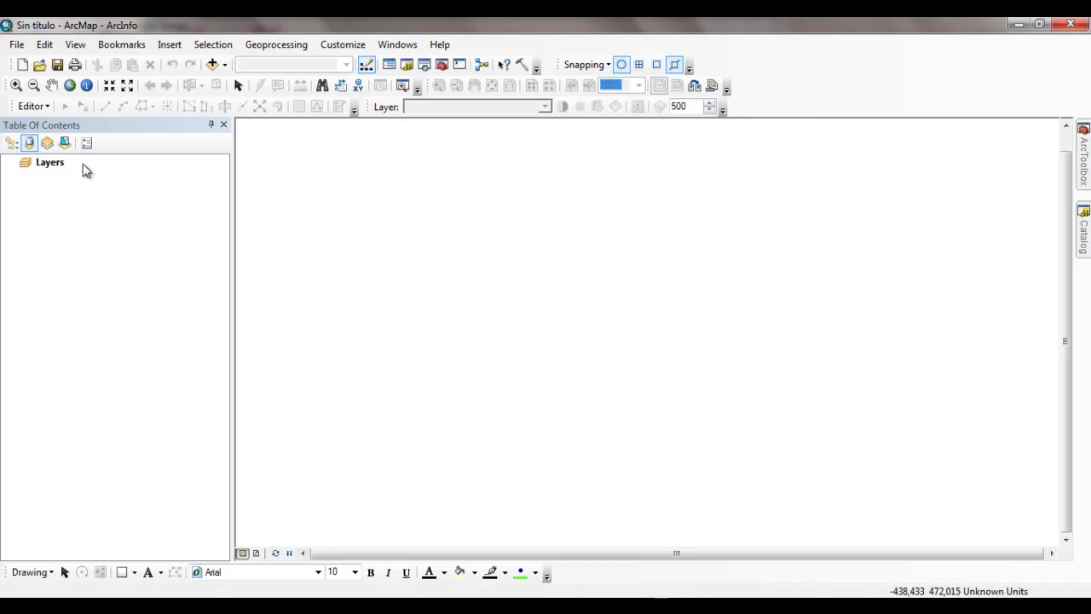
left_click(212, 65)
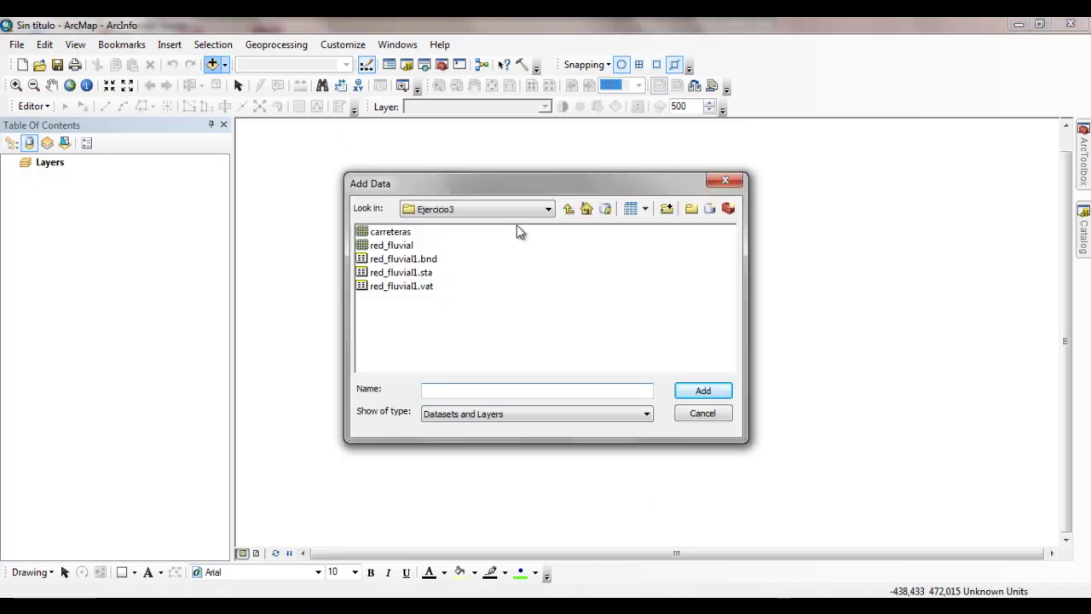
left_click(567, 211)
left_click(568, 211)
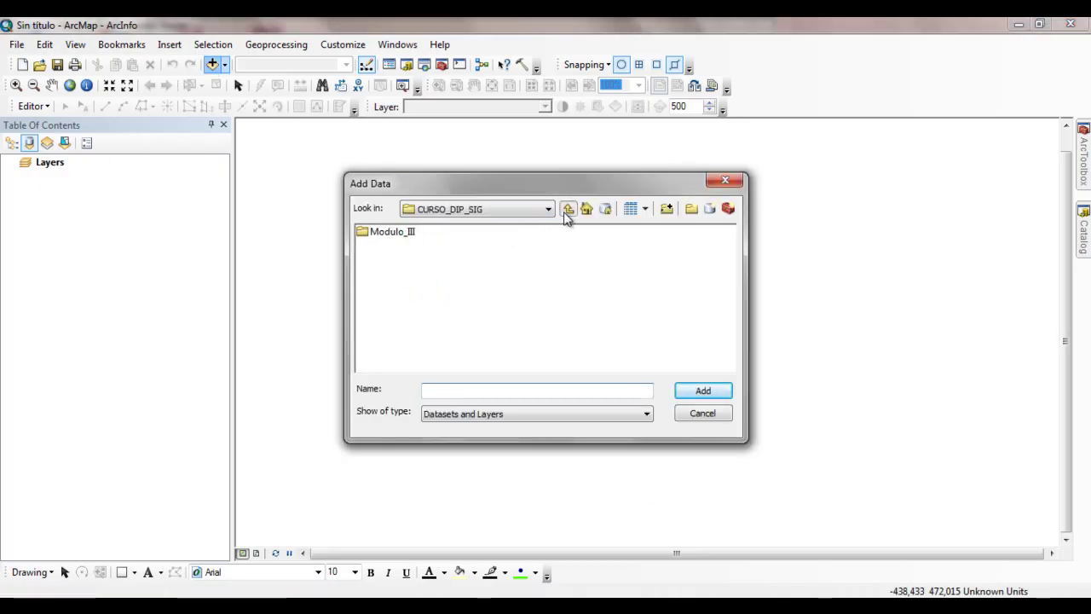
double_click(400, 232)
double_click(403, 258)
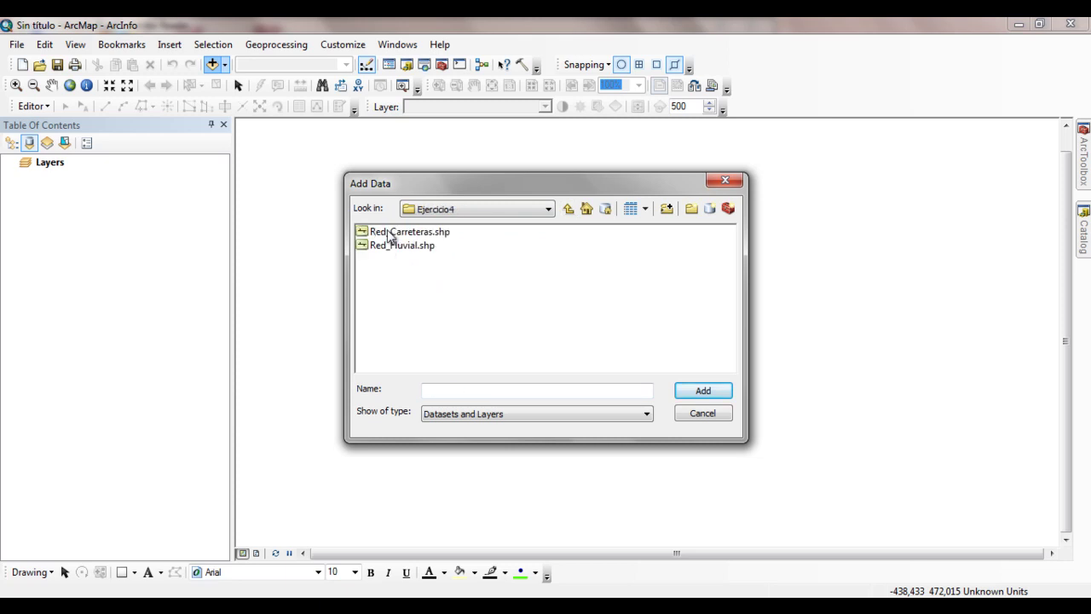
left_click(364, 234)
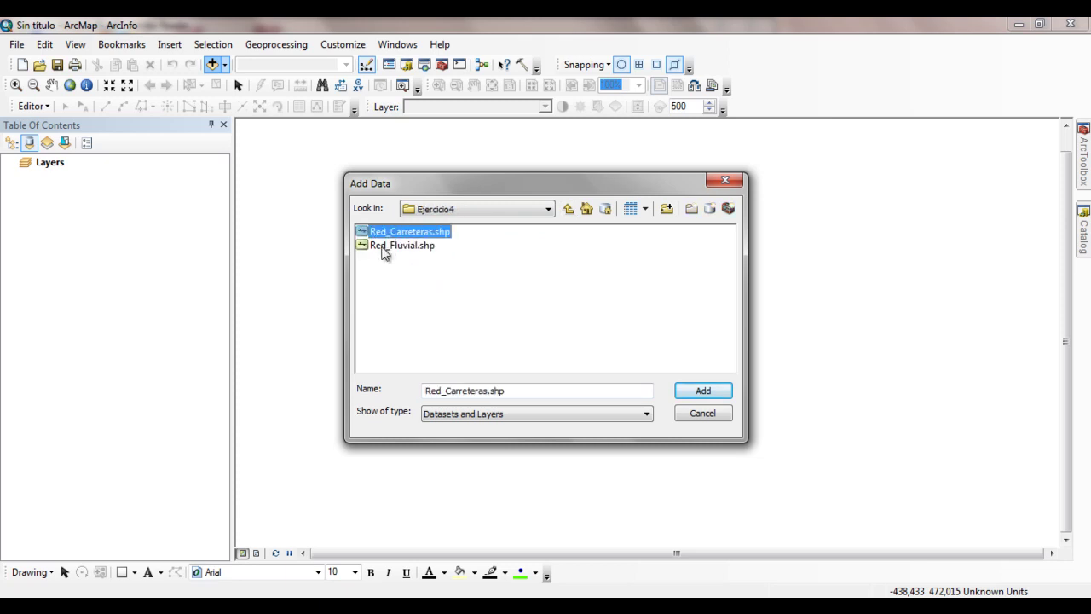
left_click(383, 247, "shift")
left_click(703, 390)
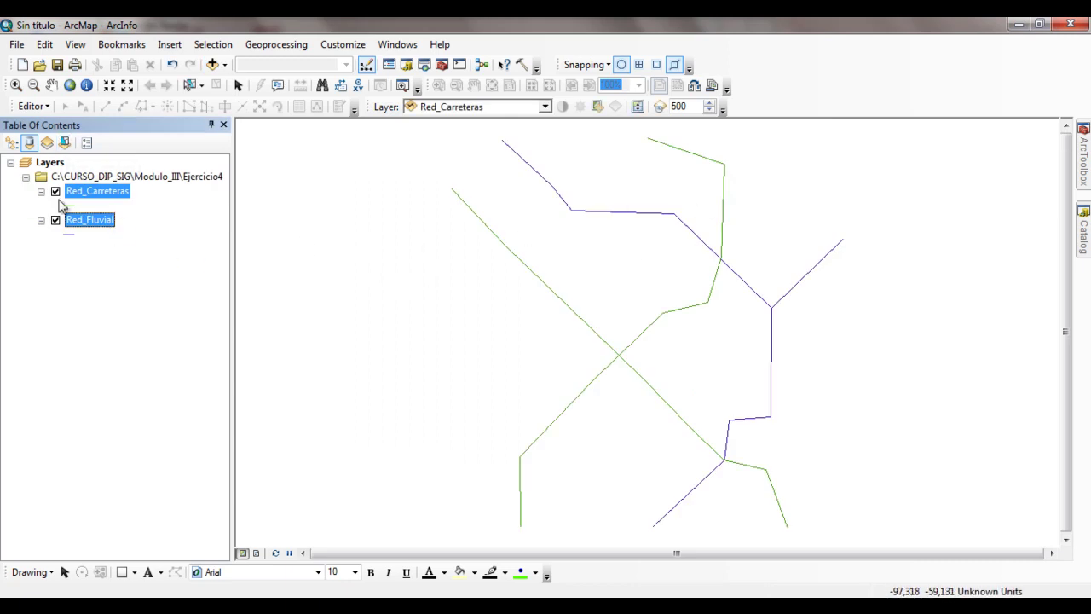
Hide and show the Red_Carreteras layer to tell its lines apart from Red_Fluvial.
left_click(55, 192)
left_click(55, 192)
left_click(56, 193)
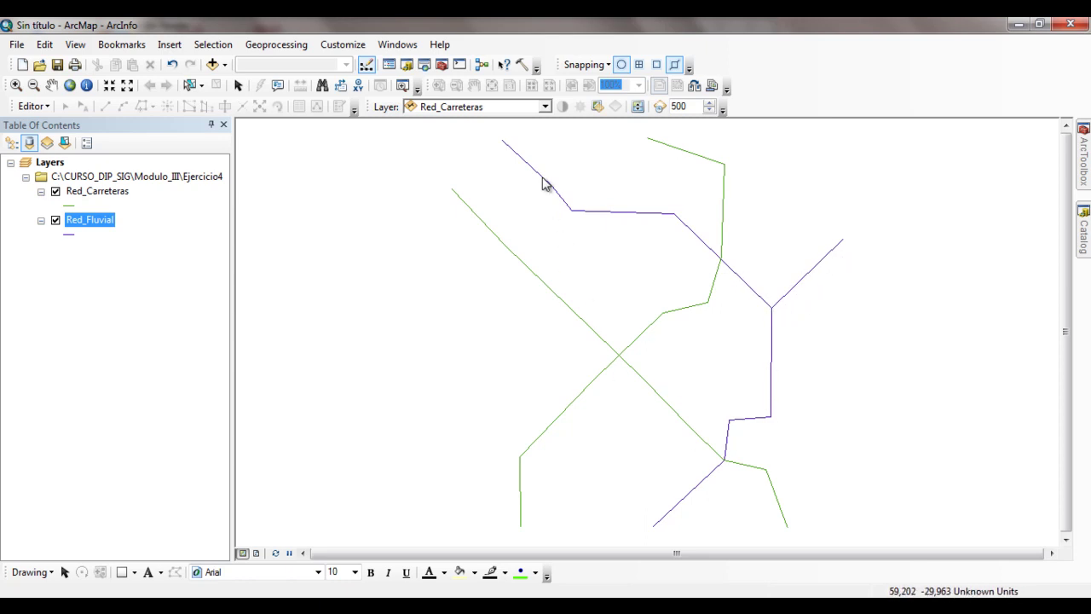
Open the attribute table of Red_Carreteras, and move and narrow its window to uncover more of the map.
left_click(109, 195)
right_click(109, 195)
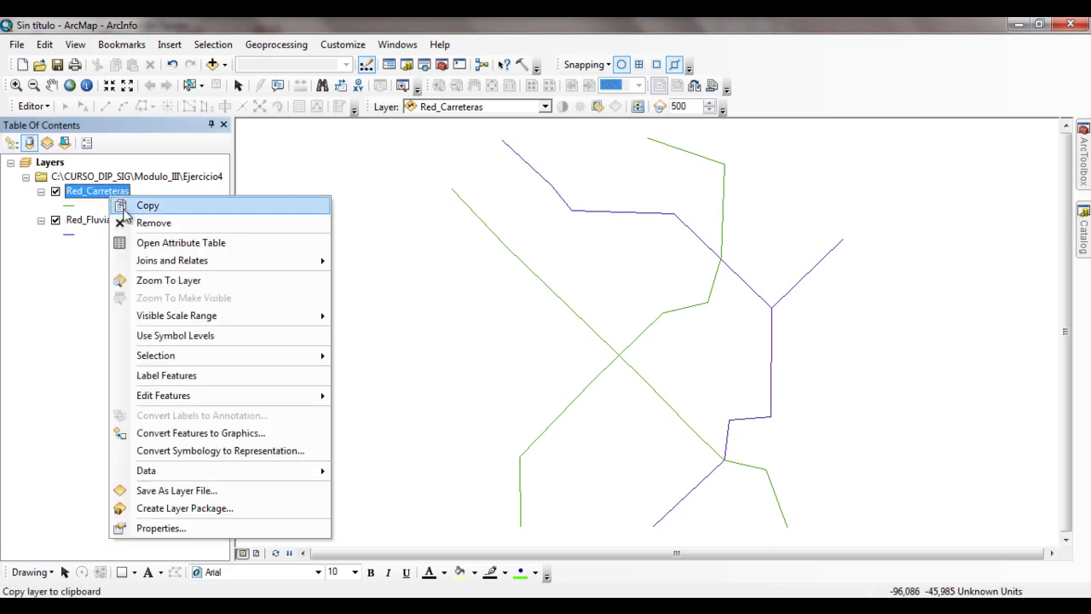
left_click(154, 243)
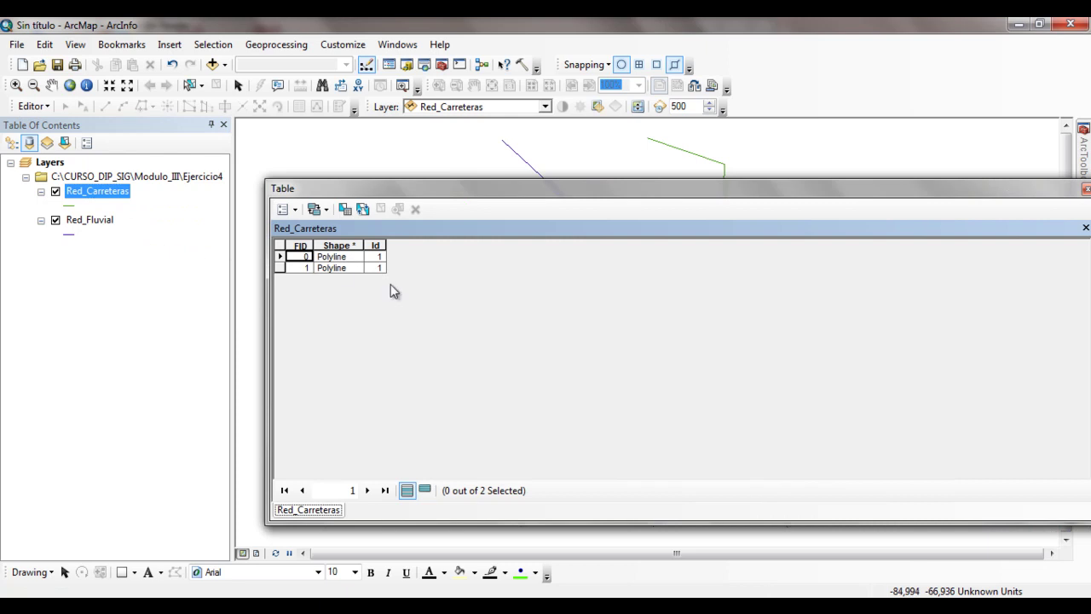
left_click_drag(407, 193, 344, 175)
left_click_drag(1034, 263, 641, 265)
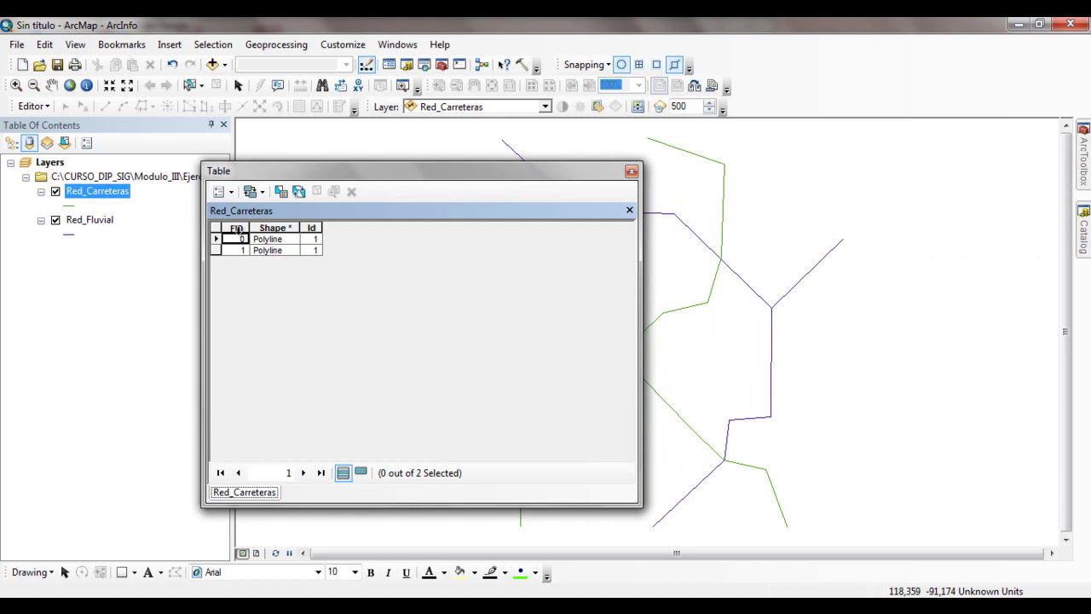
Add a Short Integer field named valor to the Red_Carreteras table and select its cell in the first record.
left_click(221, 191)
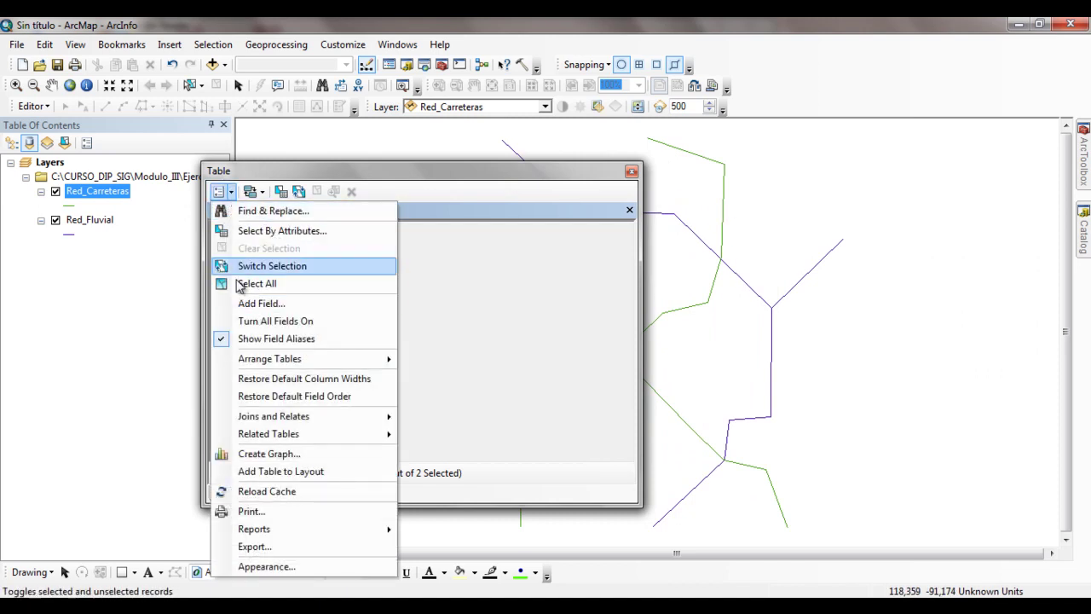
left_click(247, 307)
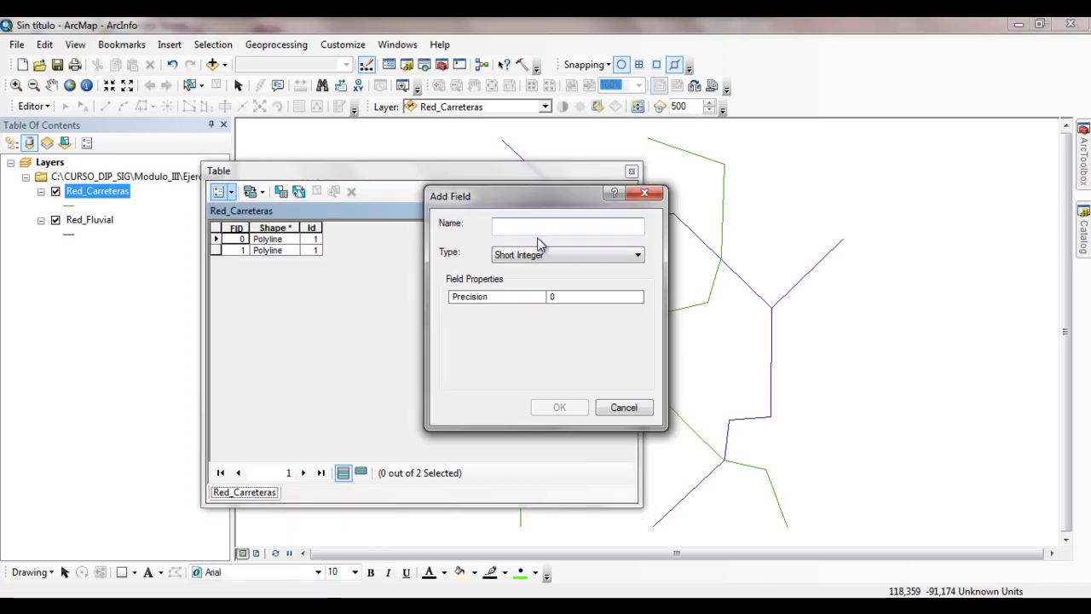
type("valor")
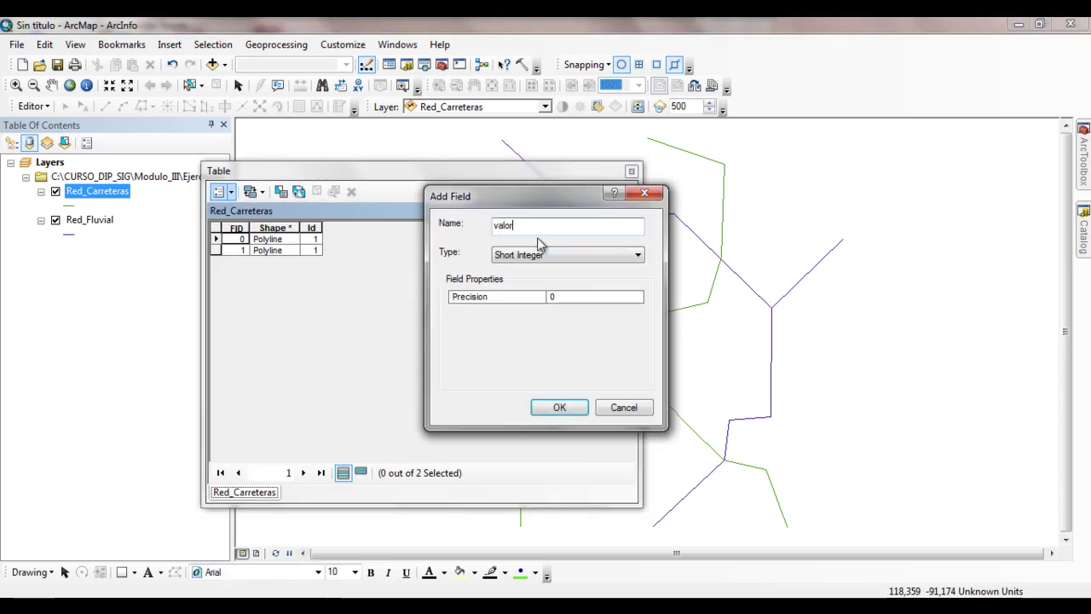
key("Tab")
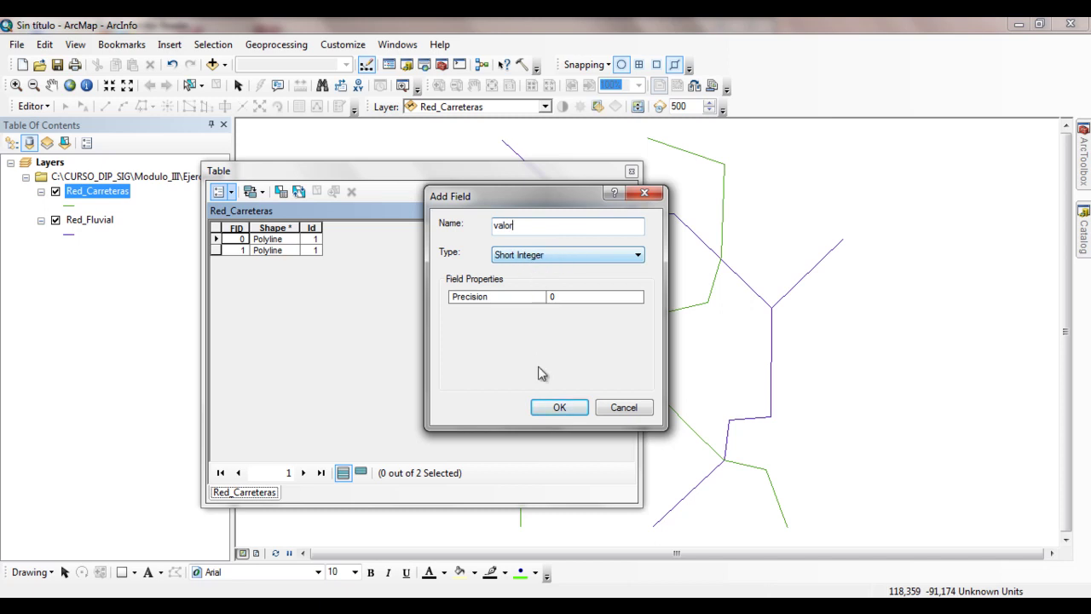
left_click(550, 408)
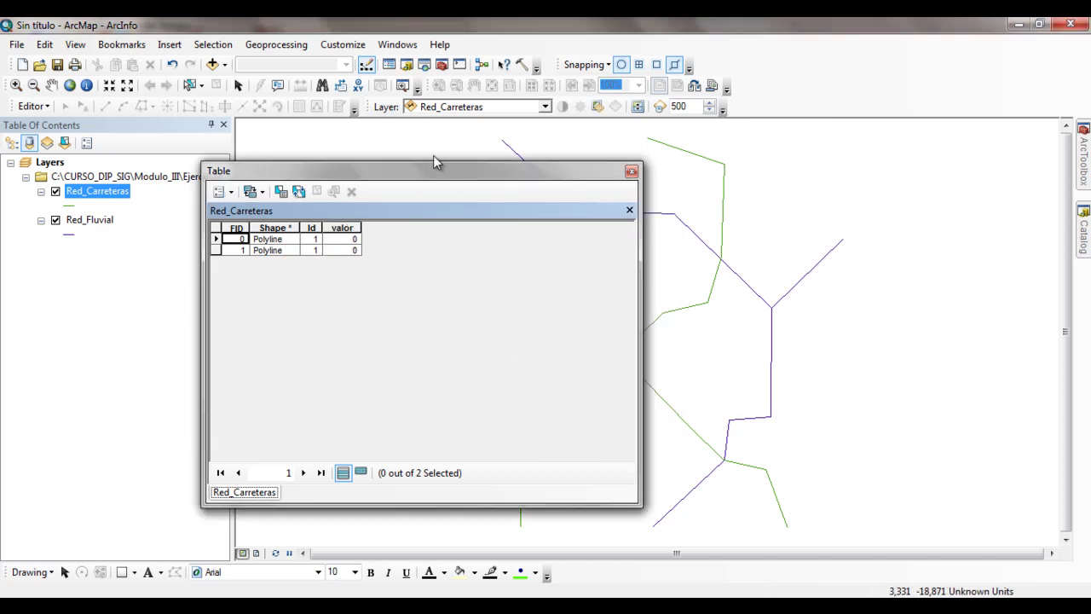
left_click(353, 240)
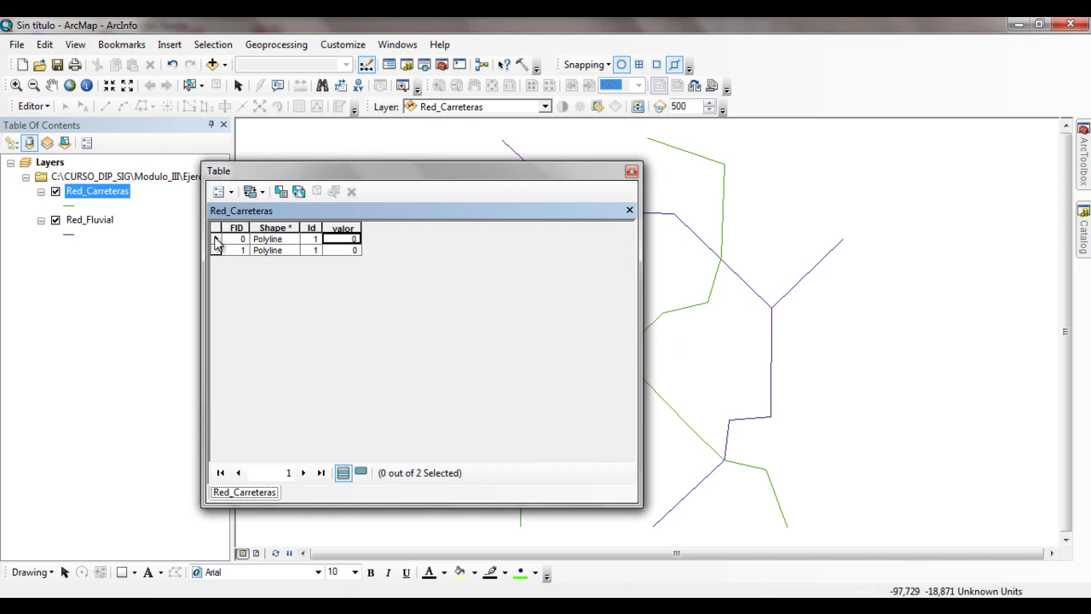
Select each Red_Carreteras record in turn to highlight its road, narrowing the table window to uncover the map.
left_click(215, 240)
left_click(215, 250)
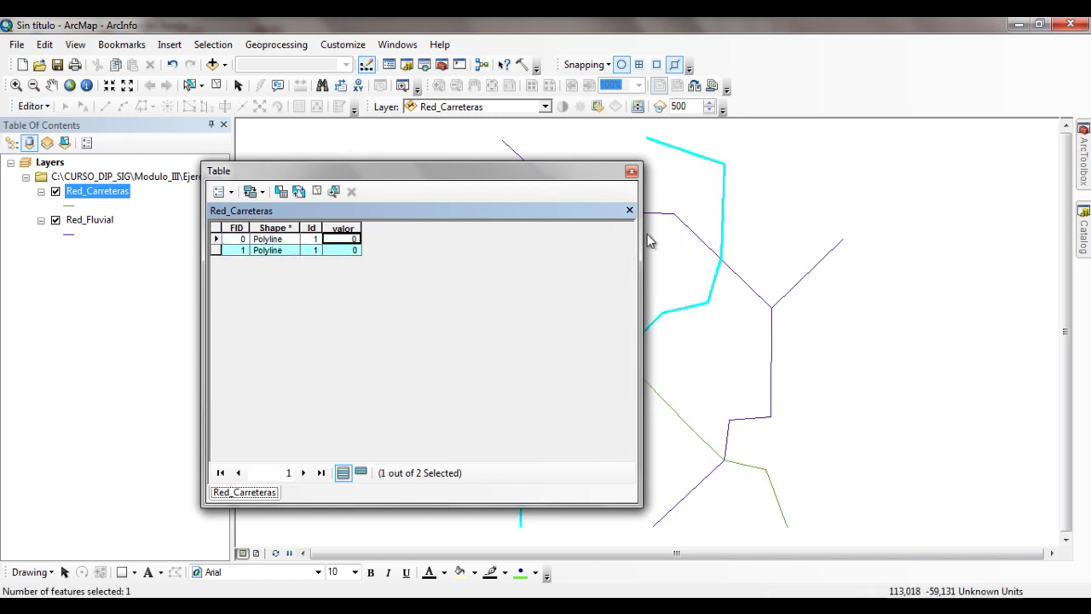
left_click_drag(639, 242, 501, 249)
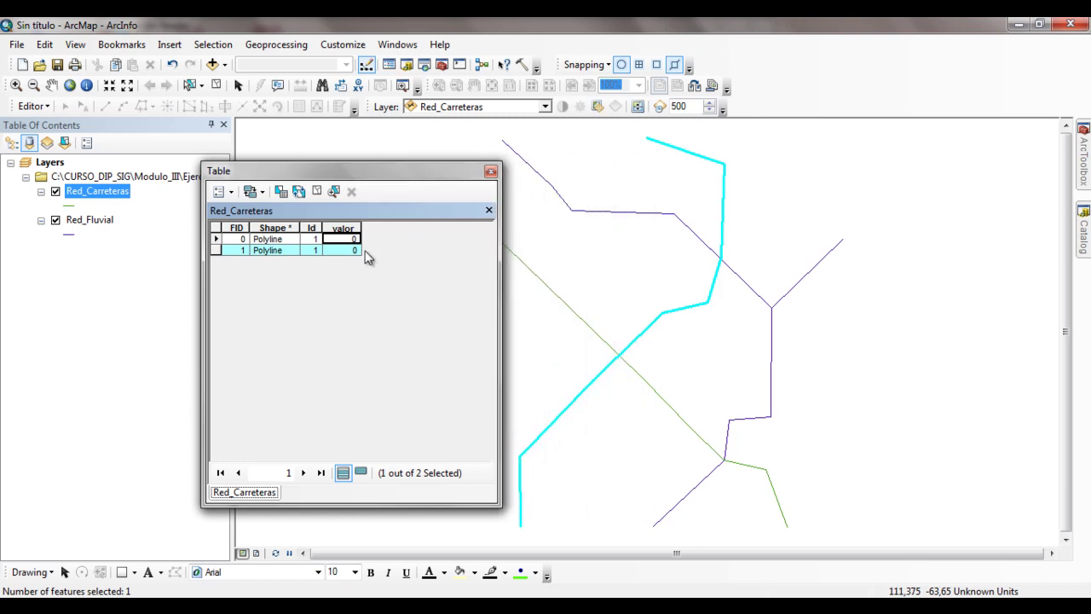
left_click(219, 240)
Start an edit session and set valor to 1 for both Red_Carreteras records.
left_click(34, 106)
left_click(53, 124)
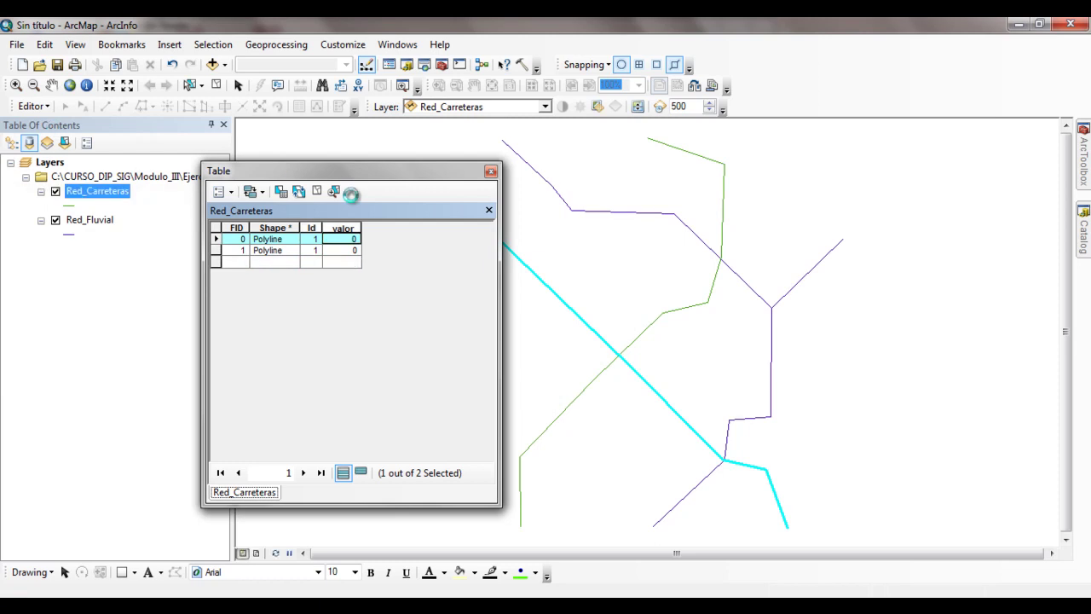
left_click(64, 106)
right_click(793, 87)
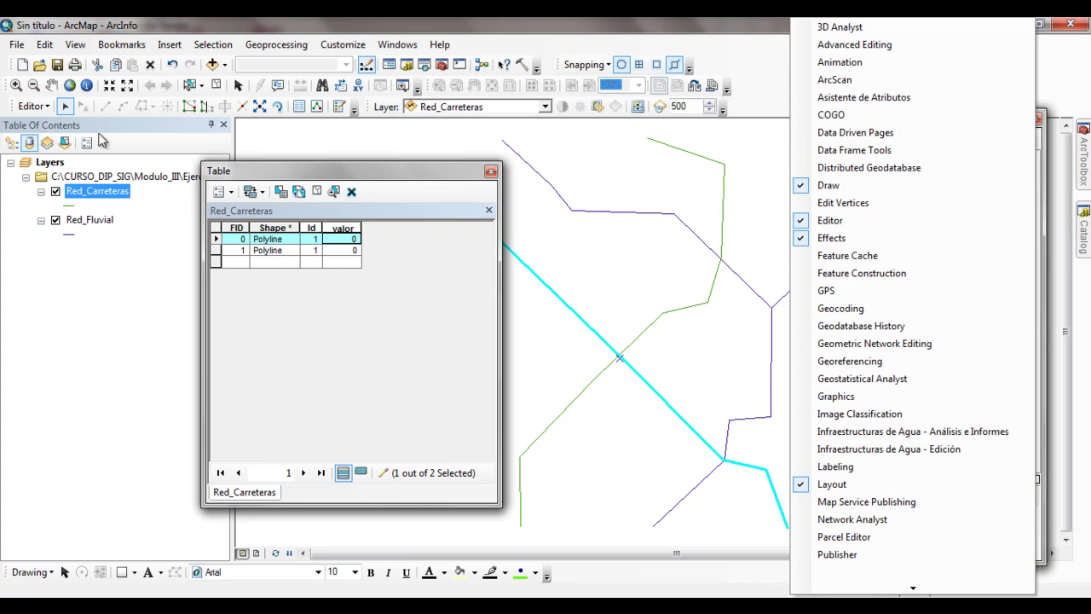
left_click(276, 176)
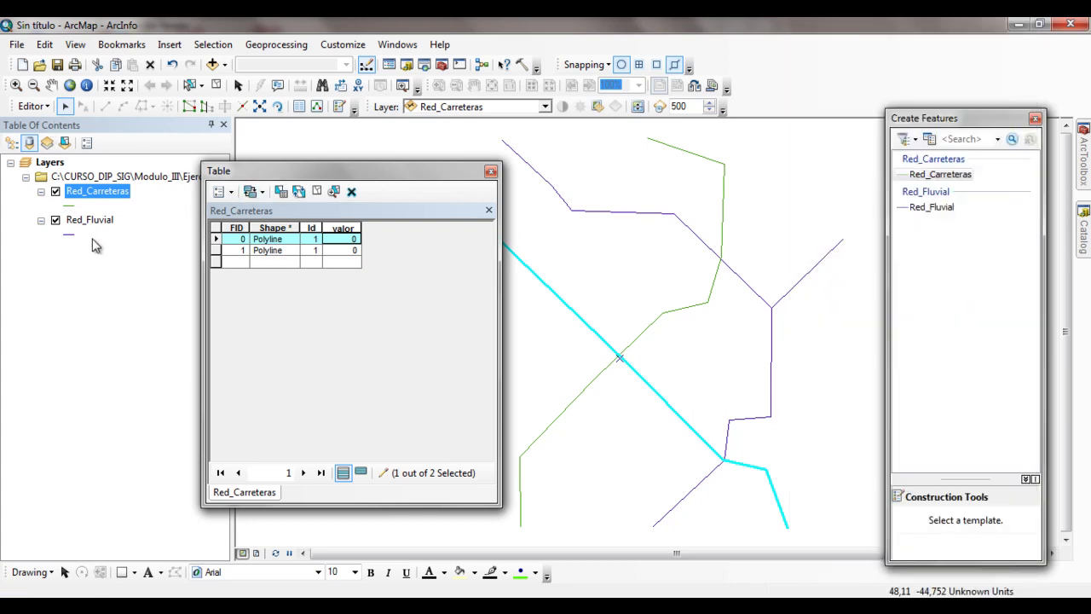
left_click(355, 239)
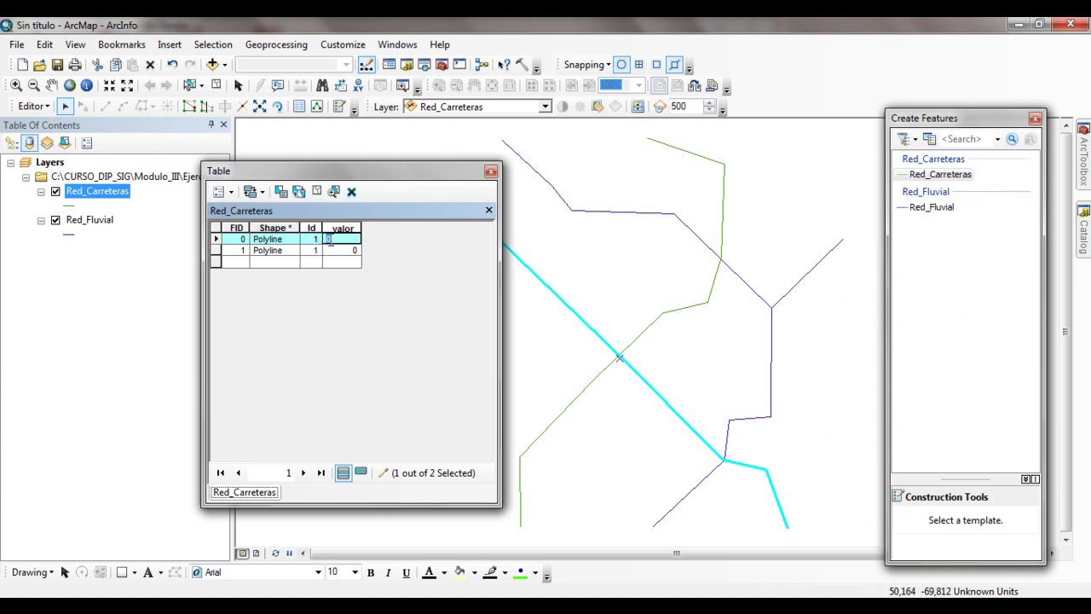
left_click(352, 250)
type("1")
left_click(360, 240)
Stop editing, save the Red_Carreteras edits and close the attribute table.
left_click(34, 106)
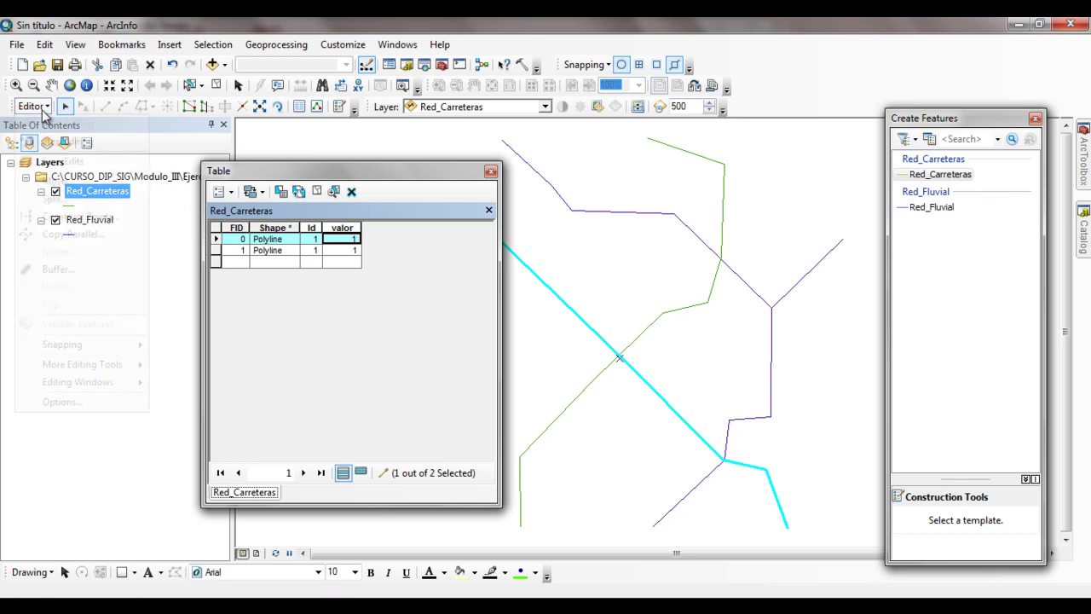
left_click(51, 142)
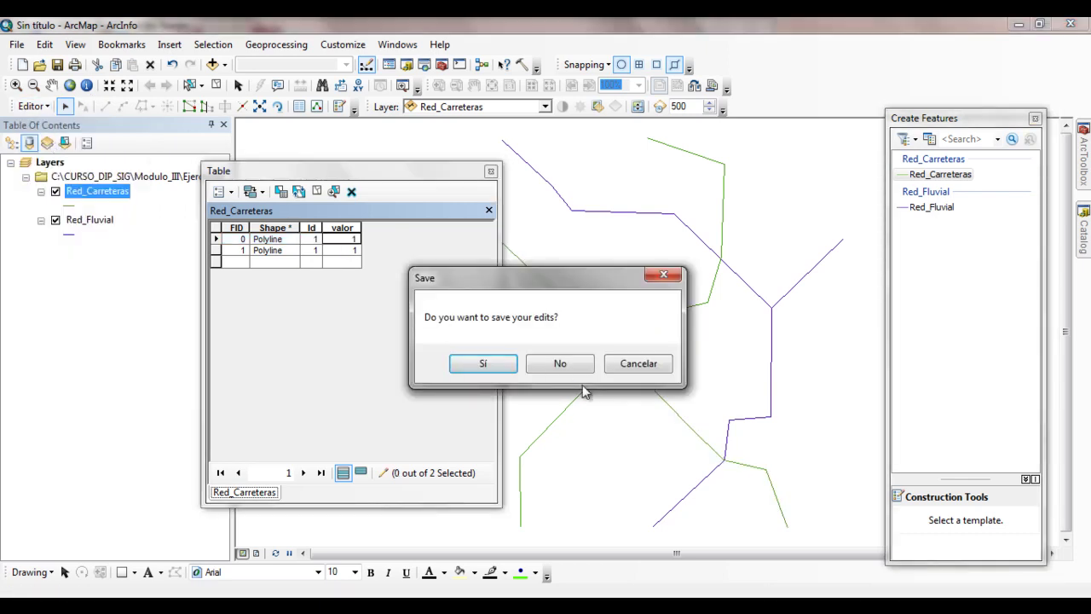
left_click(504, 367)
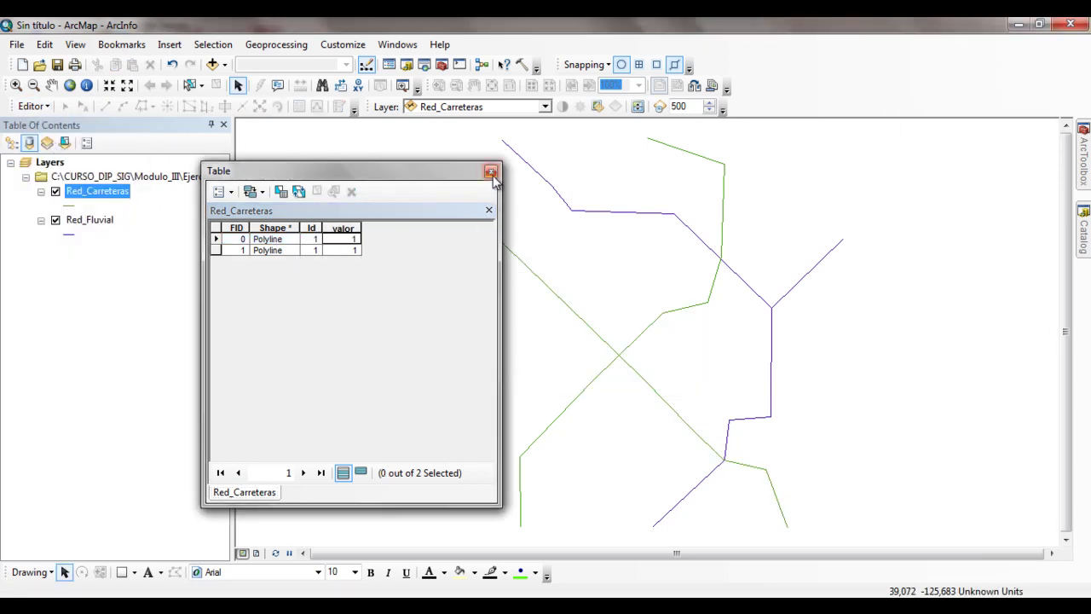
left_click(491, 172)
Reopen the Red_Carreteras attribute table to check the valor column, and close the table.
right_click(98, 196)
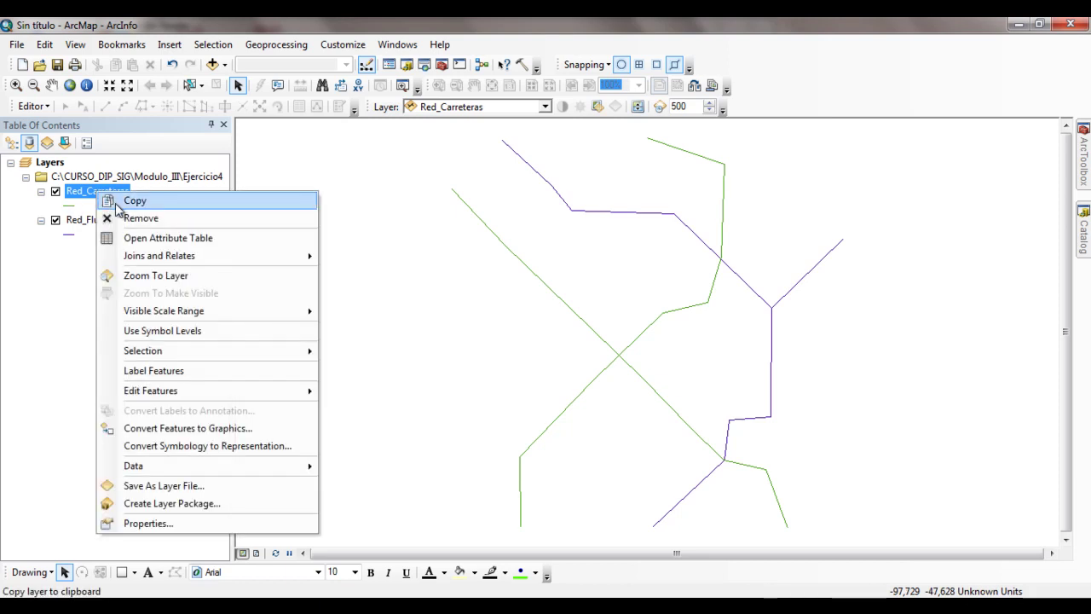
left_click(143, 239)
left_click(342, 227)
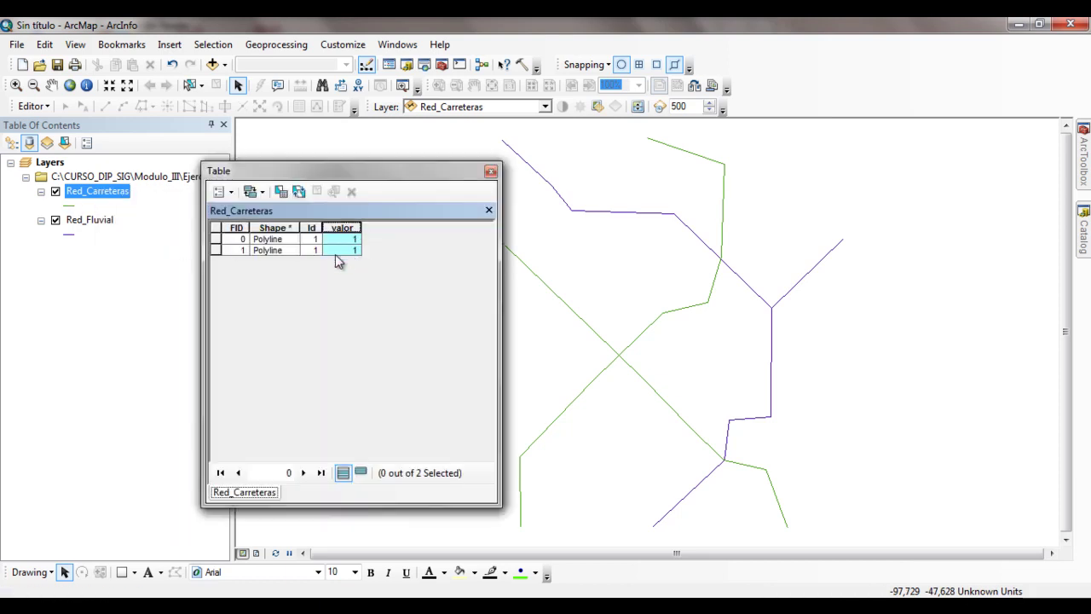
left_click(491, 172)
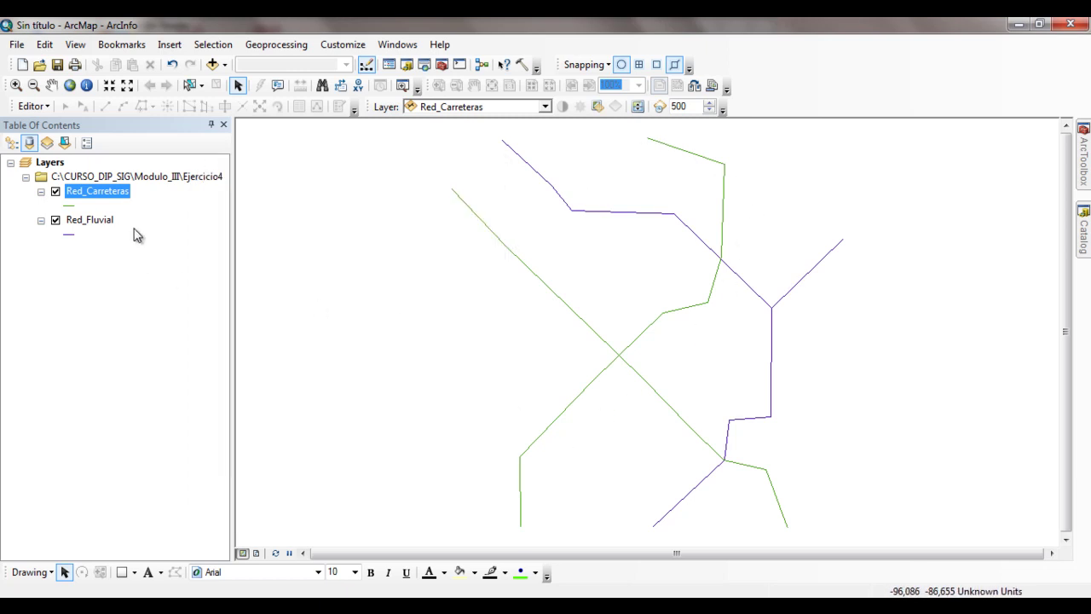
Open the attribute table of Red_Fluvial and add a Short Integer field named valor.
left_click(101, 223)
right_click(101, 224)
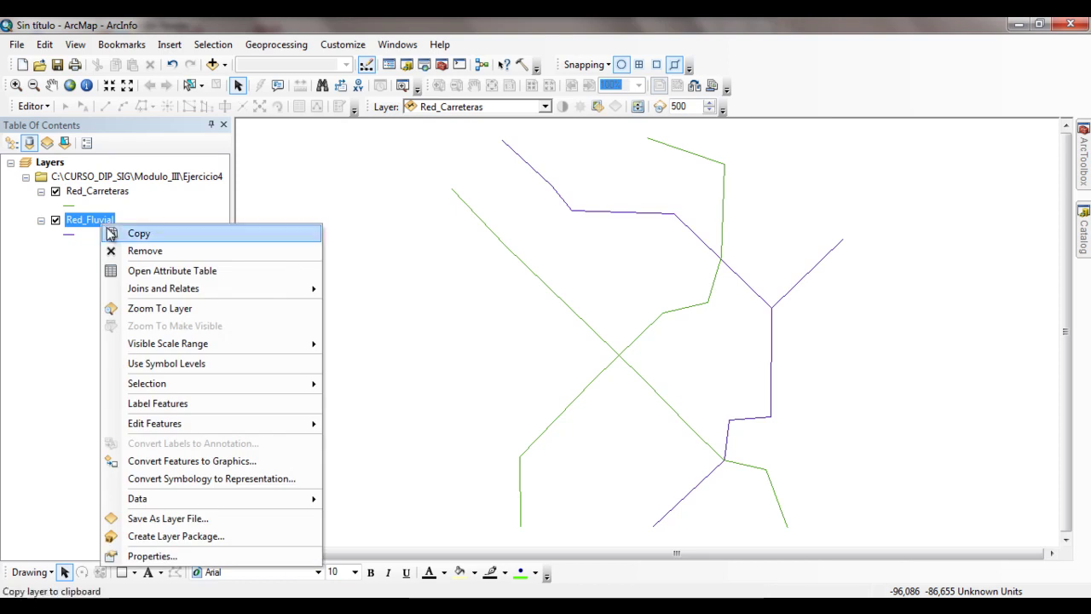
left_click(143, 271)
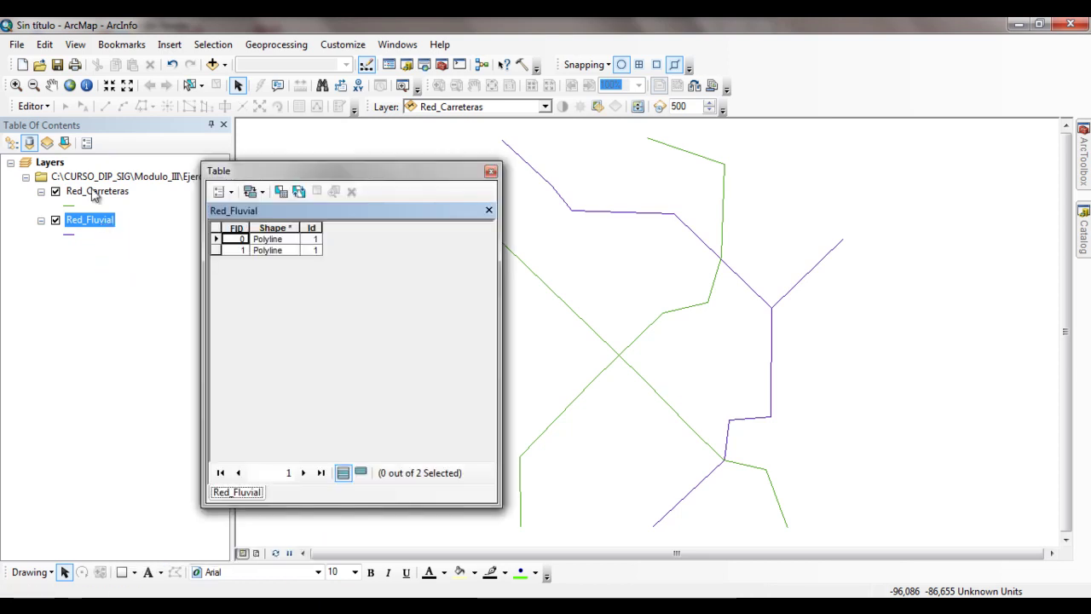
left_click(220, 190)
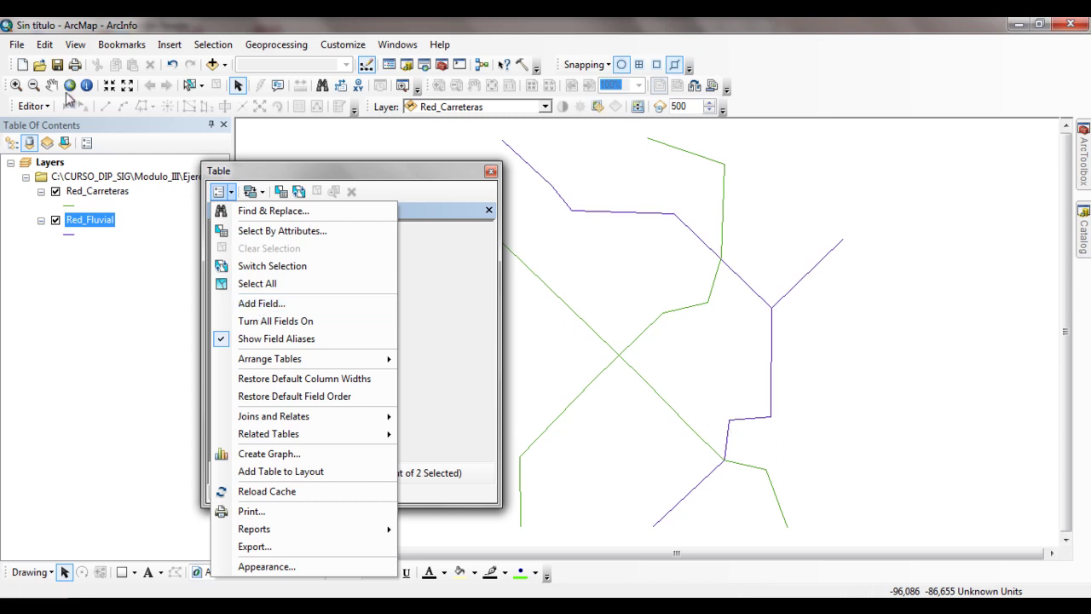
left_click(263, 304)
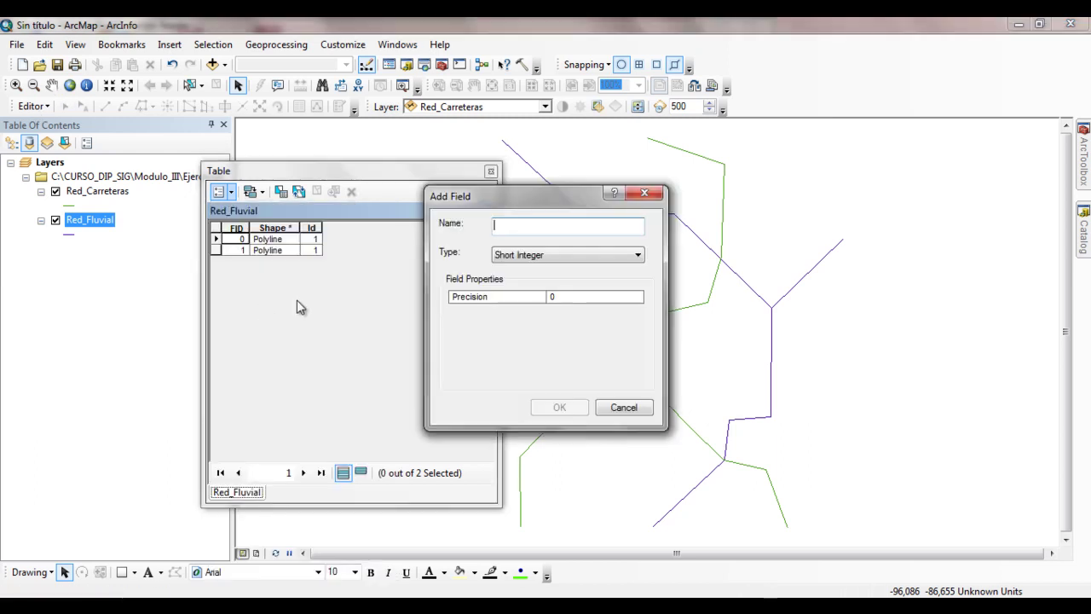
type("valor")
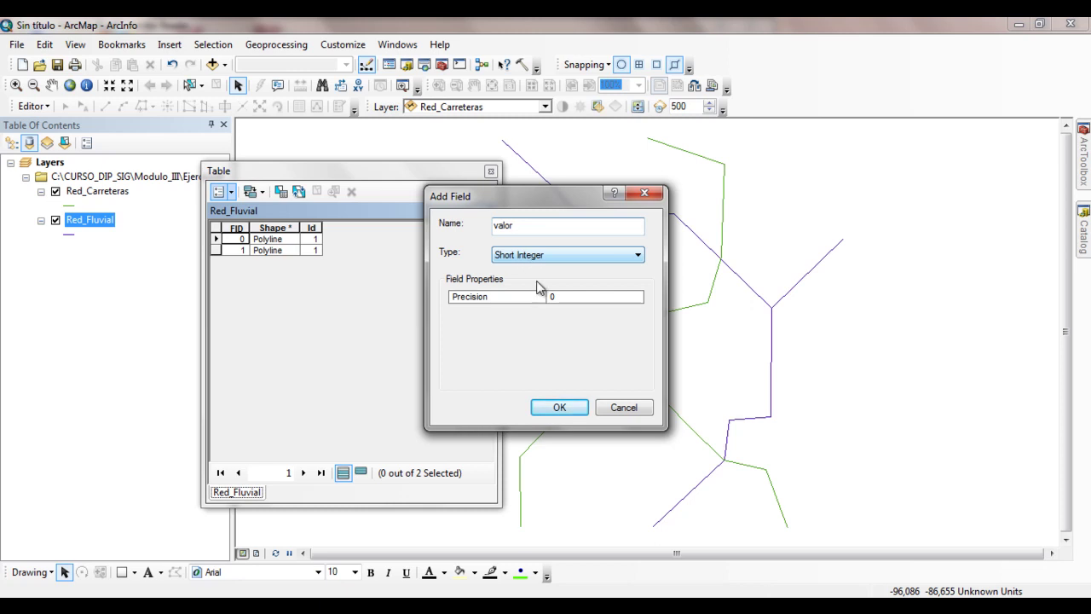
left_click(578, 411)
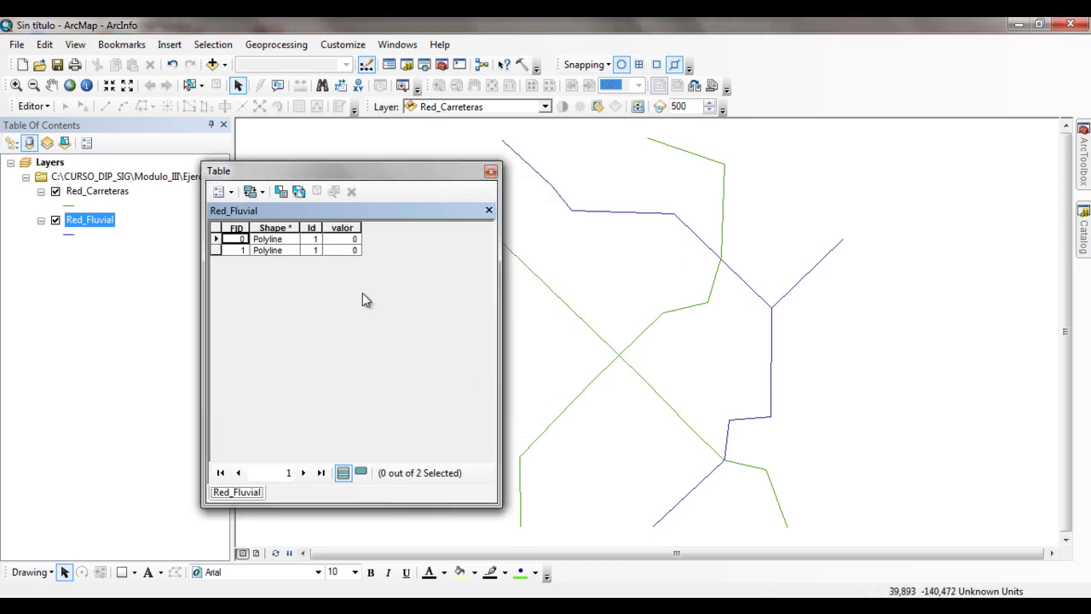
Start an edit session and set valor to 1 for both Red_Fluvial records.
left_click(355, 239)
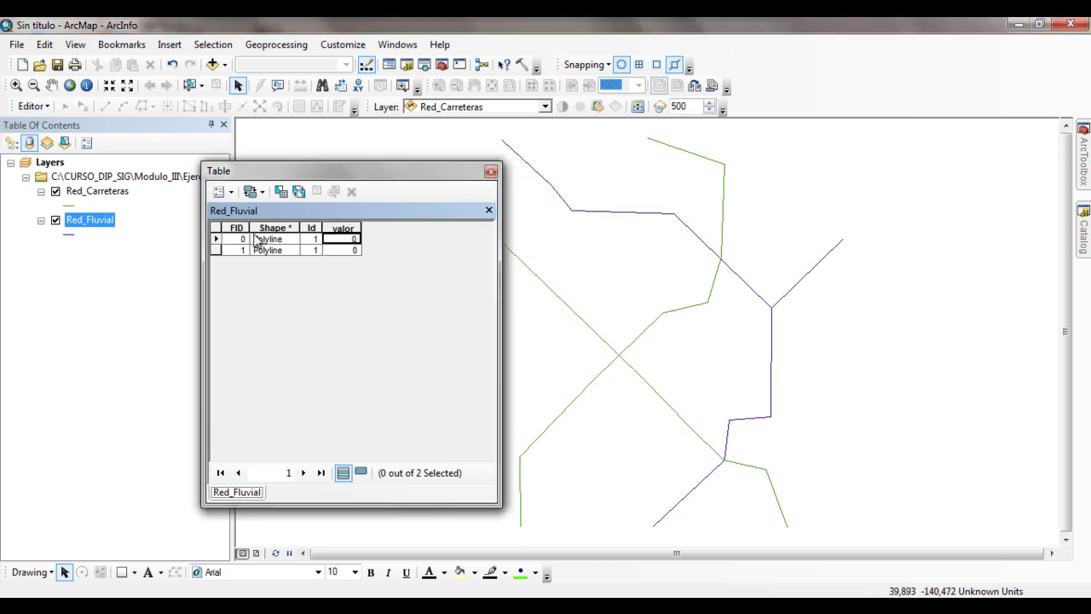
left_click(34, 106)
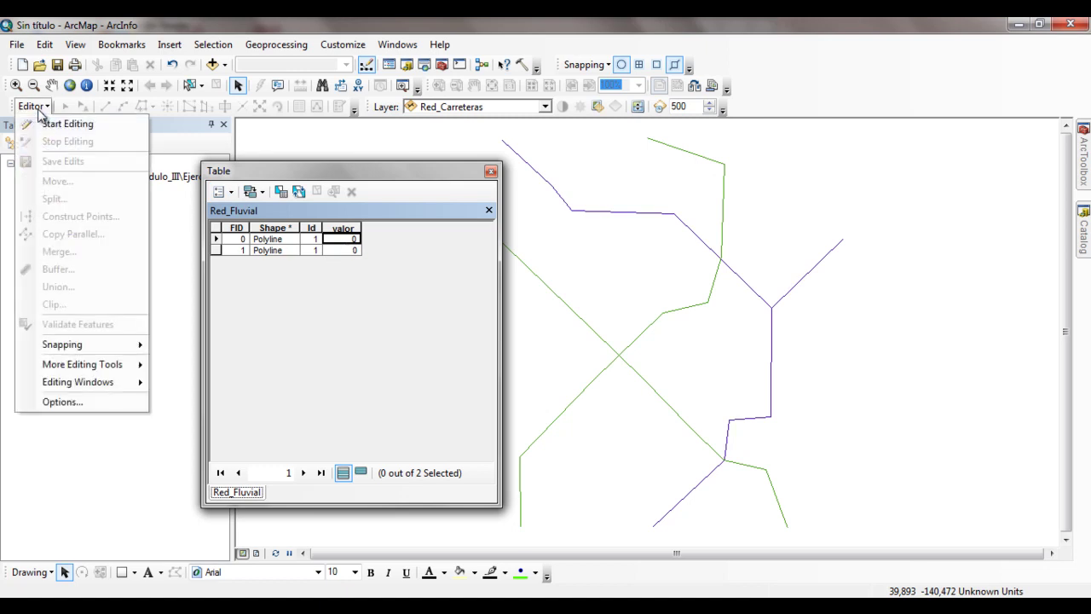
left_click(46, 122)
left_click(357, 239)
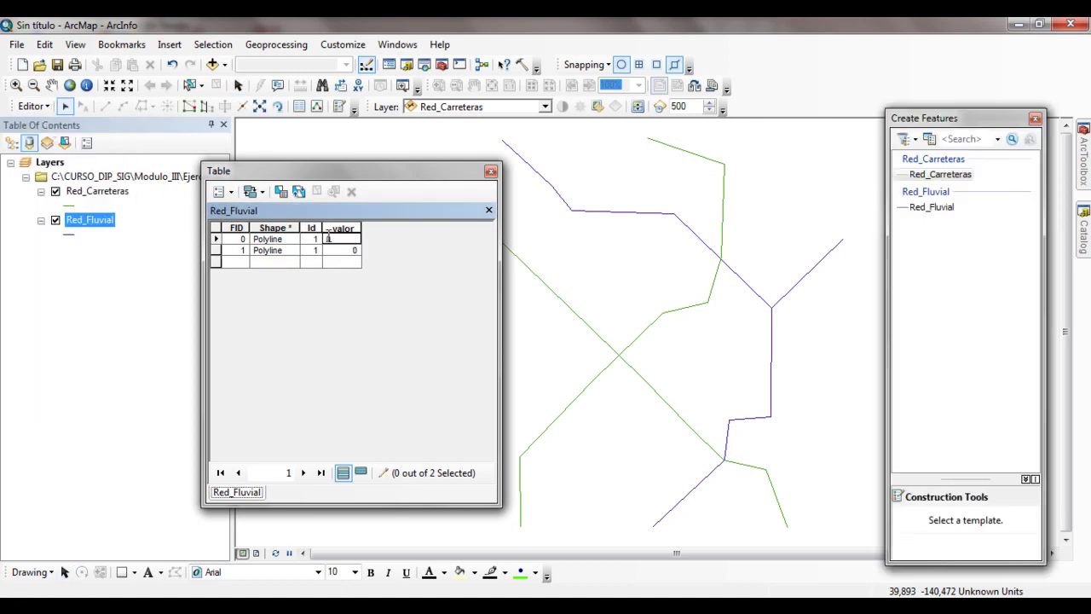
type("1")
left_click(348, 249)
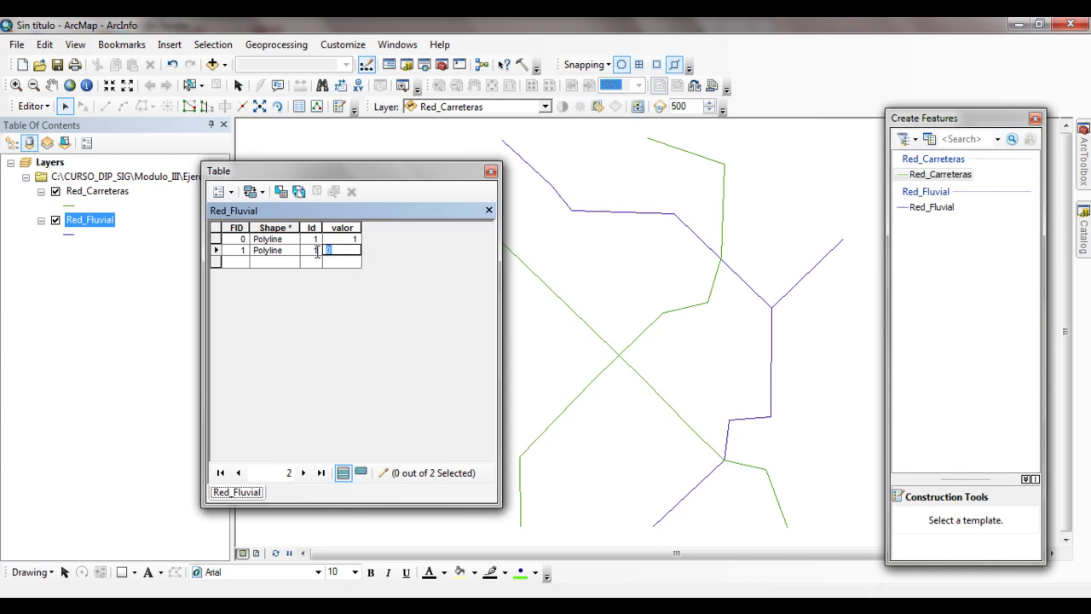
key("Up")
Save the Red_Fluvial edits, end the edit session and close the attribute table.
left_click(32, 106)
left_click(74, 159)
left_click(32, 105)
left_click(64, 141)
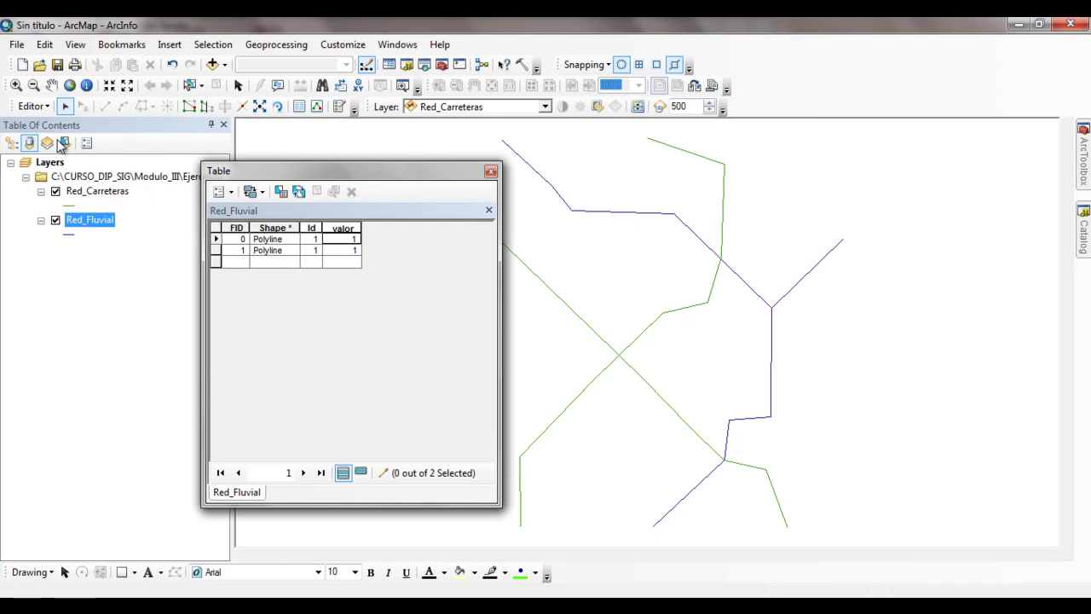
left_click(490, 171)
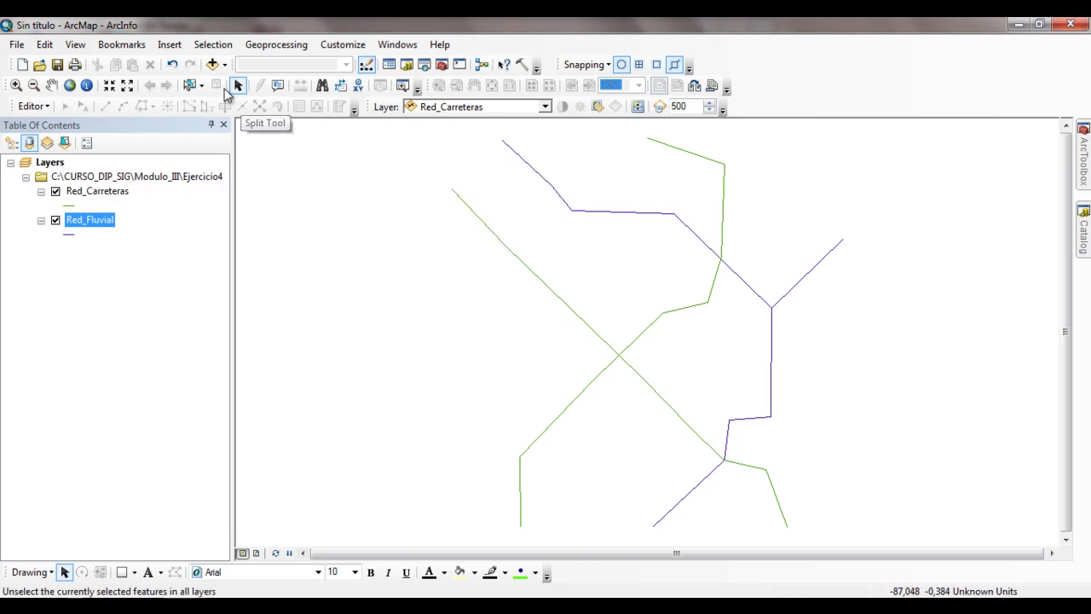
Identify one Red_Carreteras line and one Red_Fluvial line on the map to check their valor attribute.
left_click(86, 85)
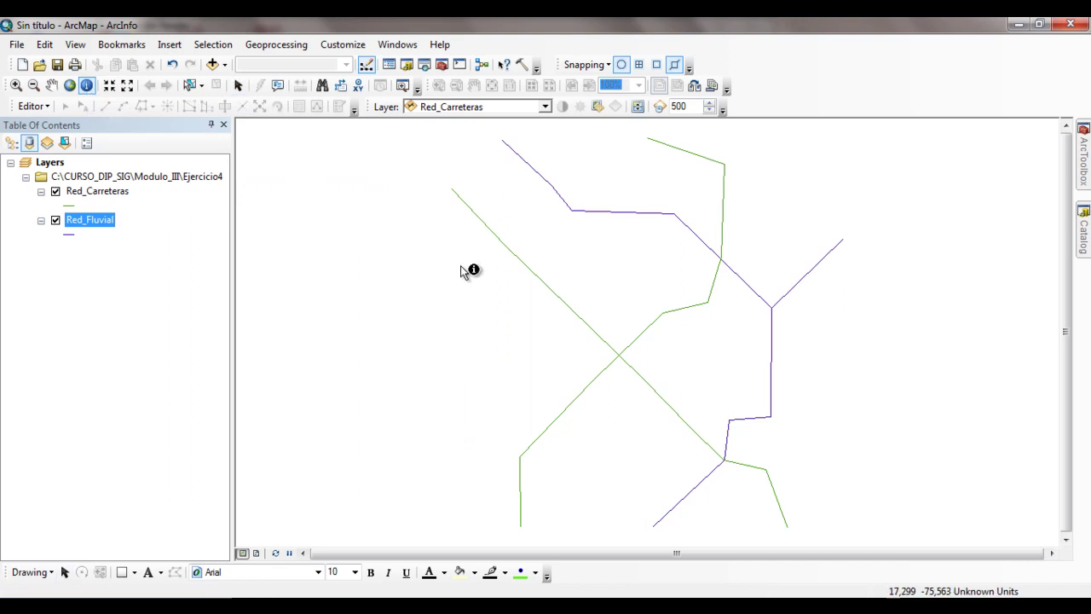
left_click(516, 255)
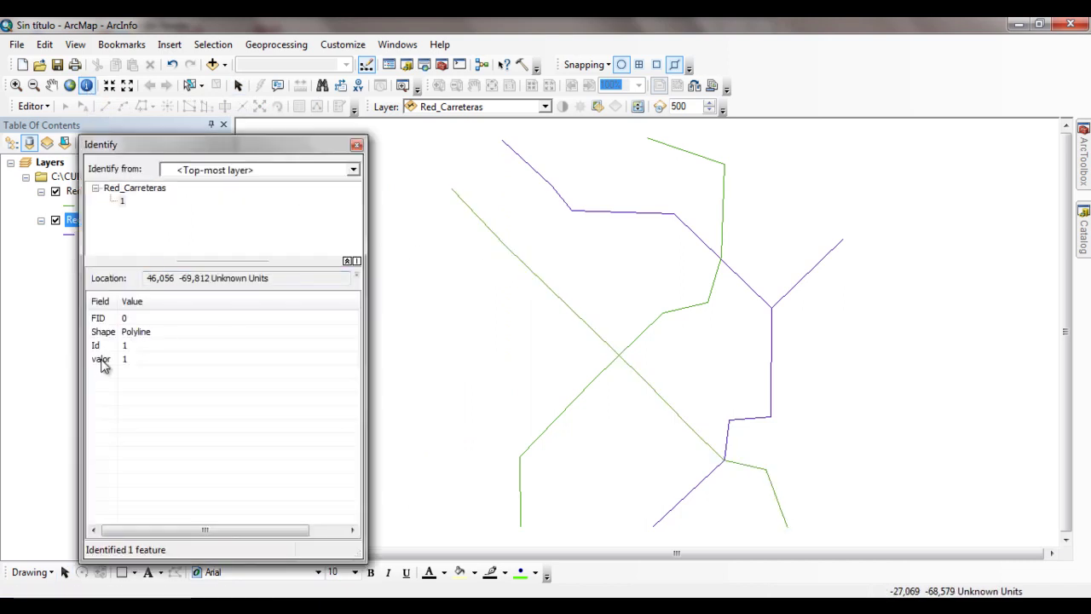
left_click(101, 364)
left_click(694, 232)
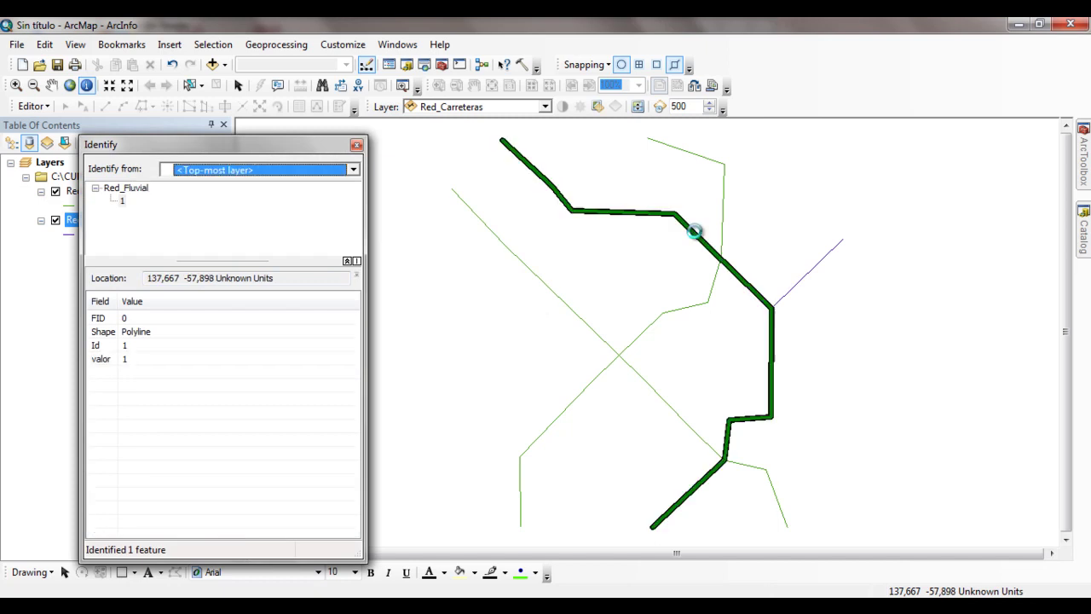
left_click(356, 145)
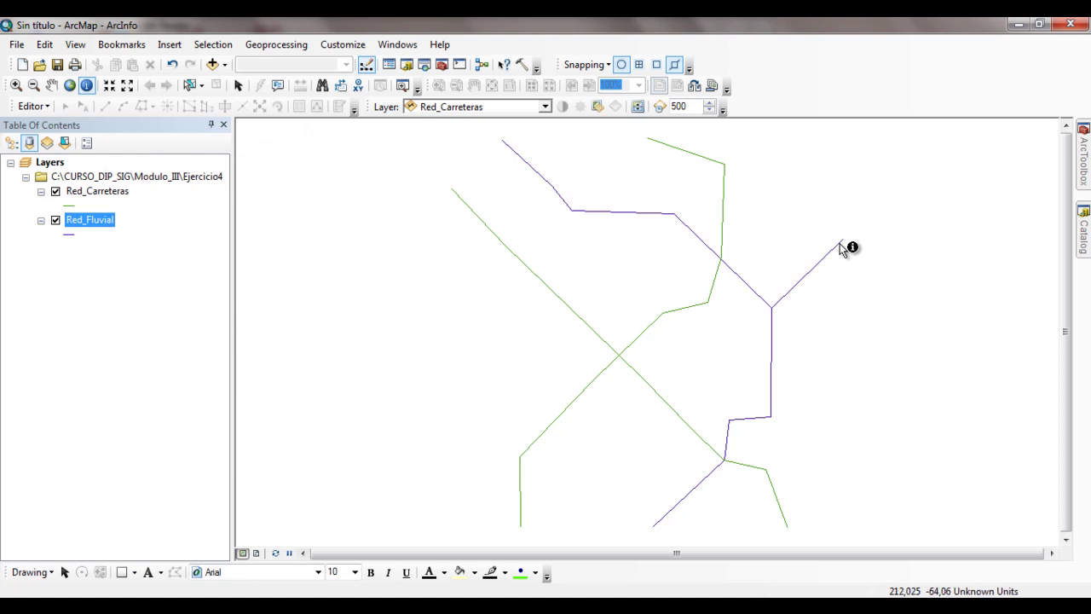
Look through the To Raster conversion tools and open the Polyline to Raster tool.
left_click(1083, 167)
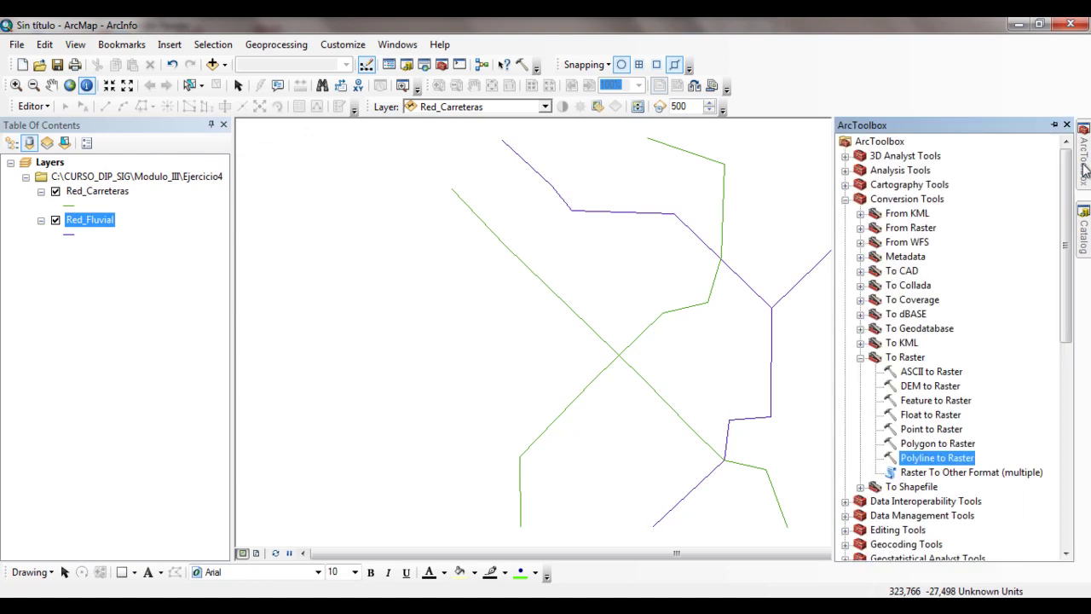
left_click(918, 202)
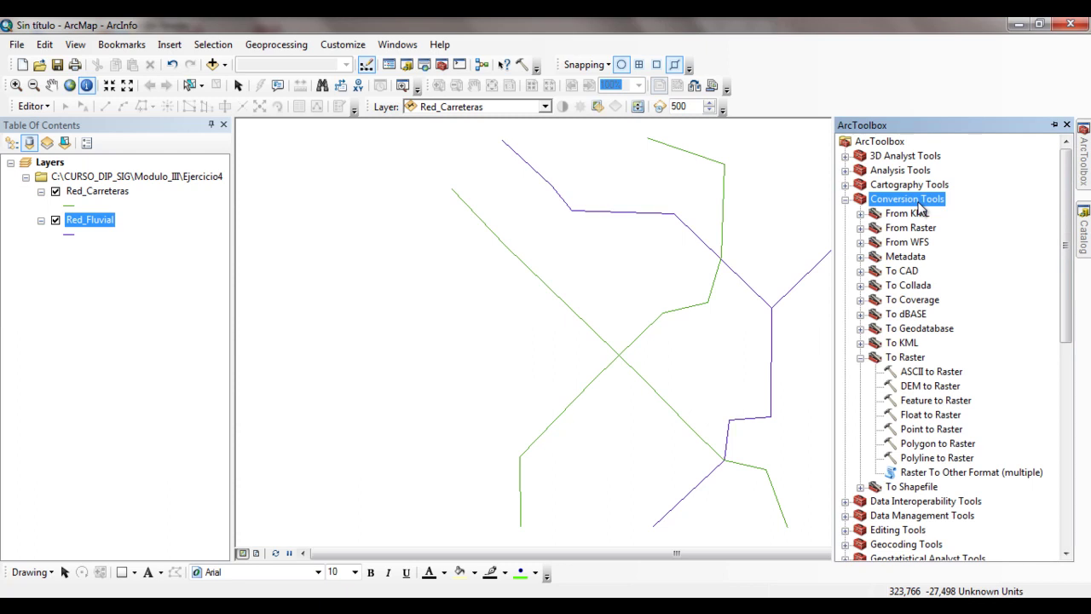
left_click(909, 359)
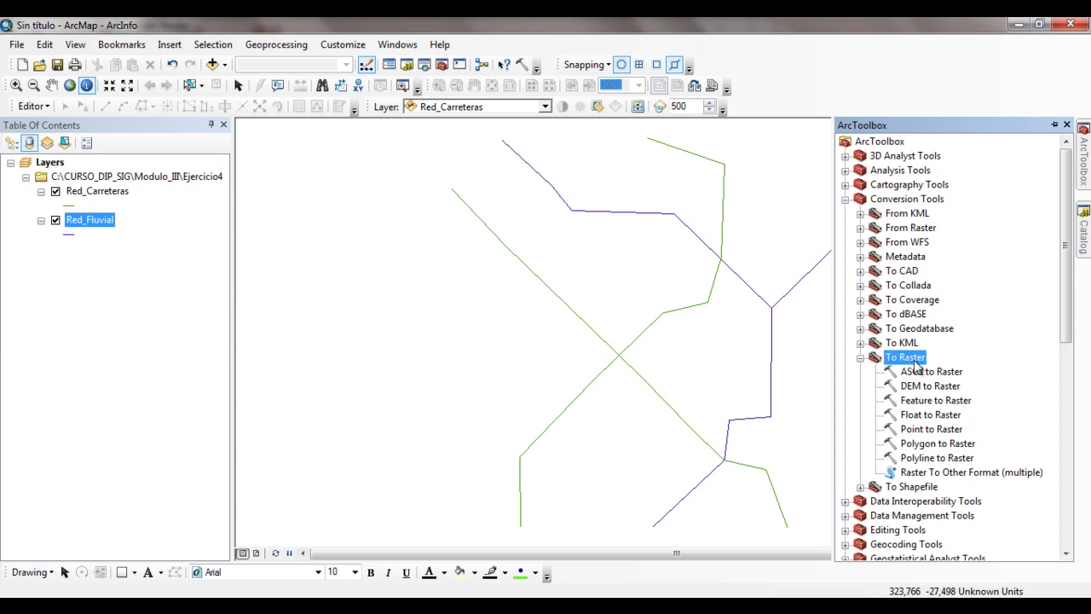
left_click(913, 459)
left_click(917, 444)
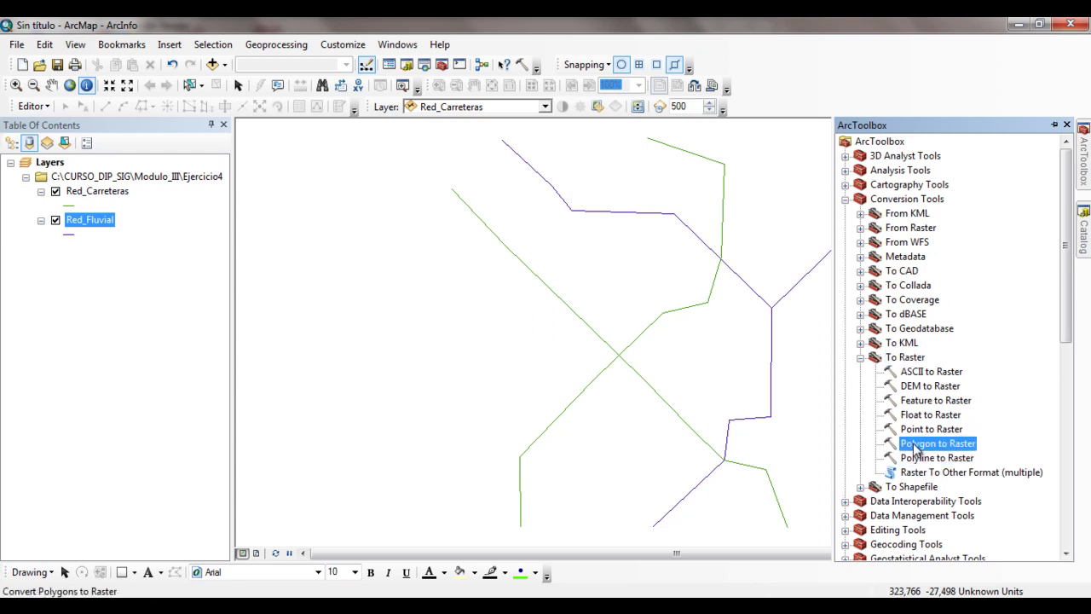
left_click(920, 429)
left_click(924, 401)
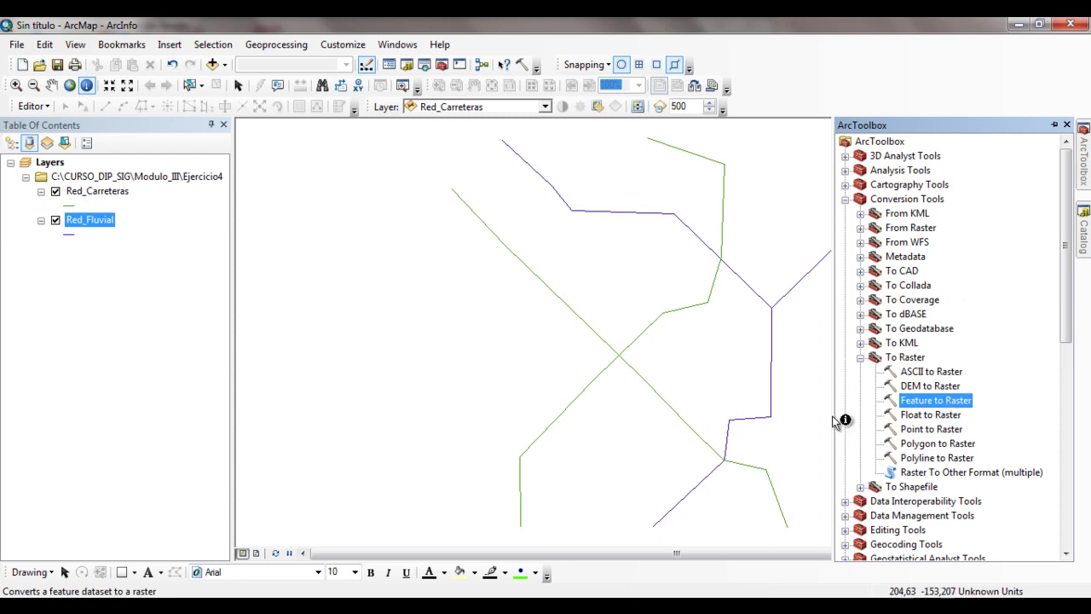
left_click(947, 460)
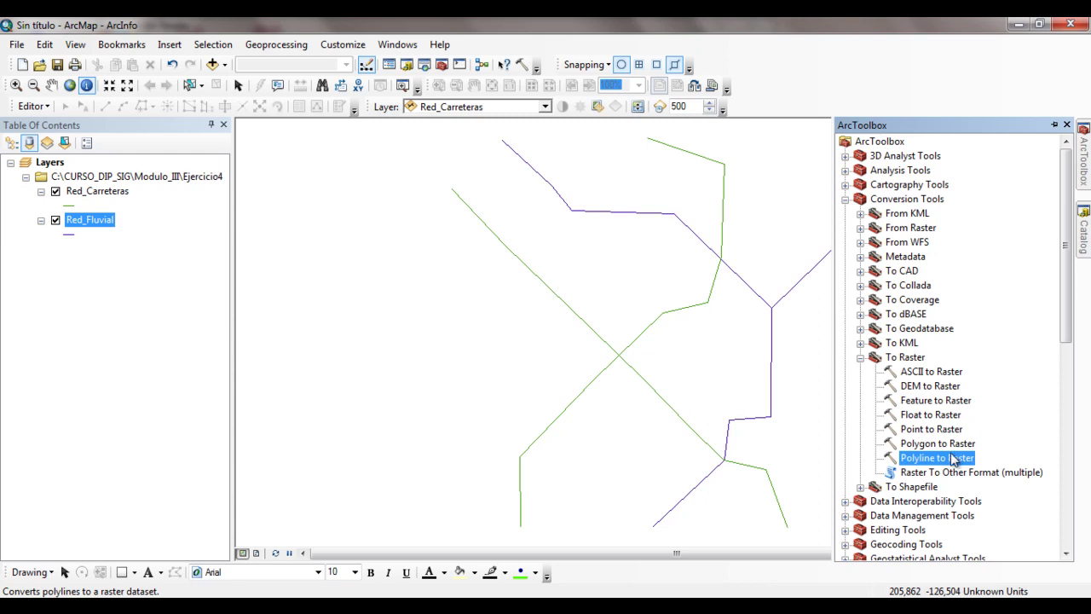
double_click(945, 466)
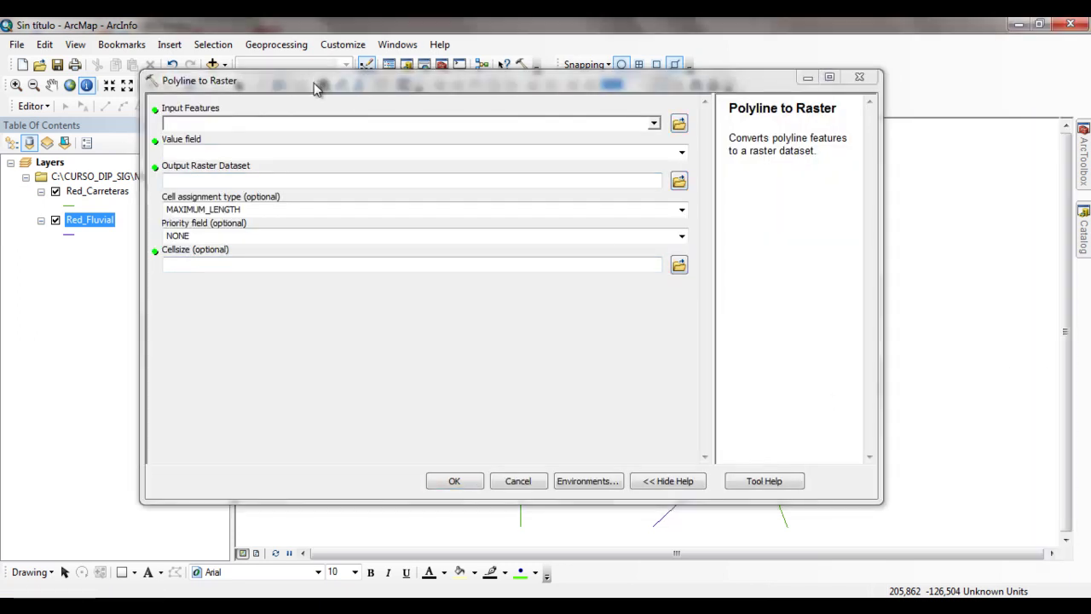
Set Red_Carreteras as the polyline features to rasterize and valor as the value field.
left_click_drag(314, 87, 341, 129)
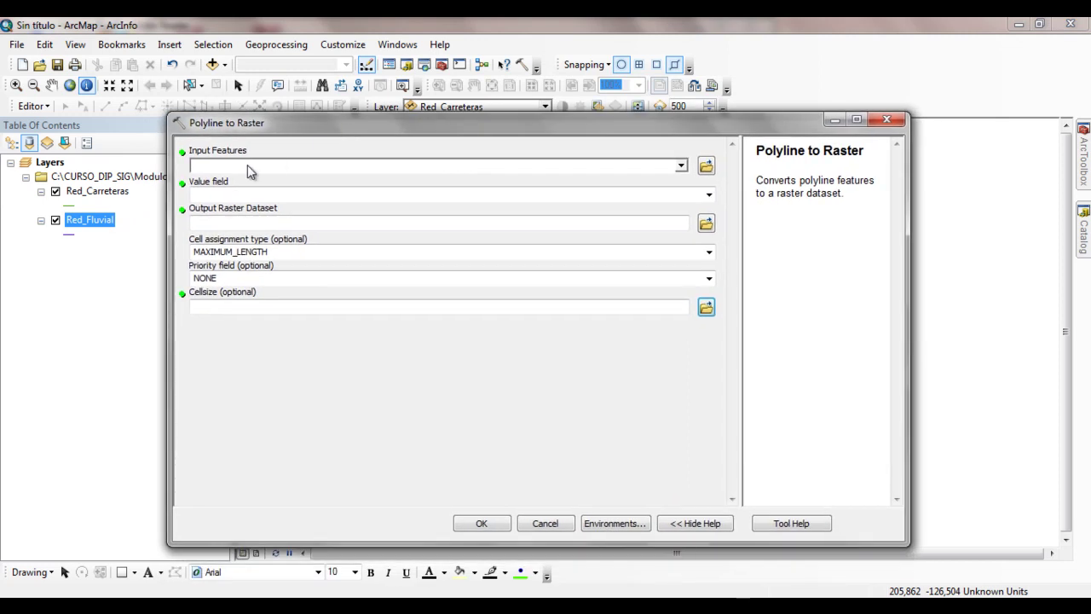
left_click(681, 165)
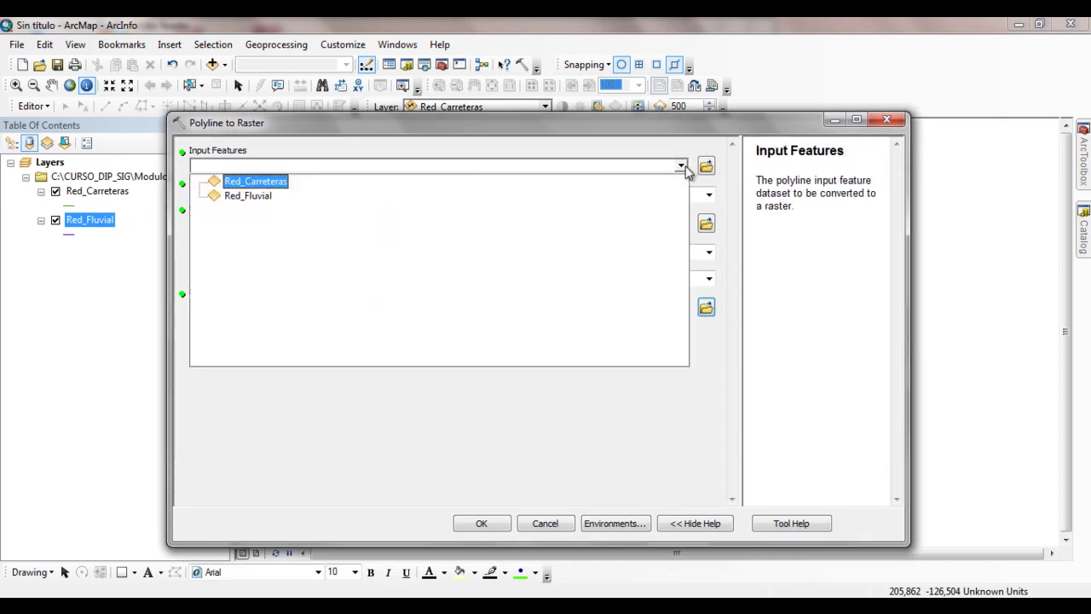
left_click(268, 181)
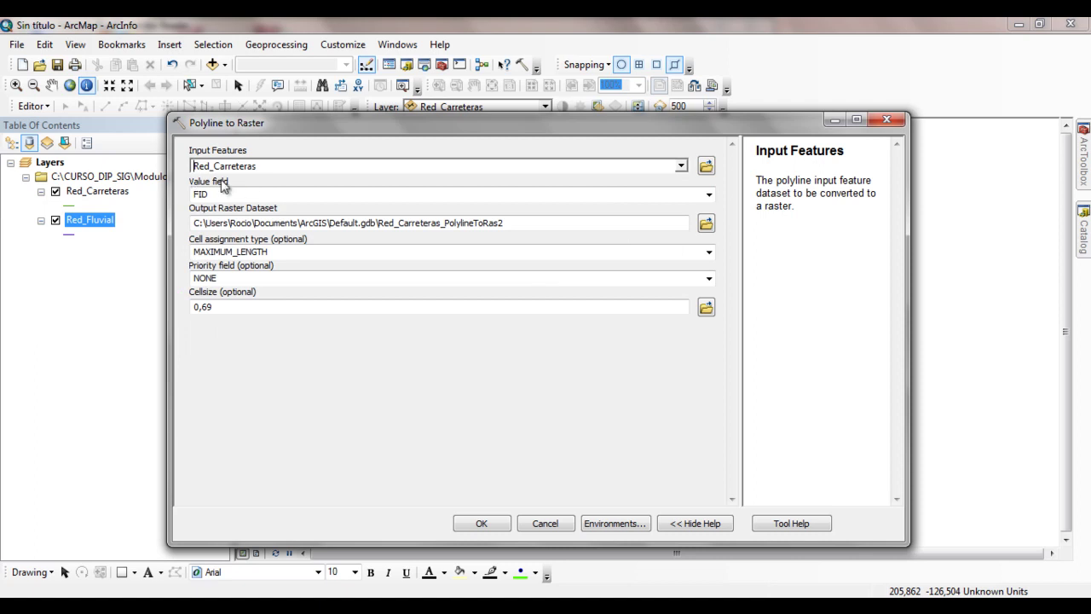
left_click(708, 196)
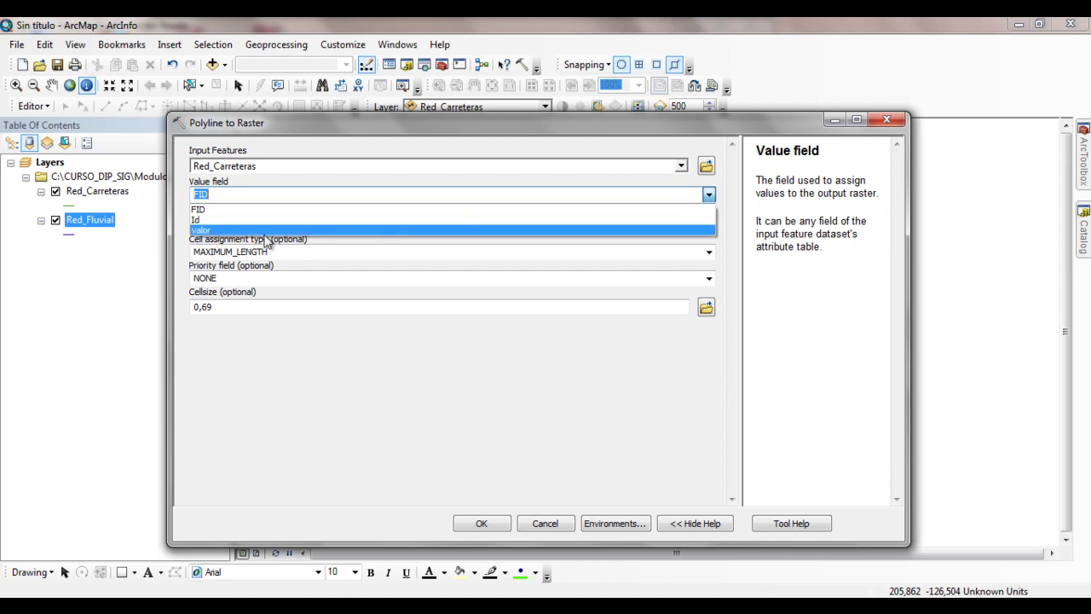
left_click(200, 231)
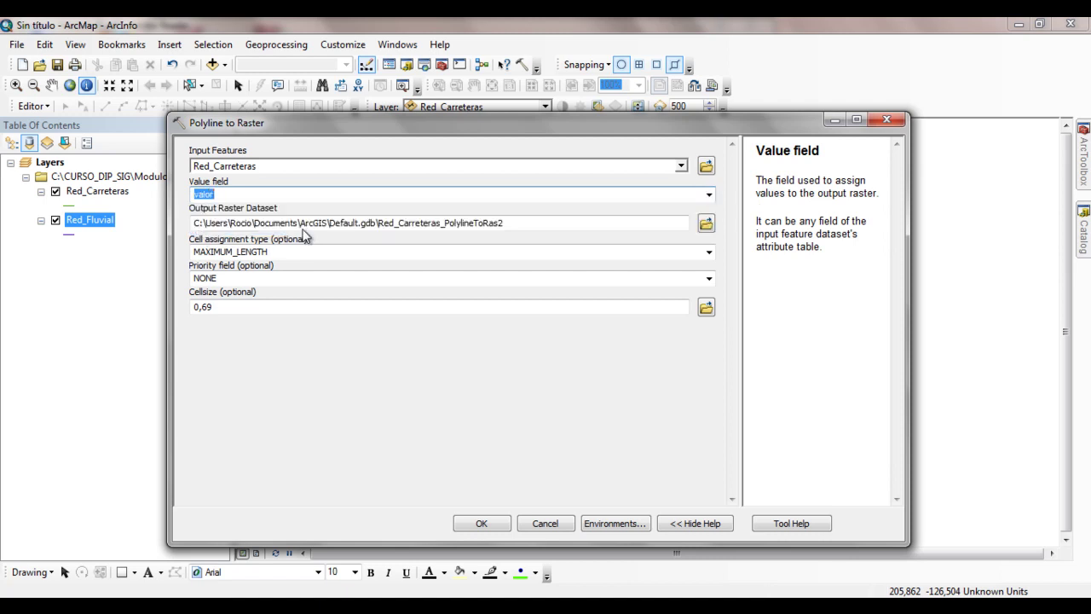
Create a folder named Ejercicio_4 inside Resultados for the output raster dataset.
left_click(706, 222)
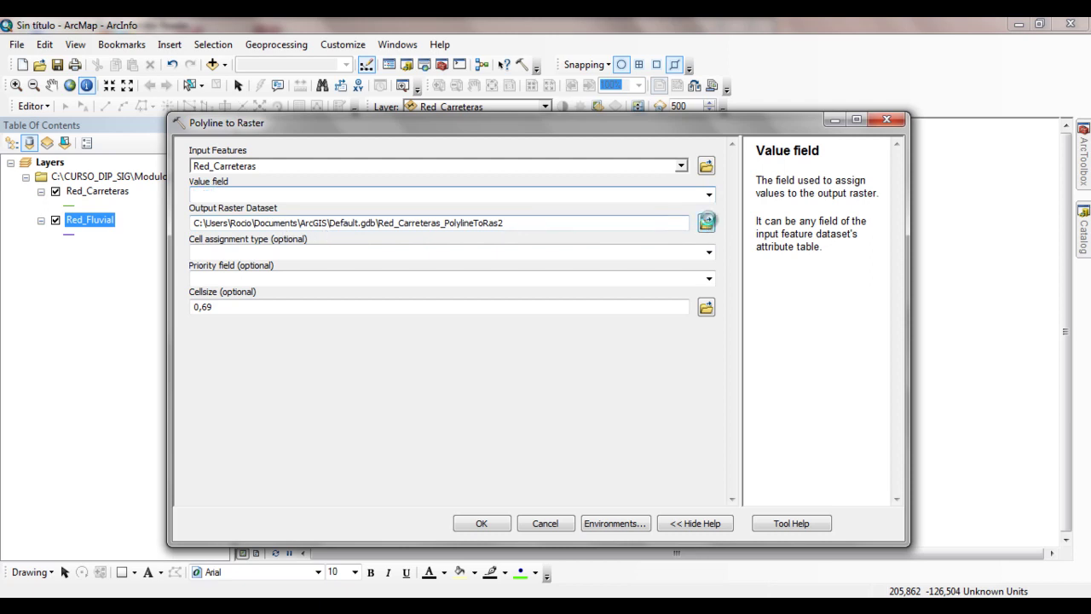
left_click(563, 230)
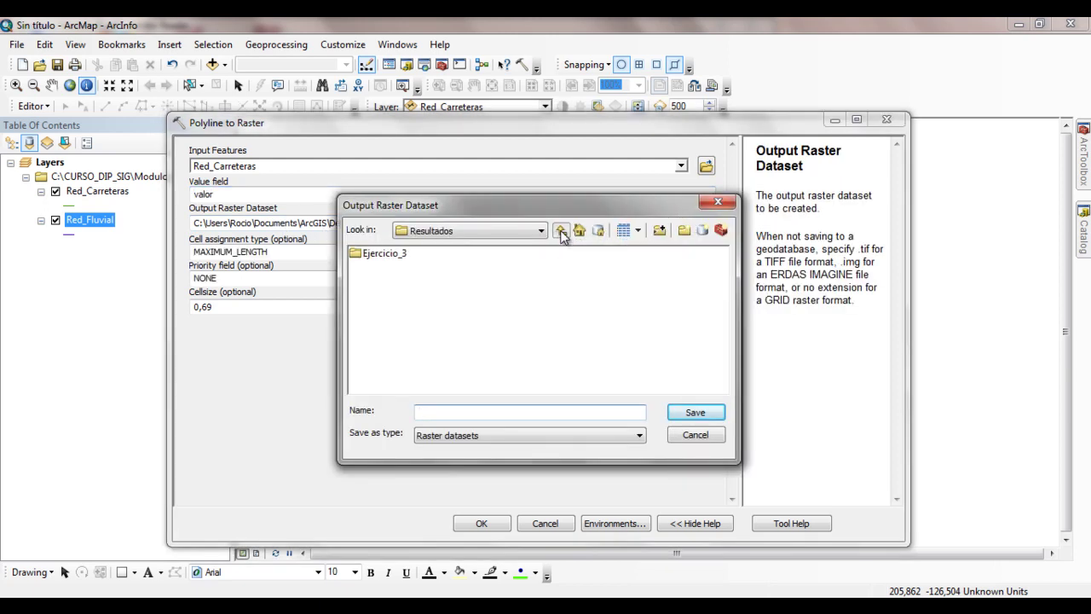
left_click(684, 230)
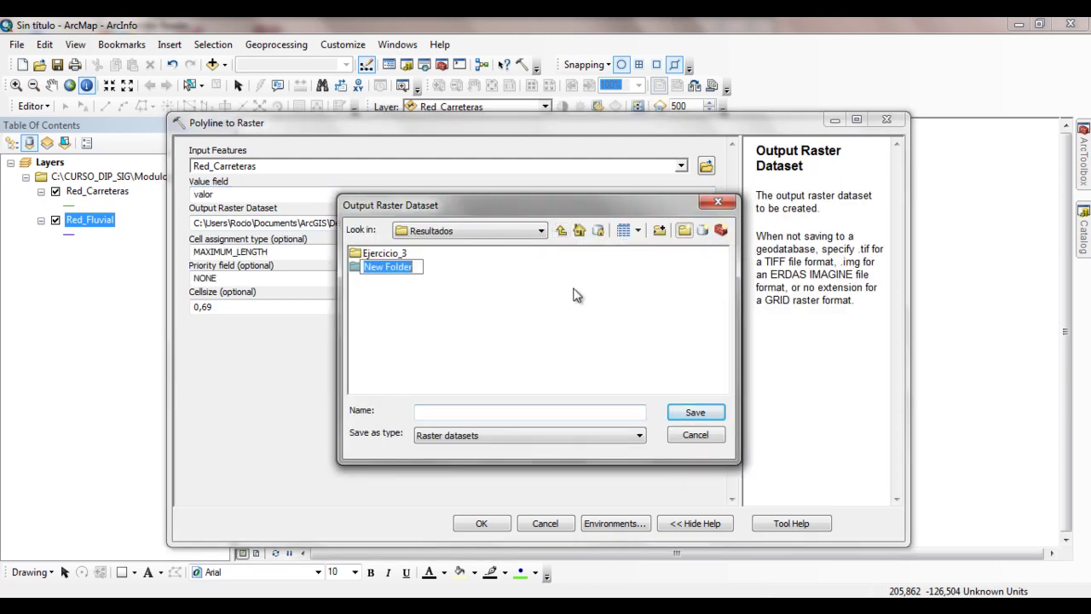
type("Ejercicio_4")
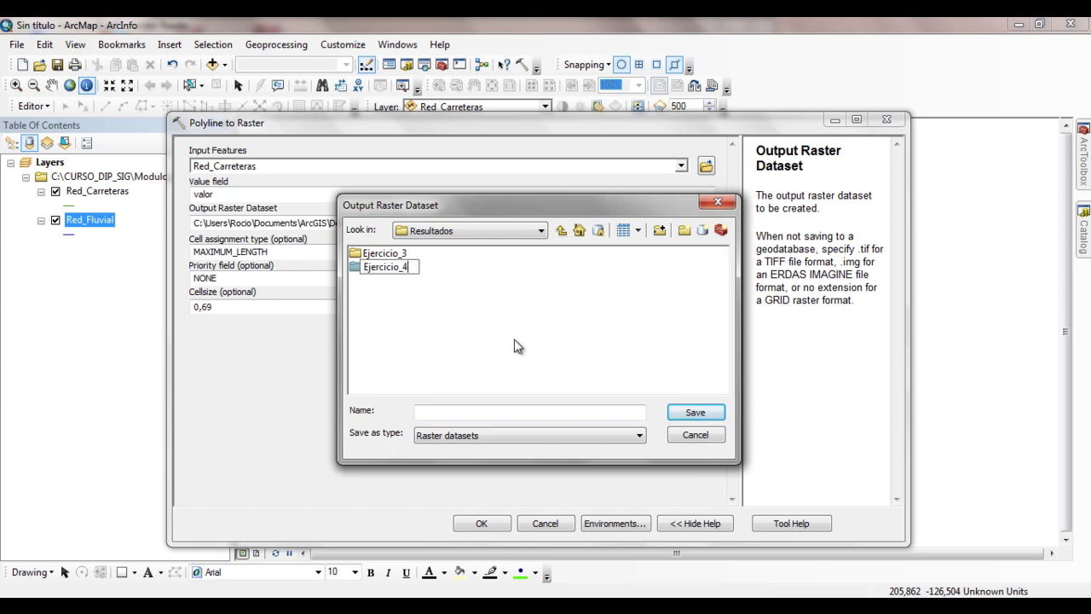
left_click(474, 349)
Save the output raster as carreteras in Ejercicio_4, set the cell size to 25 and run the conversion.
double_click(388, 266)
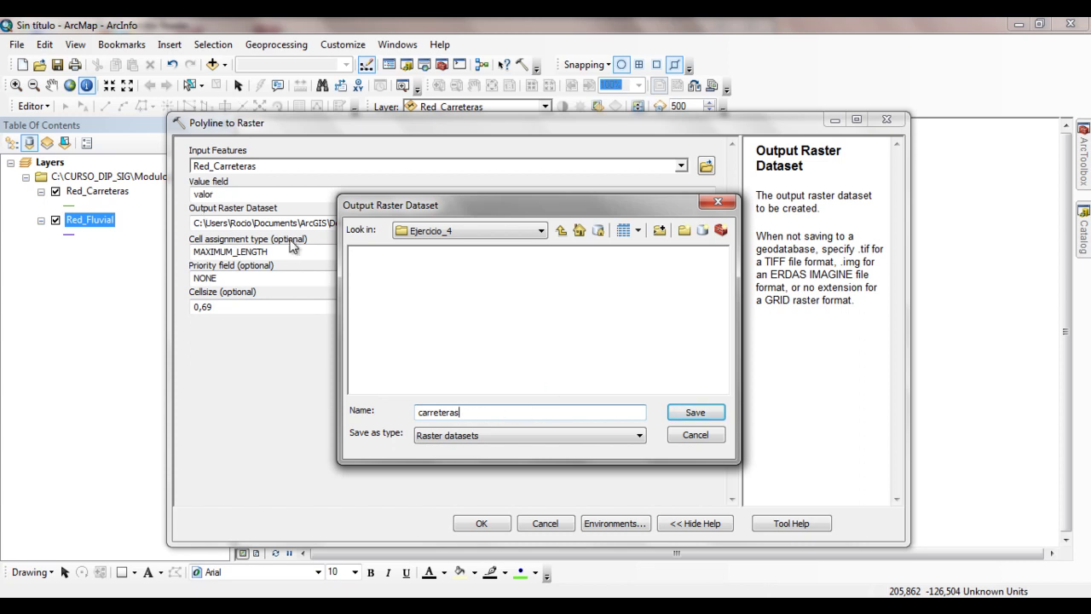
left_click(695, 413)
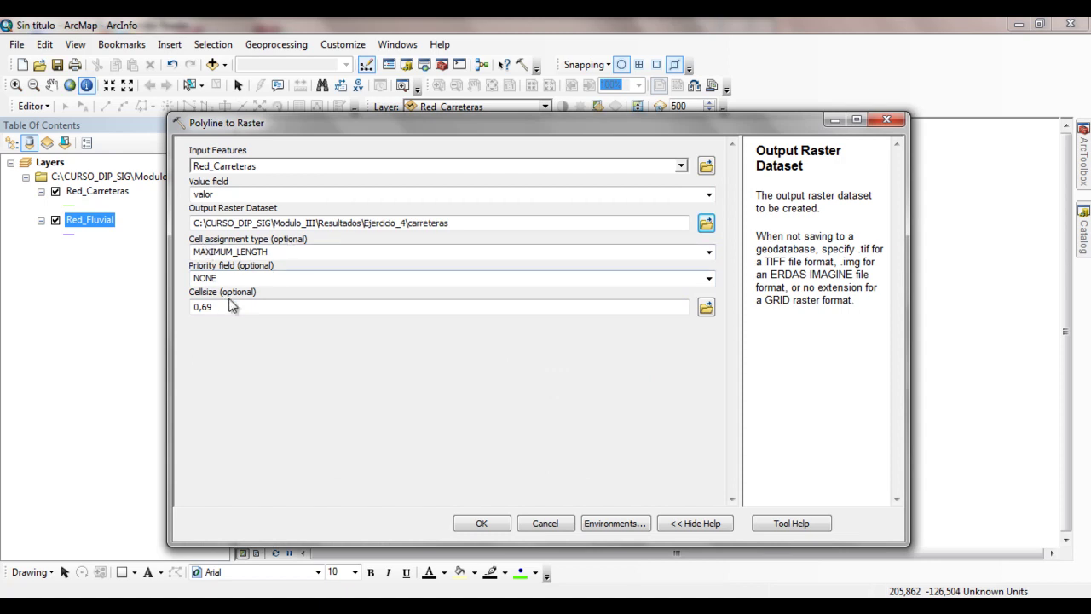
left_click(221, 308)
left_click_drag(220, 307, 206, 308)
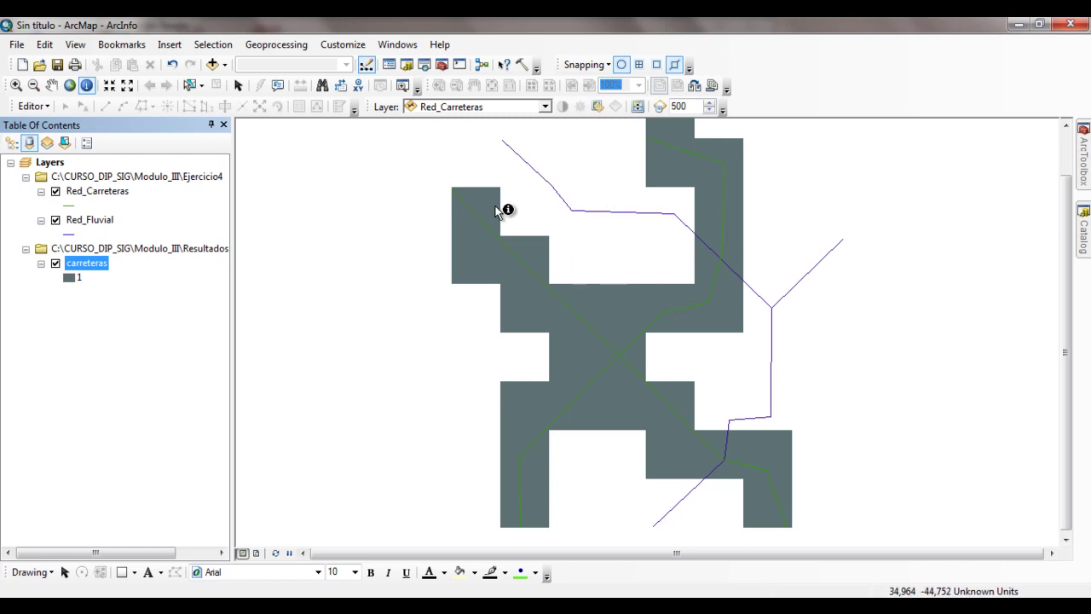
Open Polyline to Raster again with Red_Fluvial as the input features and valor as the value field.
left_click(101, 224)
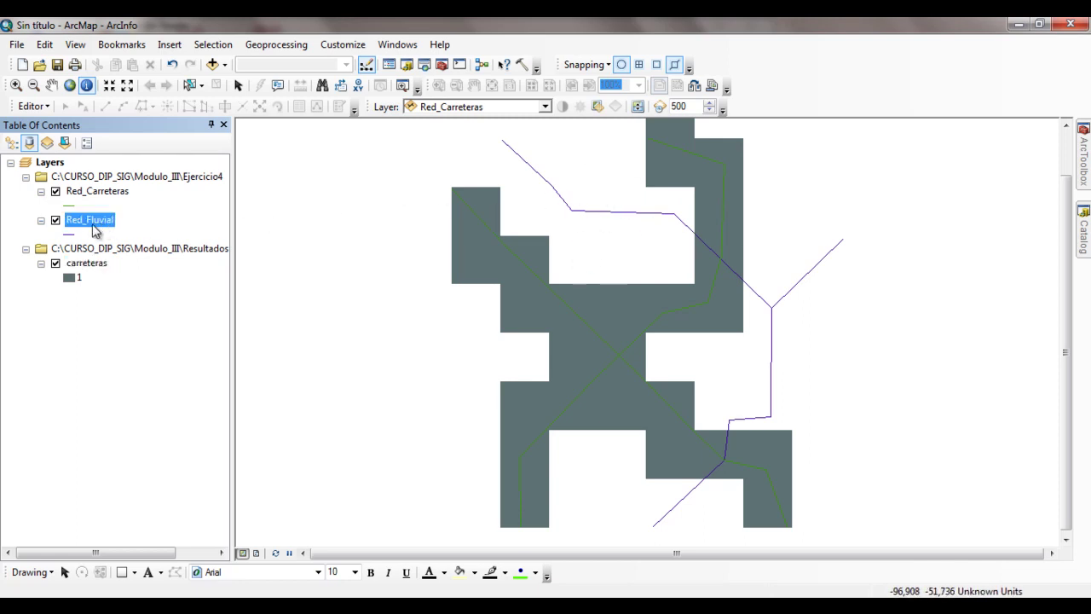
mouse_move(1085, 171)
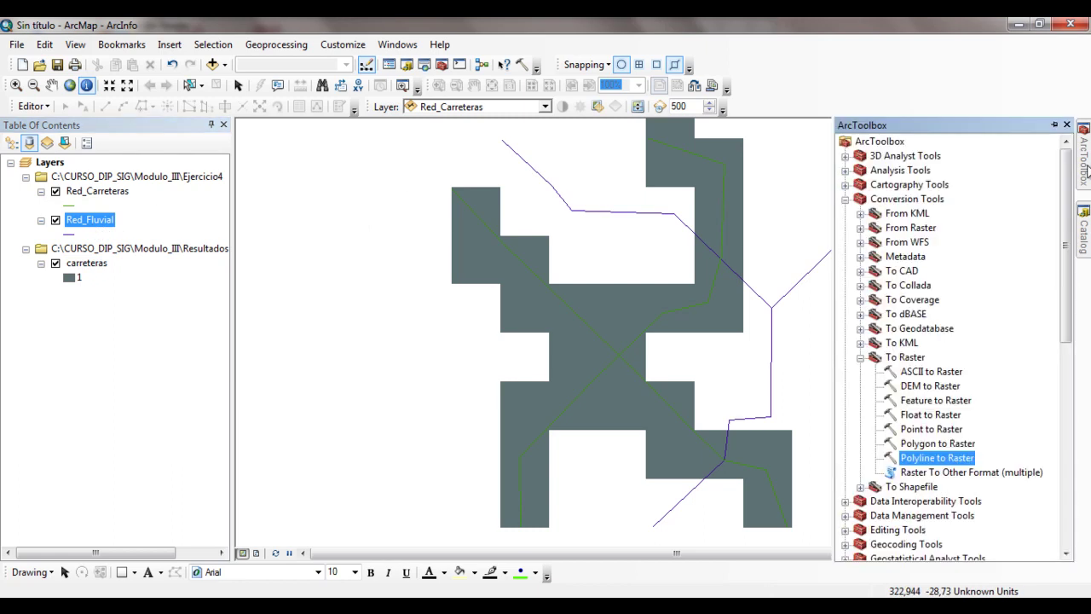
double_click(941, 457)
left_click(681, 166)
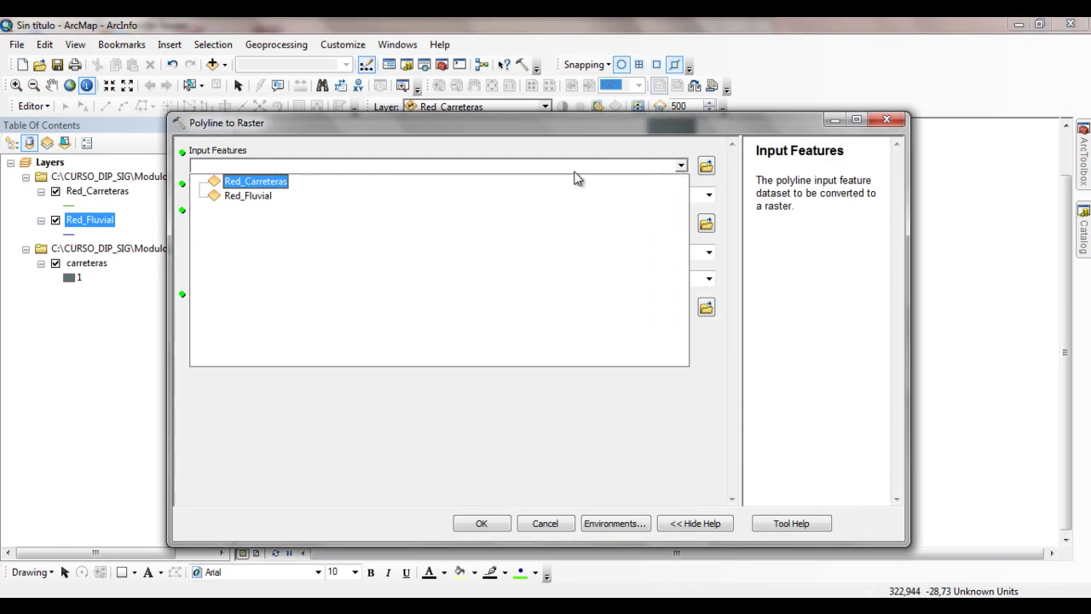
left_click(269, 197)
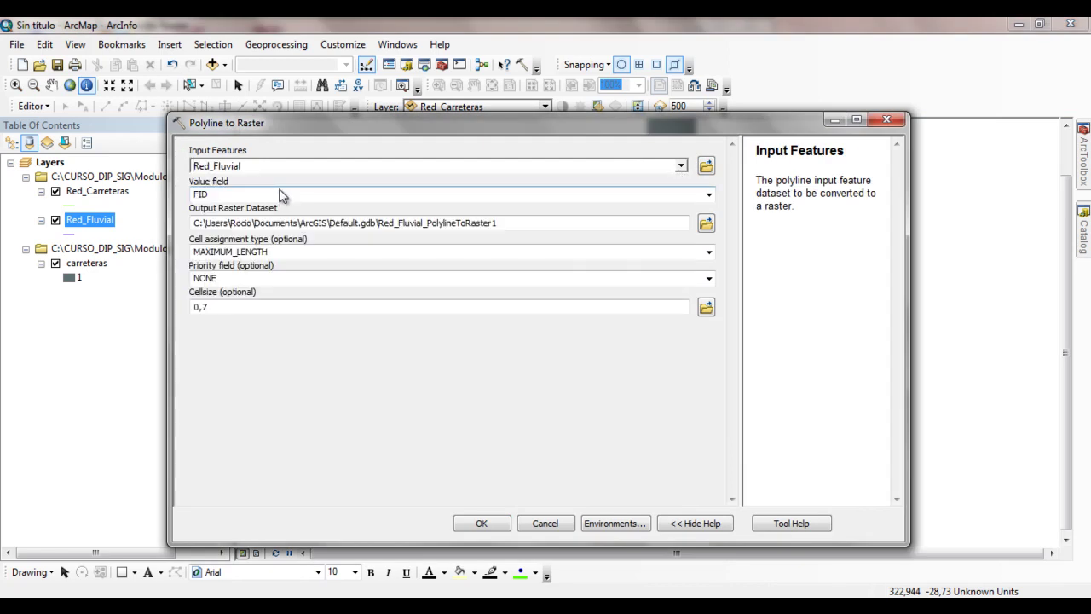
left_click(709, 196)
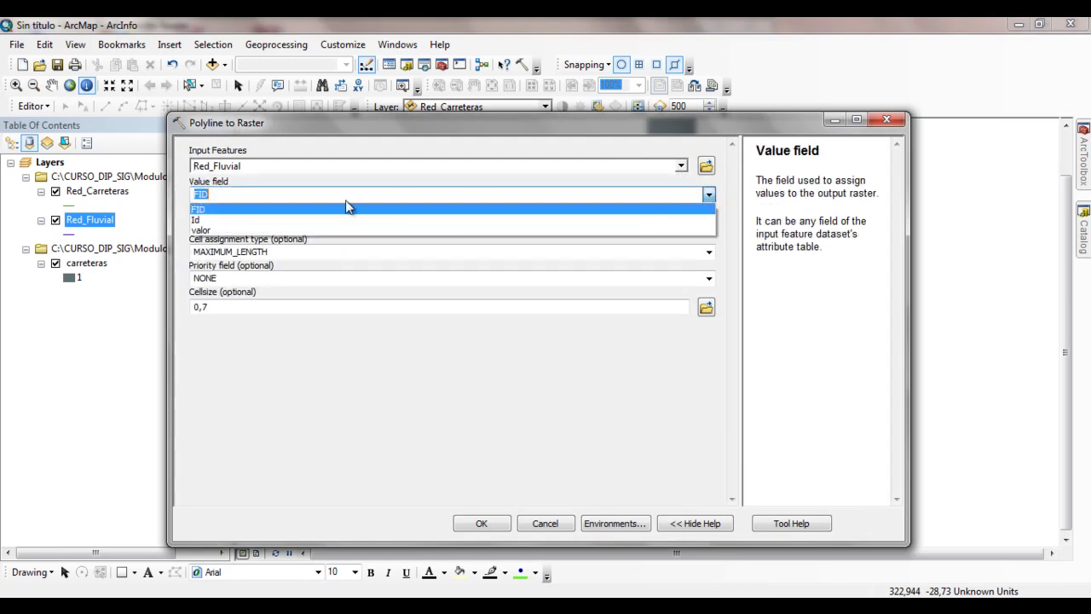
left_click(250, 230)
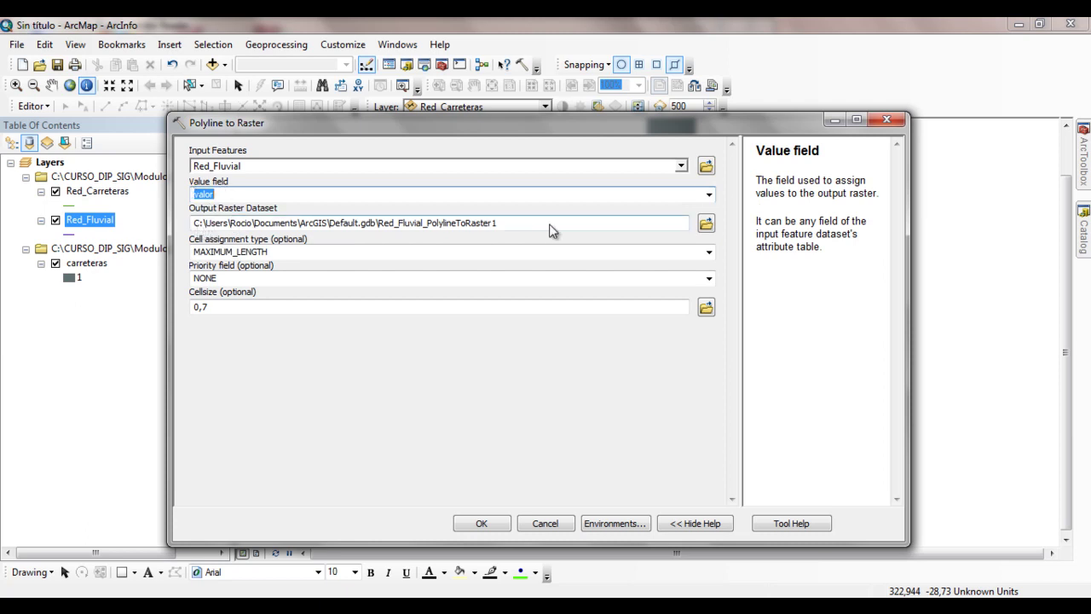
Name the output raster red_fluvial in Ejercicio_4, set the cell size to 25 and run the conversion.
left_click(702, 224)
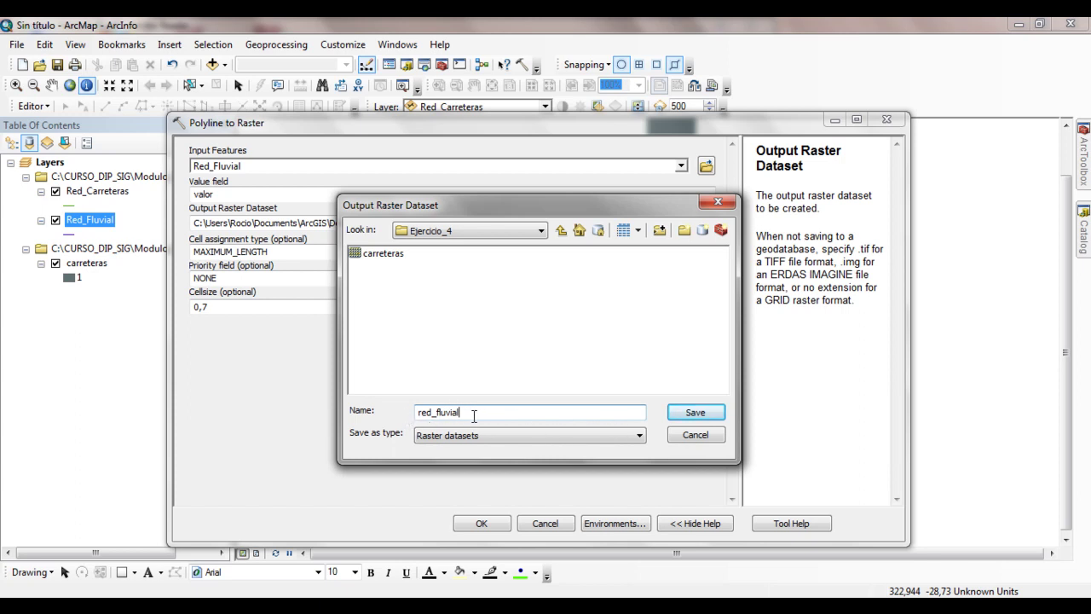
left_click(694, 413)
double_click(209, 307)
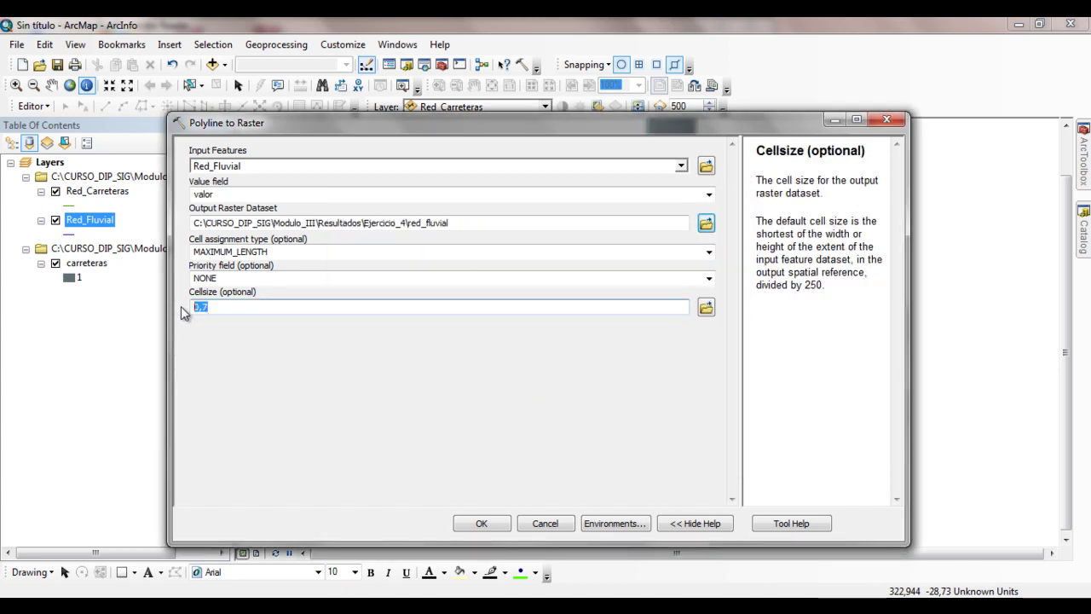
type("25")
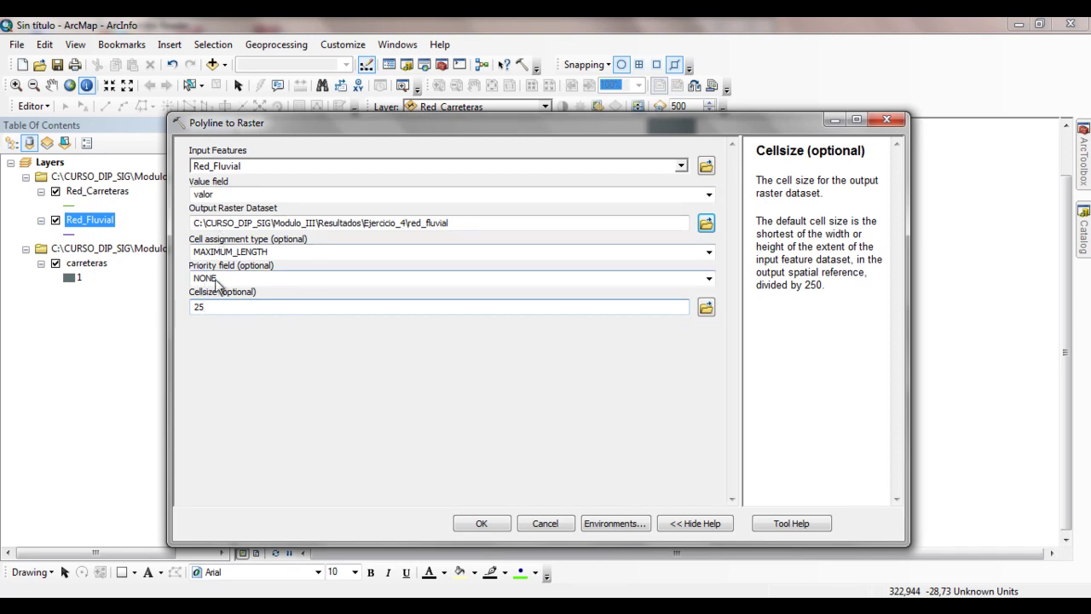
left_click(484, 522)
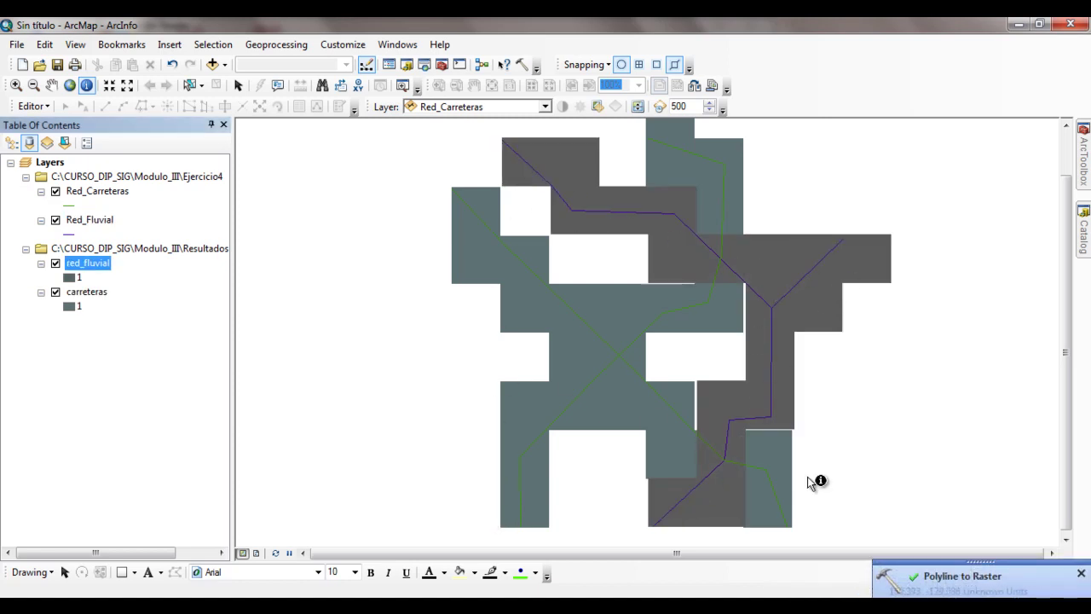
Hide the Red_Carreteras and Red_Fluvial vector layers and read Paso 2 and Paso 3 of Ejercicio 4 in the exercise document.
left_click(1080, 573)
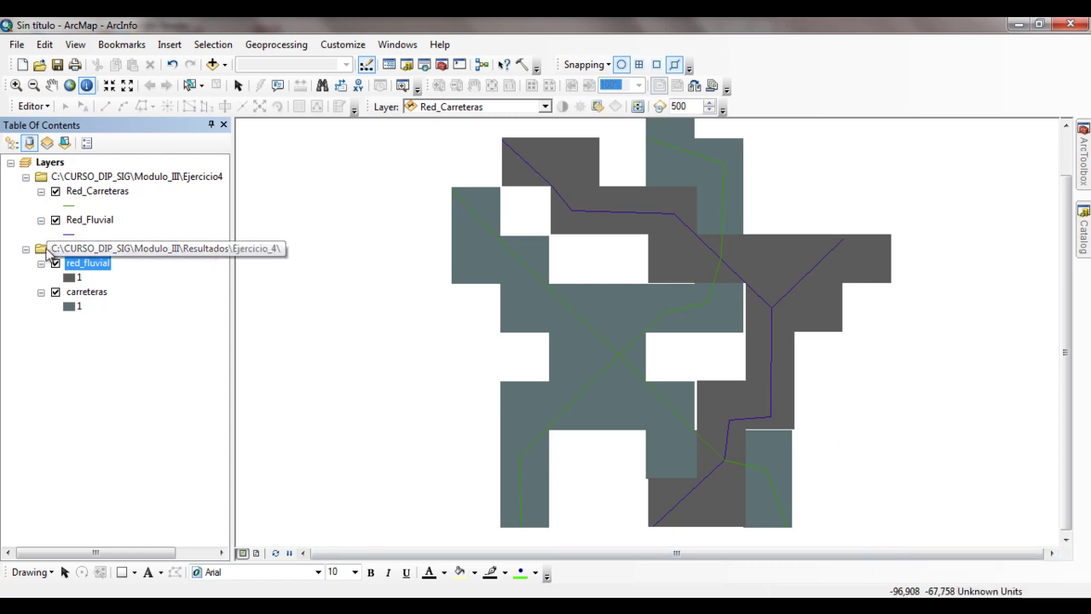
left_click(55, 191)
left_click(55, 219)
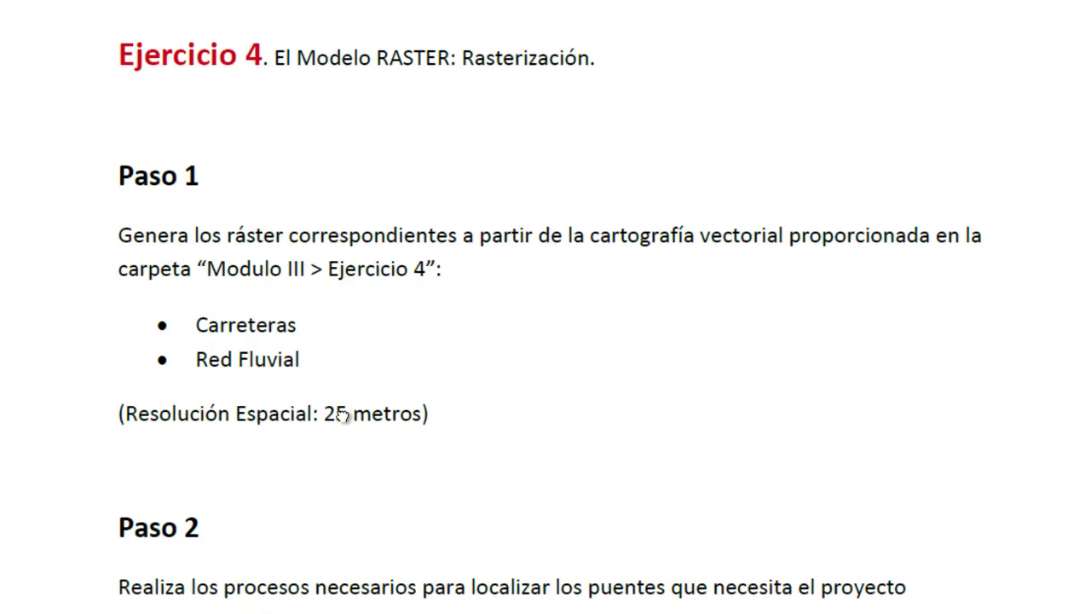
left_click_drag(340, 90, 347, 7)
left_click_drag(355, 83, 356, 39)
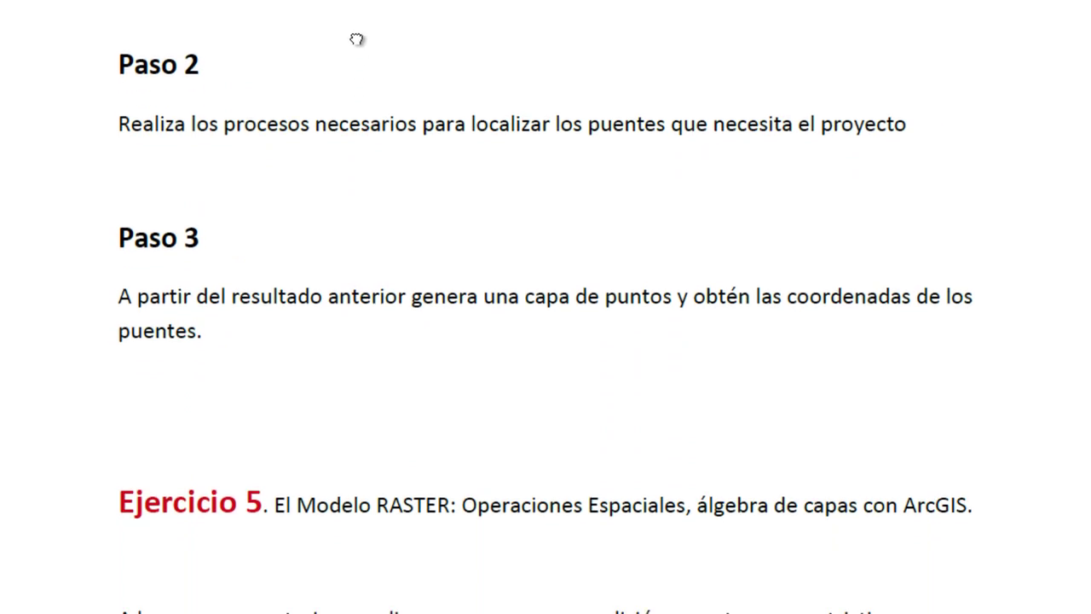
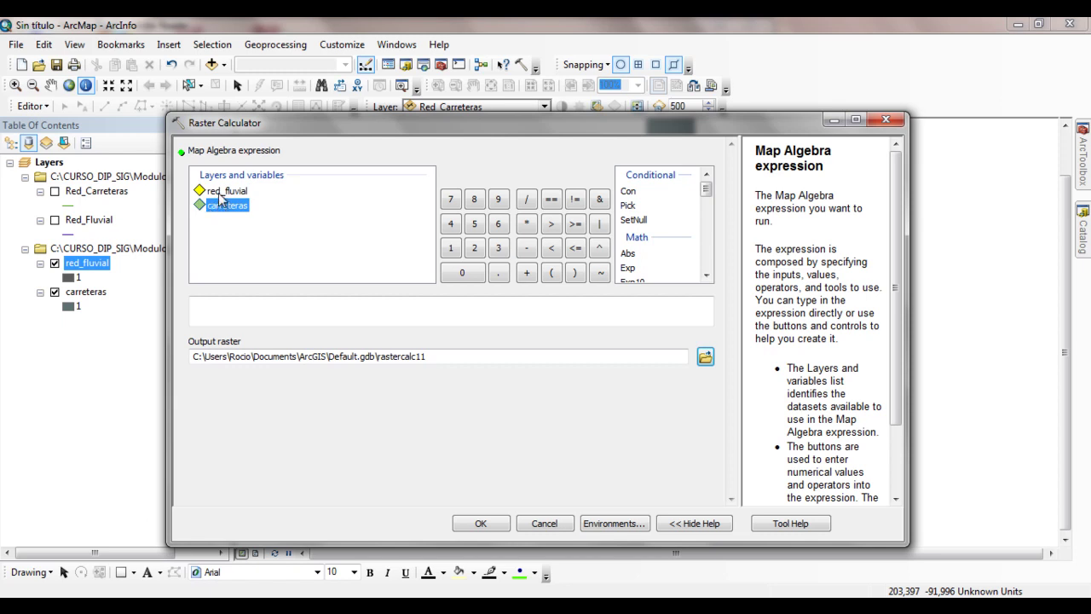
Build the Raster Calculator expression "red_fluvial" * "carreteras".
left_click_drag(210, 128, 232, 236)
left_click_drag(557, 226, 554, 144)
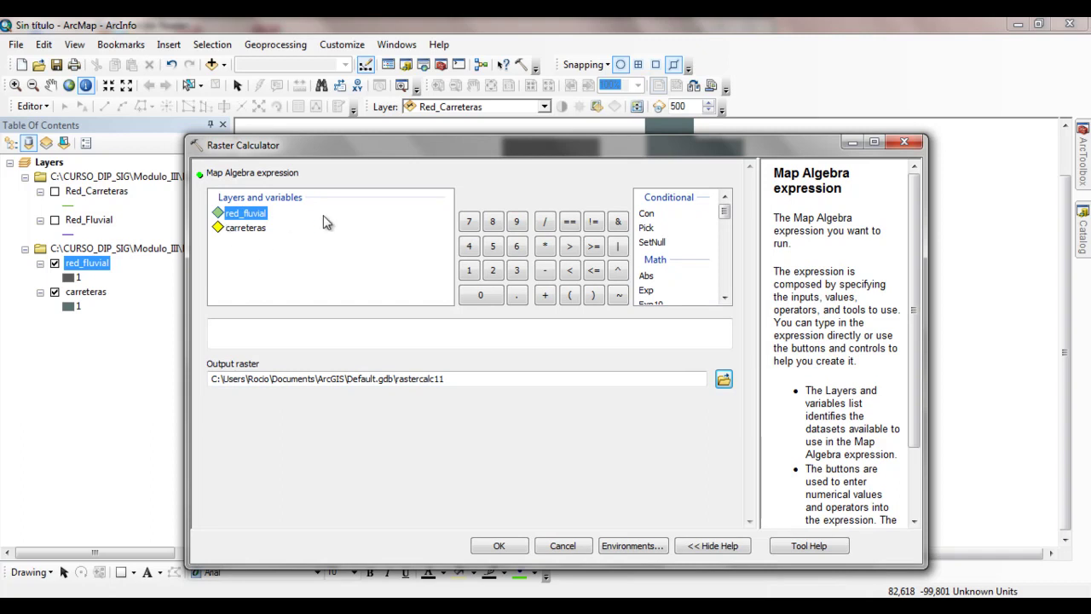
double_click(253, 219)
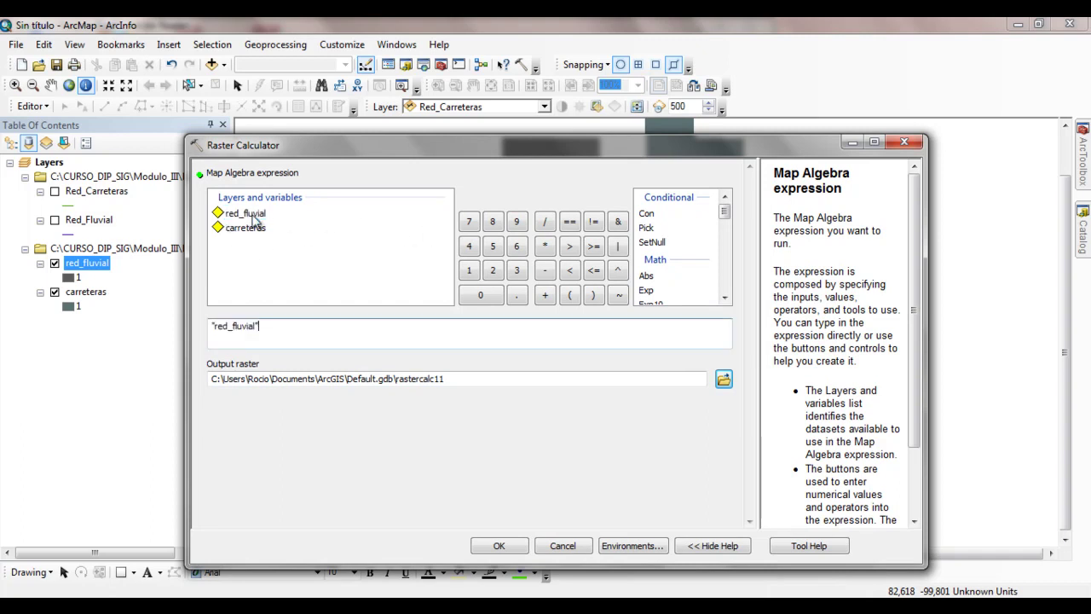
left_click(546, 245)
double_click(244, 229)
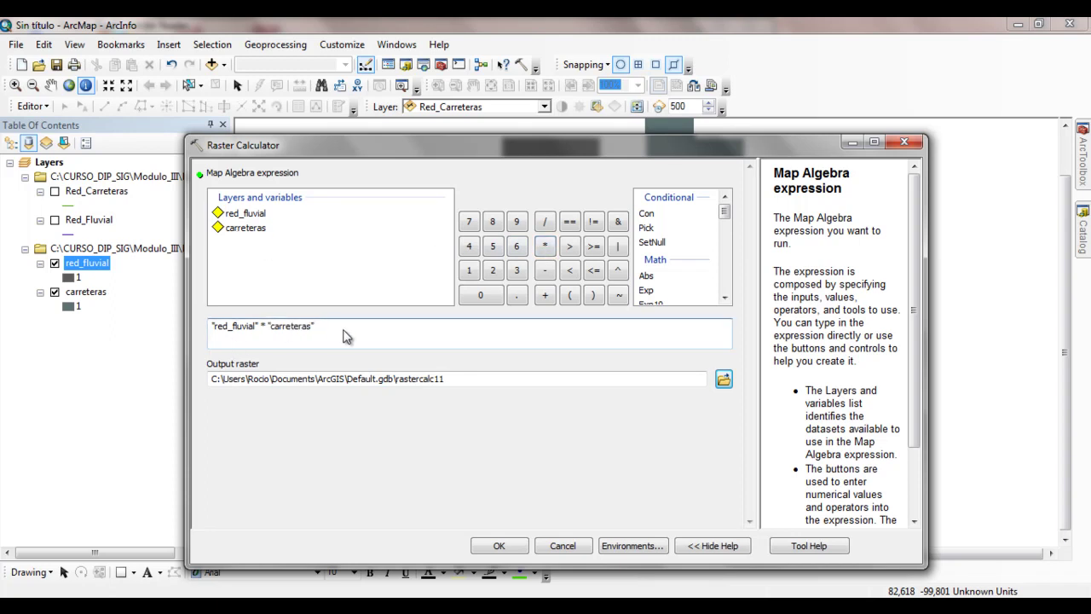
Save the Raster Calculator output as puentes in Ejercicio_4 and run the calculation.
left_click(723, 380)
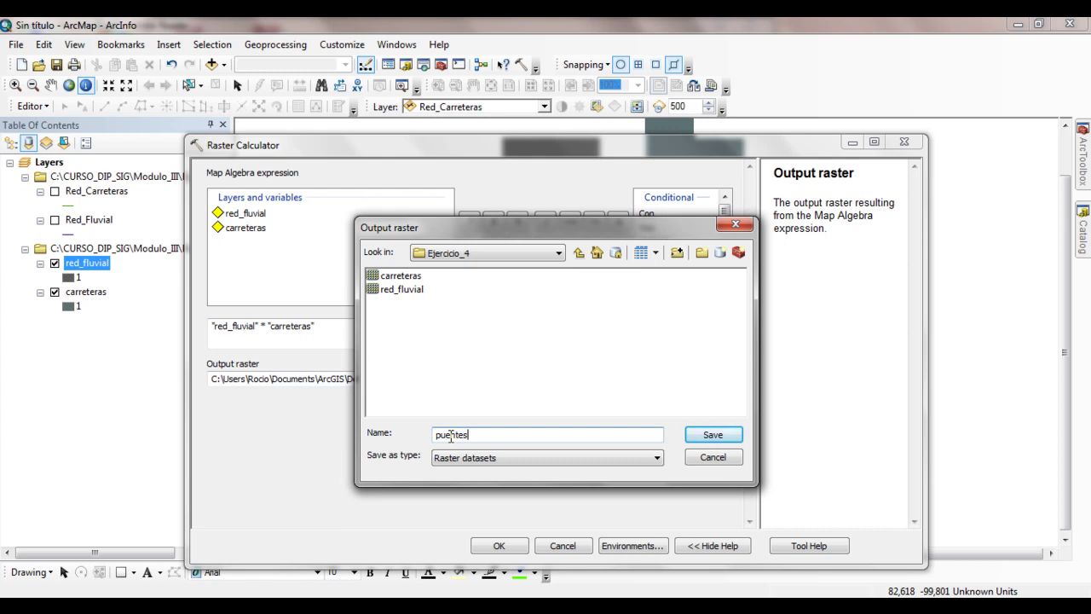
left_click(712, 434)
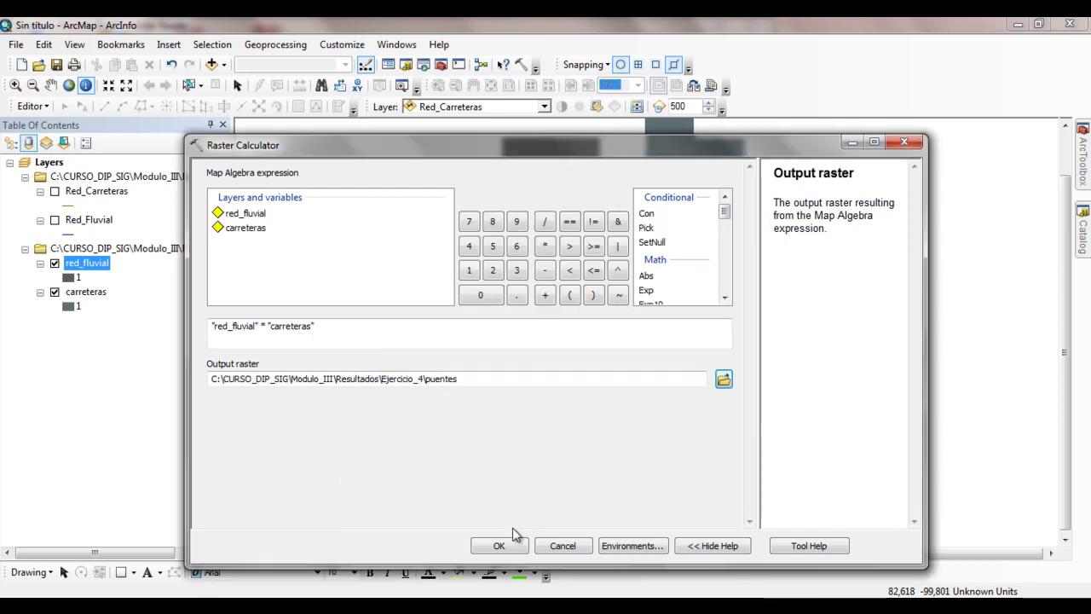
left_click(500, 547)
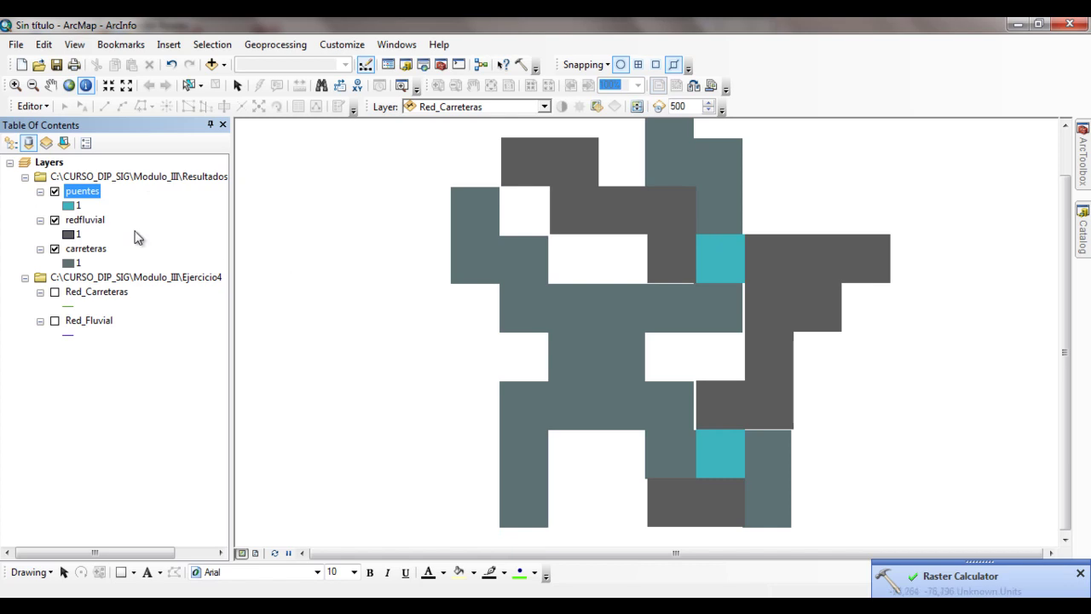
Switch the puentes and redfluvial layers off and on to compare the bridge cells with the carreteras and river rasters.
left_click(54, 192)
left_click(55, 220)
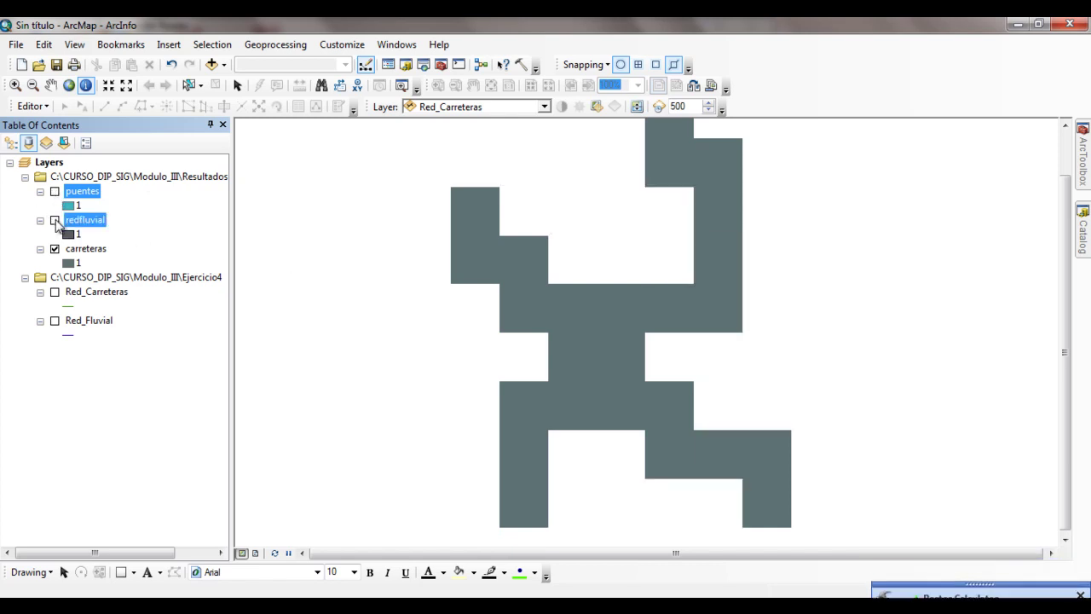
left_click(55, 220)
left_click(54, 220)
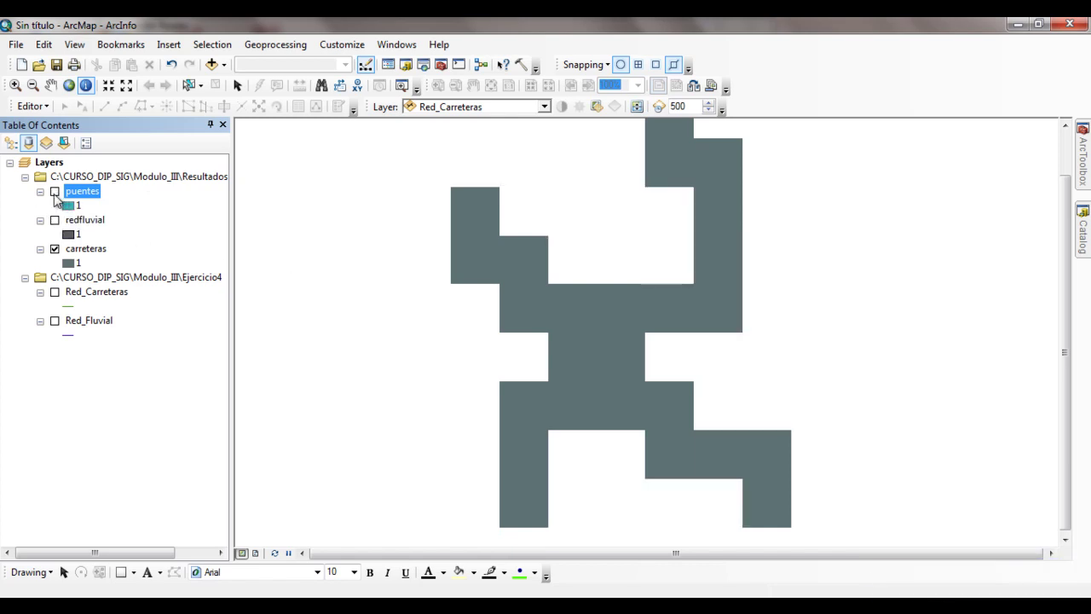
left_click(54, 192)
left_click(54, 220)
left_click(55, 220)
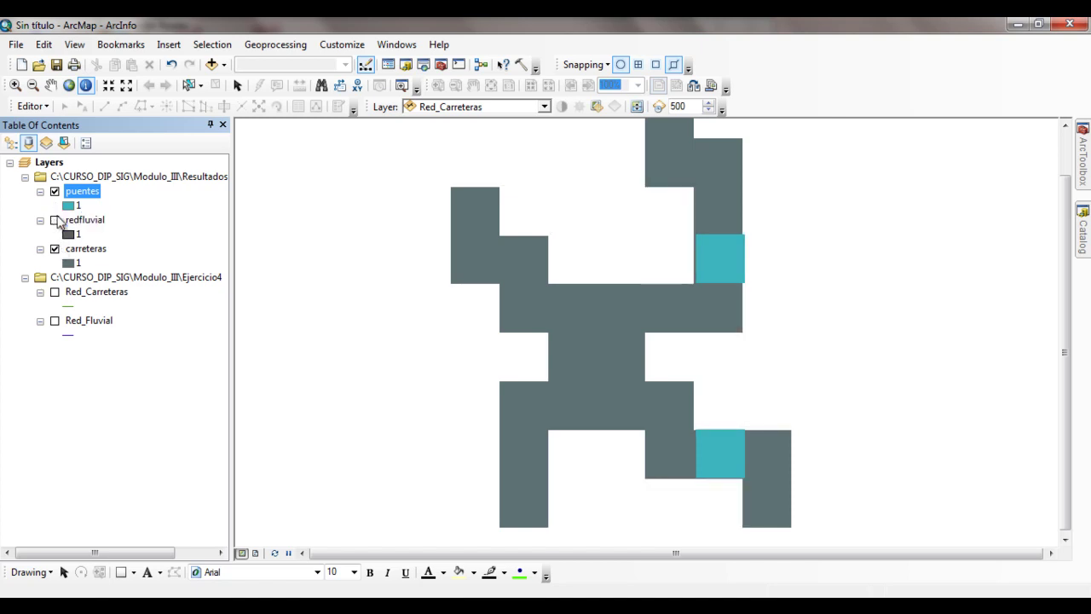
Hide the carreteras raster and identify an empty spot beside the upper bridge cell.
left_click(54, 249)
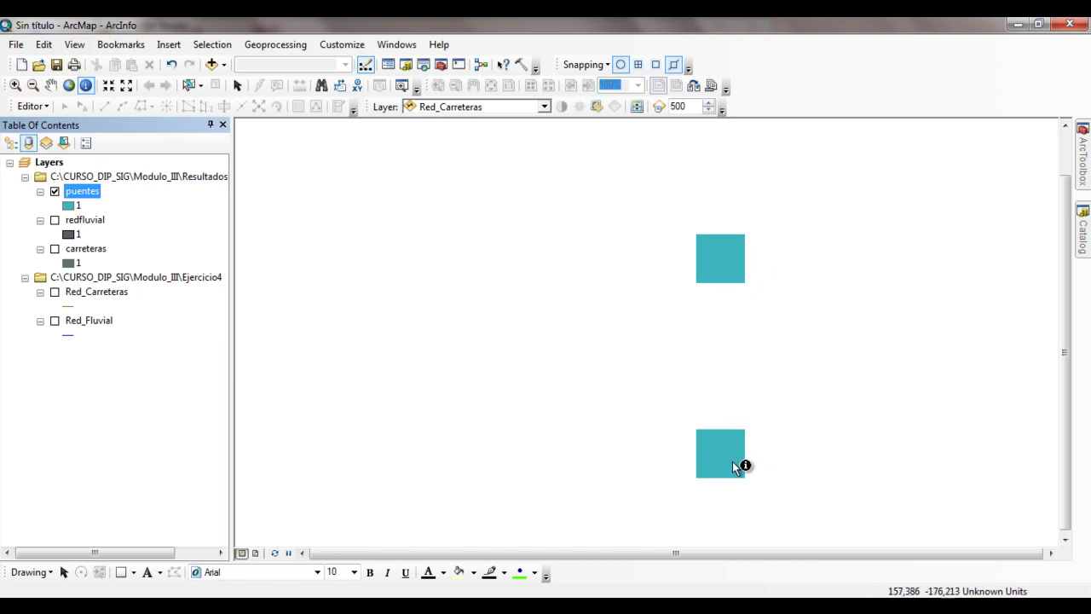
left_click(769, 278)
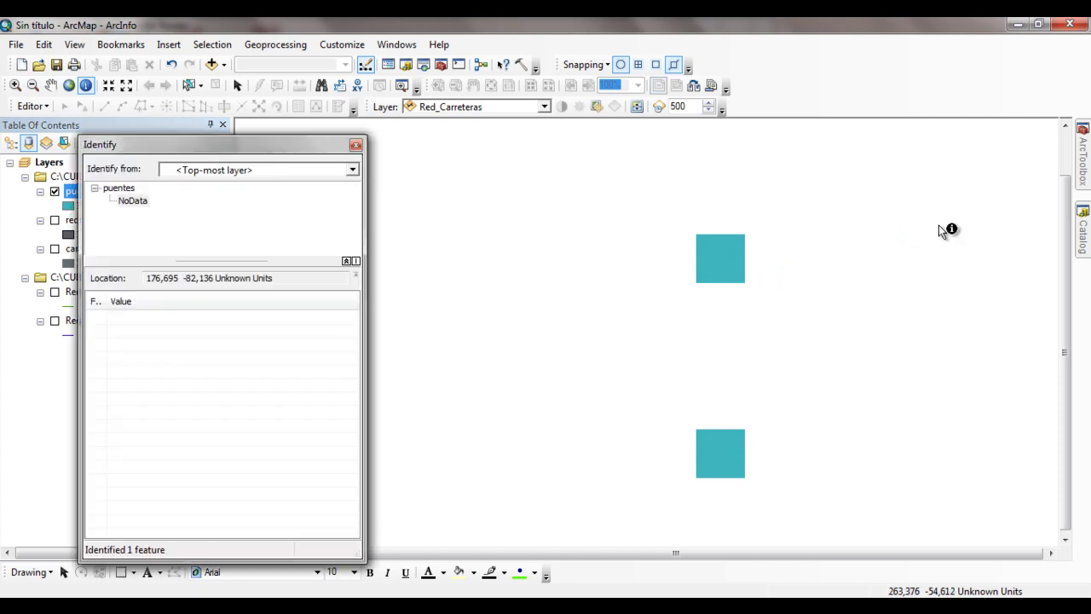
left_click(356, 146)
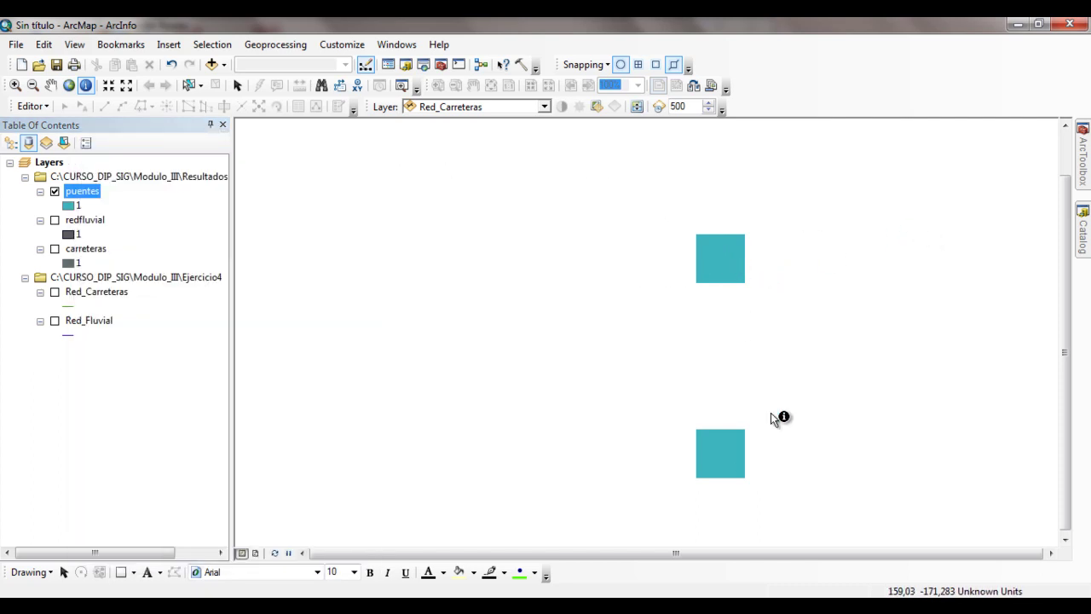
Open the Raster to Point tool from the From Raster conversion tools.
left_click(1078, 177)
left_click_drag(1064, 254, 1065, 297)
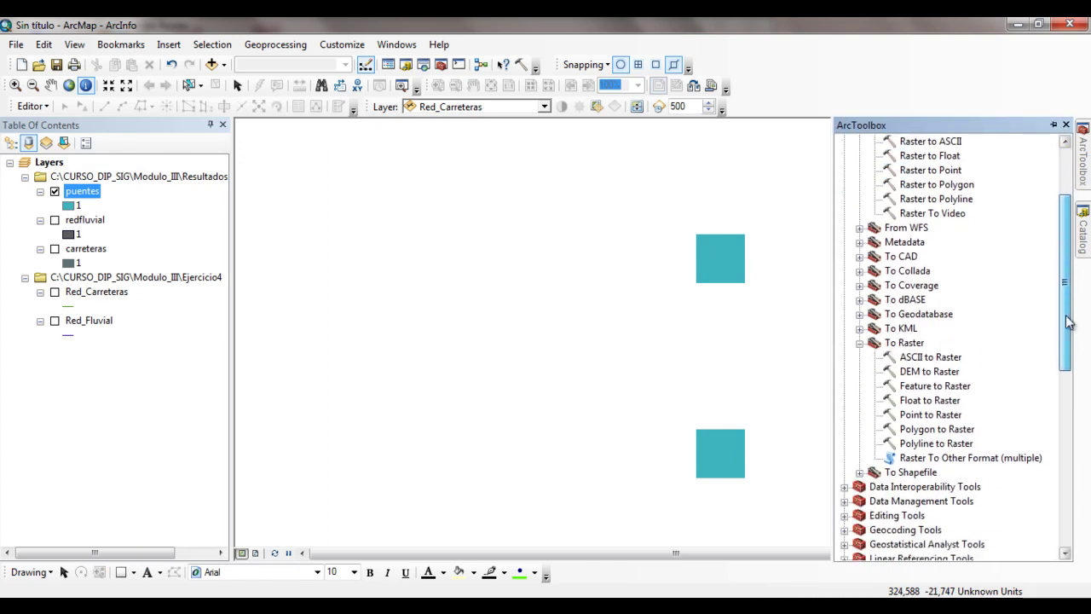
left_click(897, 349)
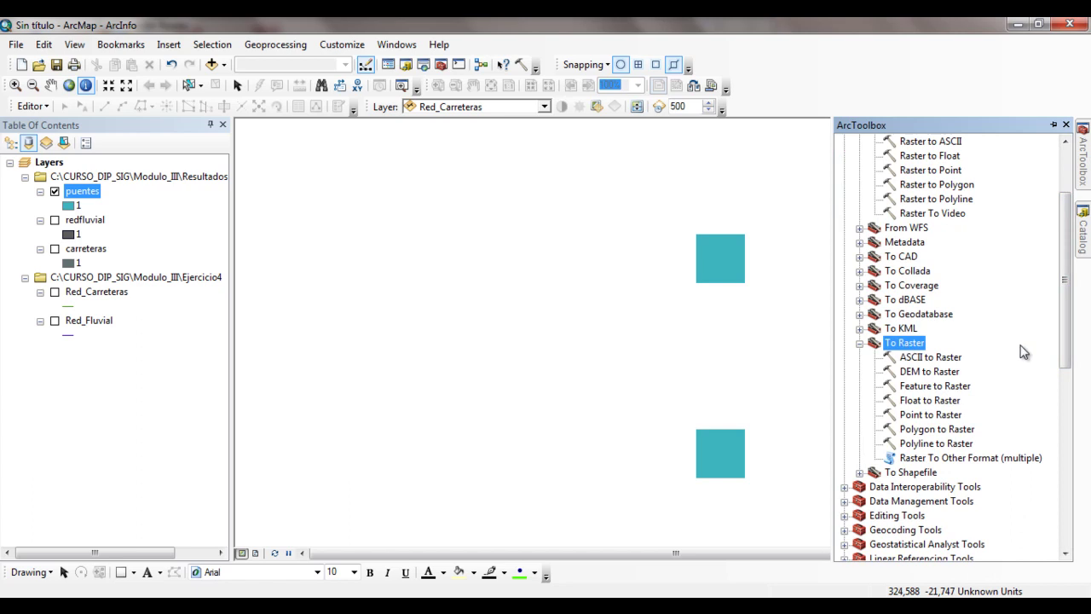
scroll(1068, 332, "up", 1)
scroll(1068, 332, "up", 2)
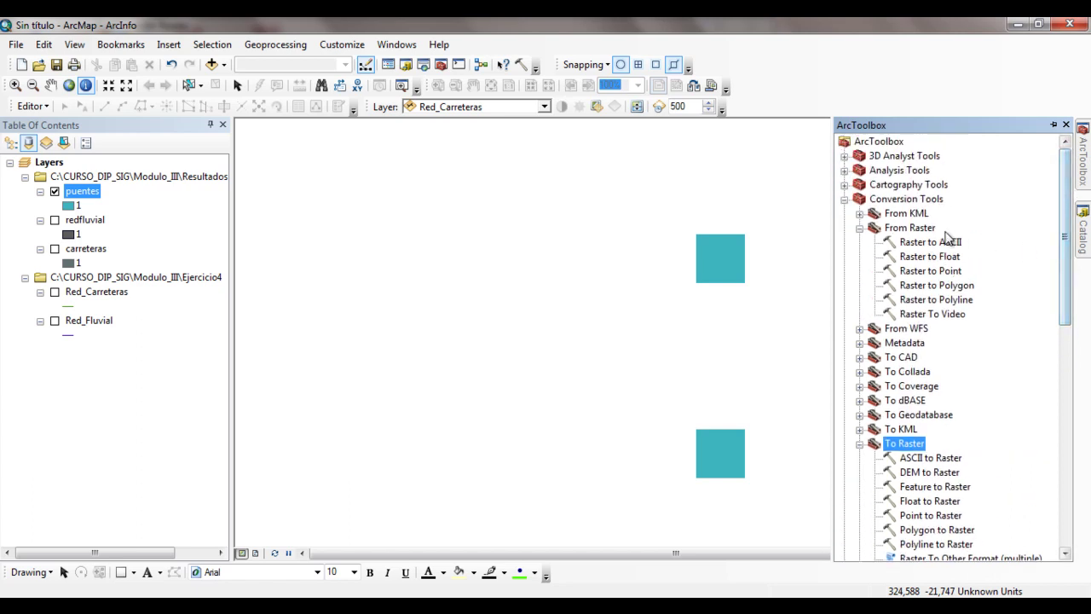
left_click(895, 199)
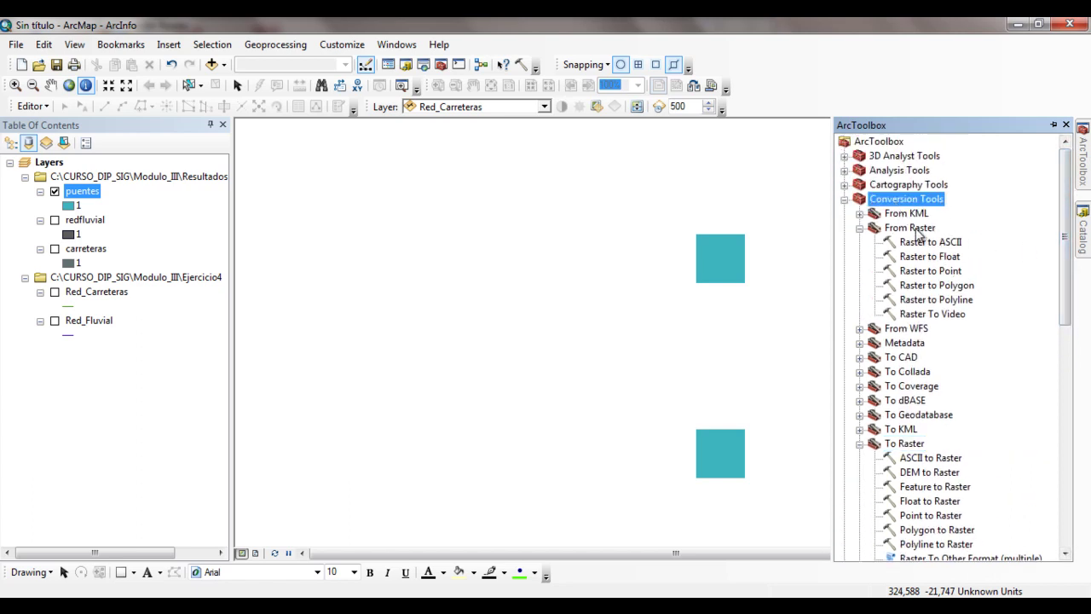
left_click(909, 227)
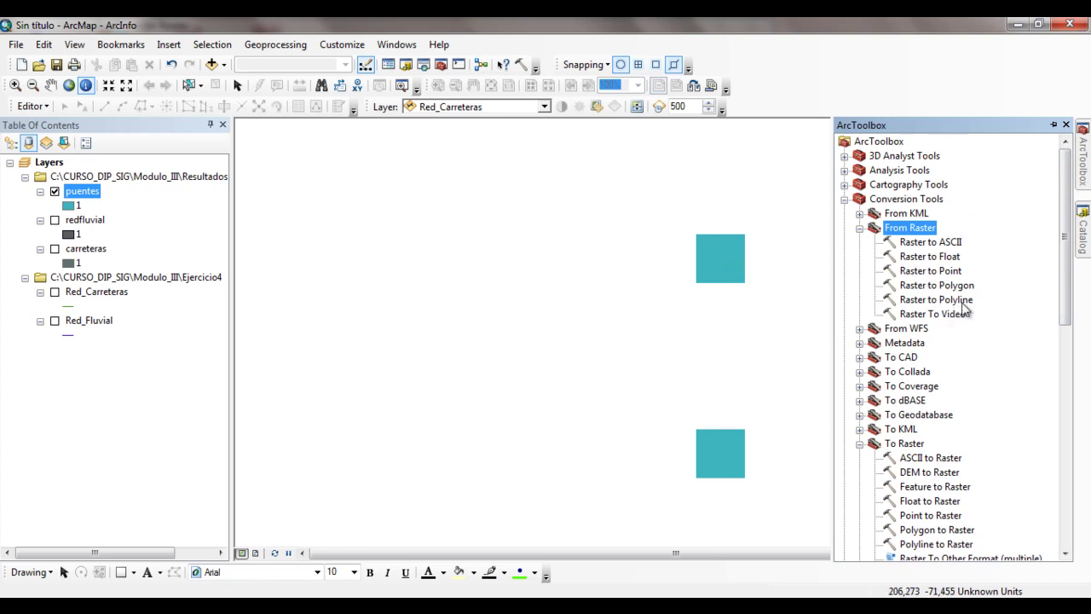
left_click(954, 272)
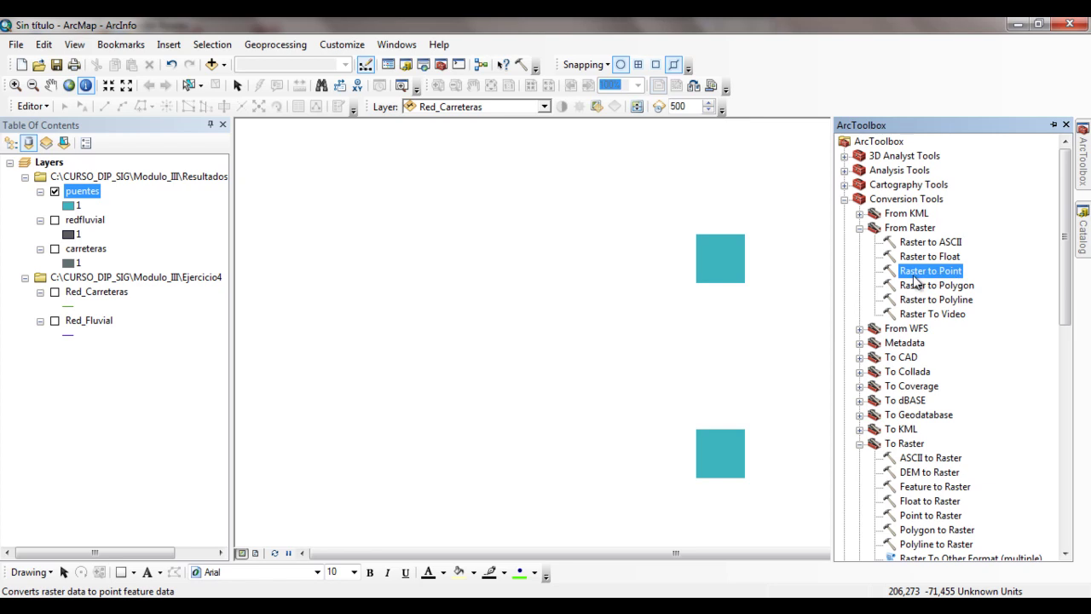
double_click(930, 271)
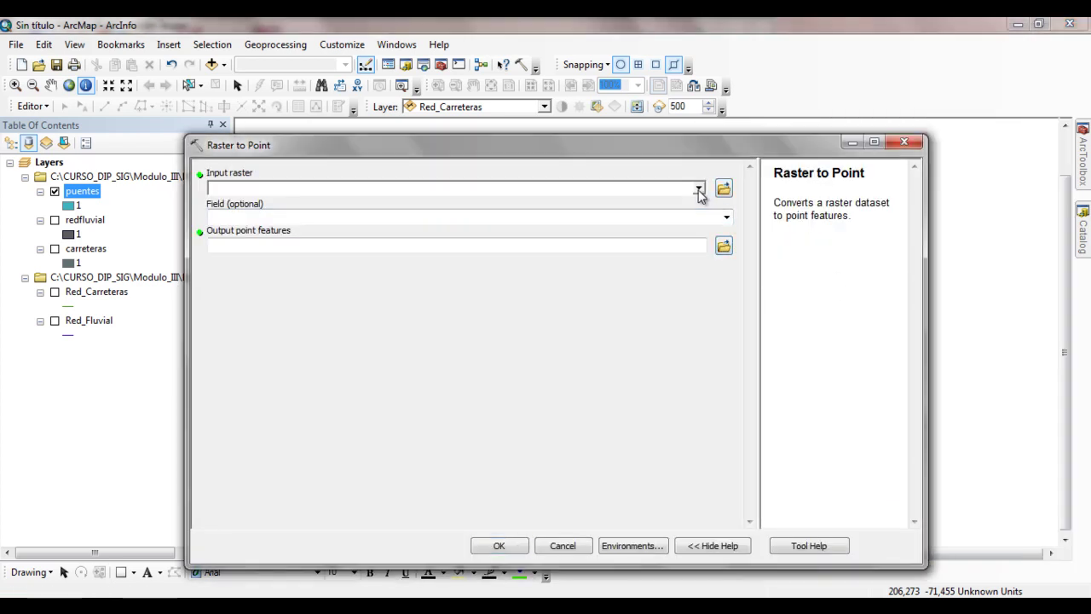
Set puentes as the input raster and VALUE as the field for the point conversion.
left_click(699, 189)
left_click(259, 204)
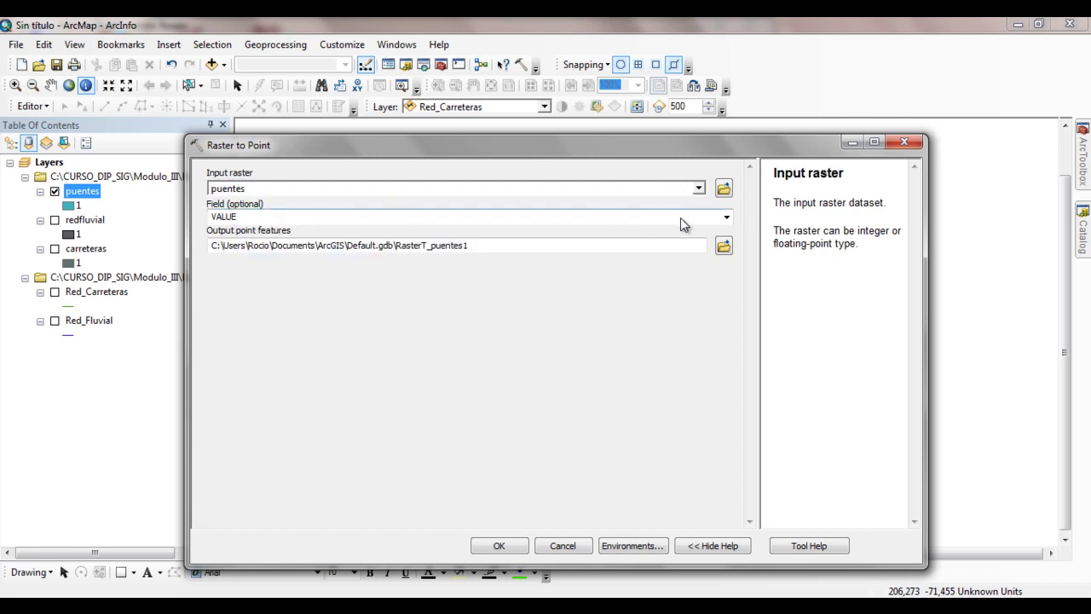
left_click(727, 217)
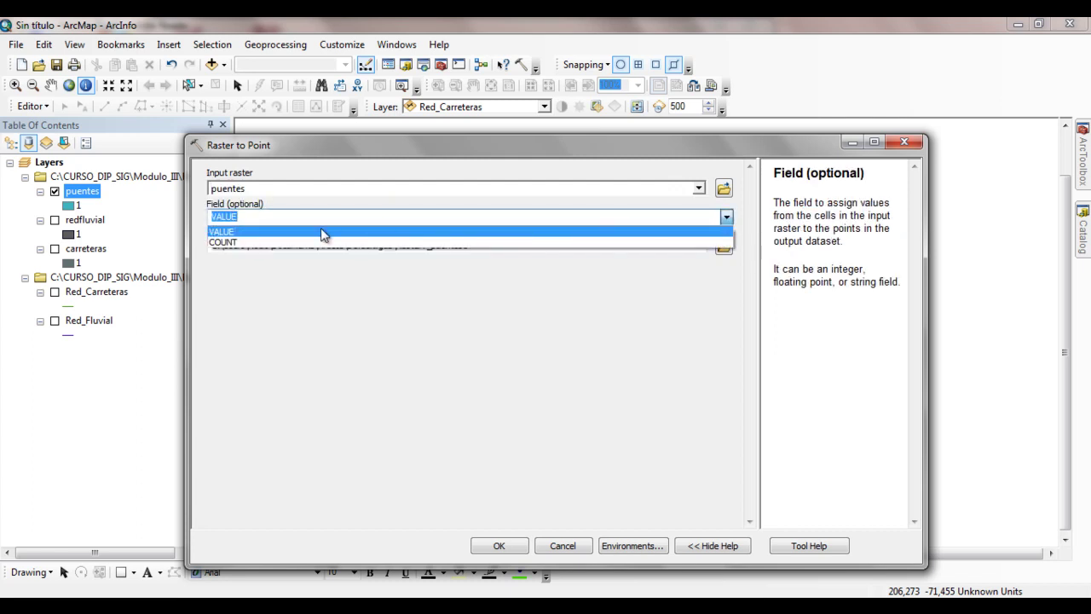
left_click(320, 230)
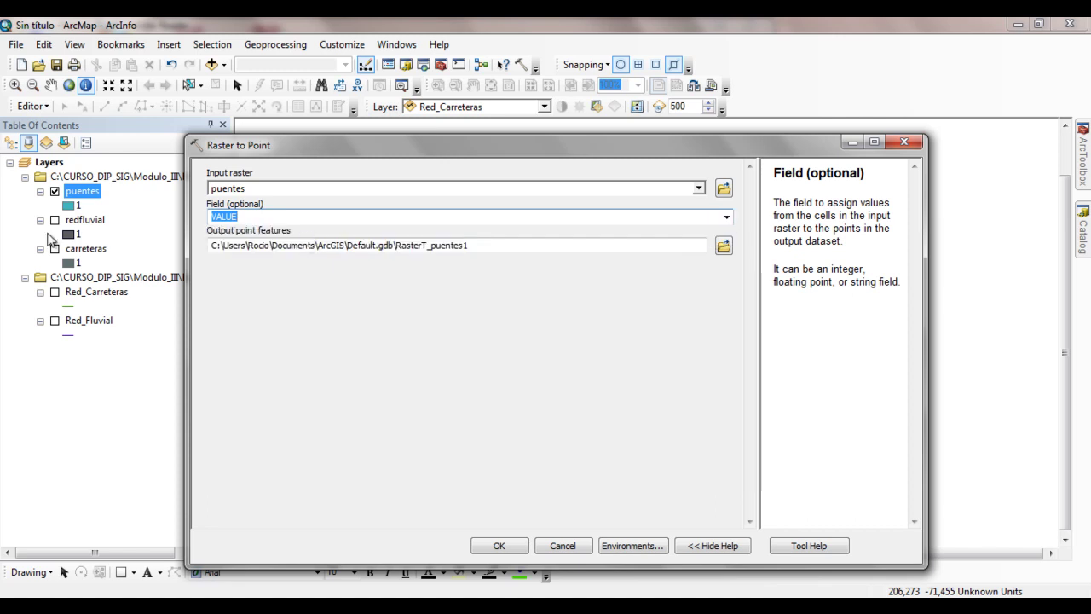
Save the output point features as puentes in Ejercicio_4 and run the Raster to Point conversion.
left_click(724, 247)
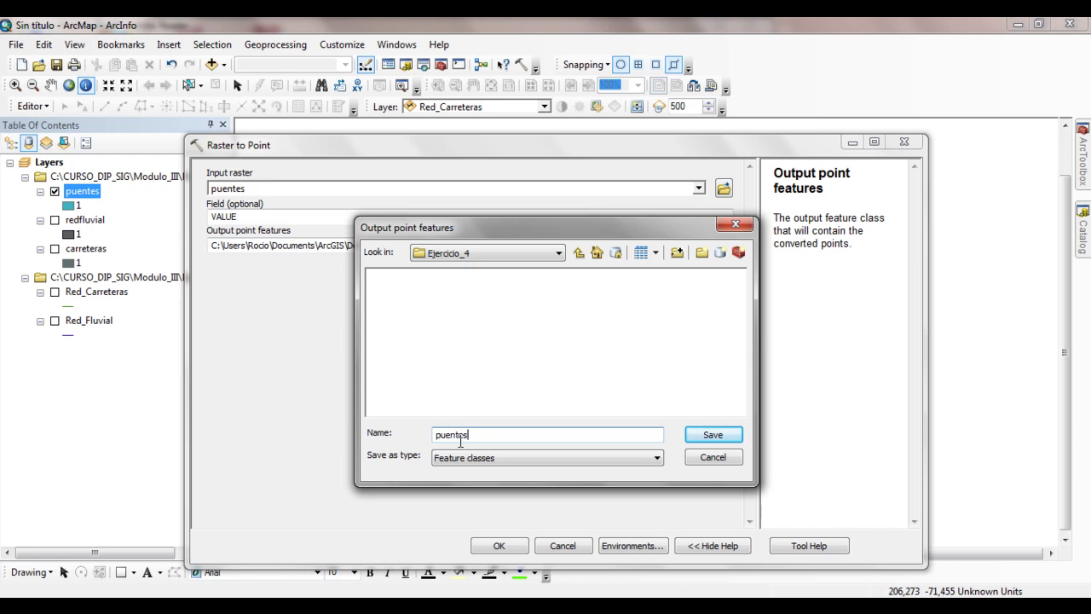
left_click(707, 436)
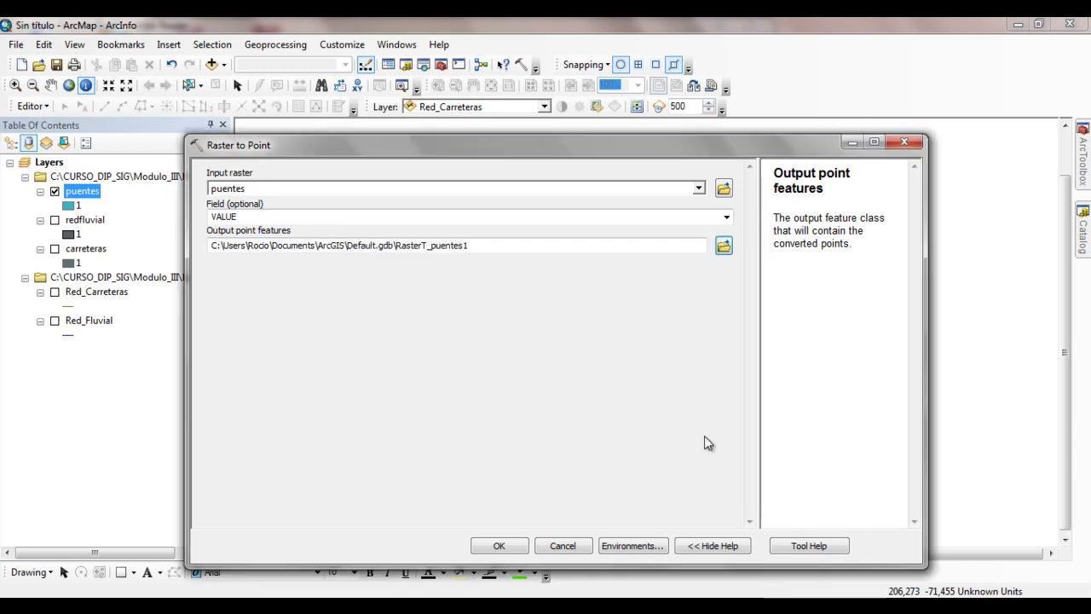
left_click(499, 547)
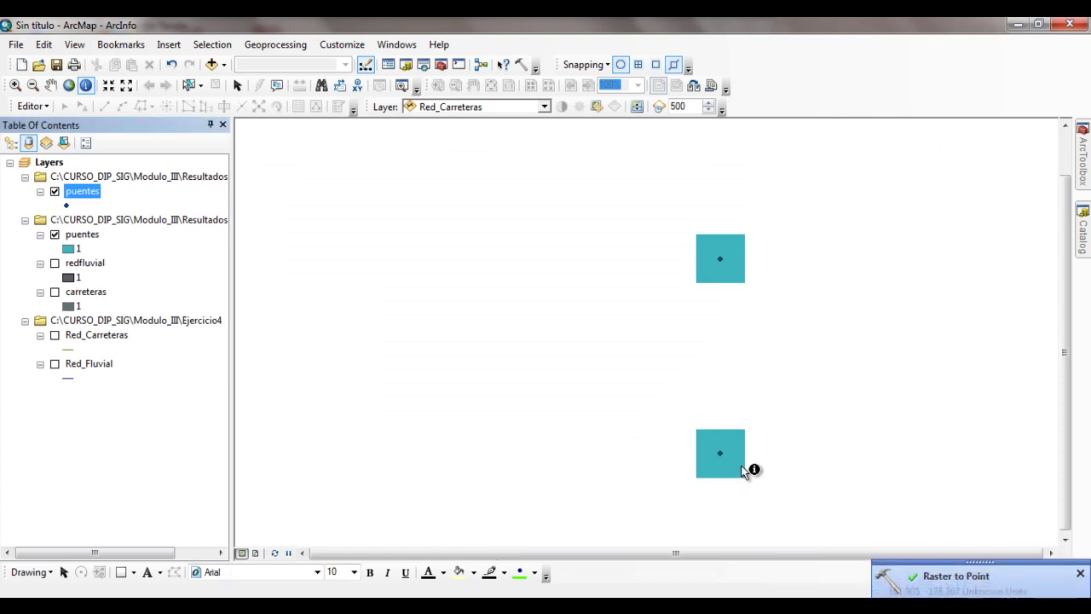
Identify each of the two bridge points on the map to examine their attributes.
left_click(721, 260)
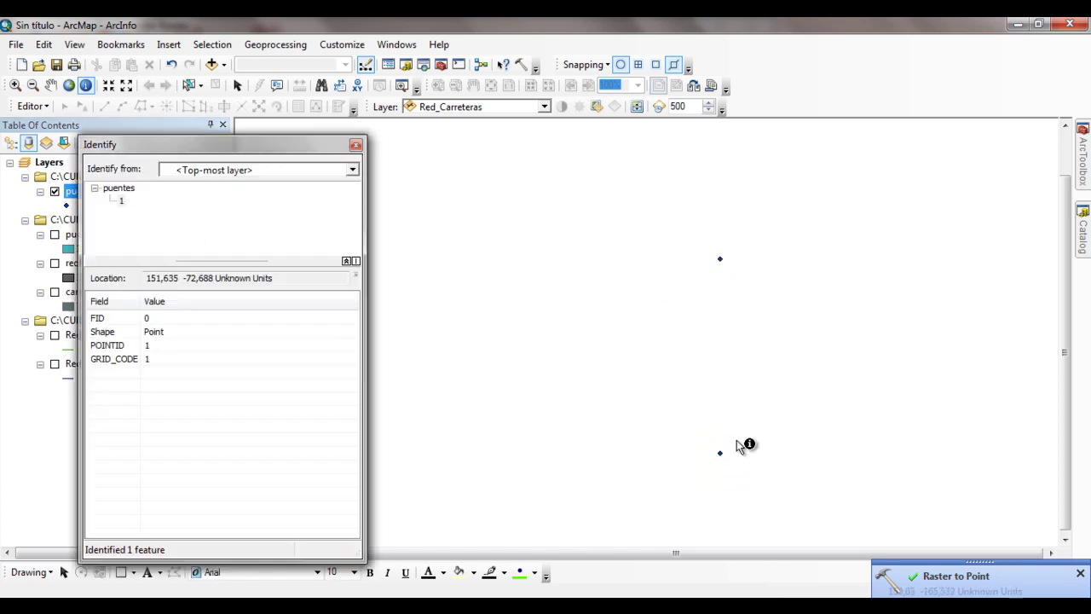
left_click(721, 453)
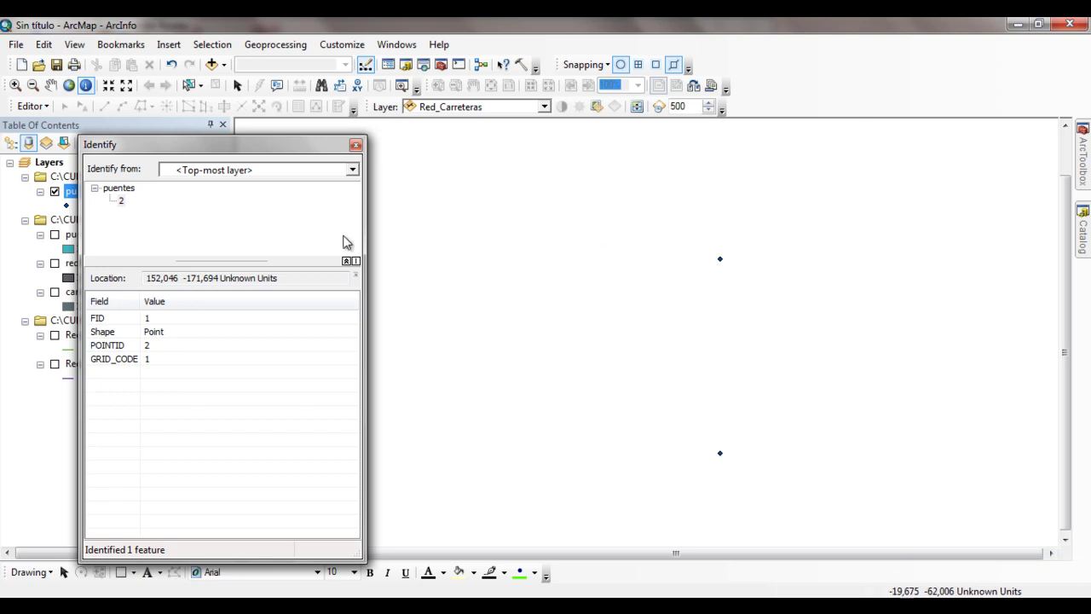
left_click(357, 145)
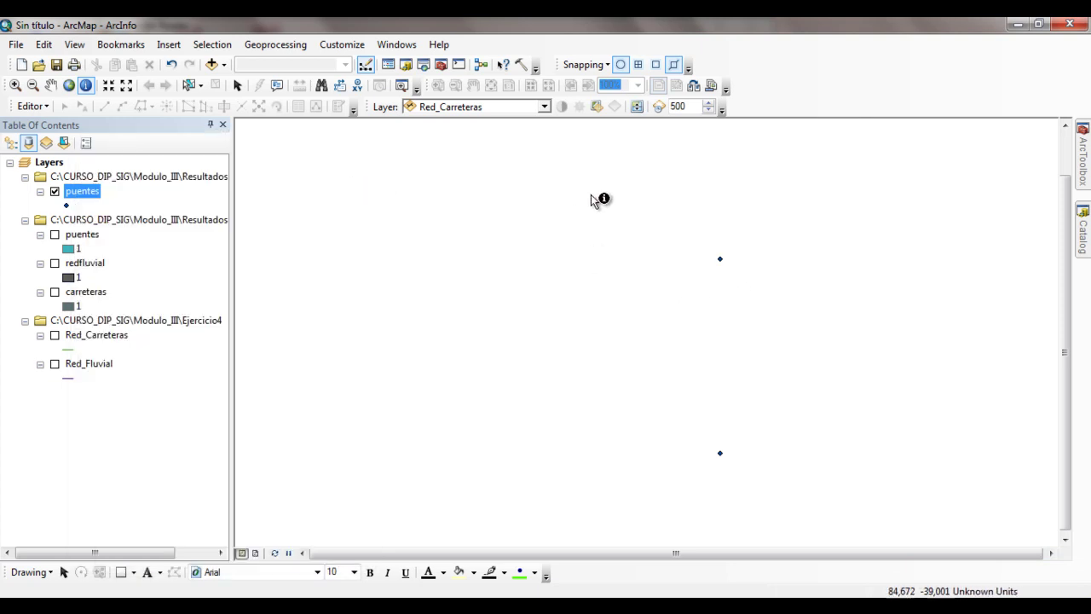
left_click(721, 259)
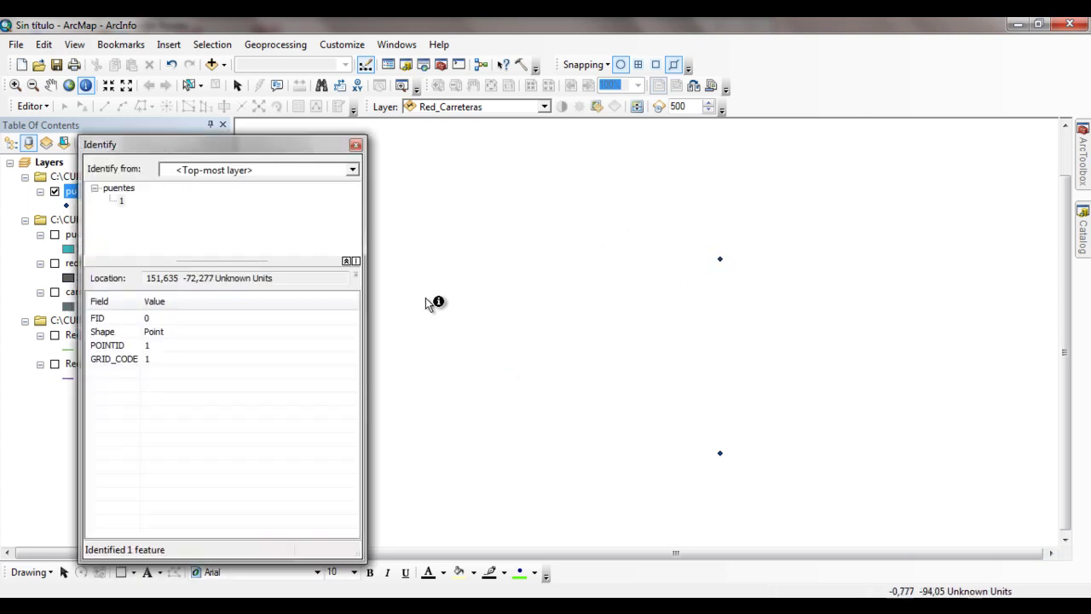
left_click(356, 145)
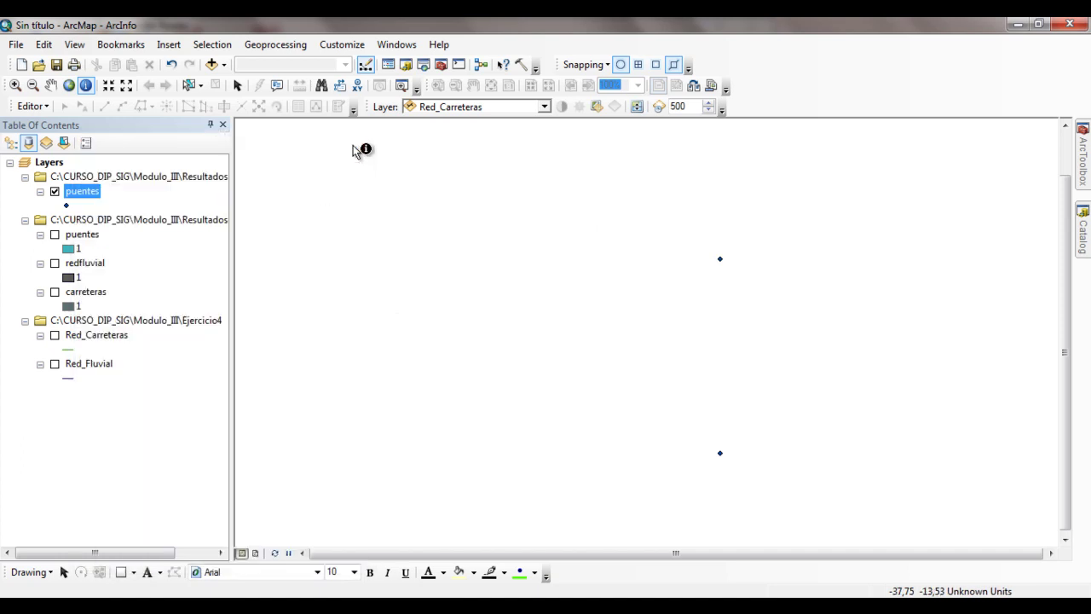
Open the attribute table of the puentes point layer and widen its window.
right_click(89, 194)
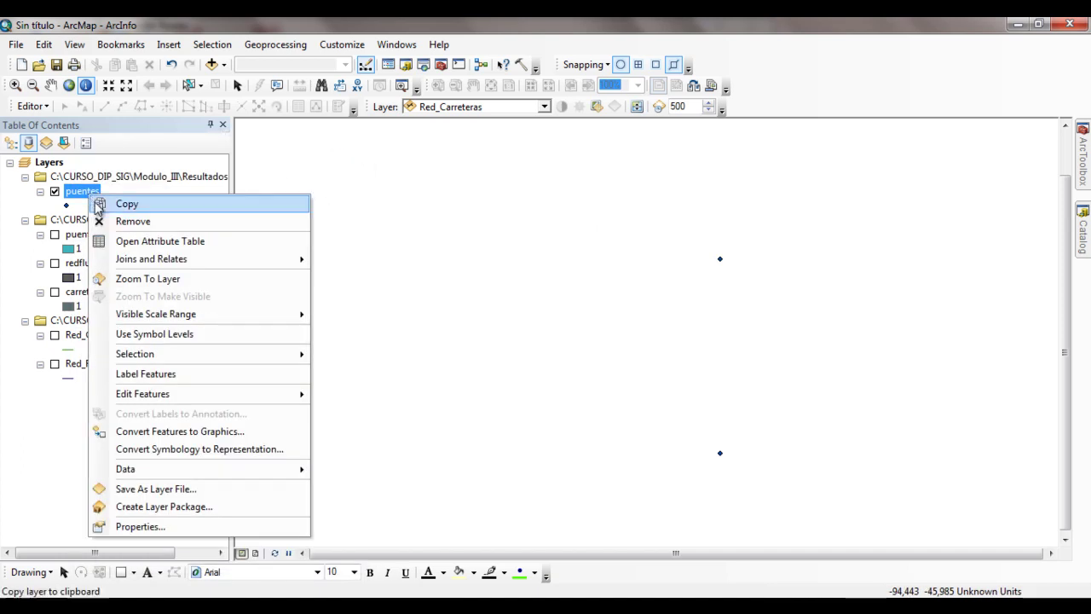
left_click(144, 242)
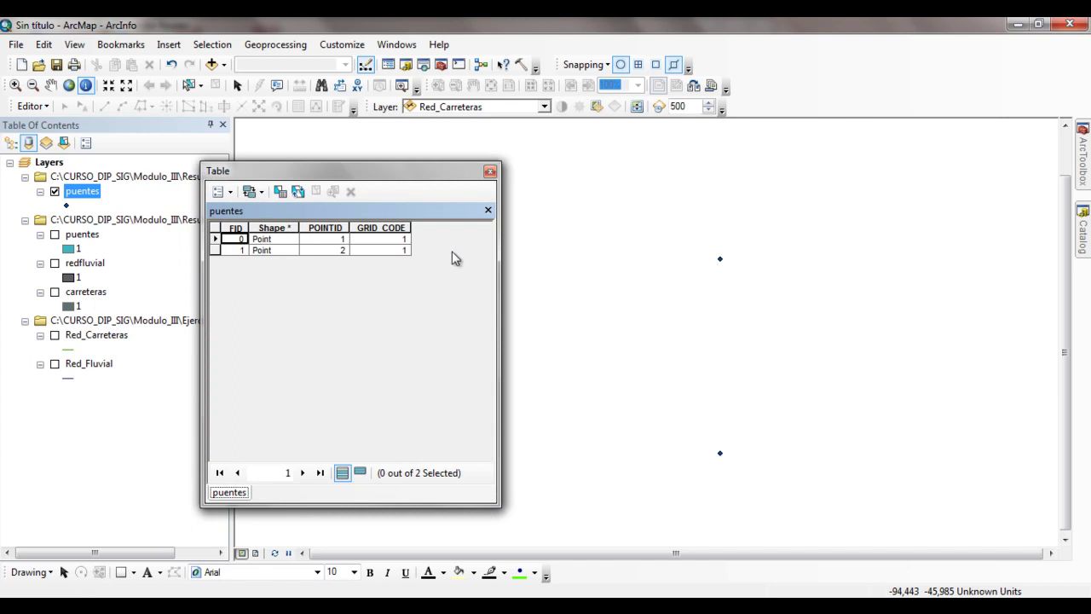
left_click_drag(501, 267, 741, 260)
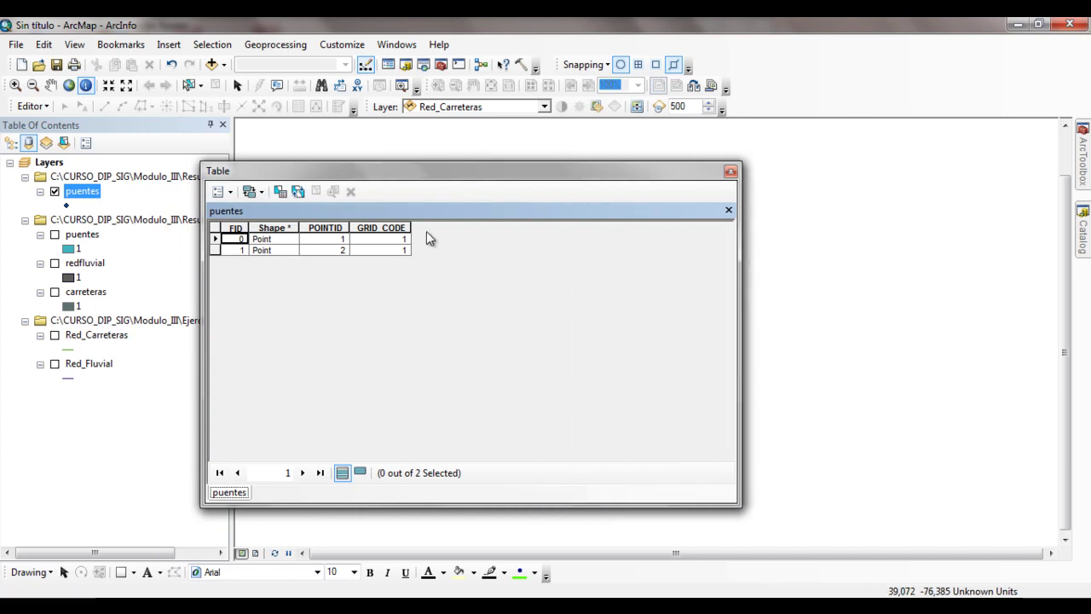
Add a field named x of type Double to the puentes point table.
left_click(219, 191)
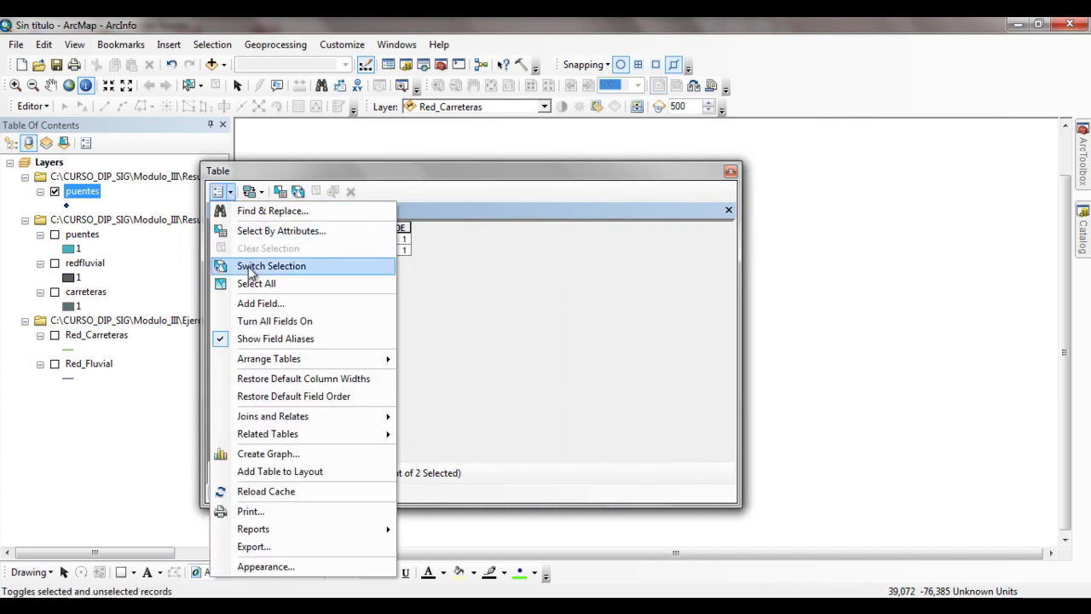
left_click(255, 305)
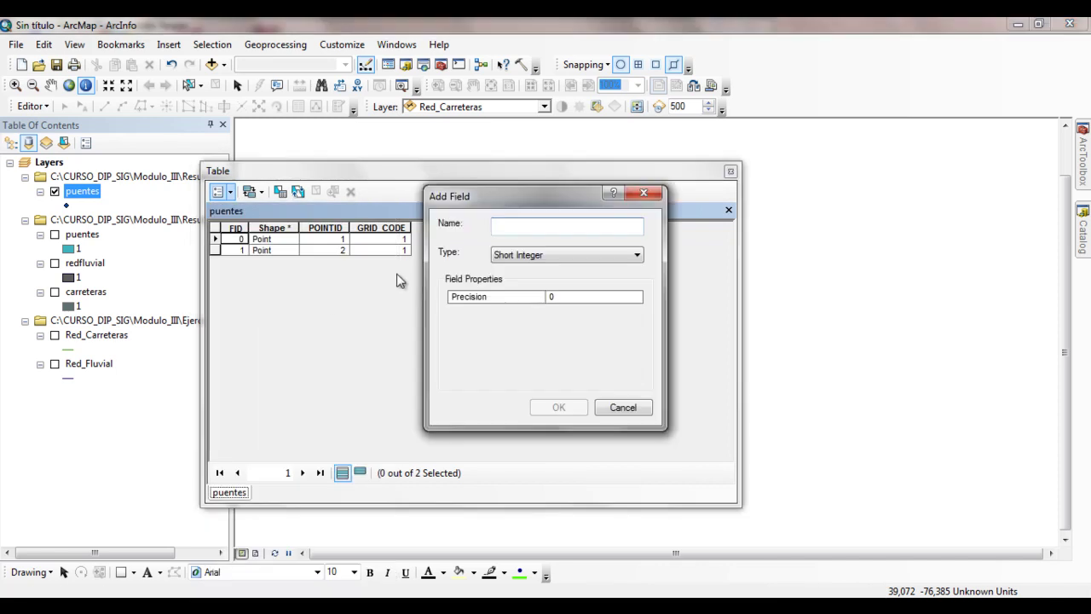
type("x")
left_click(520, 256)
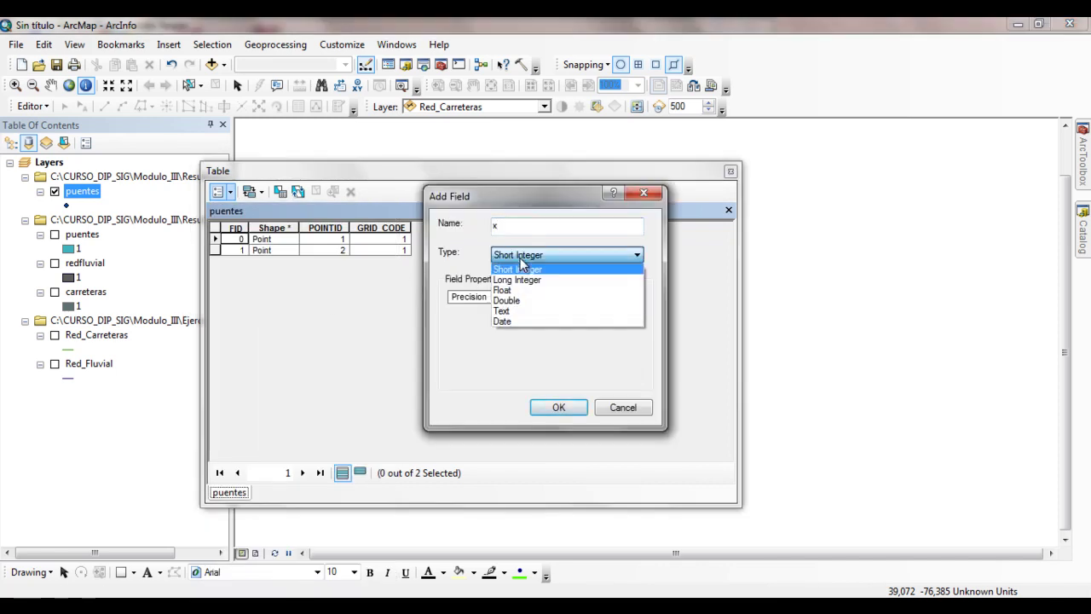
left_click(505, 301)
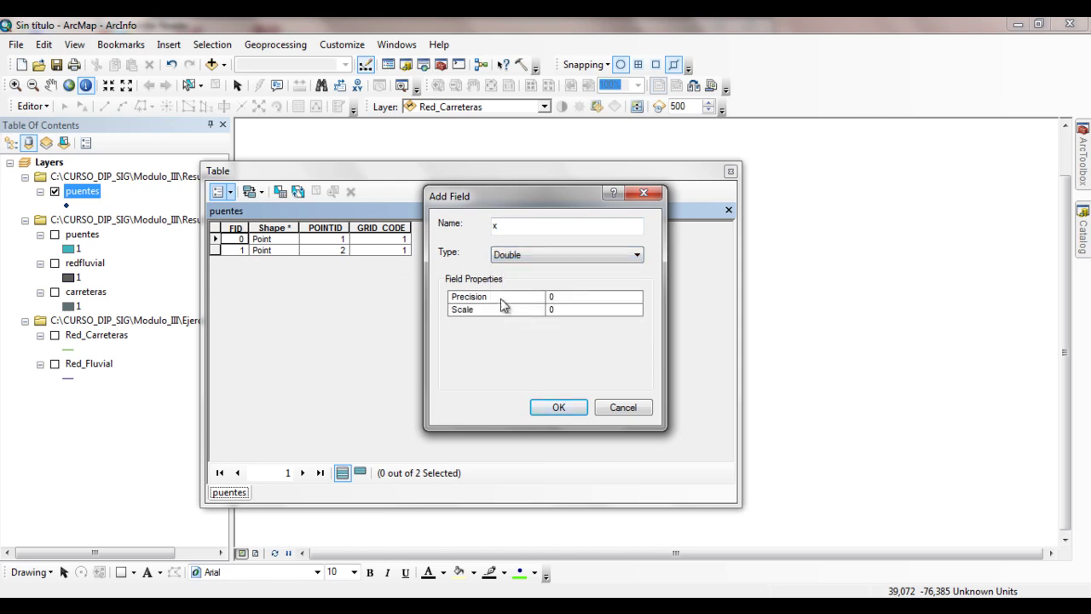
left_click(558, 408)
Add a field named y of type Double to the puentes point table.
left_click(220, 191)
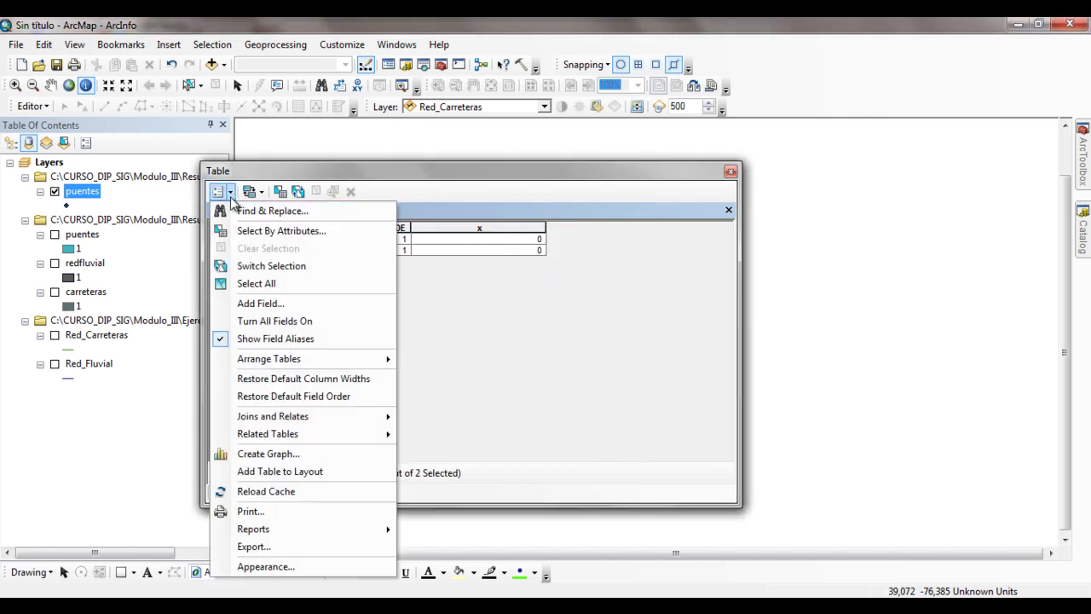
left_click(260, 305)
type("y")
left_click(517, 254)
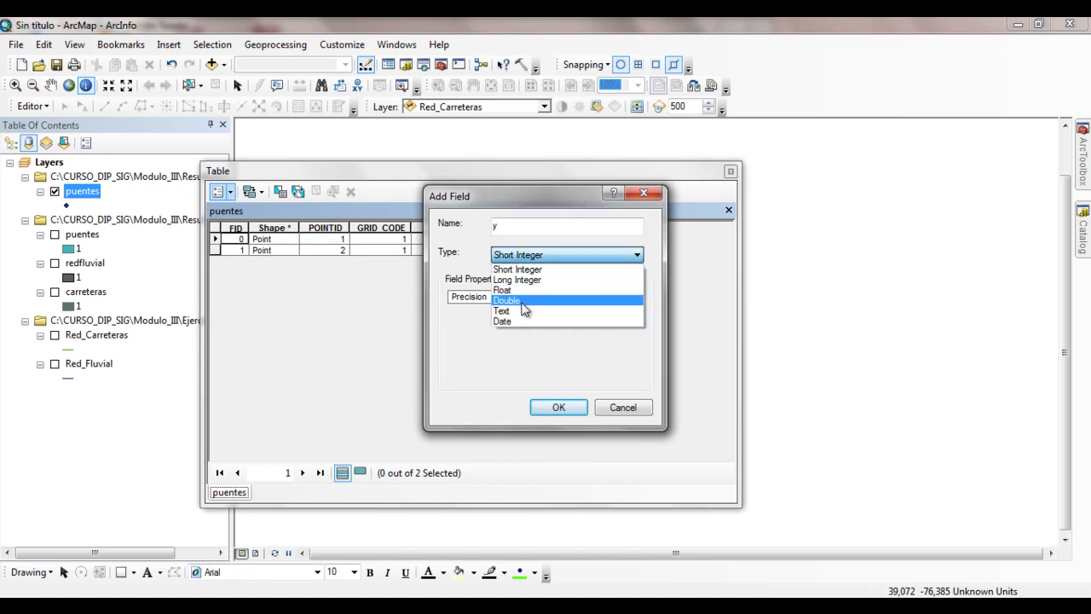
left_click(525, 300)
left_click(559, 407)
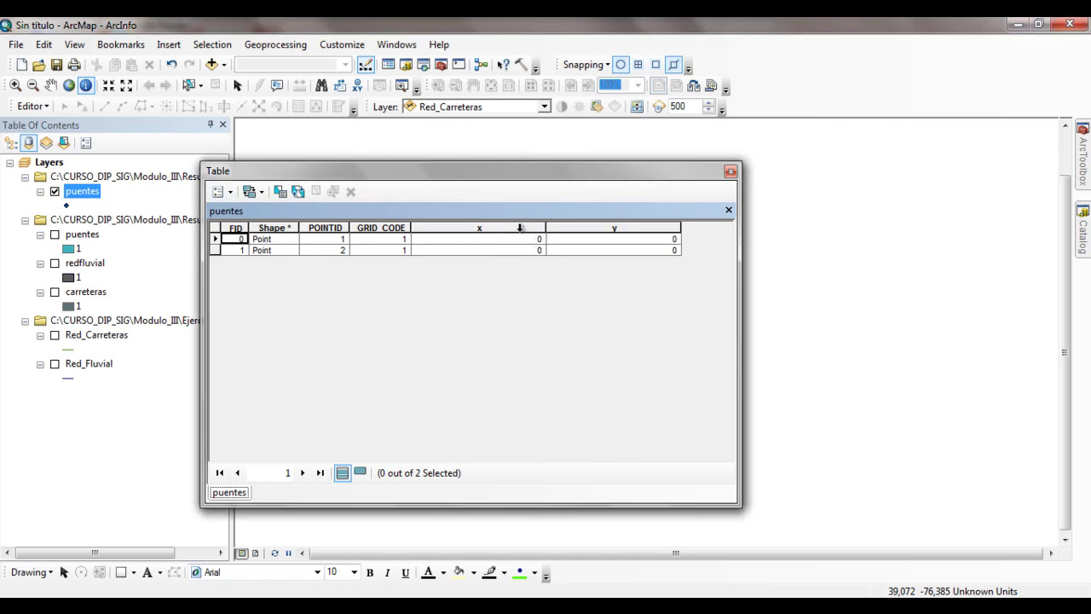
Calculate the x field of the puentes point table as the X Coordinate of Point with Calculate Geometry.
left_click_drag(478, 170, 342, 169)
left_click(395, 227)
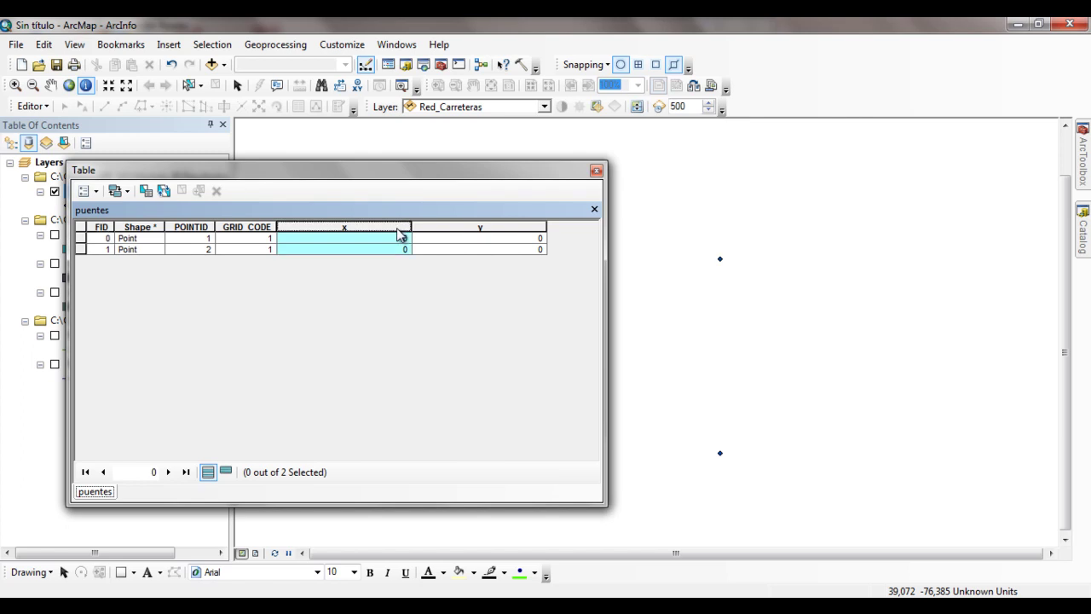
right_click(397, 228)
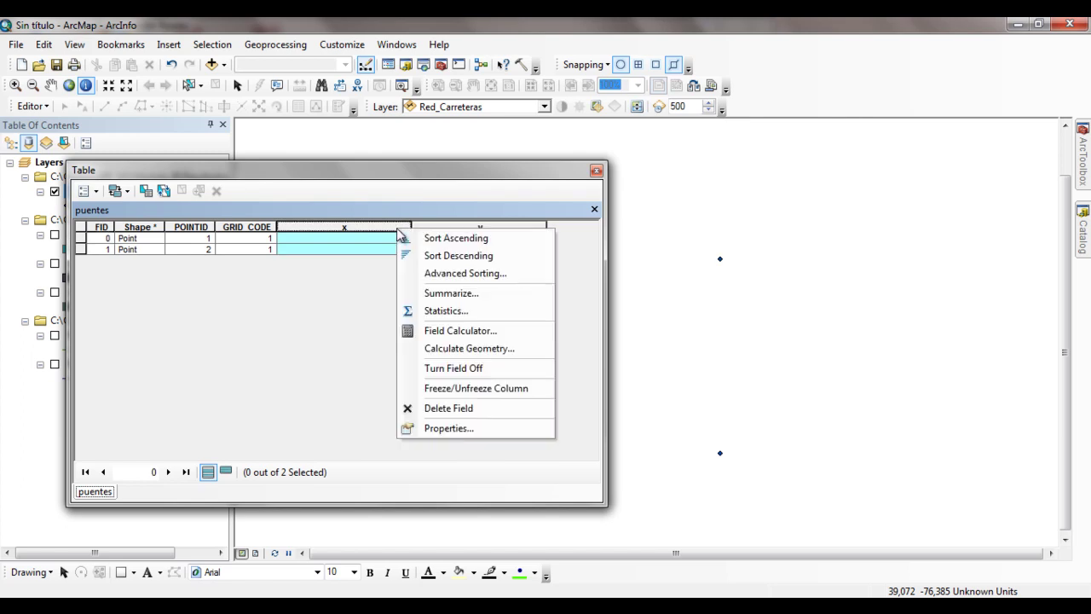
left_click(471, 350)
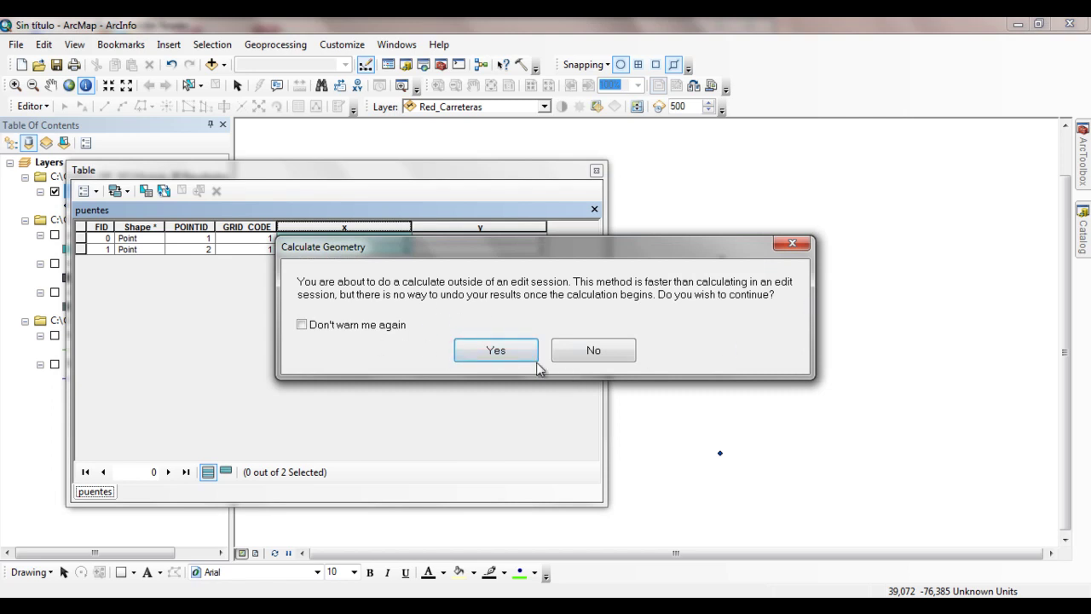
left_click(496, 352)
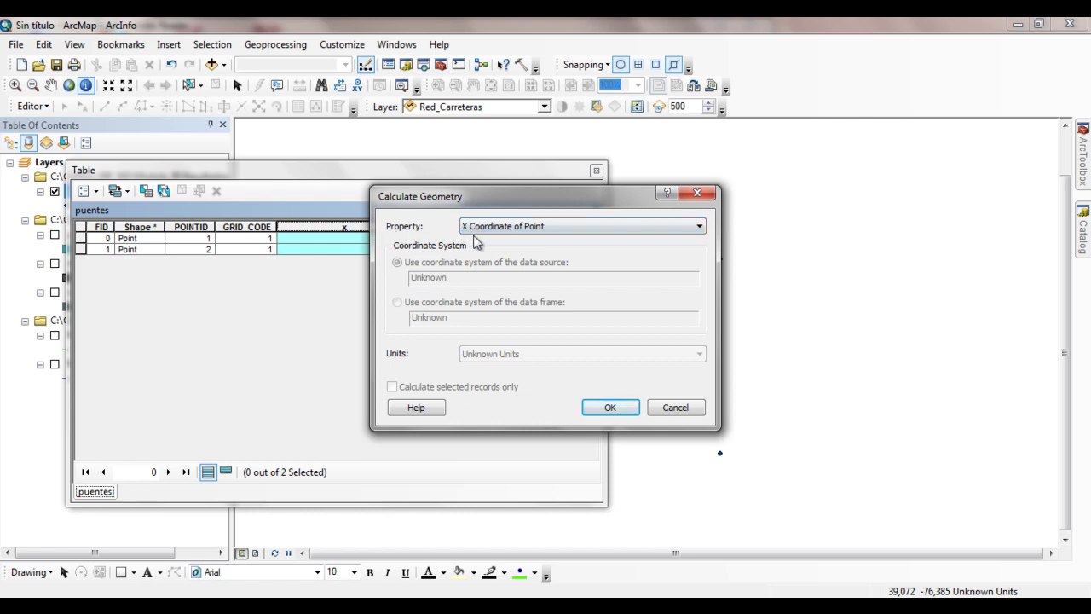
left_click(477, 227)
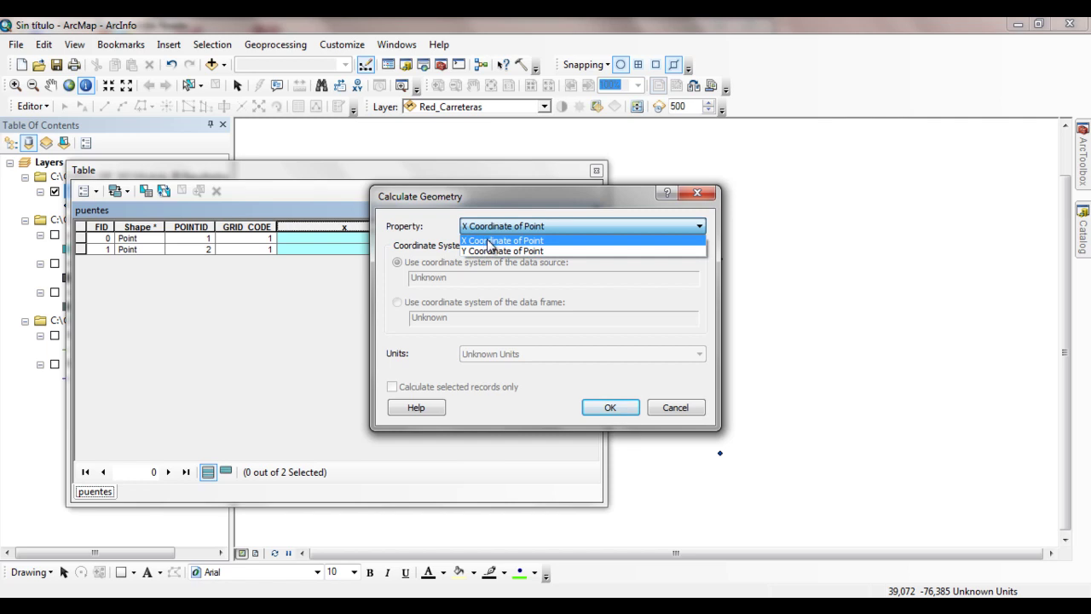
left_click(491, 240)
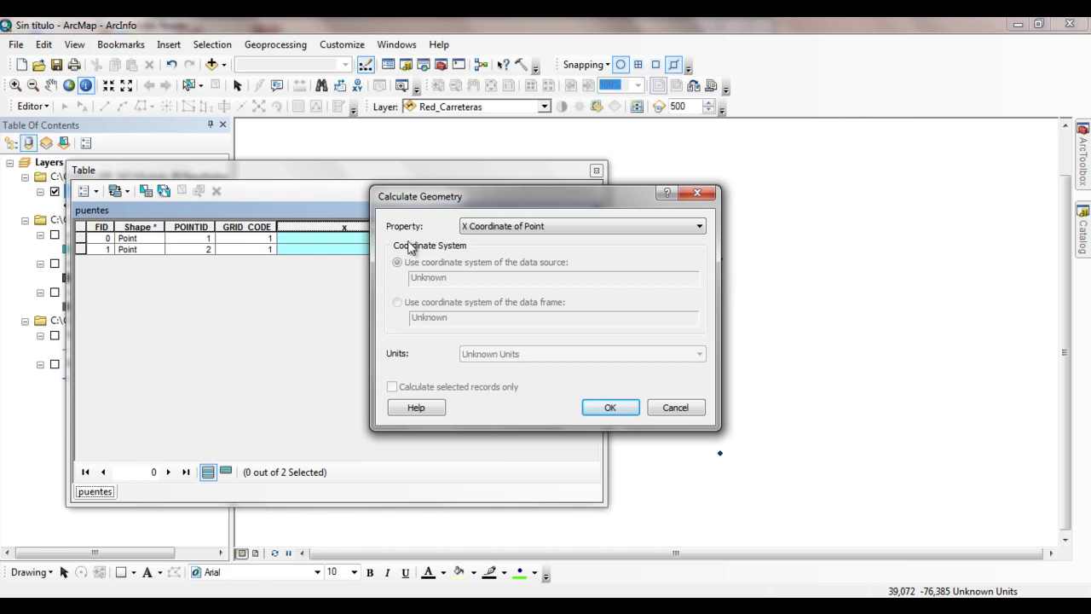
left_click(472, 232)
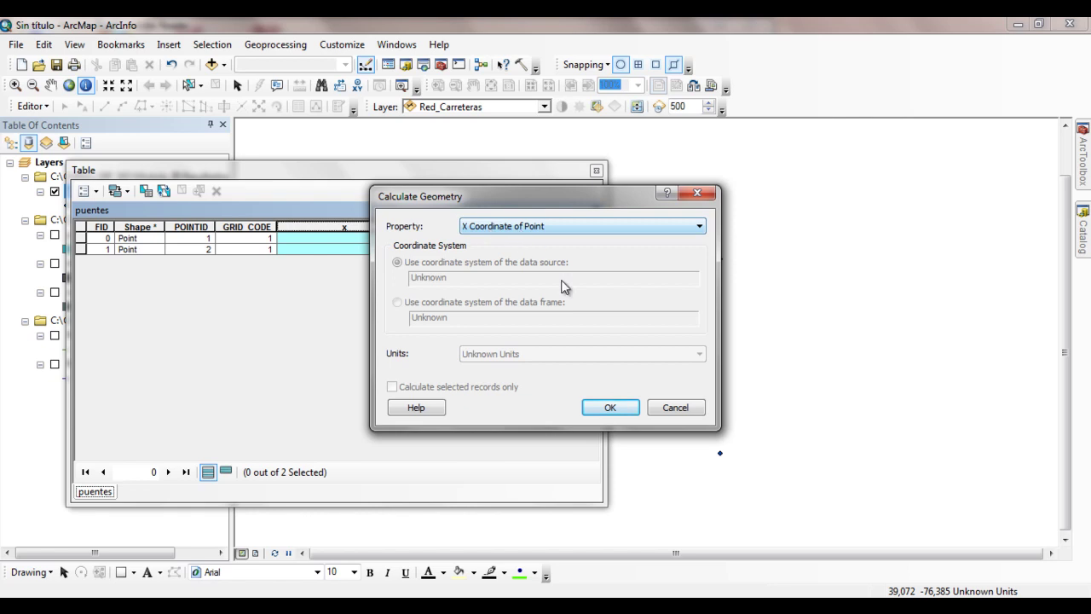
left_click(610, 407)
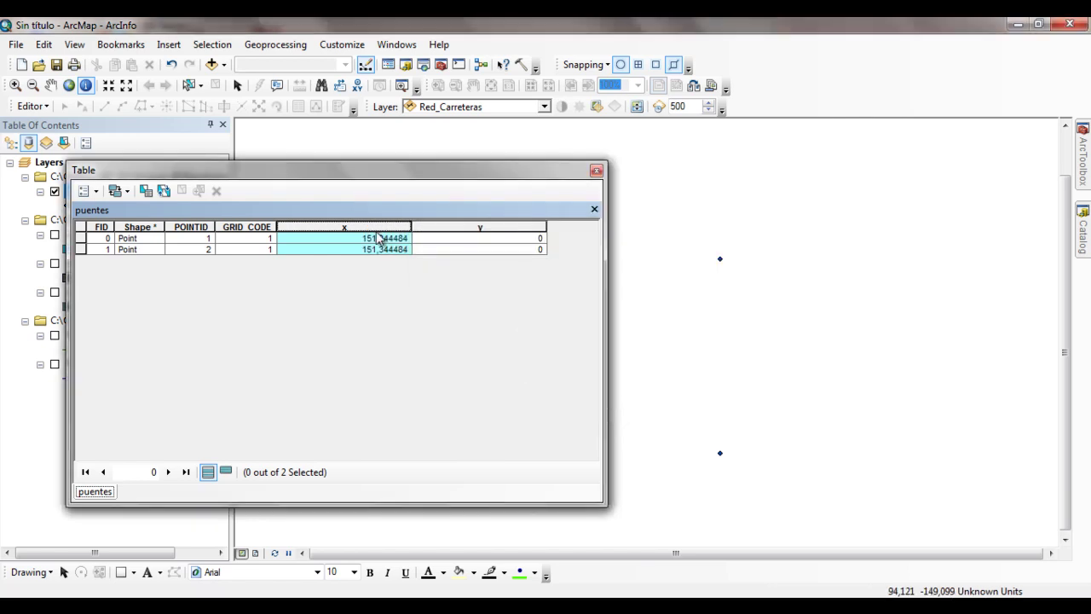
Calculate the y field of the puentes point table as the Y Coordinate of Point with Calculate Geometry.
left_click(486, 228)
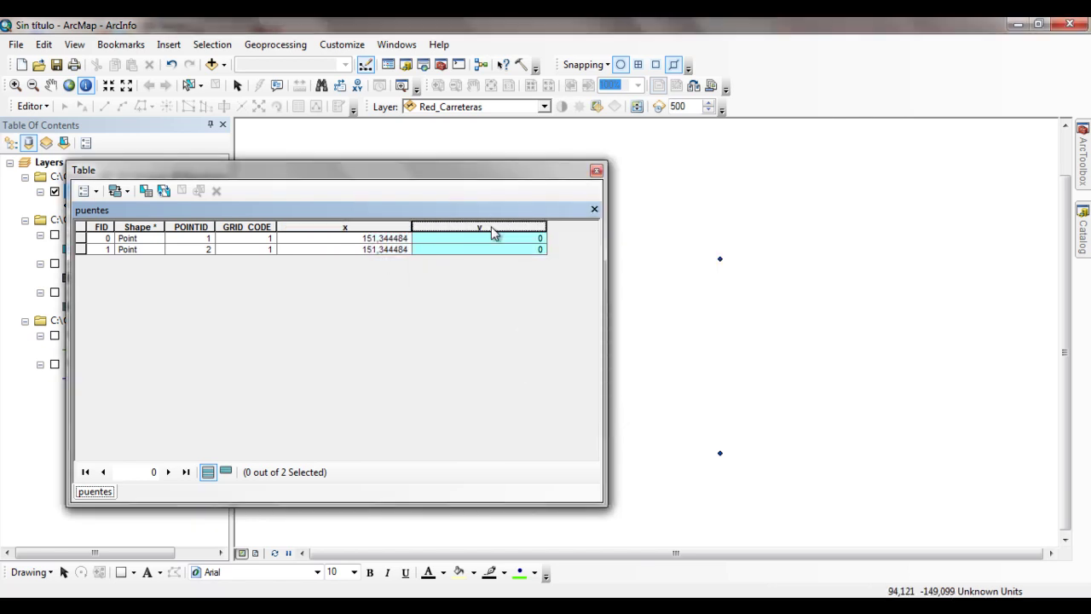
right_click(491, 230)
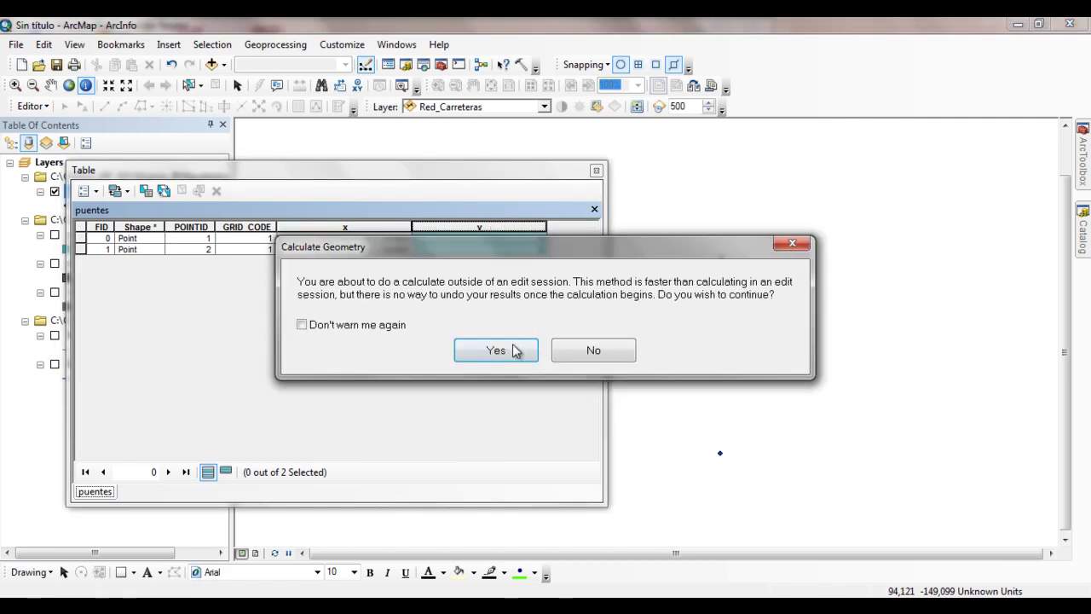
left_click(511, 354)
left_click(517, 227)
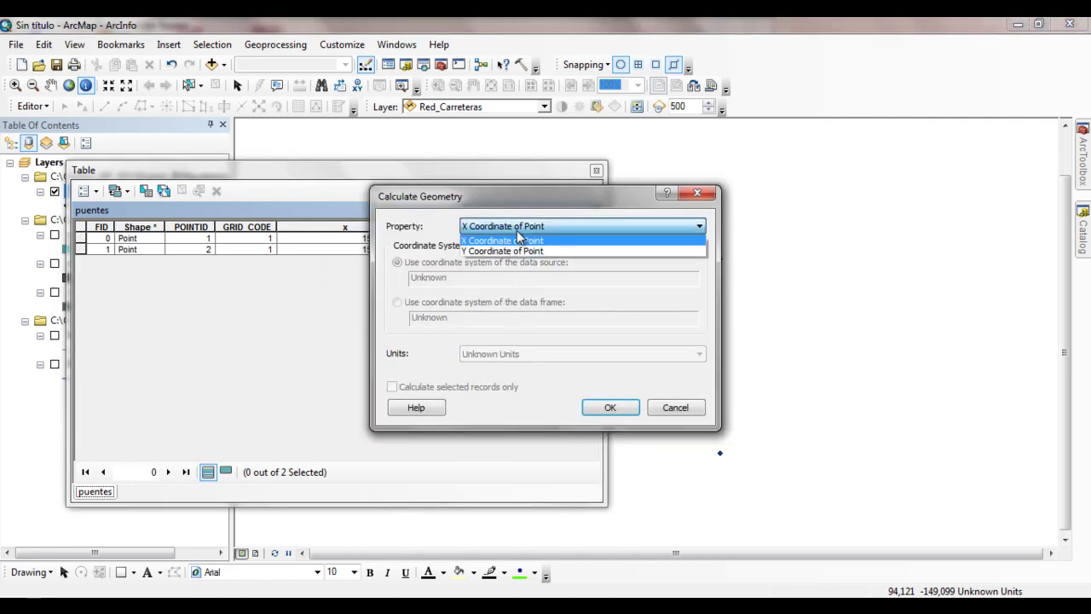
left_click(514, 248)
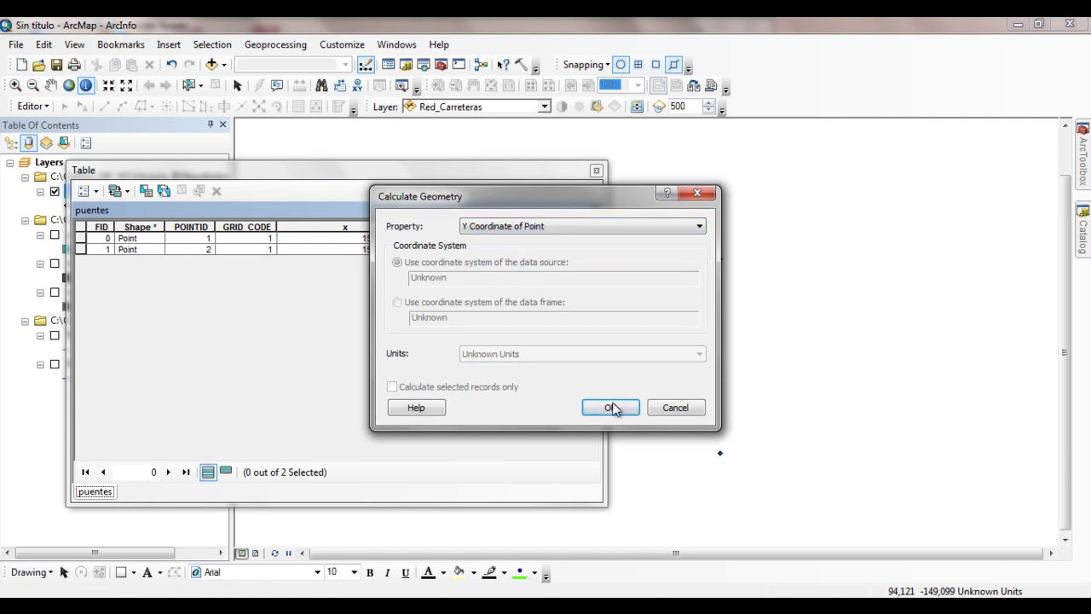
left_click(610, 407)
Examine the x and y coordinates of both bridge points in the puentes table and close the table.
left_click(339, 238)
left_click(439, 239)
left_click(351, 248)
left_click(475, 249)
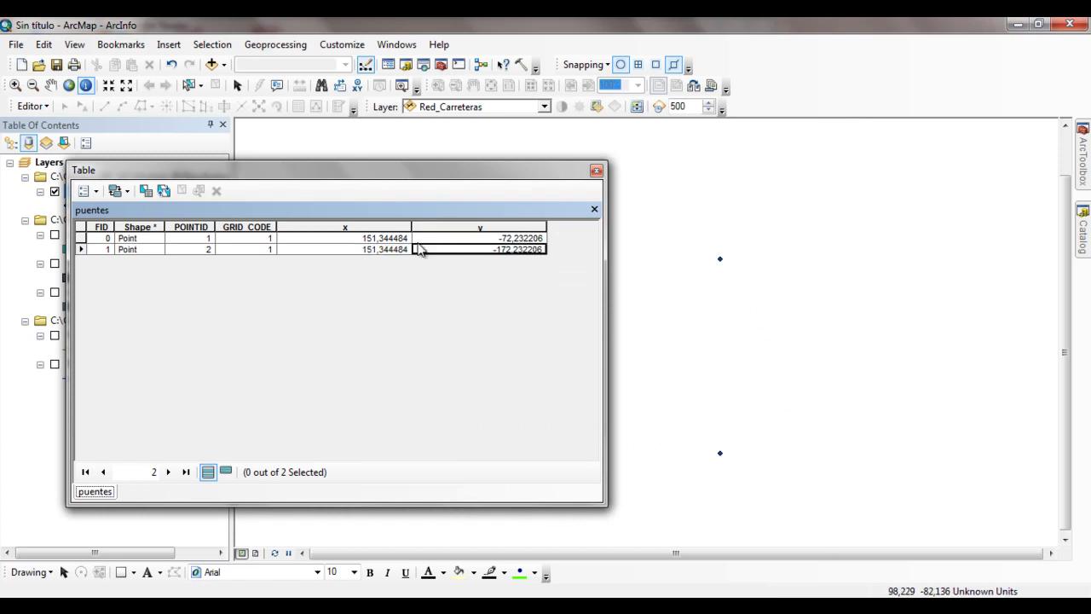
left_click(285, 239)
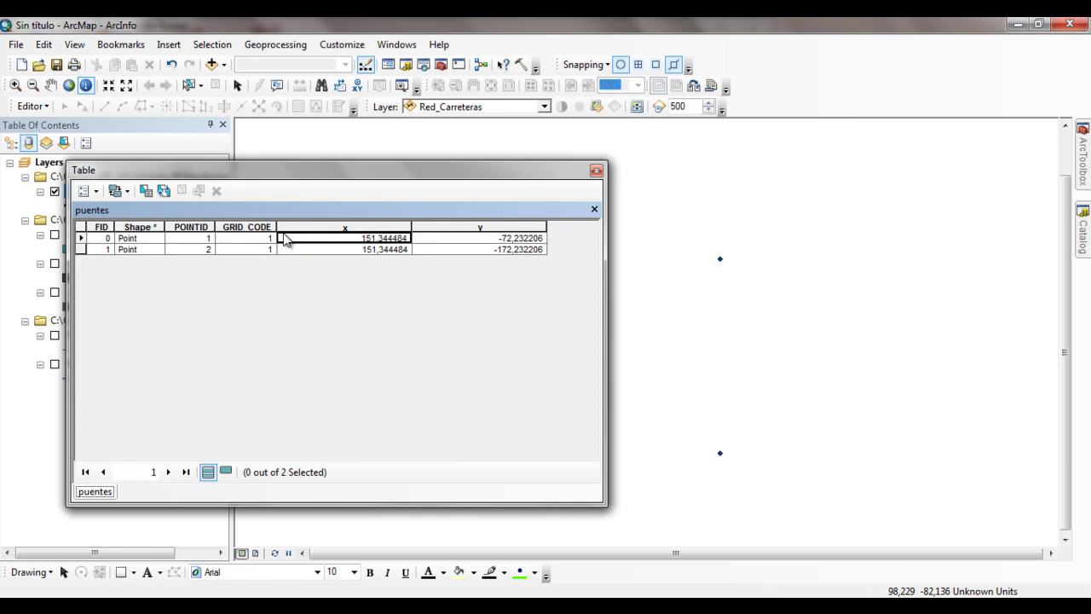
left_click(457, 243)
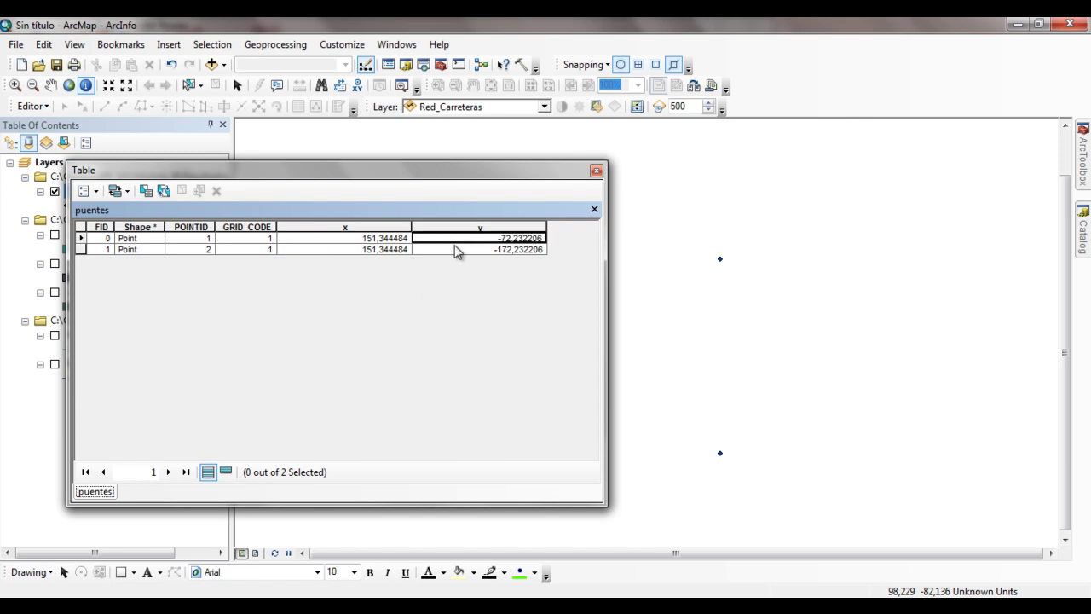
left_click(456, 249)
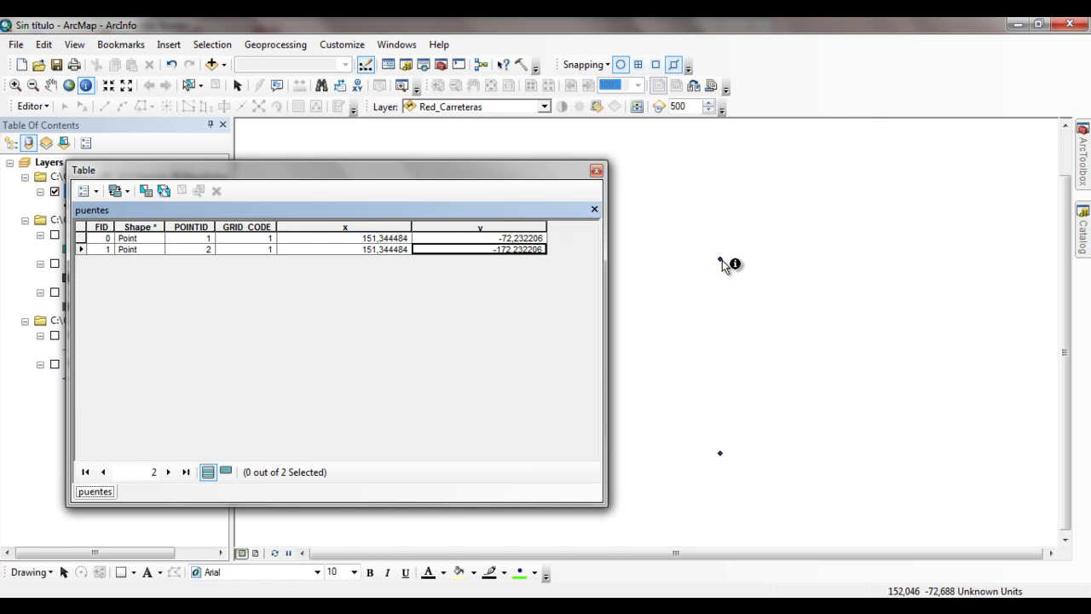
left_click(335, 240)
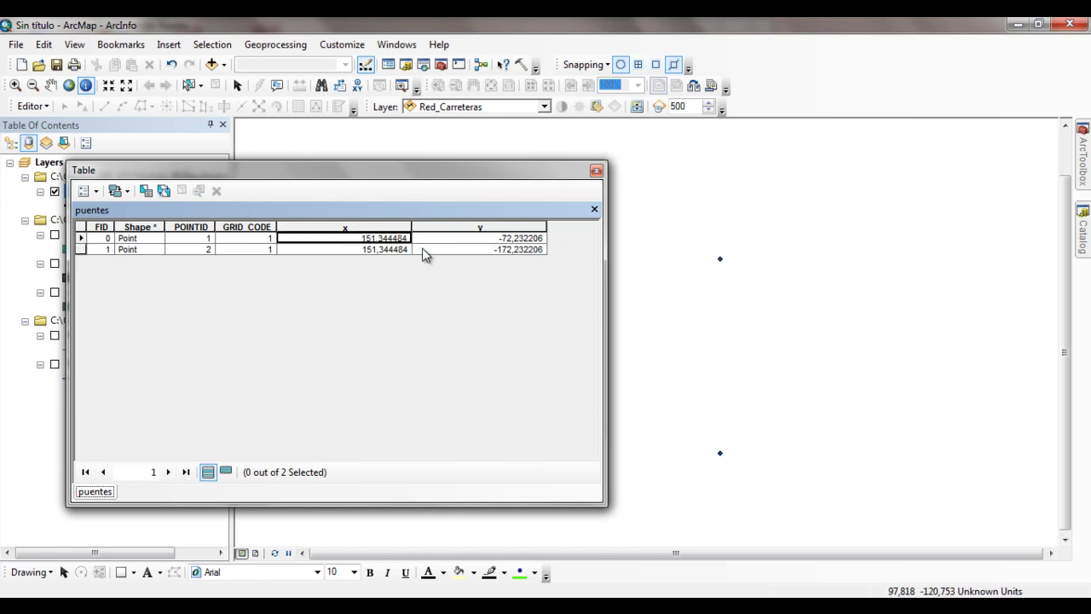
left_click(596, 171)
Display the Red_Carreteras and Red_Fluvial line layers together with the carreteras, redfluvial and puentes rasters.
left_click(55, 335)
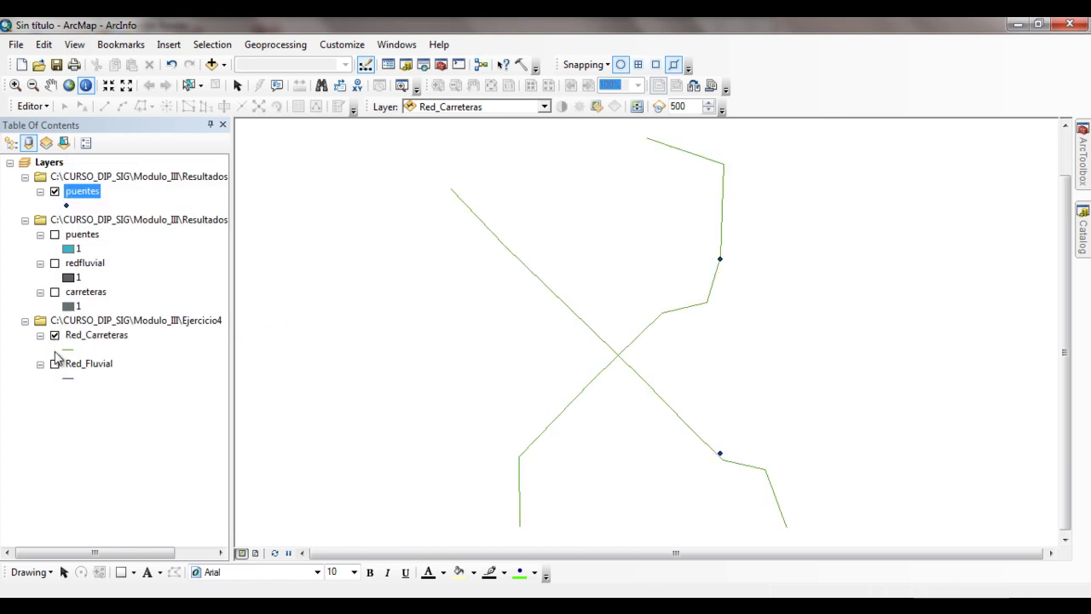
left_click(54, 364)
left_click(54, 292)
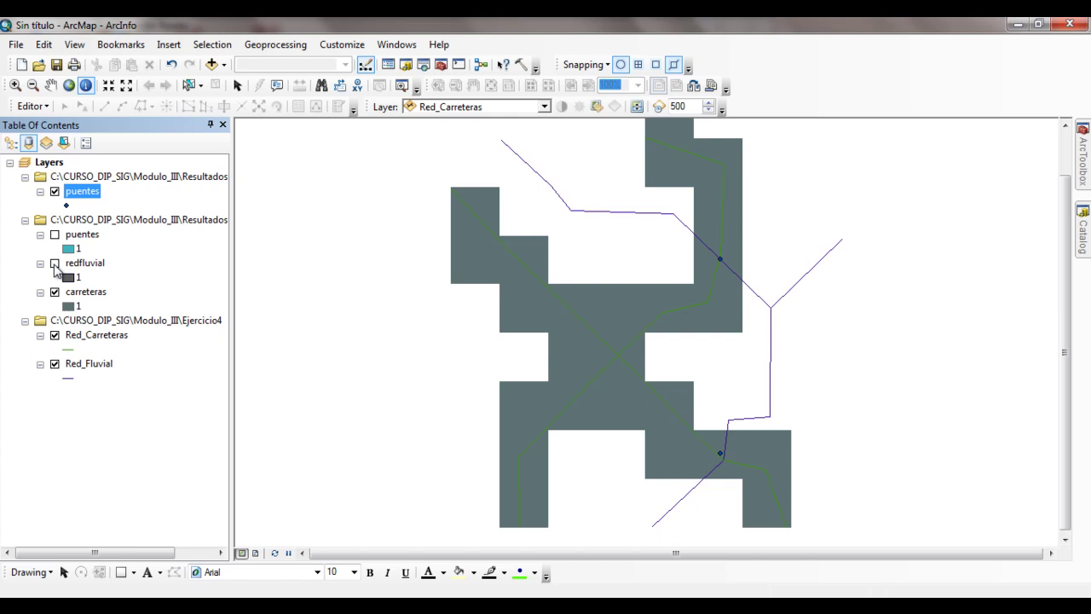
left_click(56, 264)
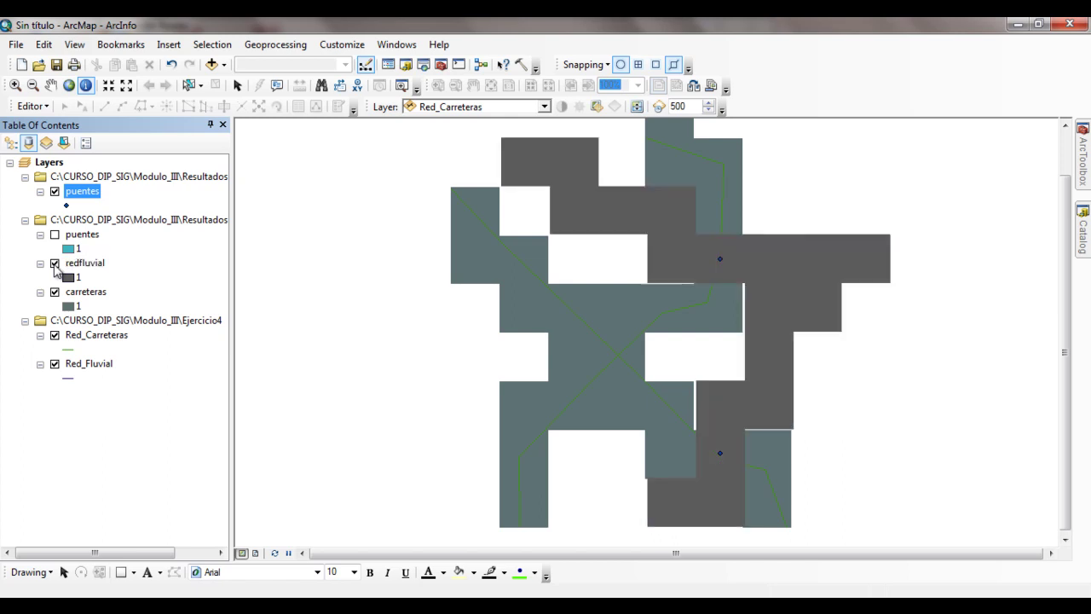
left_click(55, 235)
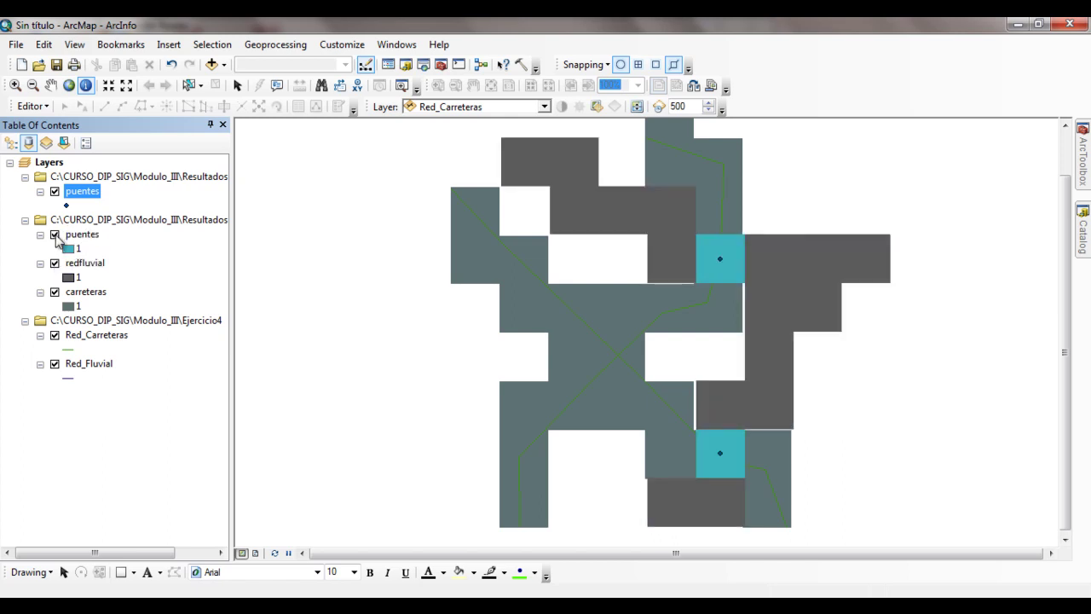
Reopen the attribute table of the puentes point layer to view the bridge coordinates over the displayed layers.
left_click(55, 191)
right_click(89, 193)
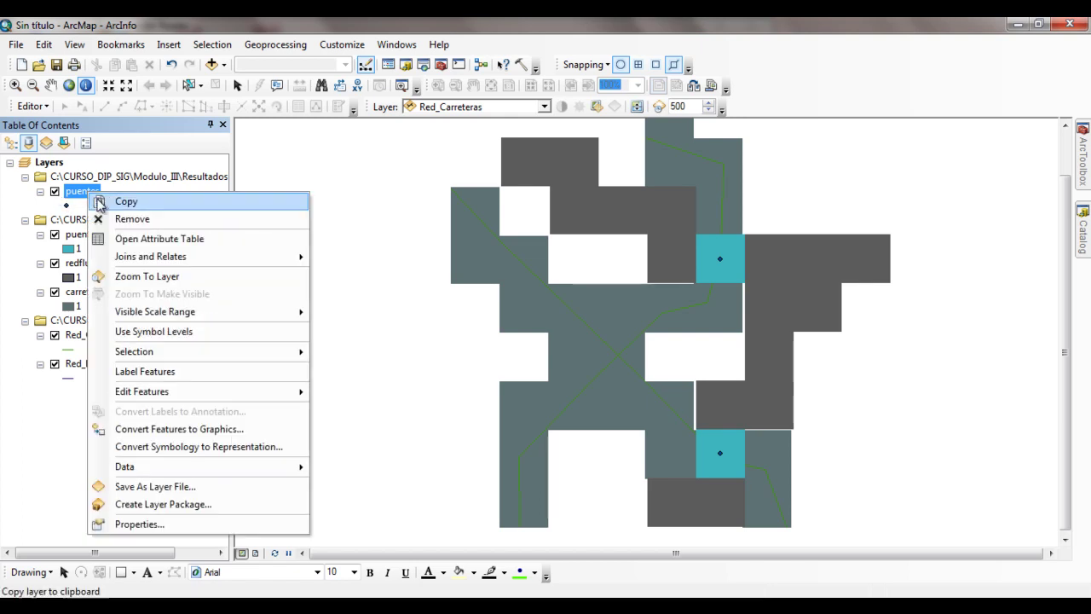
left_click(146, 236)
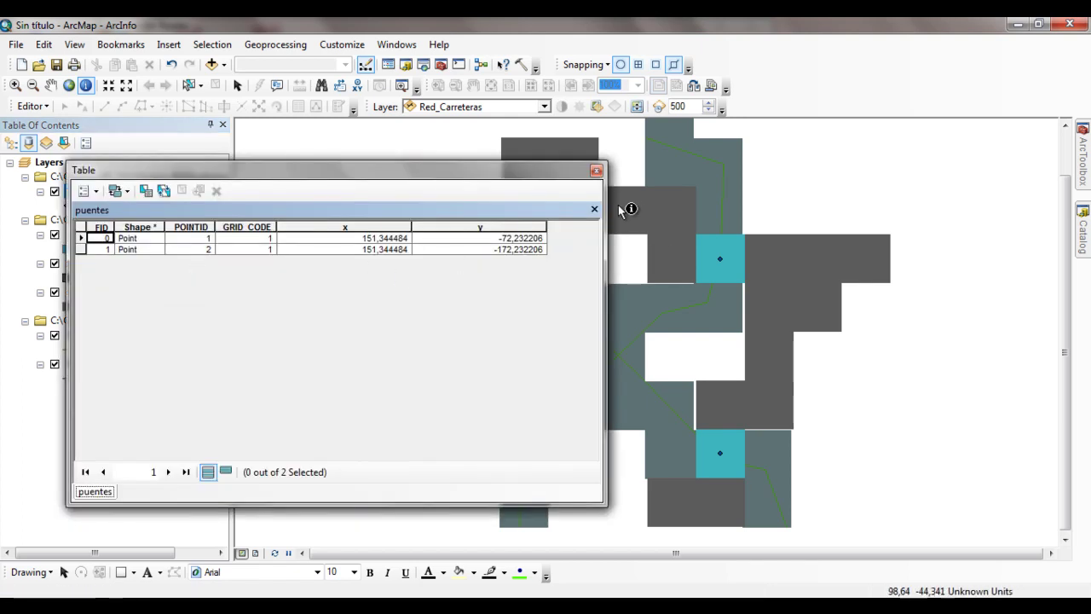
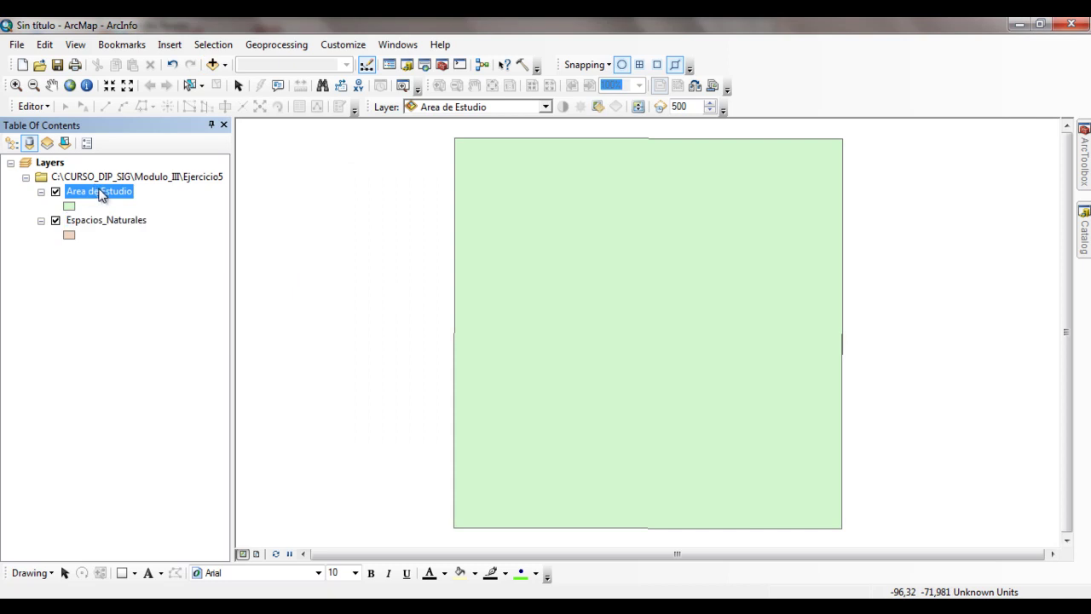
List the layers by drawing order and move Espacios_Naturales above Area de Estudio.
mouse_move(106, 221)
left_mouse_down()
mouse_move(107, 187)
mouse_move(71, 194)
left_mouse_up()
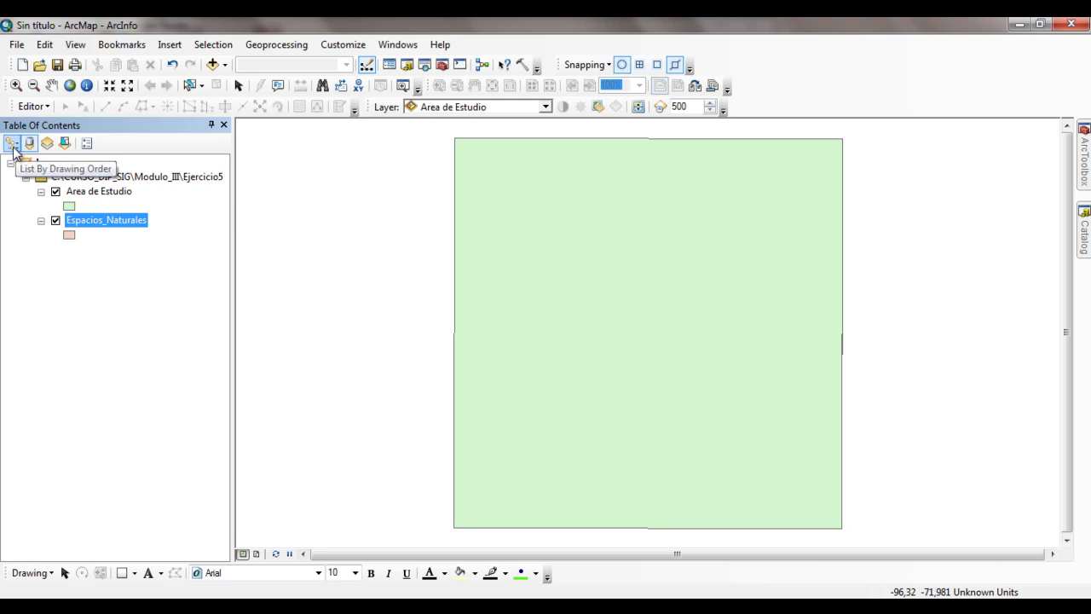
left_click(12, 143)
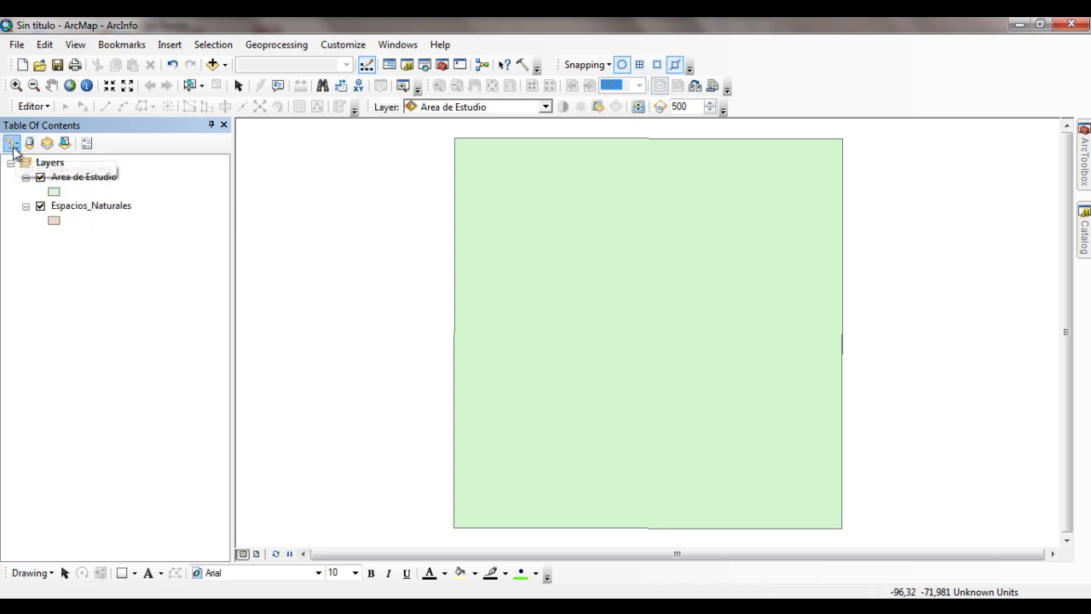
left_click(80, 209)
left_click_drag(69, 184, 75, 182)
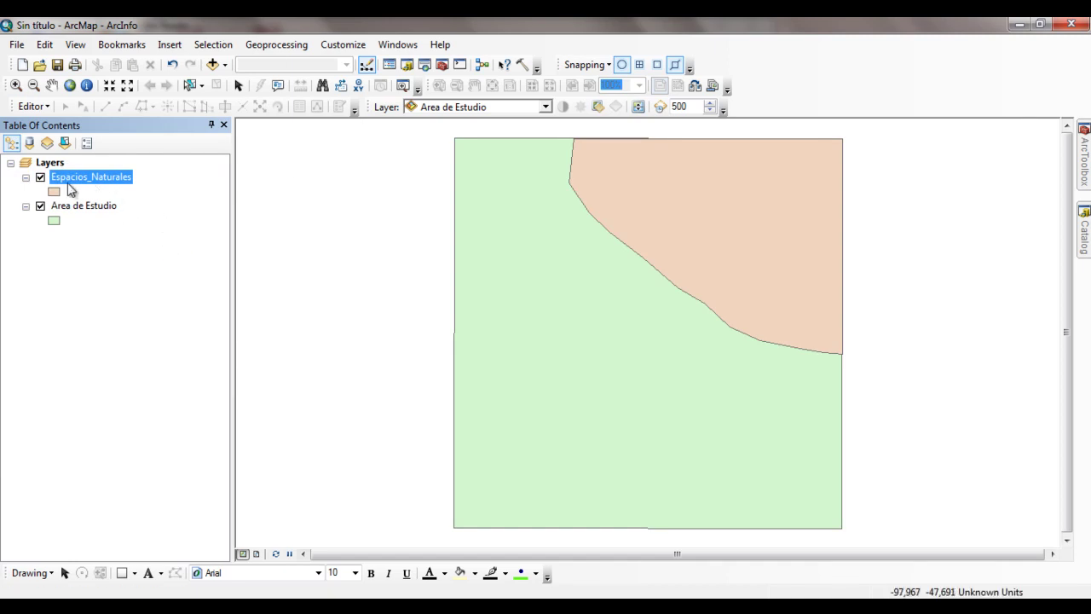
Toggle the visibility of Espacios_Naturales and Area de Estudio to compare the extent each layer covers.
left_click(40, 178)
left_click(40, 178)
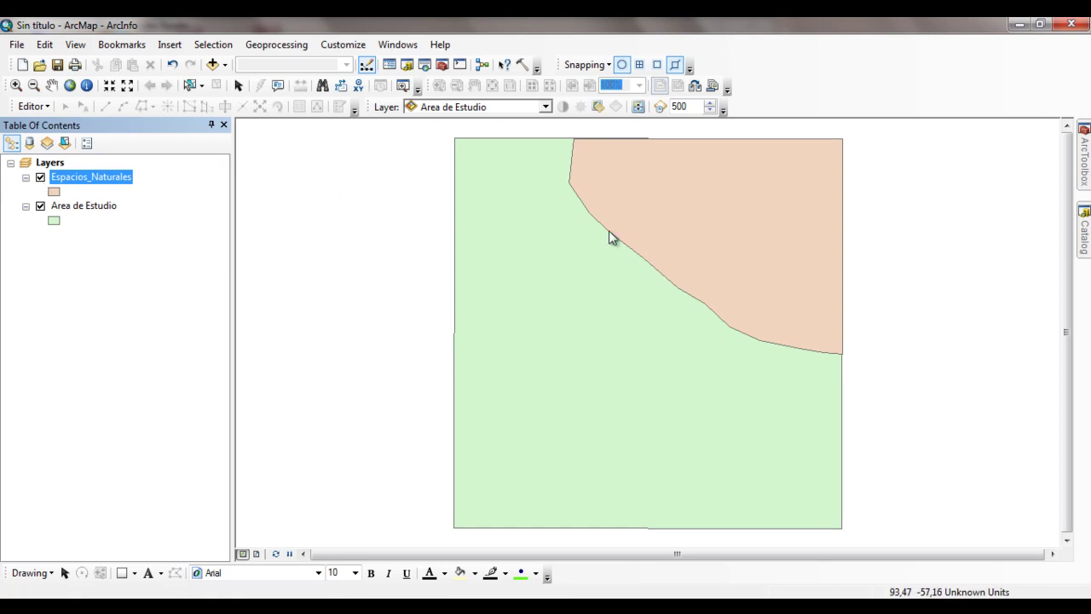
left_click(83, 207)
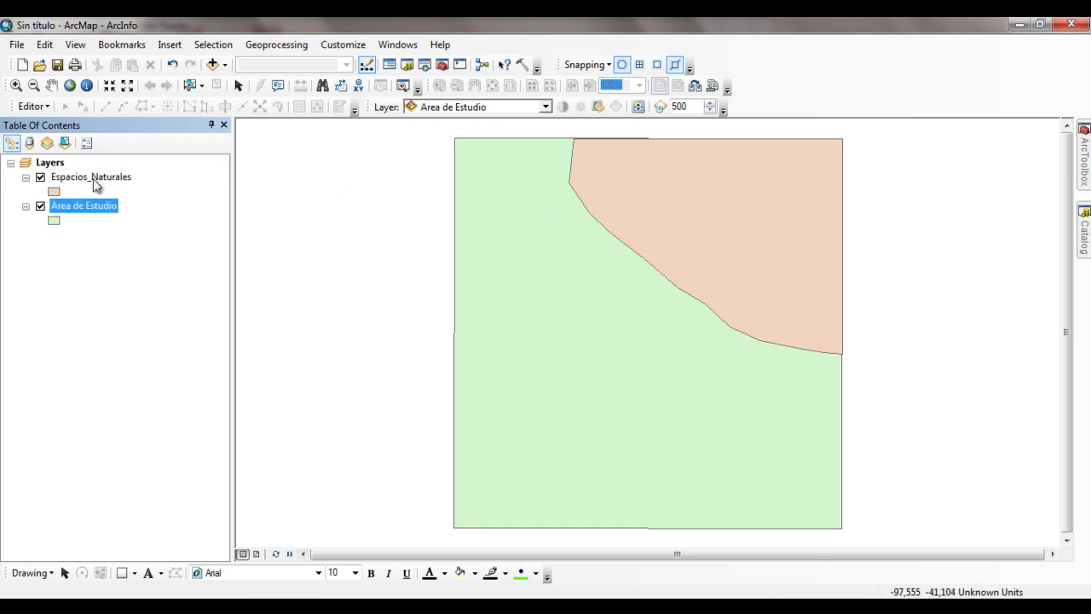
left_click(105, 179)
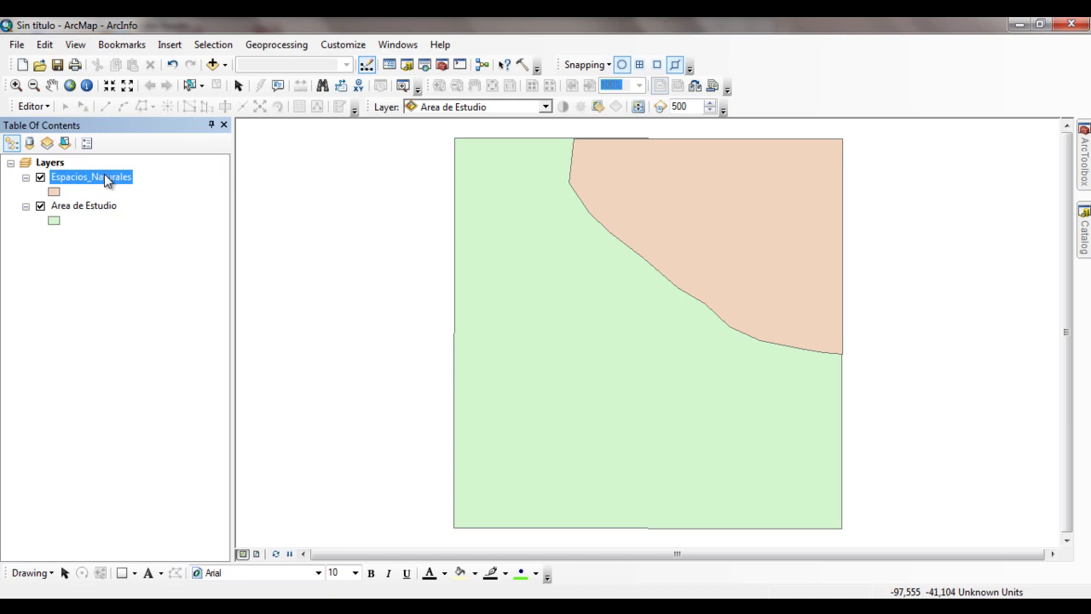
left_click(40, 178)
left_click(40, 178)
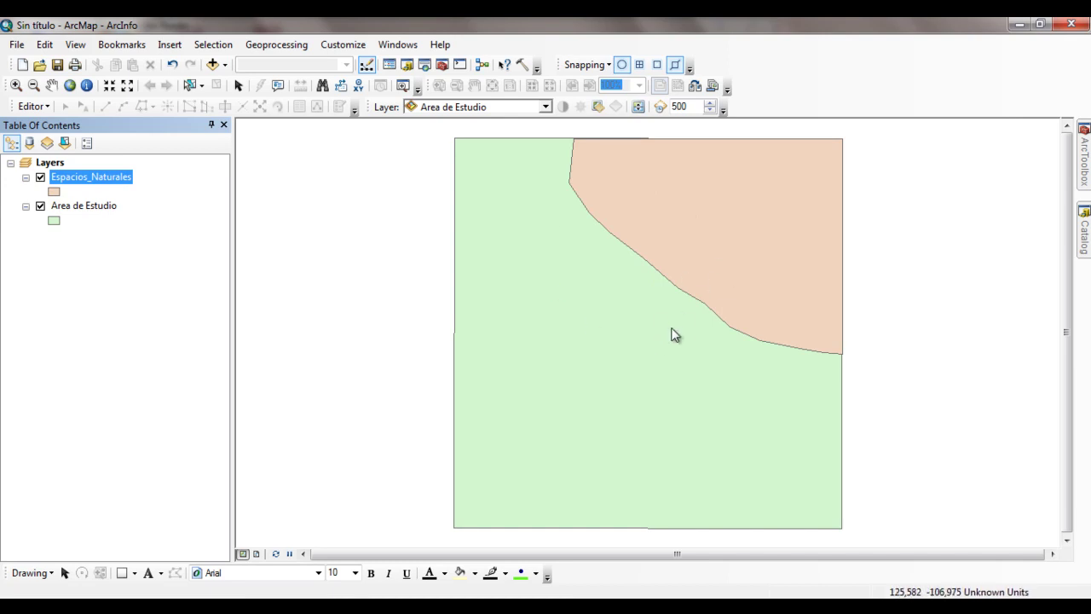
left_click(41, 206)
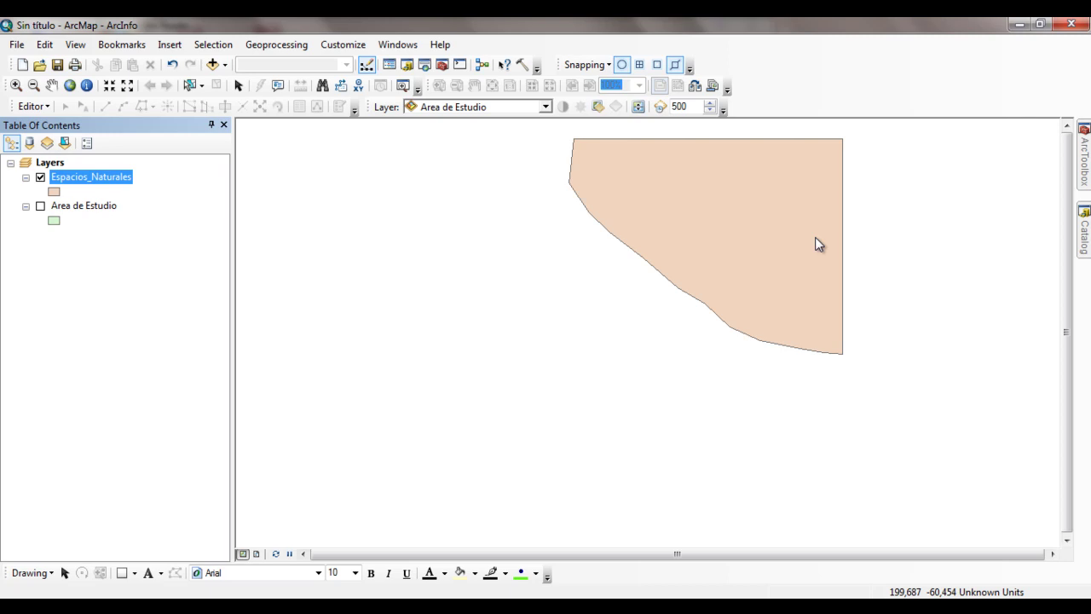
left_click(40, 207)
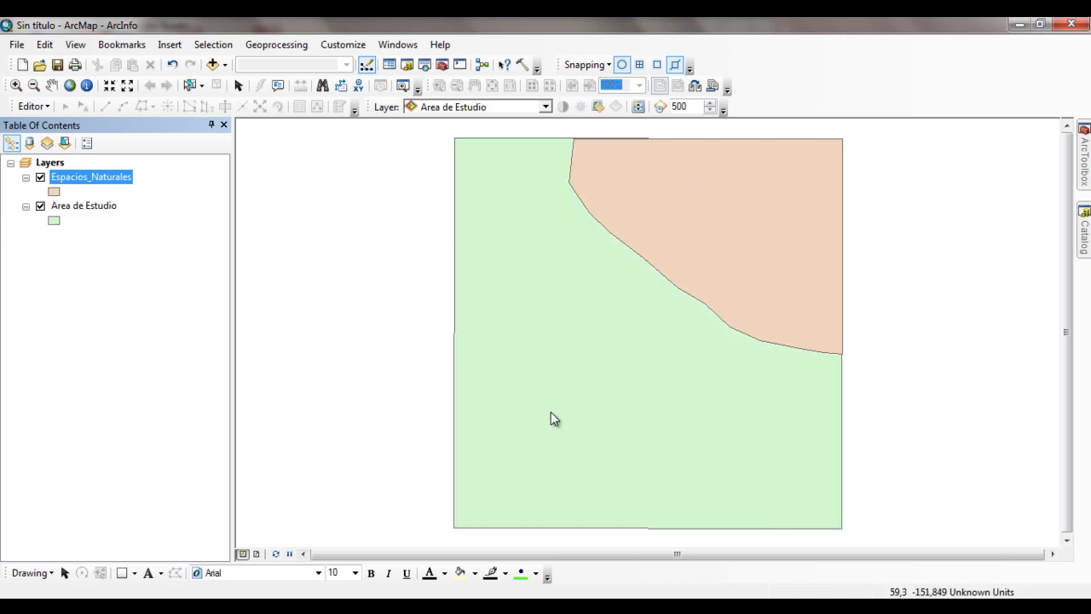
left_click(40, 178)
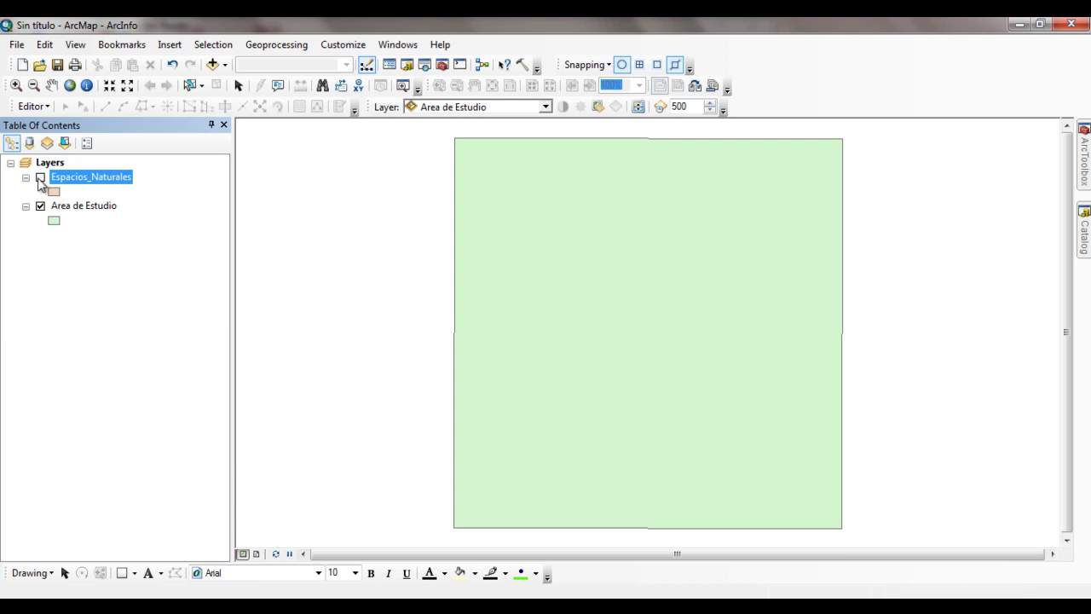
left_click(40, 179)
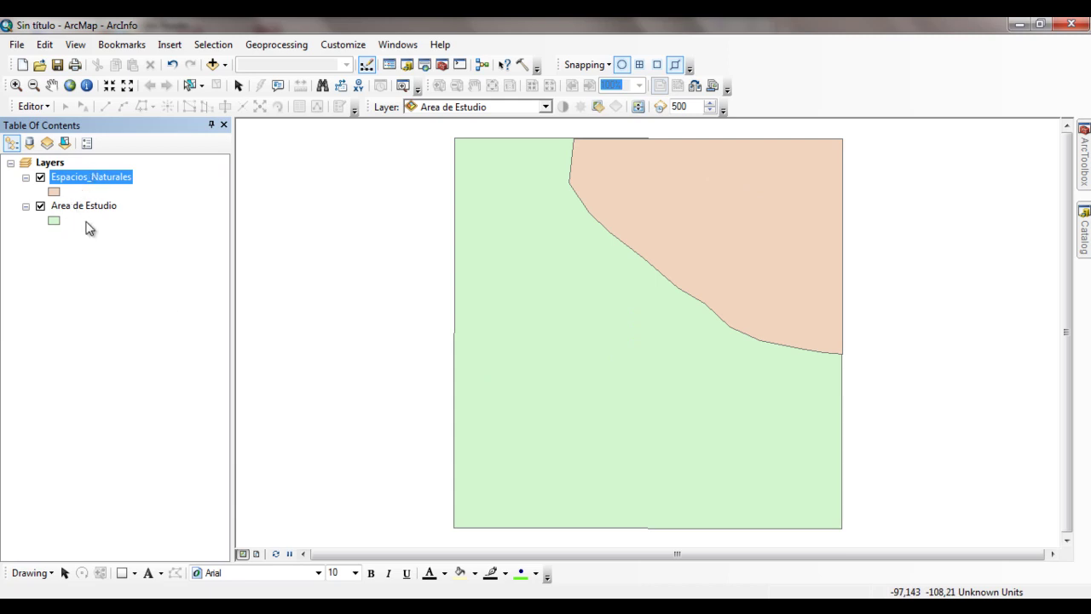
Switch Espacios_Naturales off and on to check the part of Area de Estudio beneath it.
left_click(102, 207)
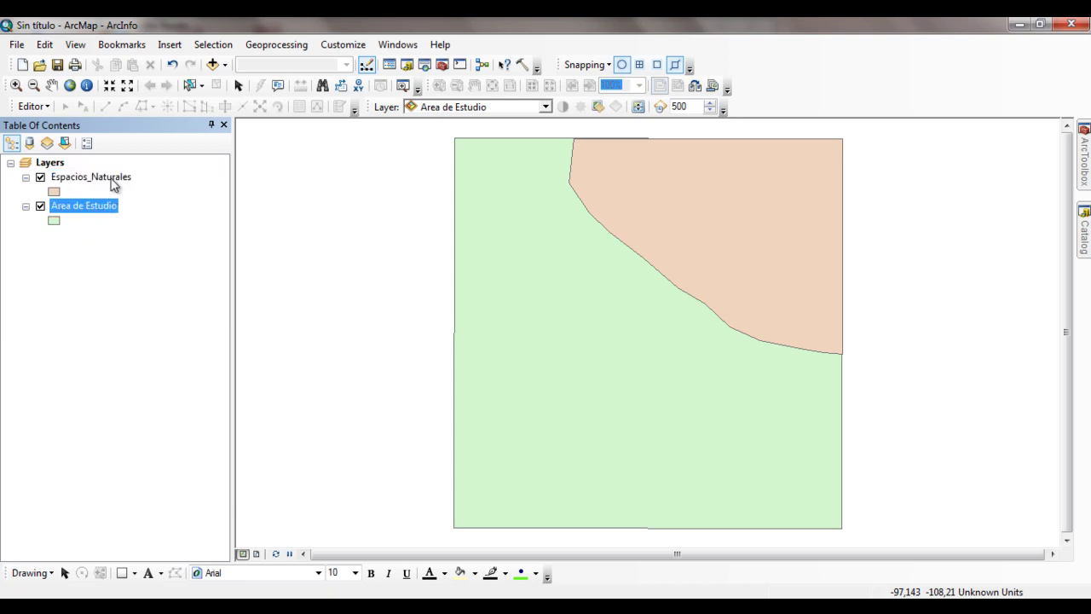
left_click(114, 181)
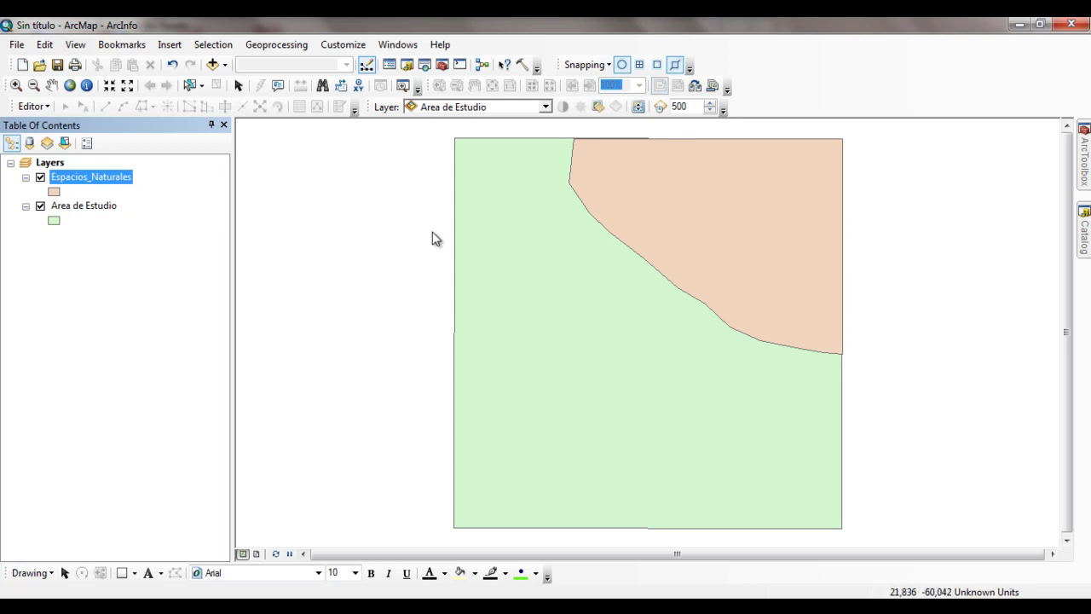
left_click(40, 177)
left_click(40, 177)
left_click(40, 178)
left_click(40, 177)
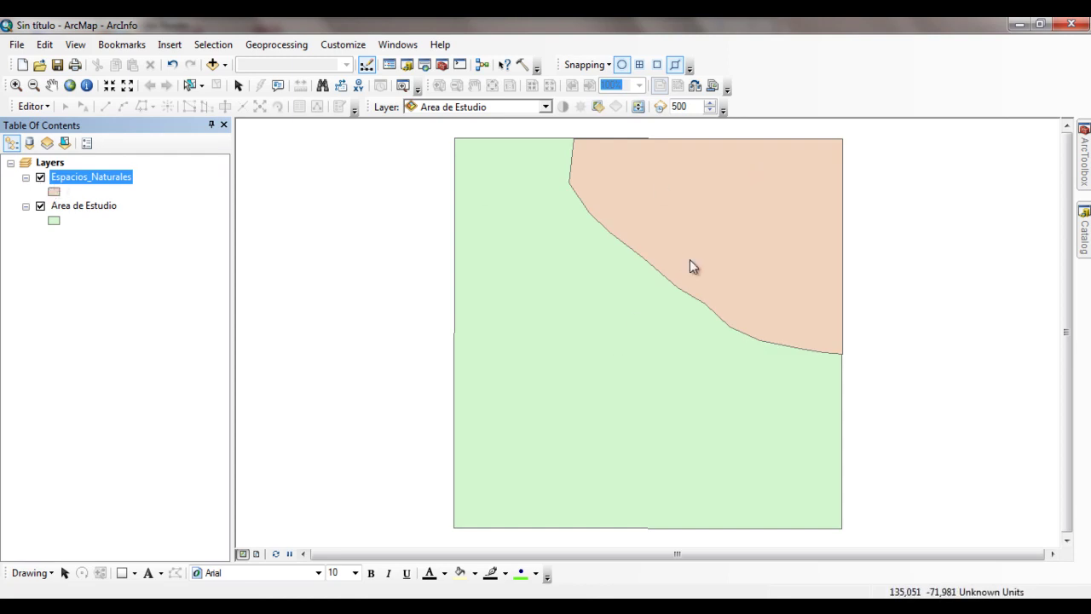
Start a Union with Espacios_Naturales and Area de Estudio as the input features.
left_click(301, 46)
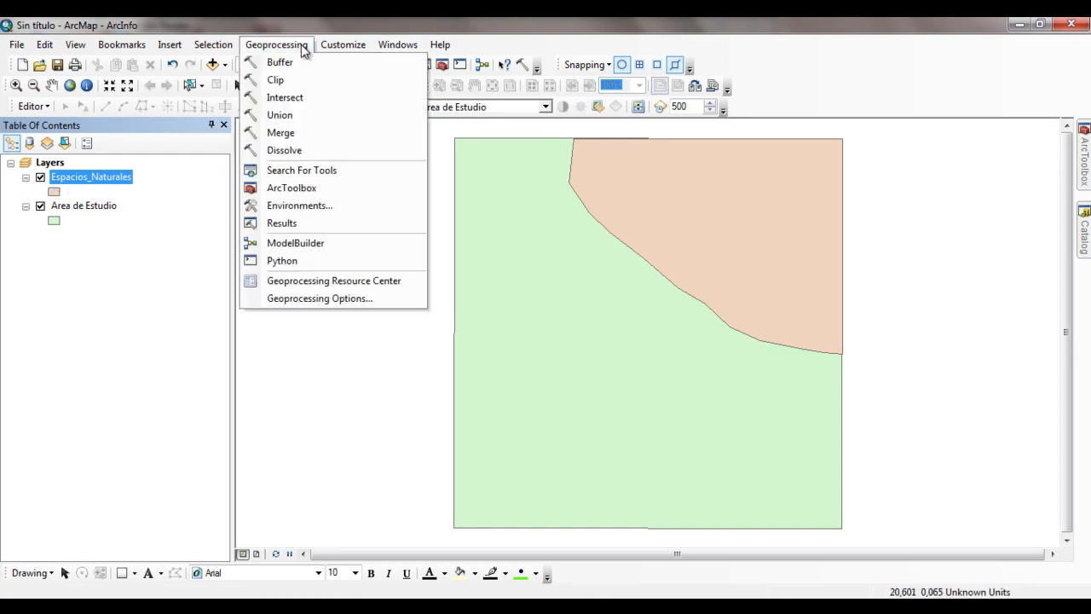
left_click(280, 115)
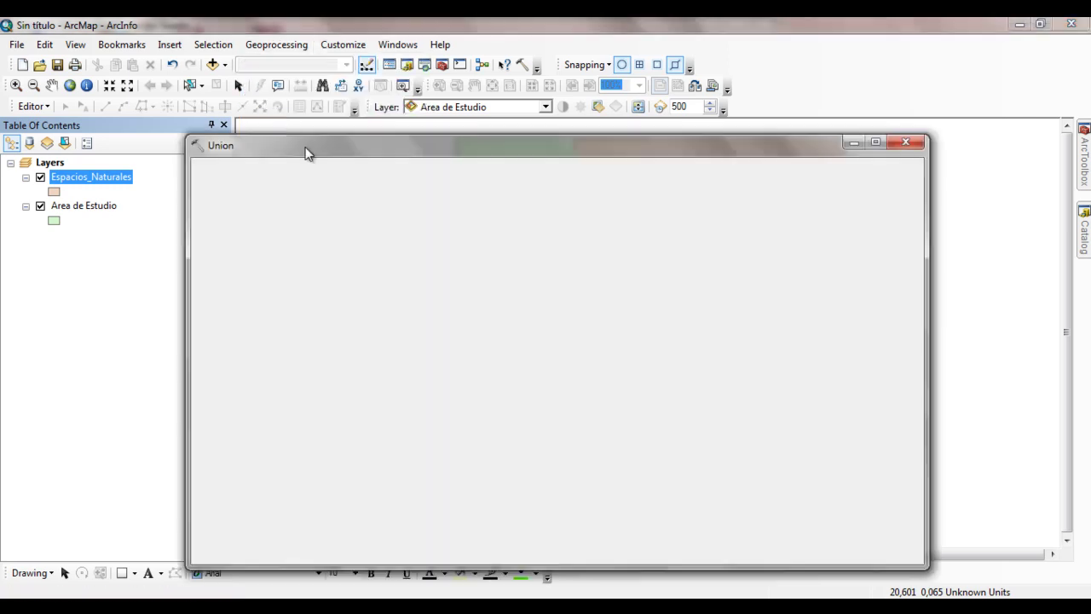
left_click(700, 189)
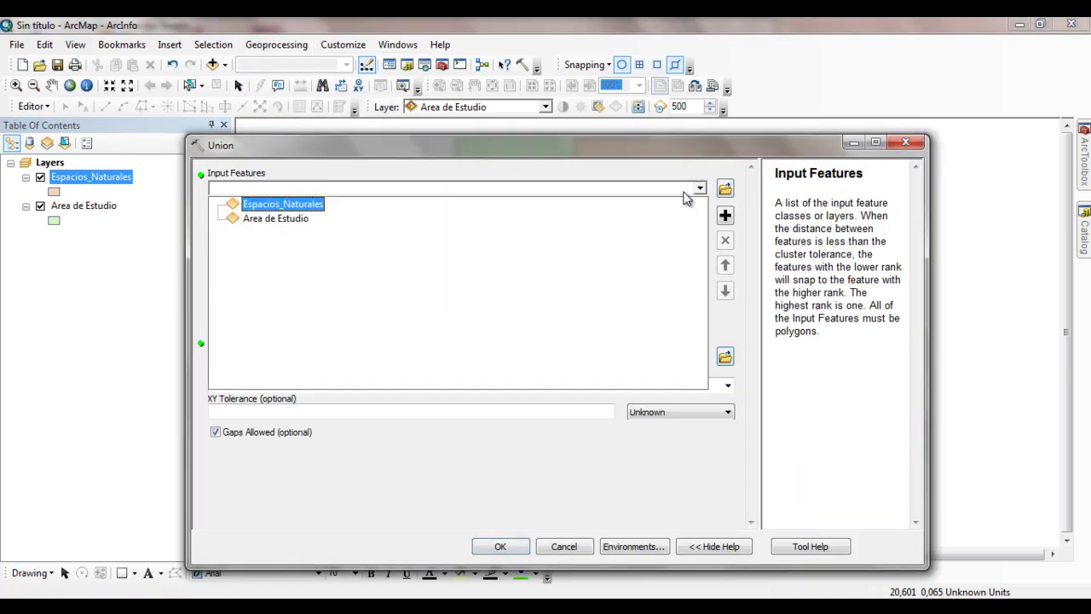
left_click(352, 207)
left_click(699, 189)
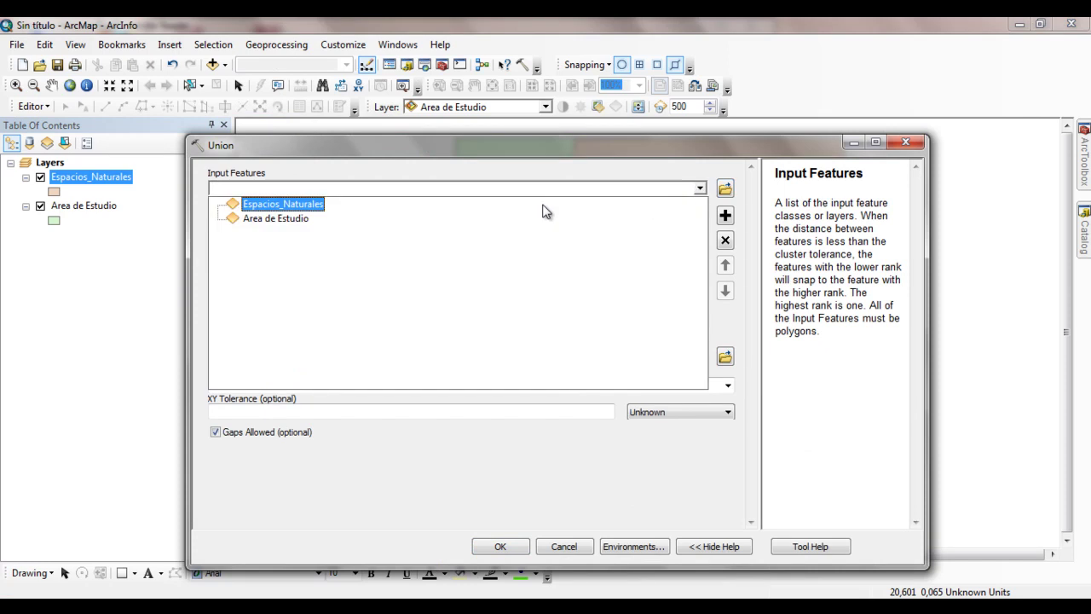
left_click(286, 224)
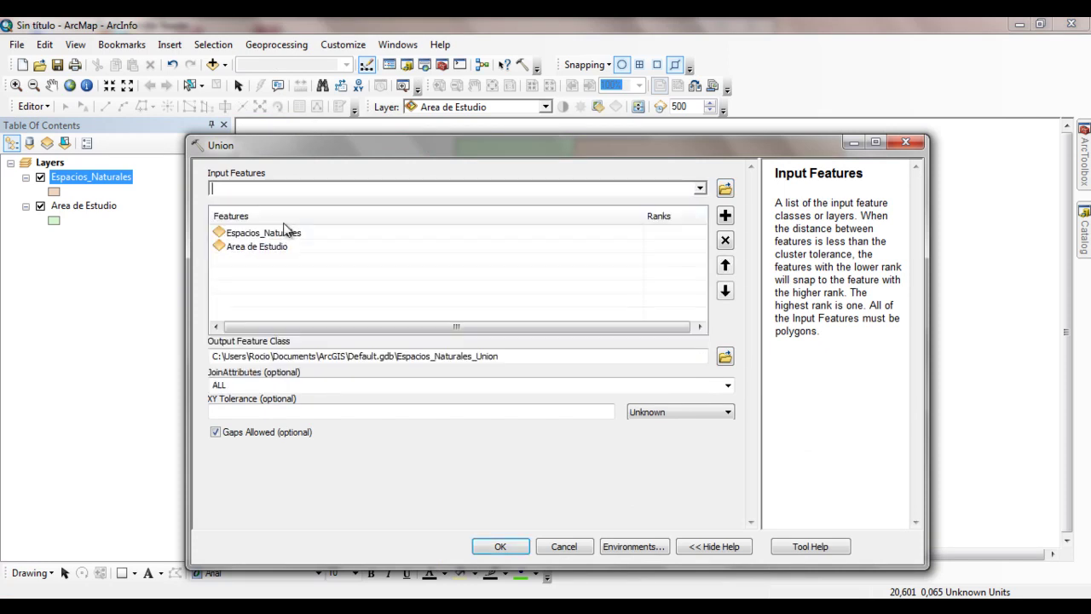
Create an Ejercicio_5 folder inside Modulo_III's Resultados folder and open it as the Union's output location.
left_click(725, 356)
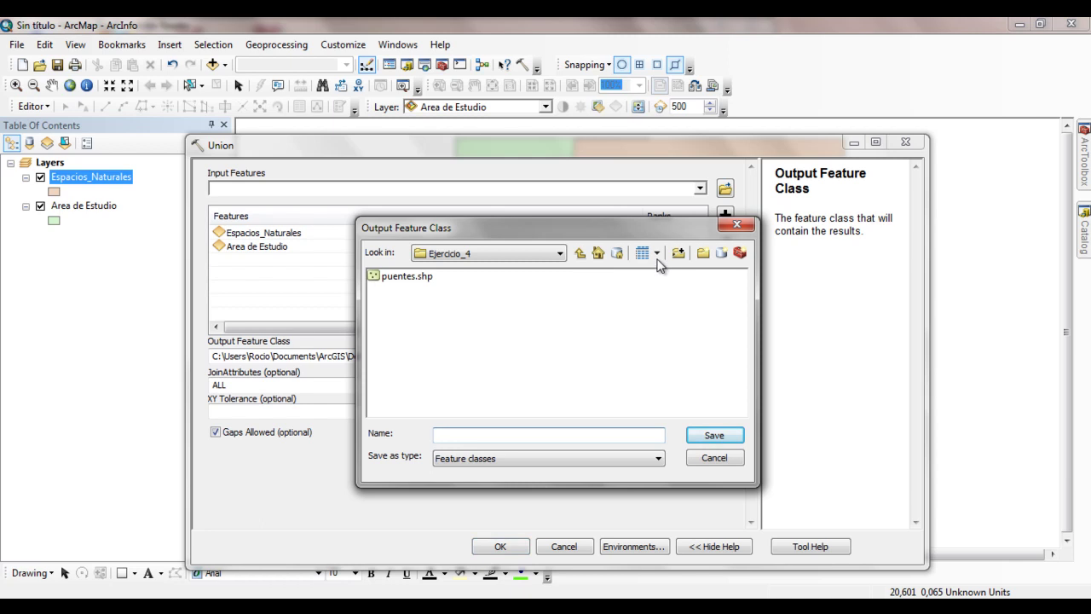
left_click(580, 254)
left_click(580, 253)
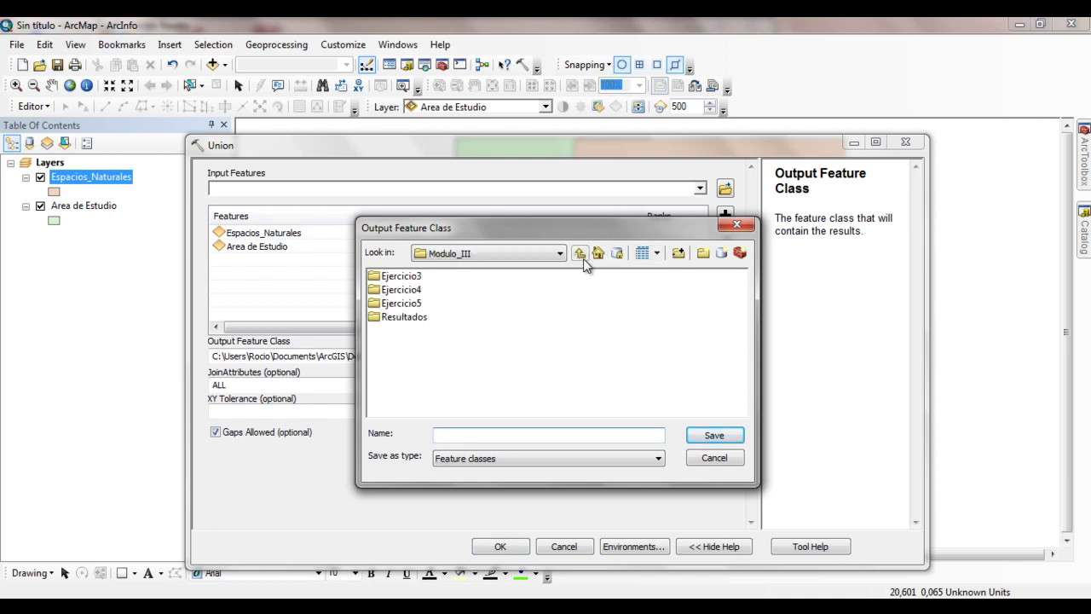
double_click(401, 322)
left_click(703, 253)
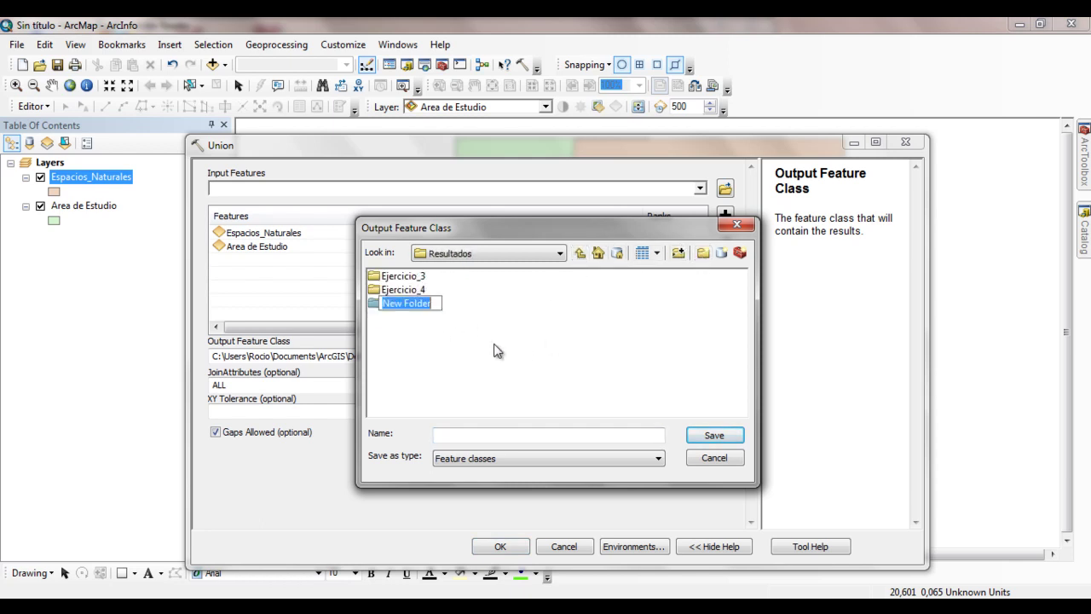
type("Ejercici")
key("Return")
double_click(407, 304)
Name the output feature class espacios_naturares_area_estudio and run the Union.
left_click(467, 433)
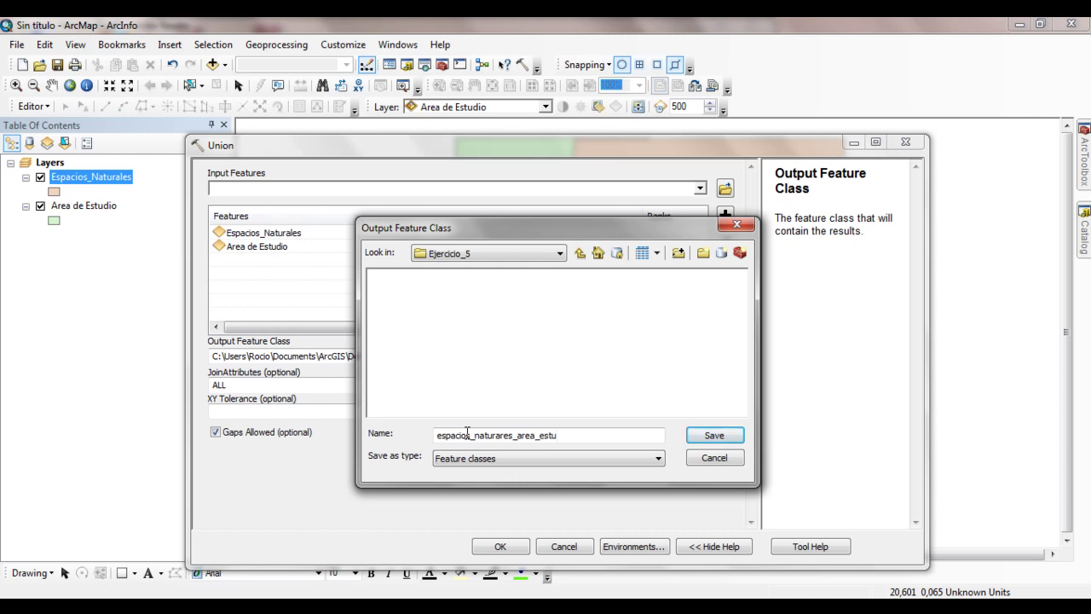
left_click(713, 435)
left_click(501, 547)
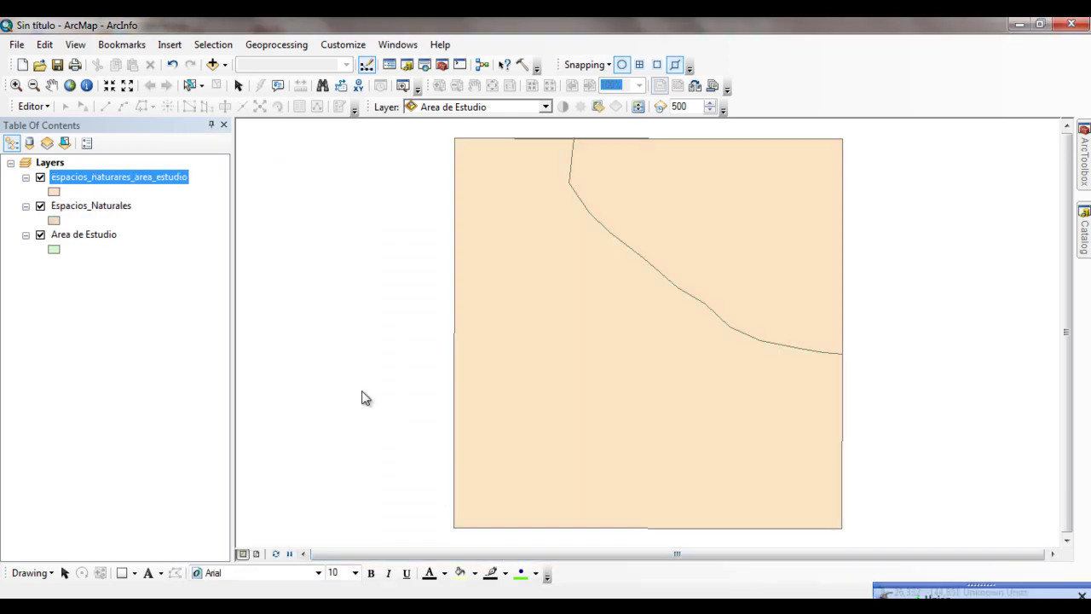
Hide the Area de Estudio and Espacios_Naturales layers, leaving only the espacios_naturares_area_estudio union layer displayed.
left_click(40, 236)
left_click(40, 207)
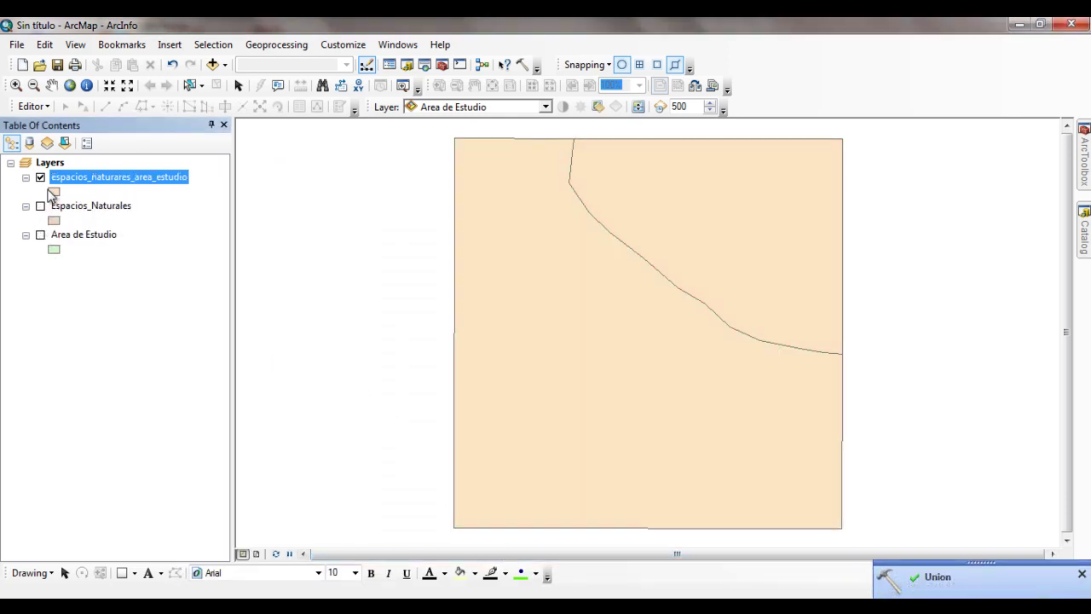
left_click(40, 177)
left_click(40, 178)
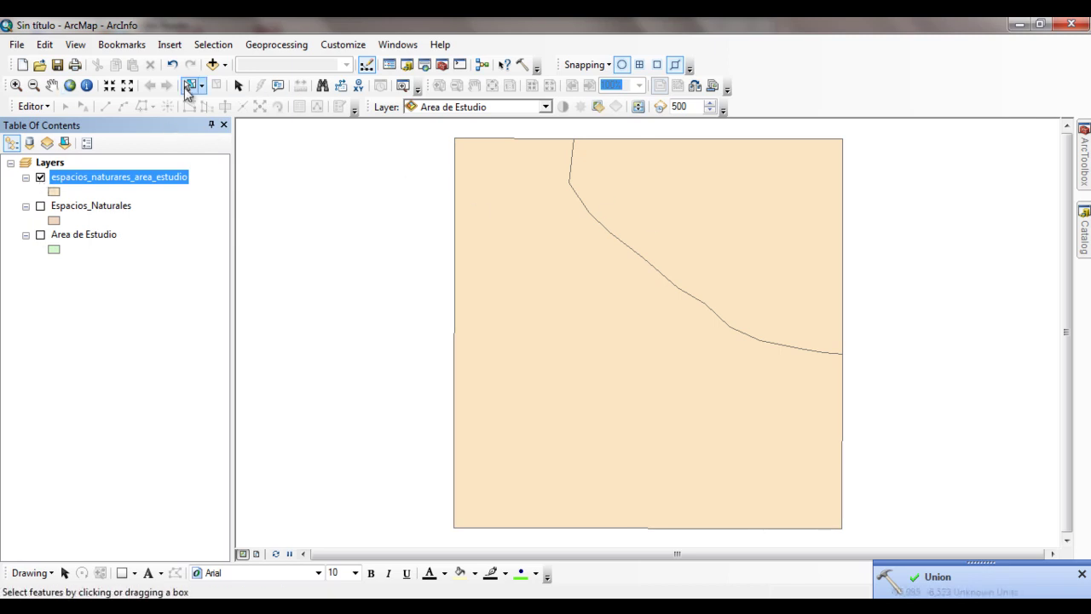
Identify the two polygons of the union layer and compare their attribute values inside and outside the natural area.
left_click(86, 85)
left_click(726, 228)
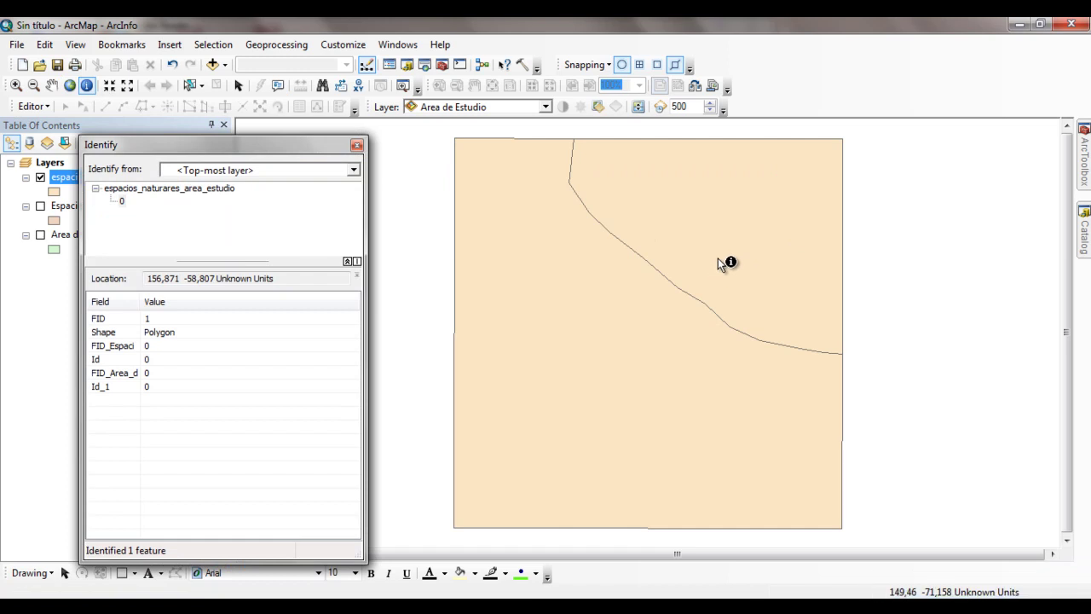
left_click(637, 388)
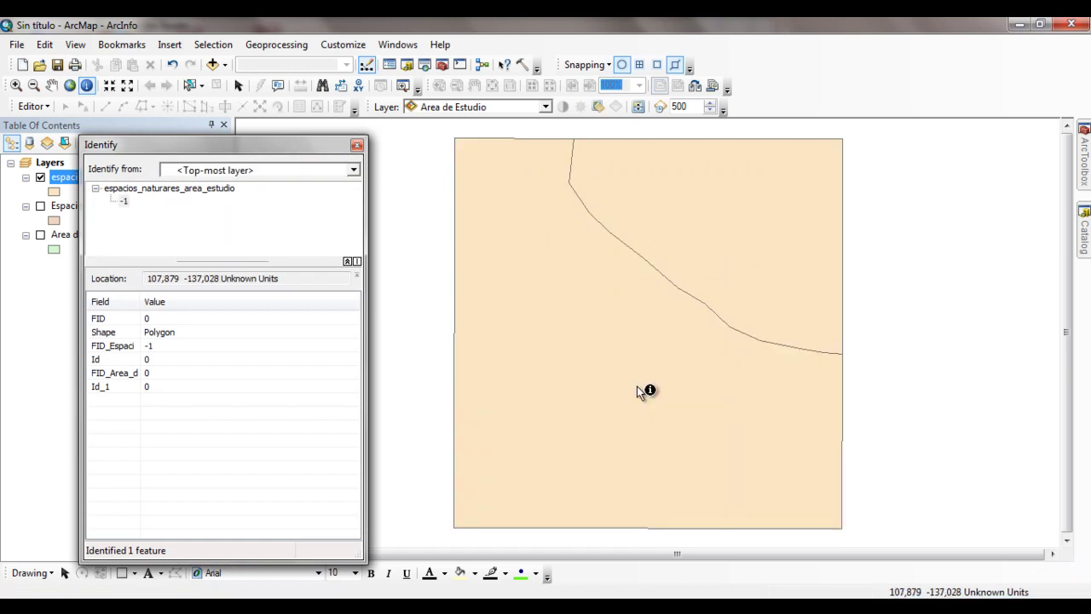
left_click(632, 397)
left_click(356, 145)
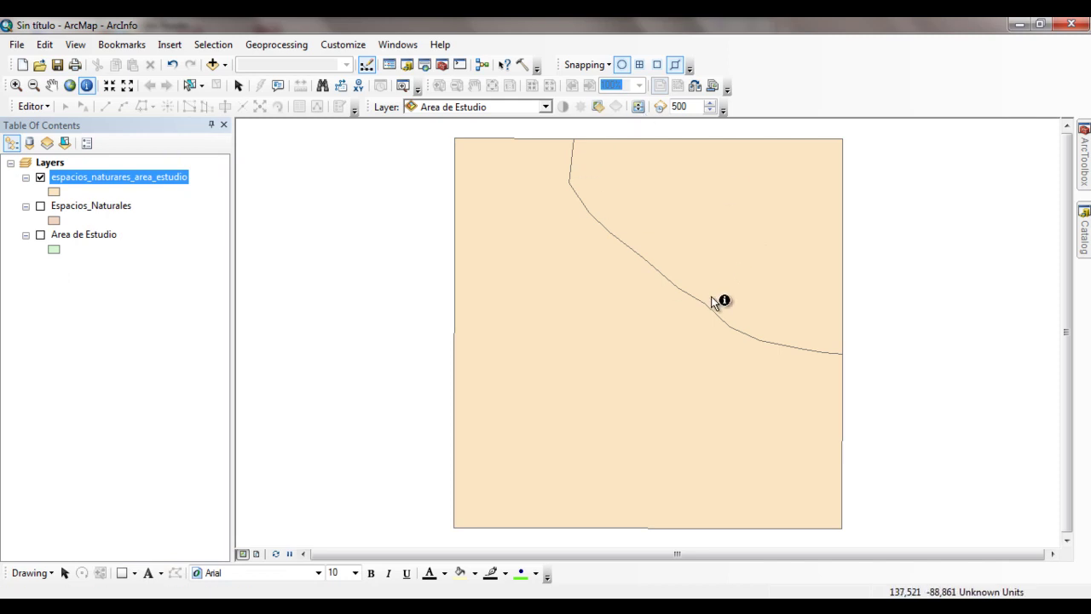
left_click(740, 202)
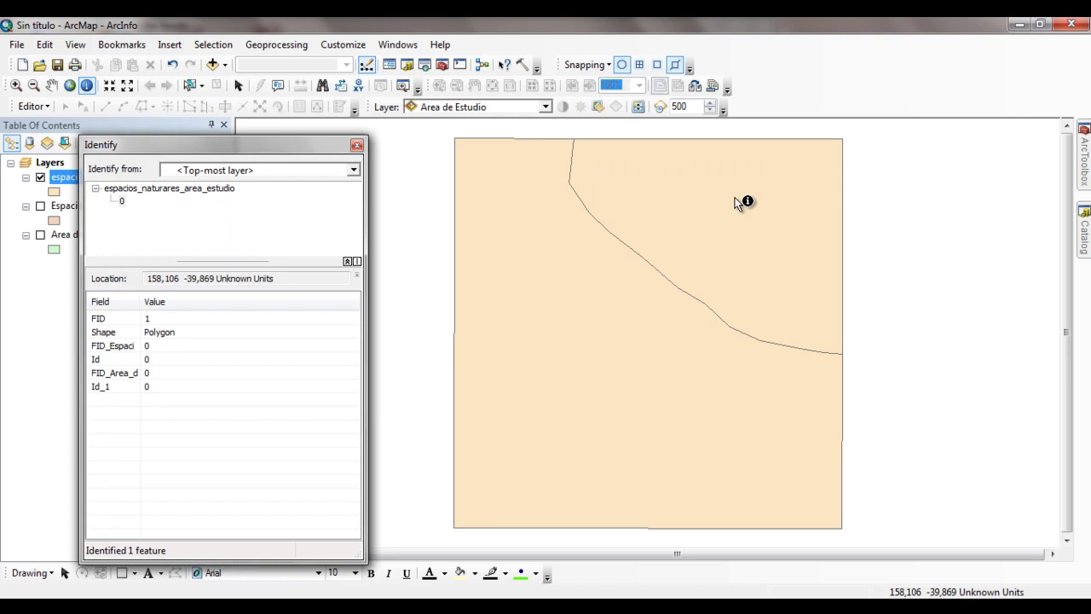
left_click(736, 201)
left_click(357, 146)
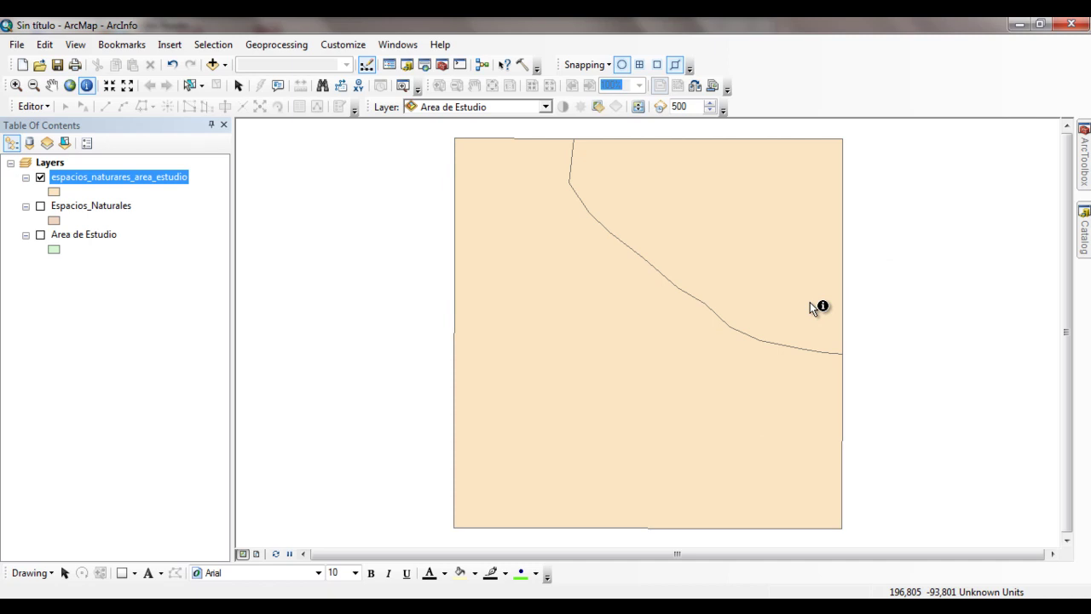
left_click(758, 239)
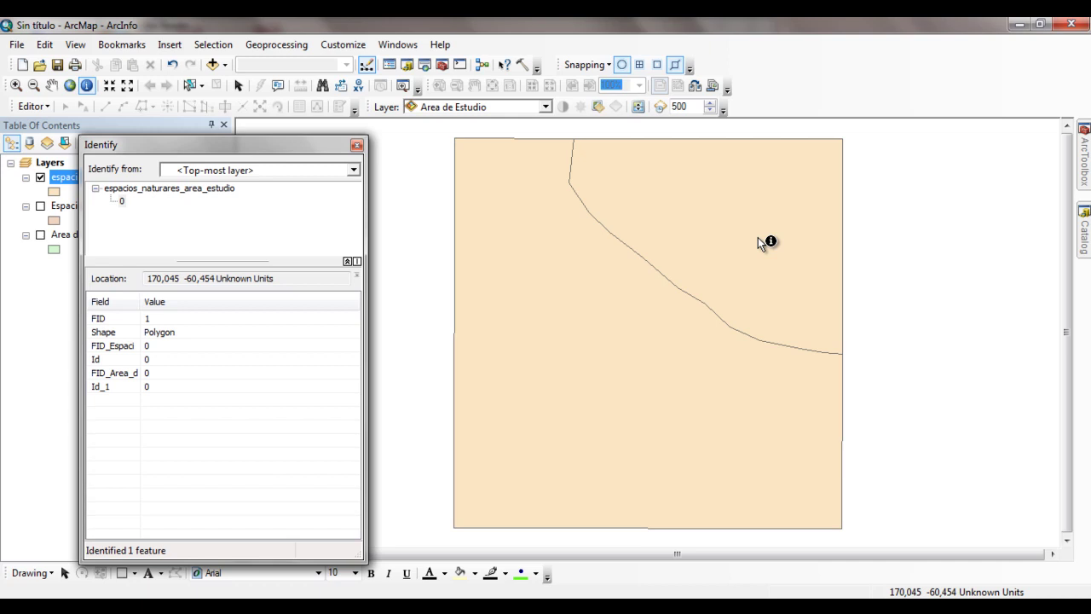
left_click(646, 352)
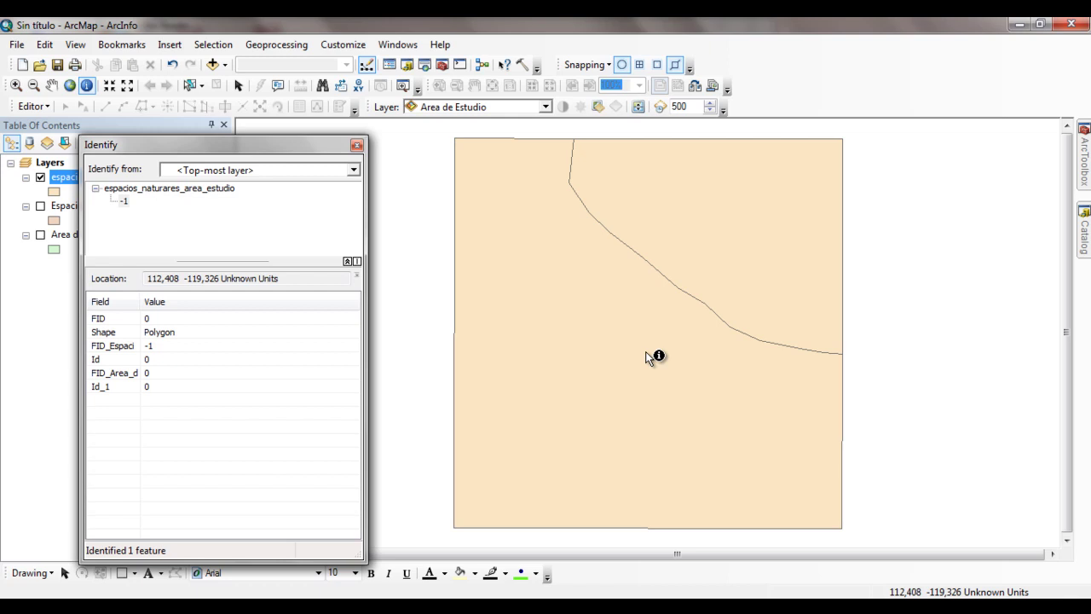
left_click(357, 145)
Open the union layer's attribute table and select each record in turn to match it with its polygon on the map.
right_click(158, 178)
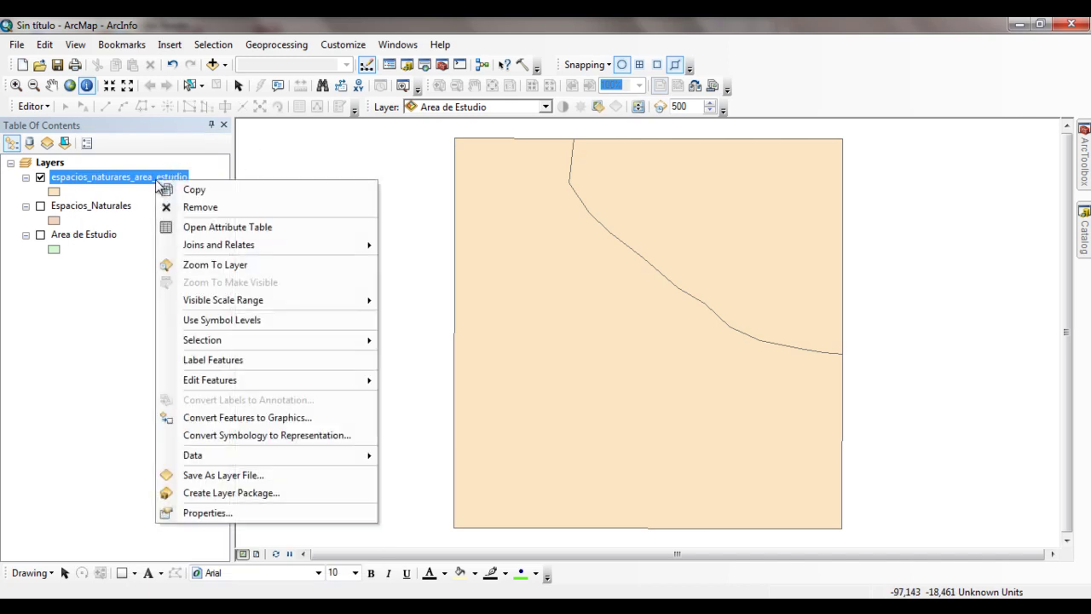
left_click(179, 231)
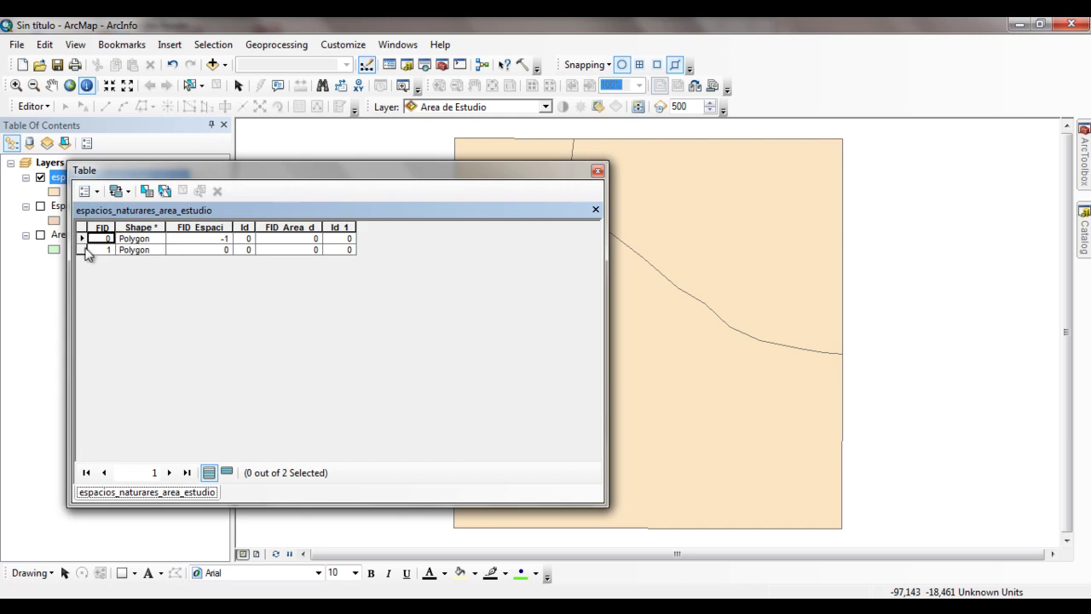
left_click(82, 239)
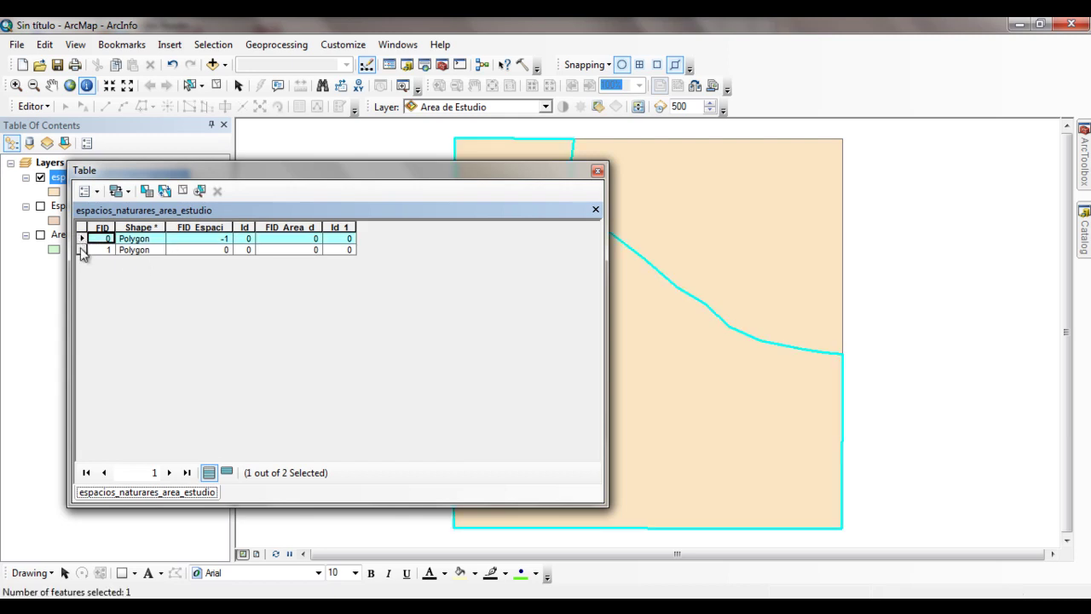
left_click(81, 250)
left_click_drag(606, 241, 409, 255)
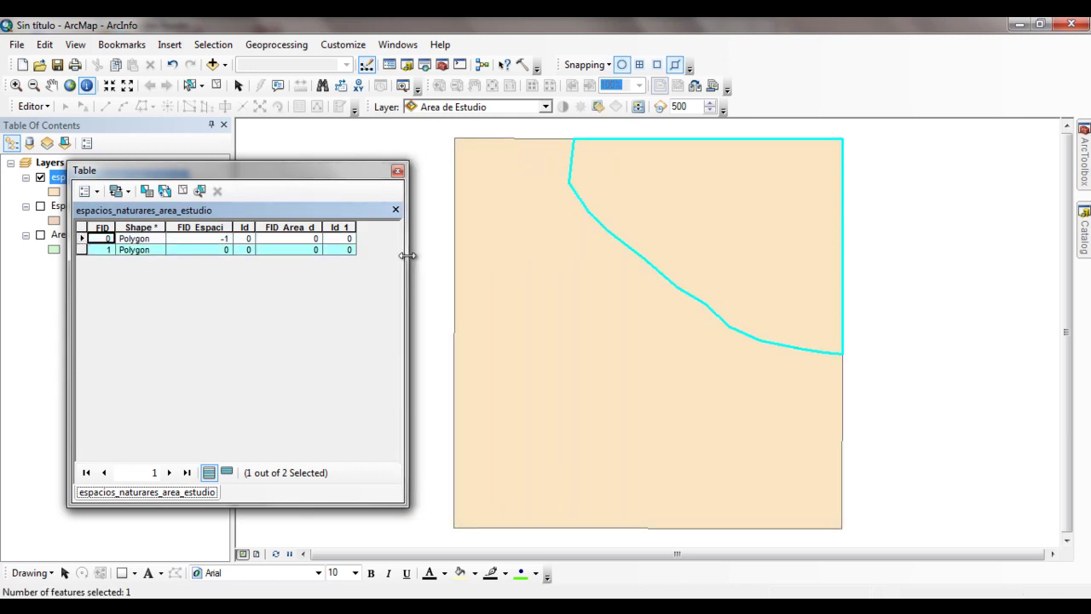
left_click(82, 238)
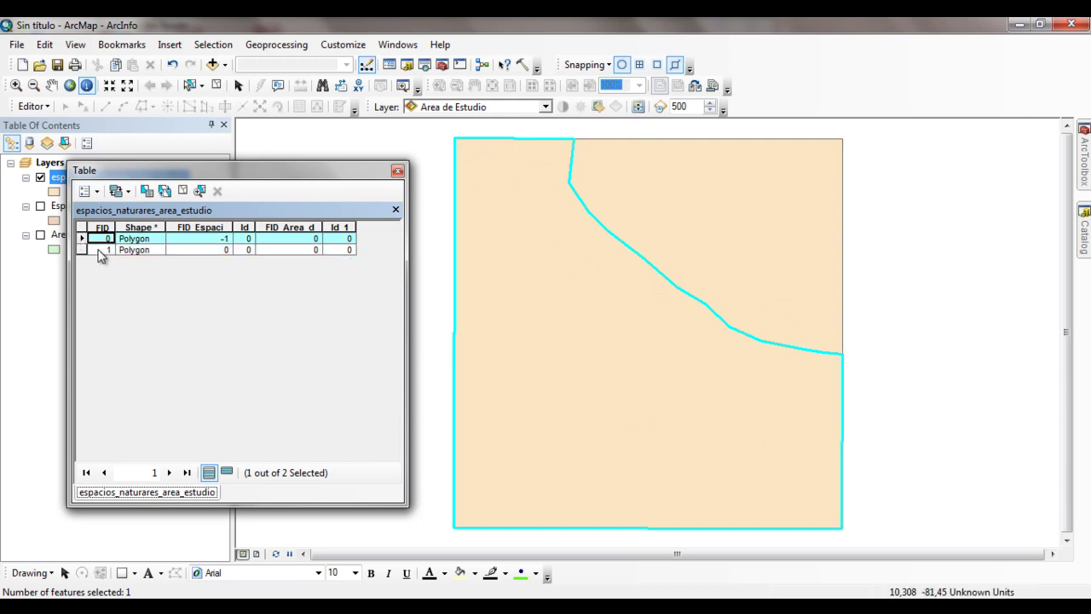
left_click(81, 250)
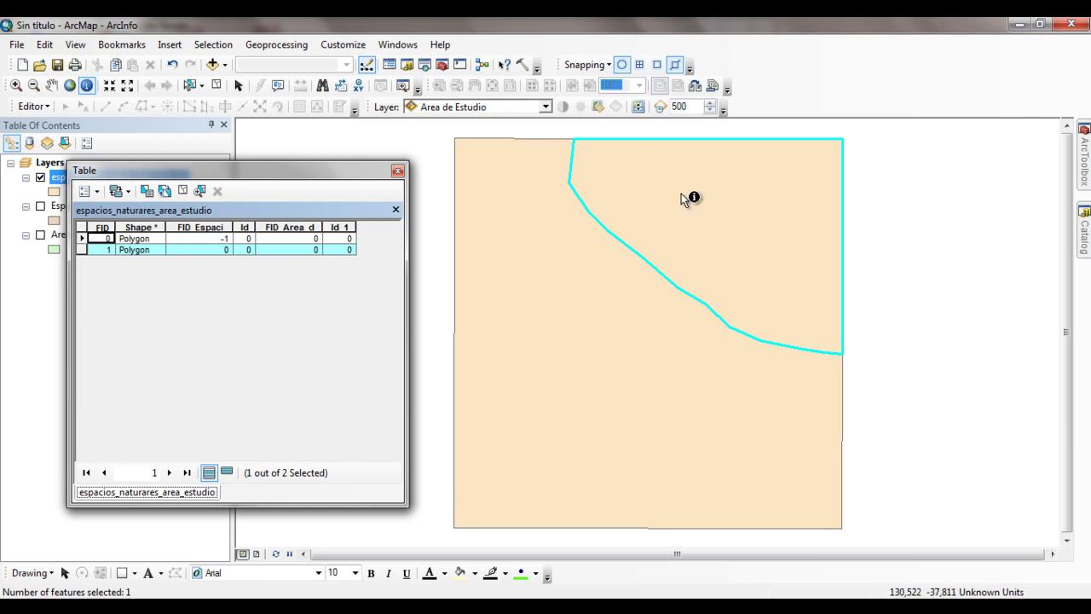
Add a Short Integer field named valor to the union layer's attribute table.
left_click(96, 191)
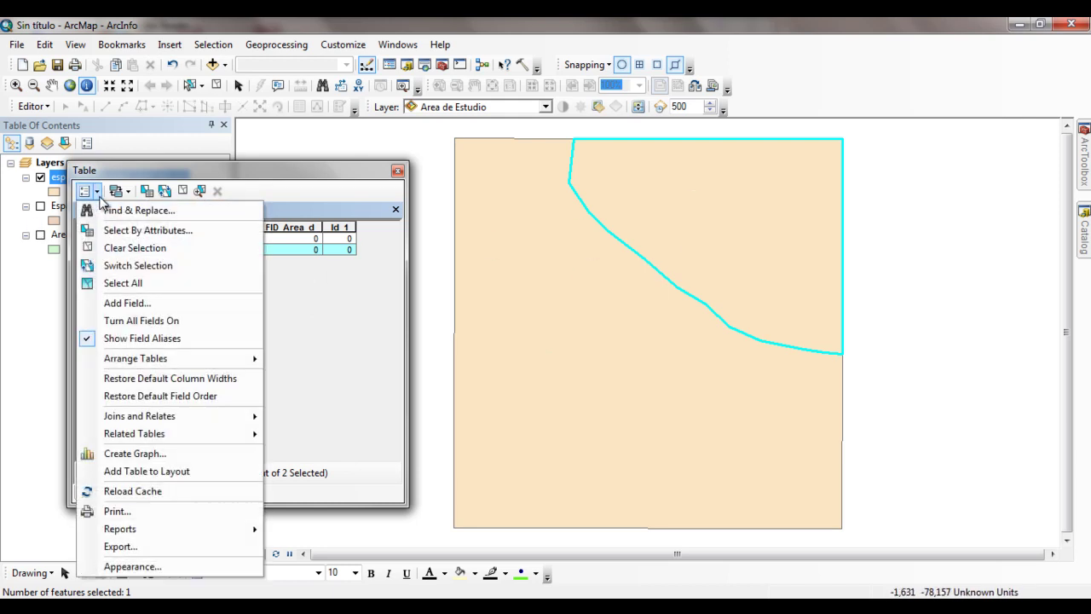
left_click(130, 305)
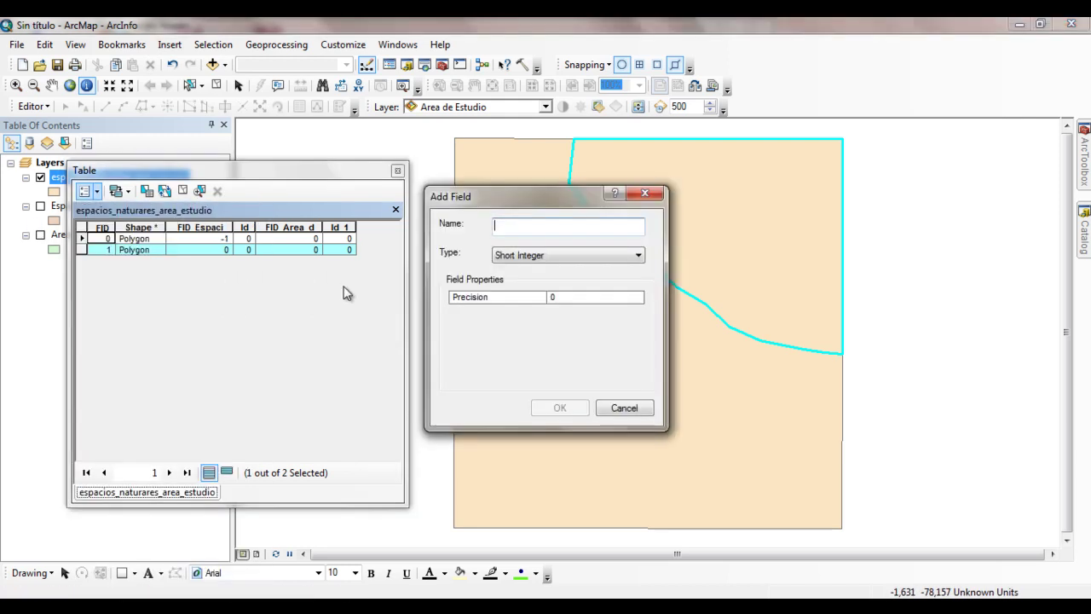
type("valor")
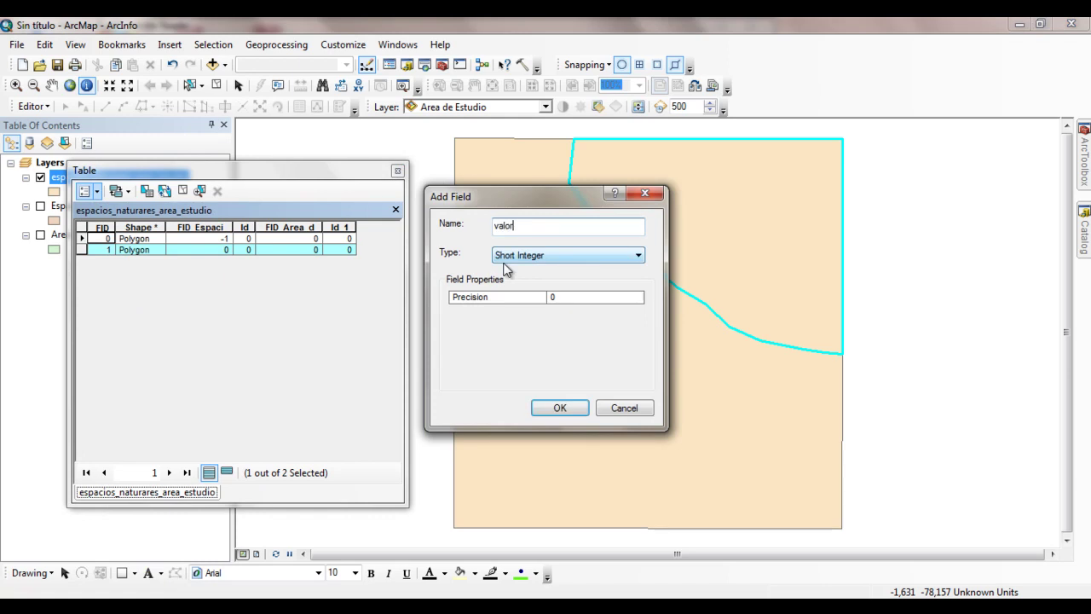
left_click(560, 410)
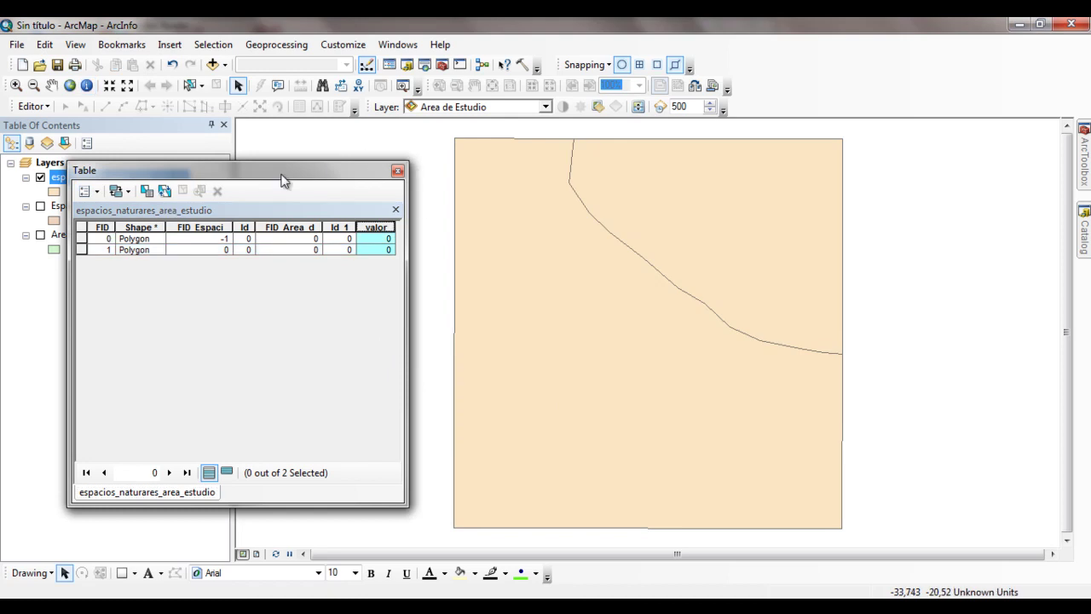
Start an edit session on the espacios_naturares_area_estudio layer.
left_click(33, 106)
left_click(60, 121)
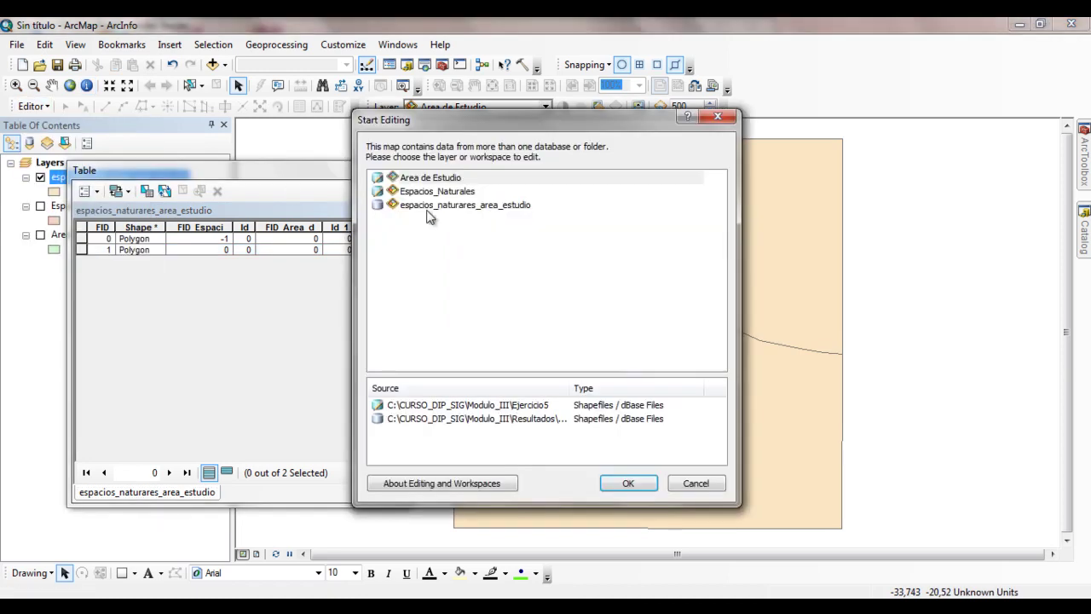
left_click(412, 207)
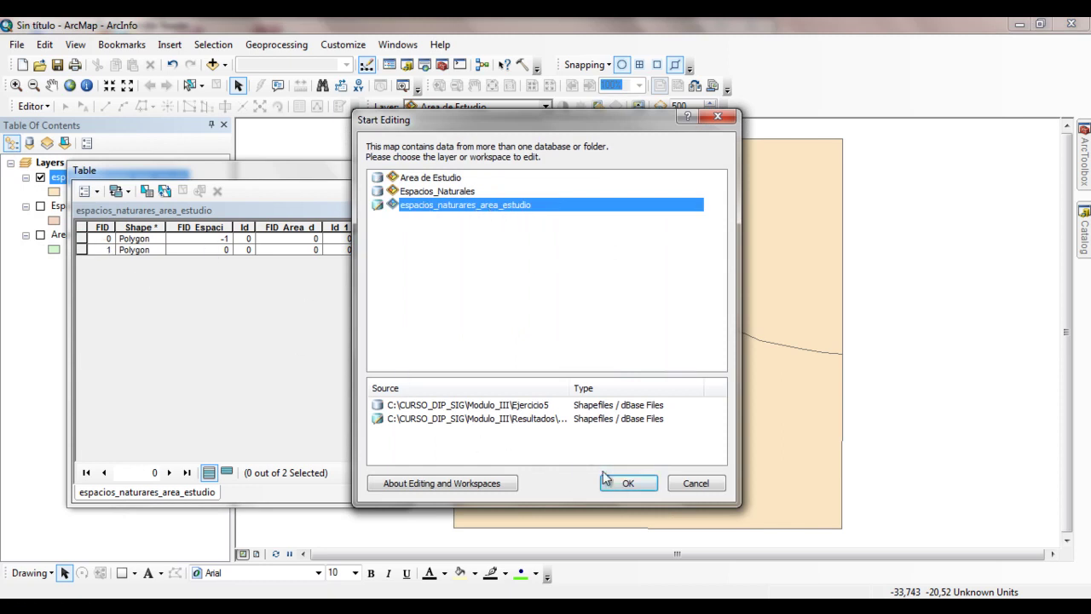
left_click(628, 484)
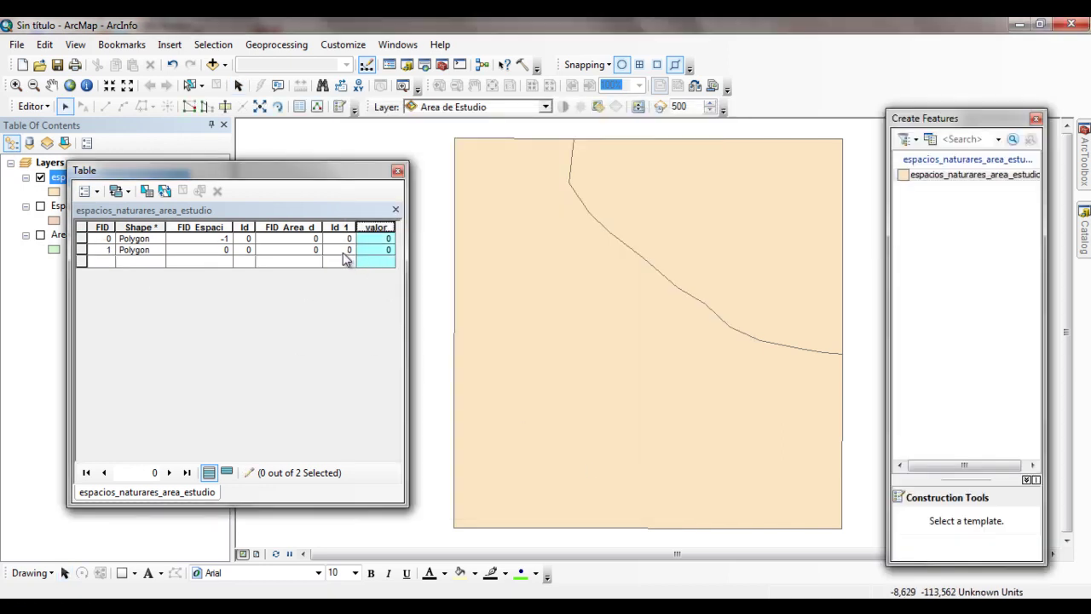
Set valor to 1 for the record of the polygon outside the natural area.
left_click(81, 239)
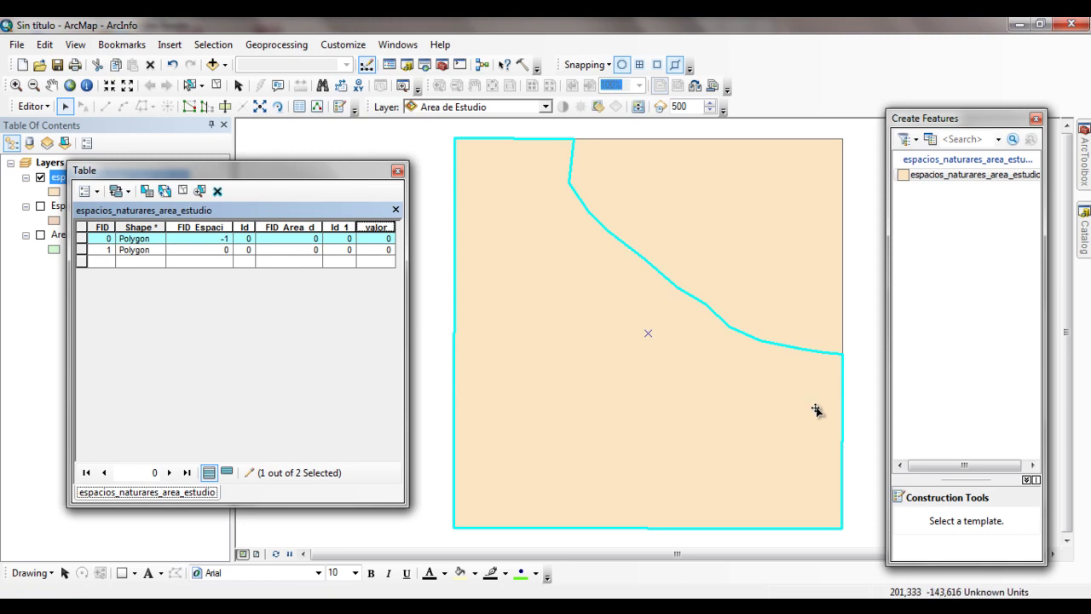
left_click(380, 239)
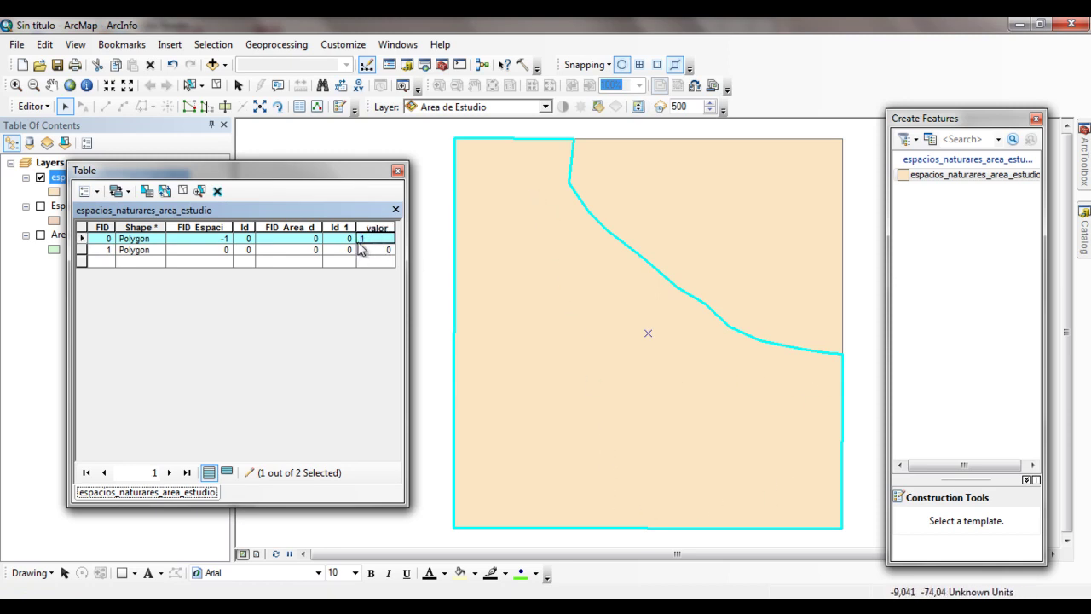
type("1")
key("Return")
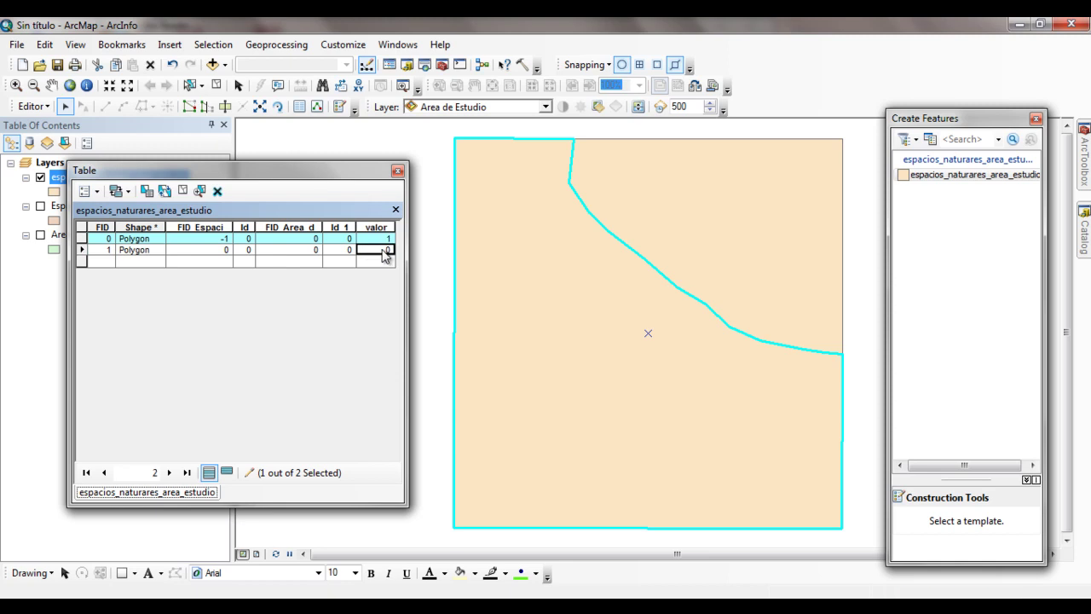
Select the two records alternately to check which polygon each valor entry belongs to.
left_click(82, 249)
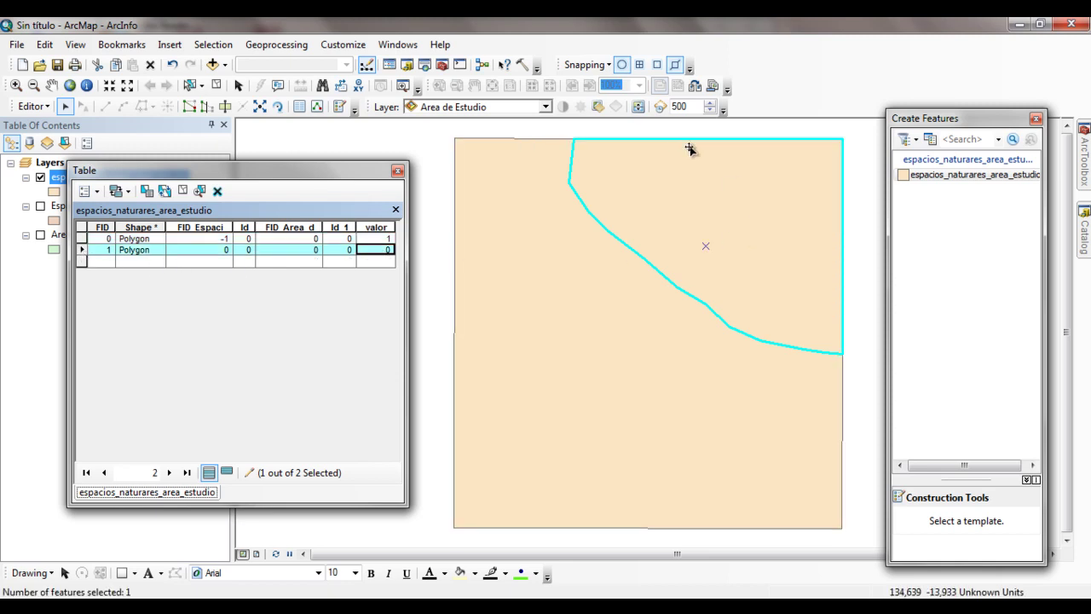
left_click(381, 239)
left_click(82, 239)
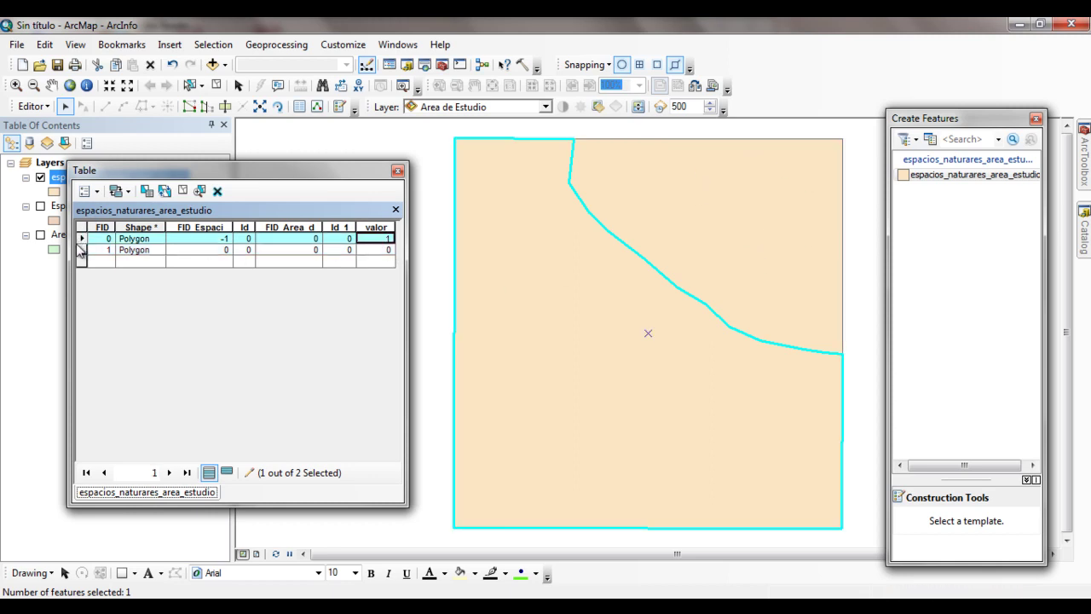
left_click(80, 252)
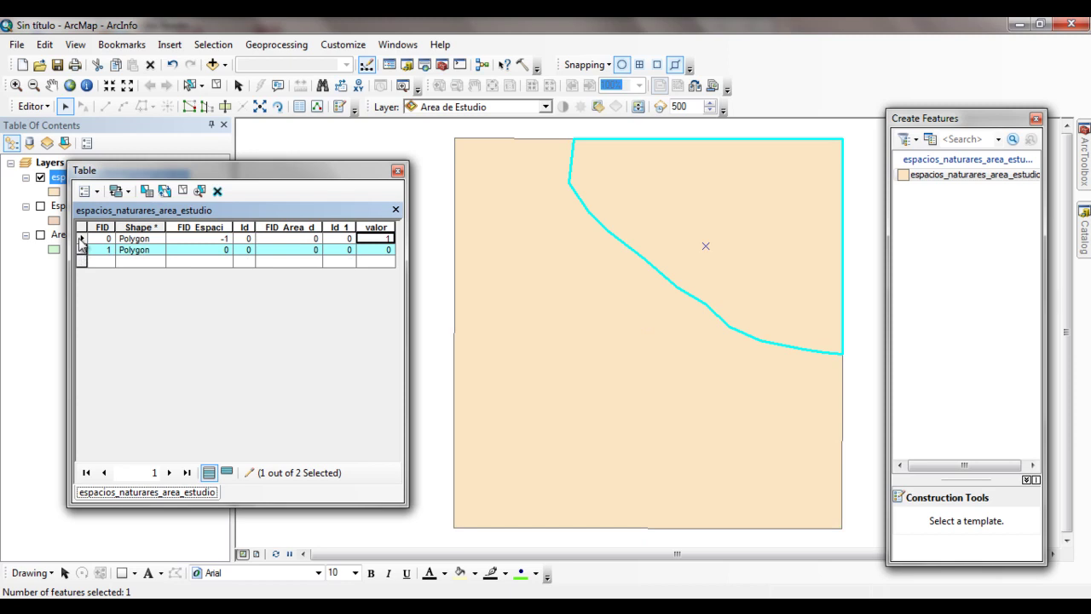
left_click(82, 240)
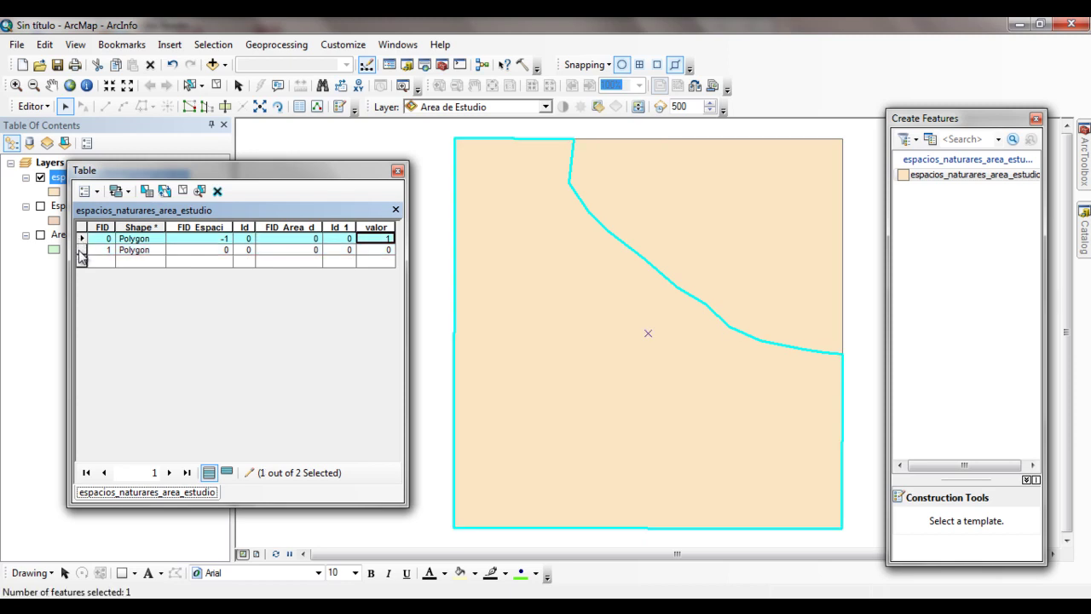
left_click(81, 251)
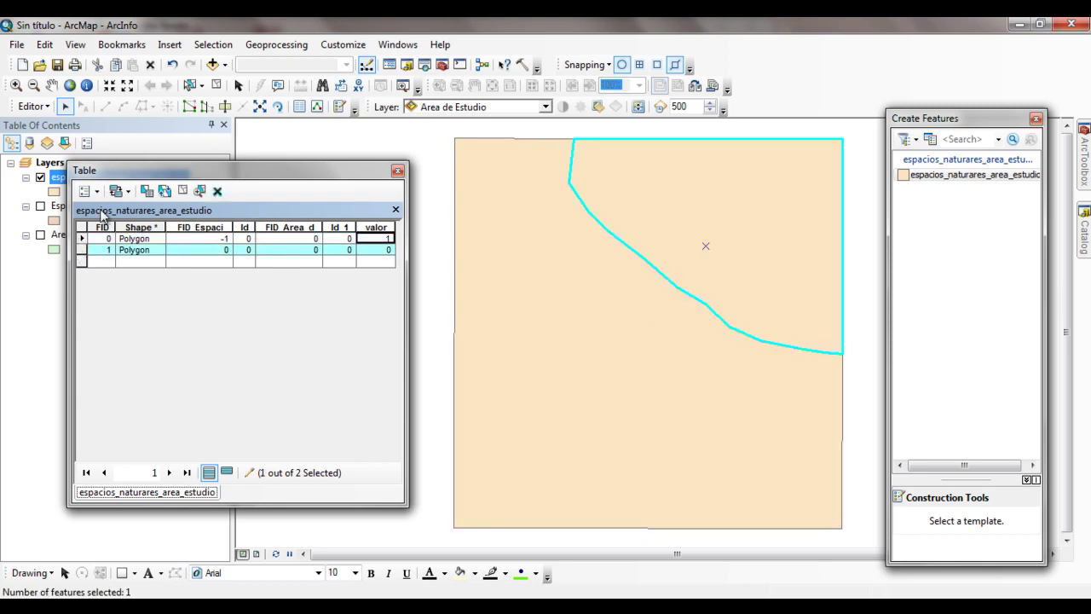
Save the attribute edits and end the edit session, leaving the table closed and no features selected.
left_click(33, 107)
left_click(51, 160)
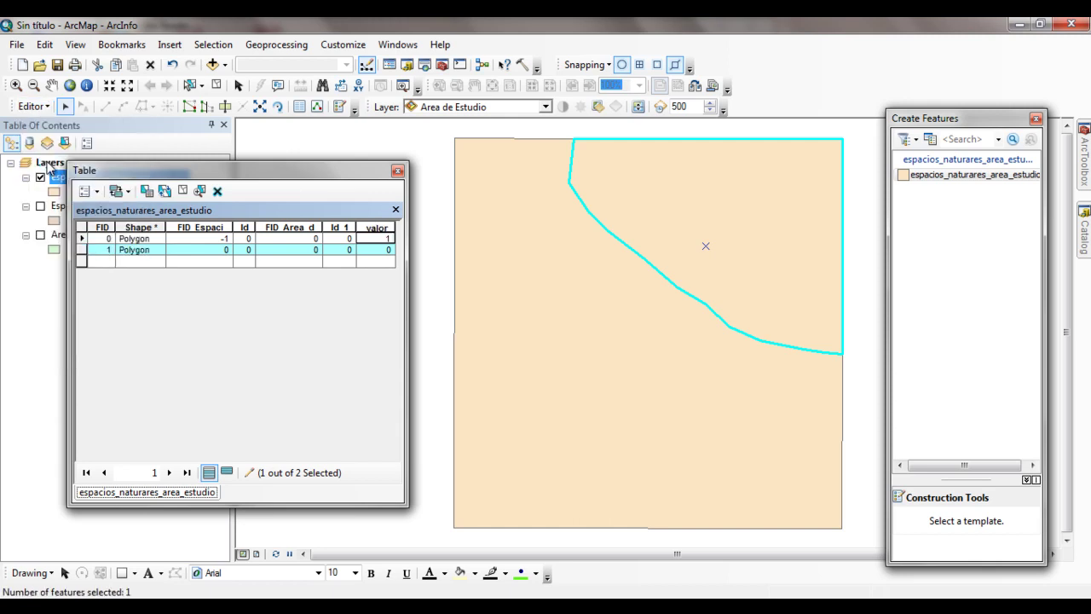
left_click(397, 171)
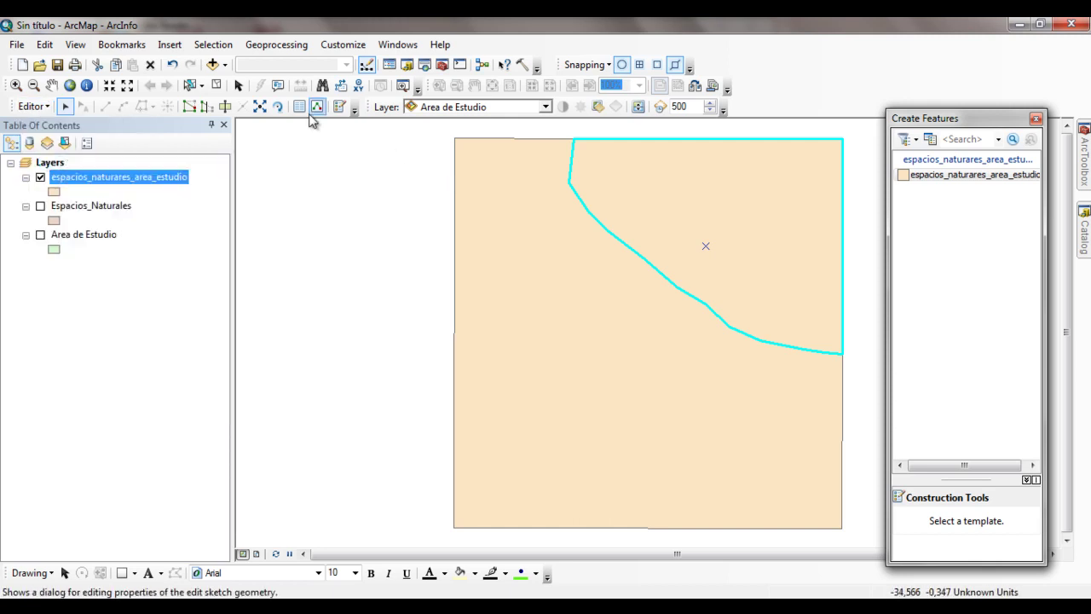
left_click(216, 86)
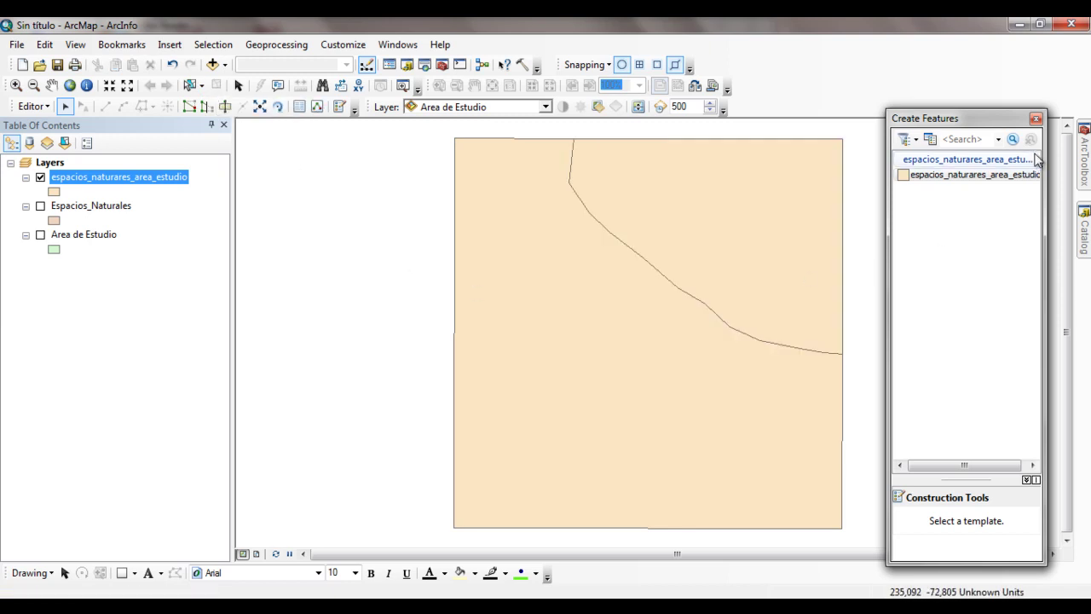
left_click(34, 107)
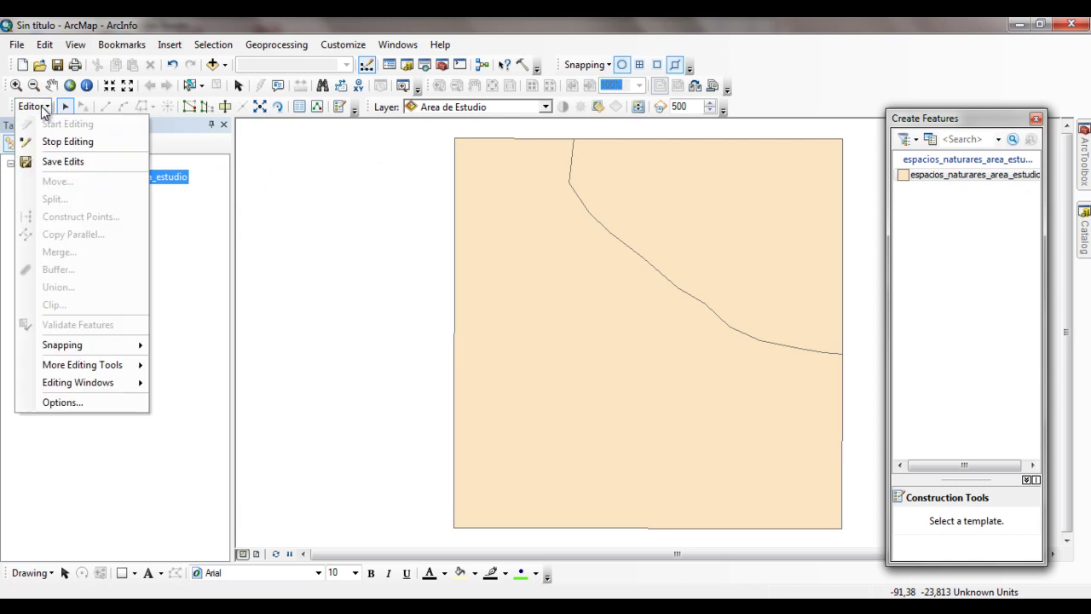
left_click(68, 142)
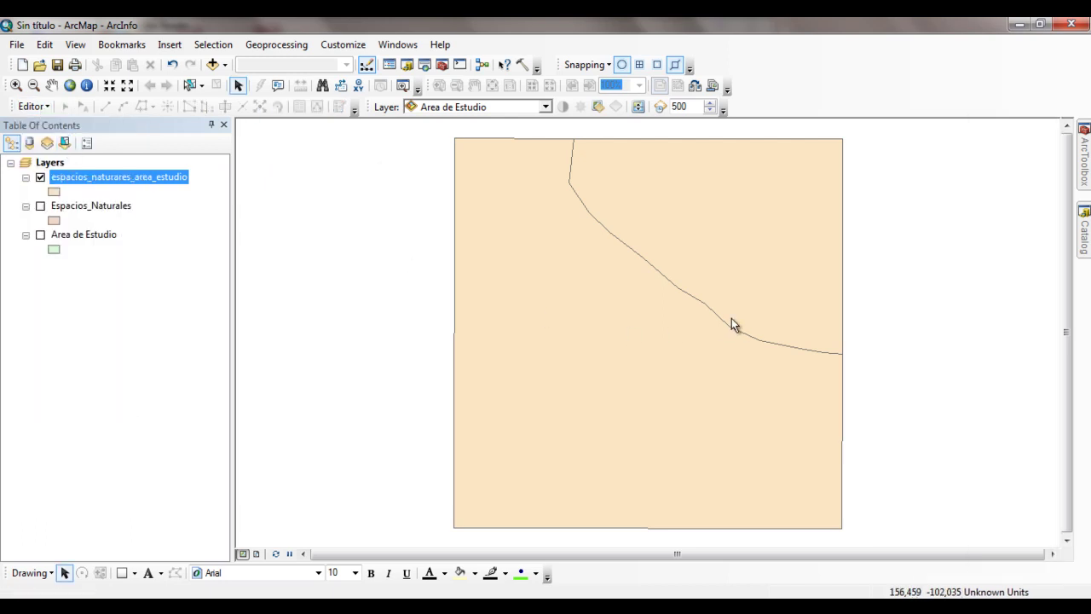
Reopen the union layer's attribute table and compare each record's valor with its polygon on the map.
right_click(79, 177)
left_click(120, 226)
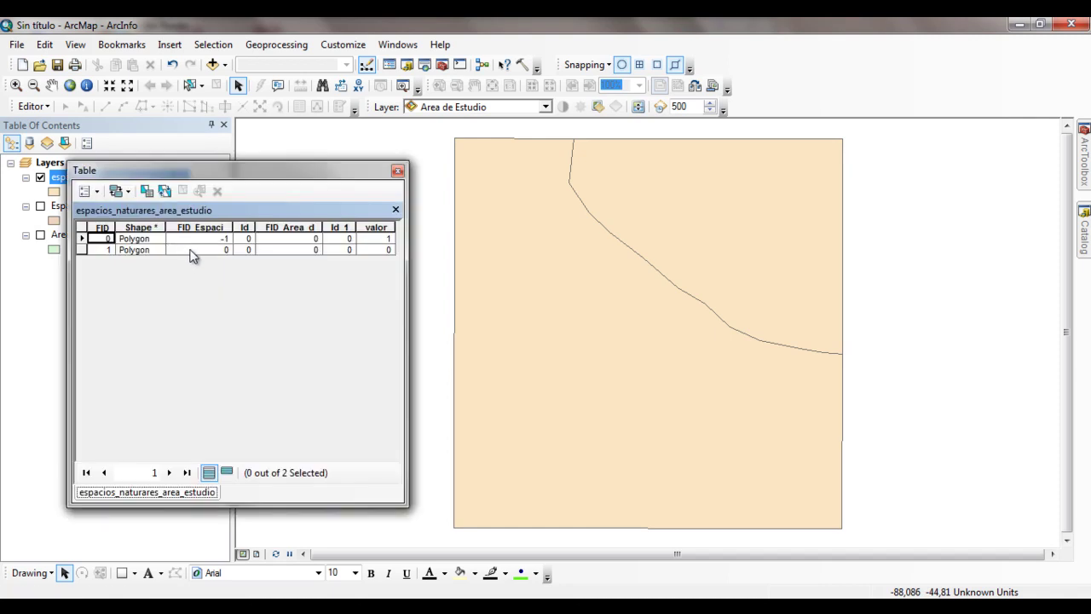
left_click(82, 238)
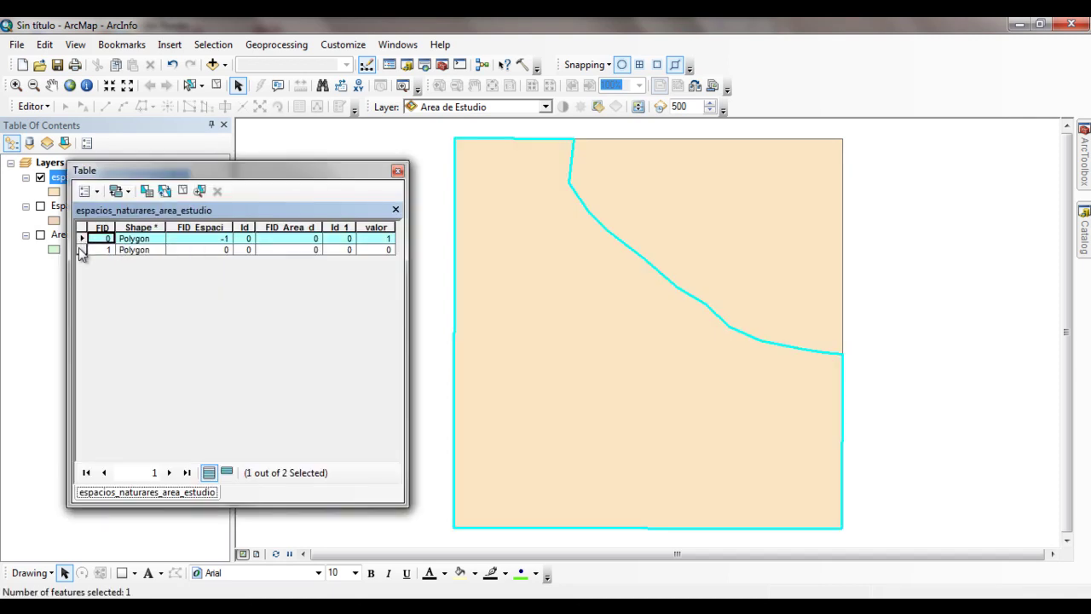
left_click(77, 249)
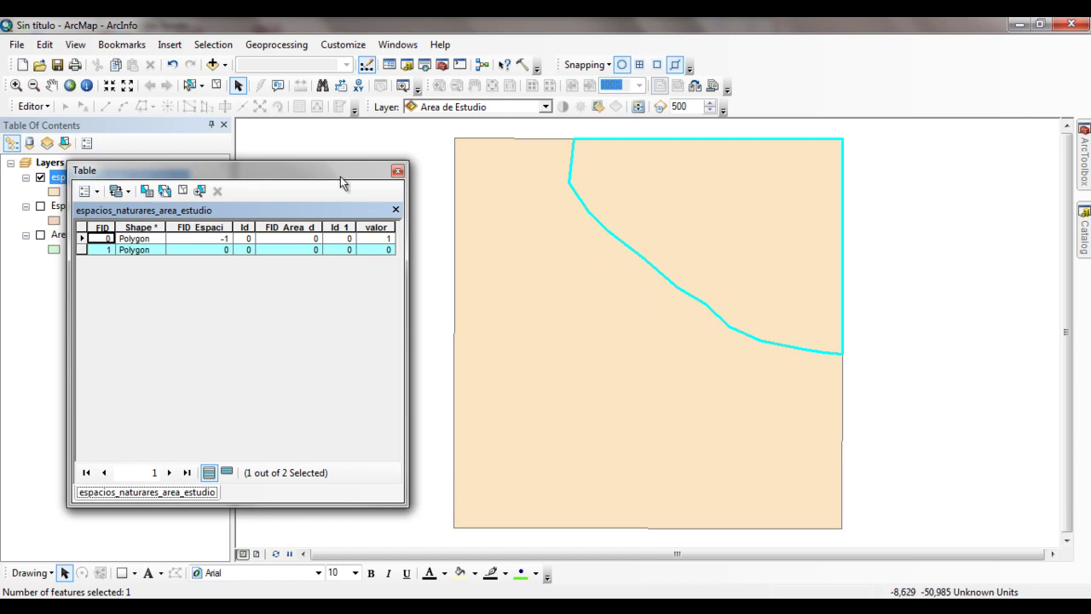
left_click(288, 45)
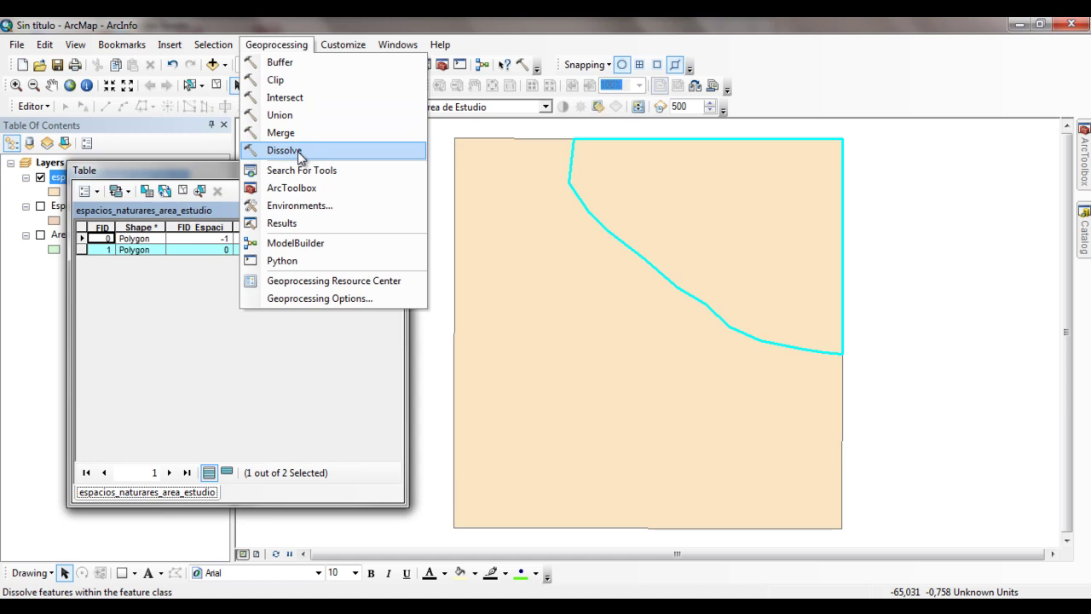
left_click(83, 240)
left_click(83, 250)
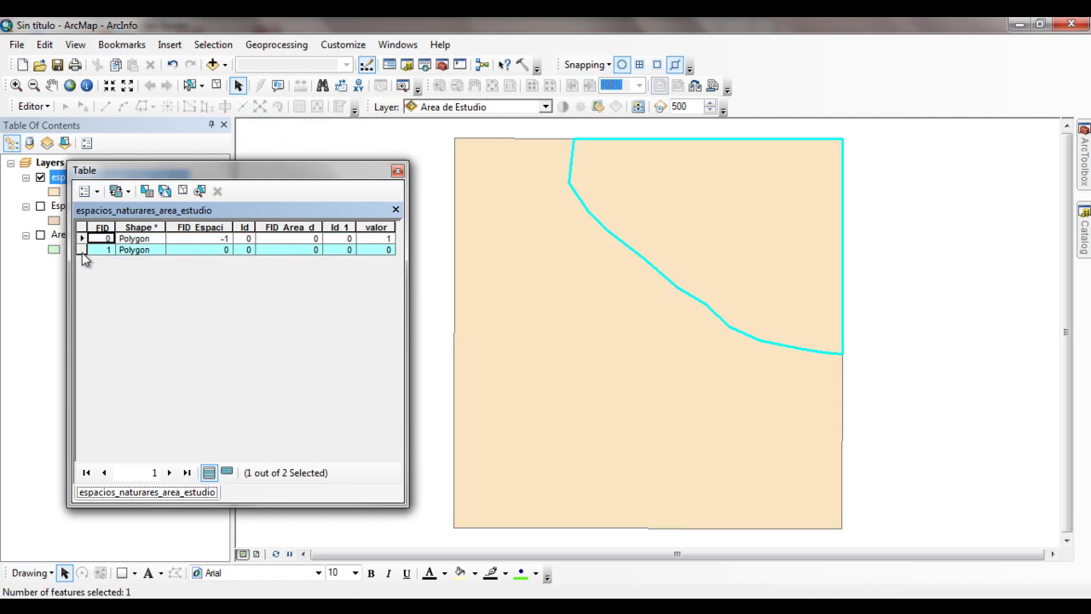
left_click(82, 239)
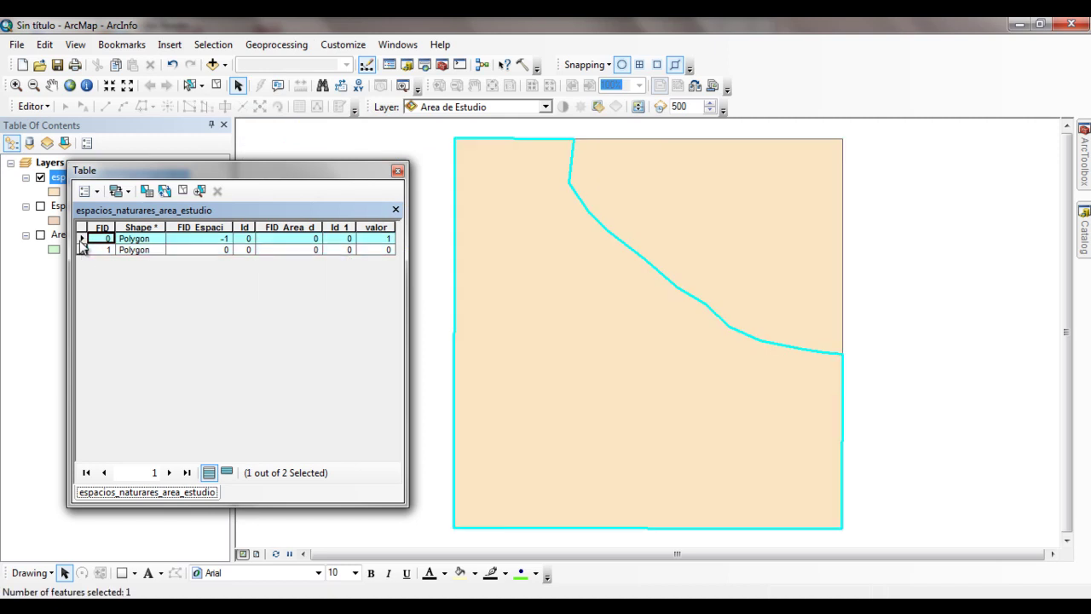
left_click(82, 250)
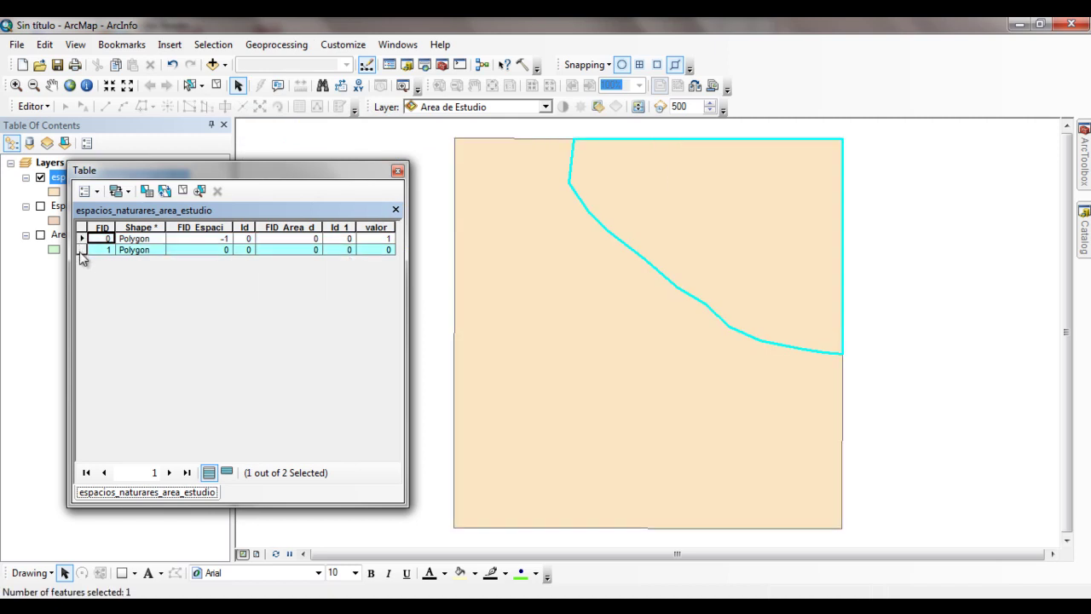
left_click(397, 171)
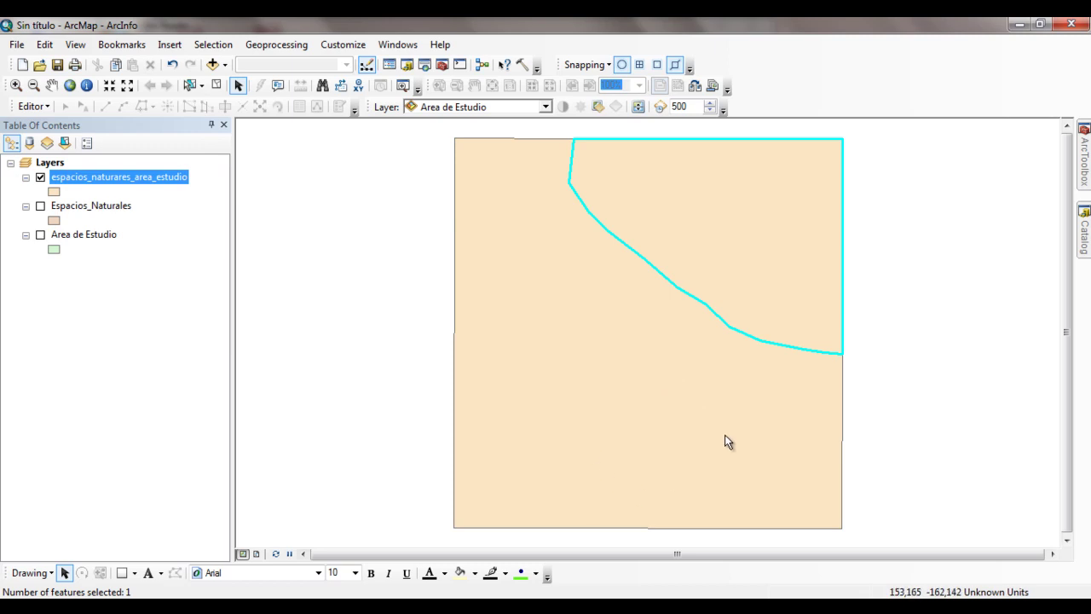
Return the map to its full extent and clear the polygon selection.
left_click(276, 45)
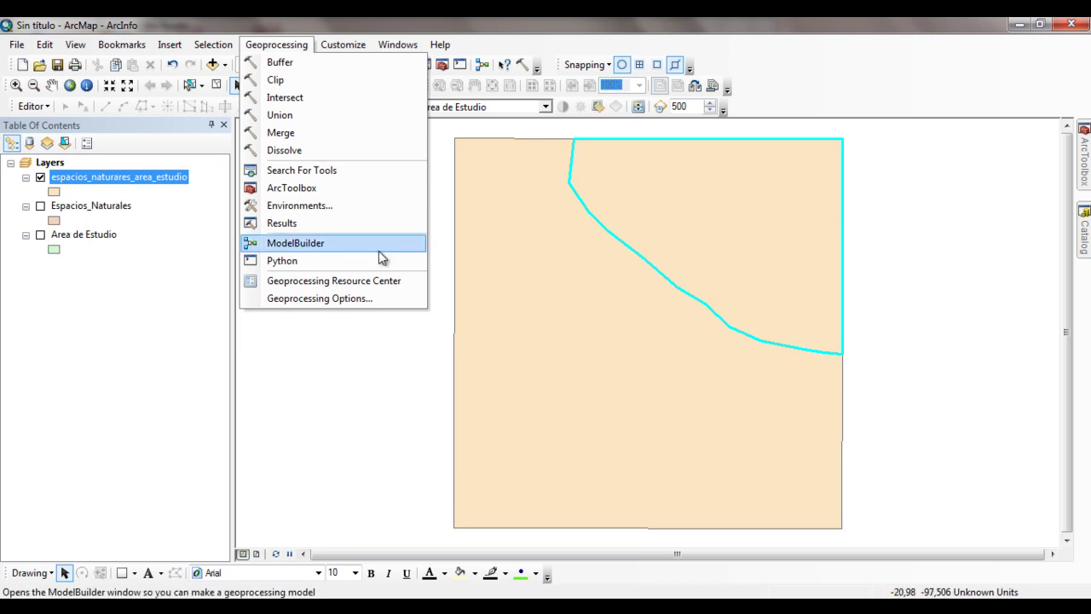
left_click(56, 89)
left_click_drag(272, 248, 651, 336)
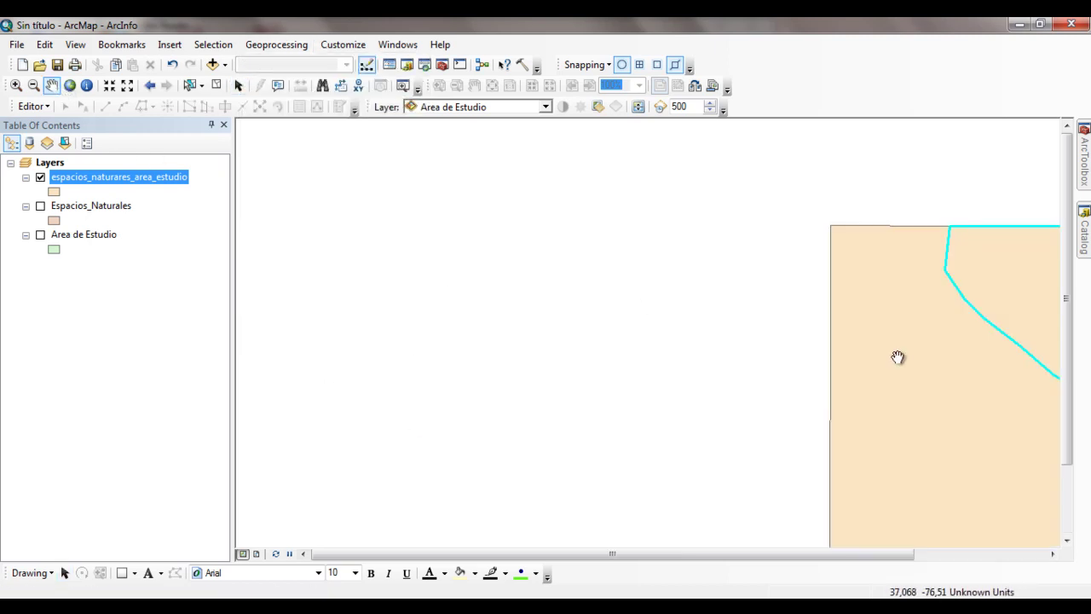
left_click_drag(904, 358, 601, 289)
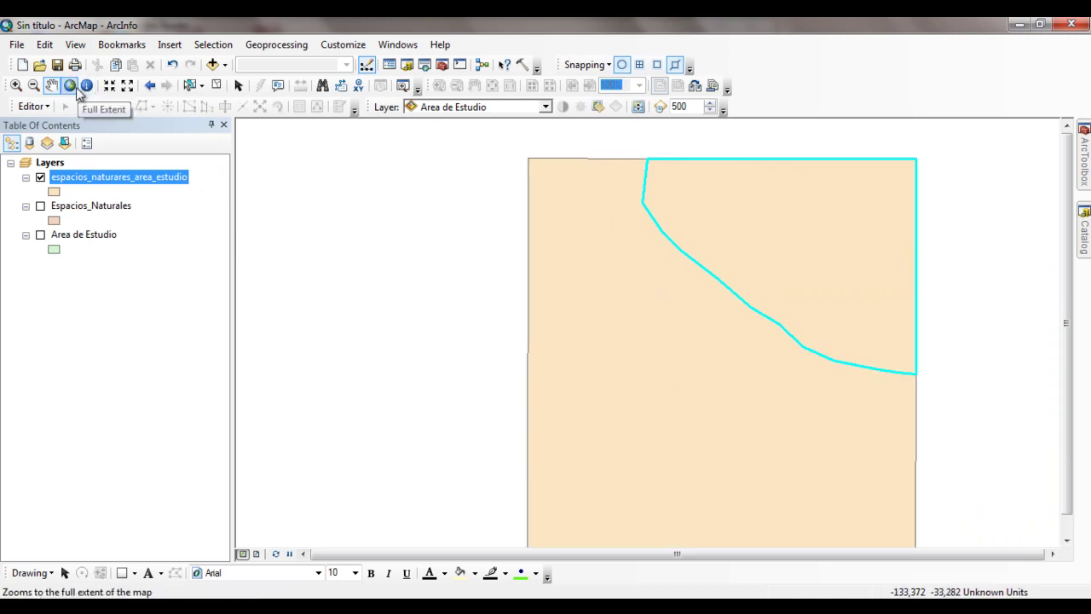
left_click(71, 88)
left_click(216, 85)
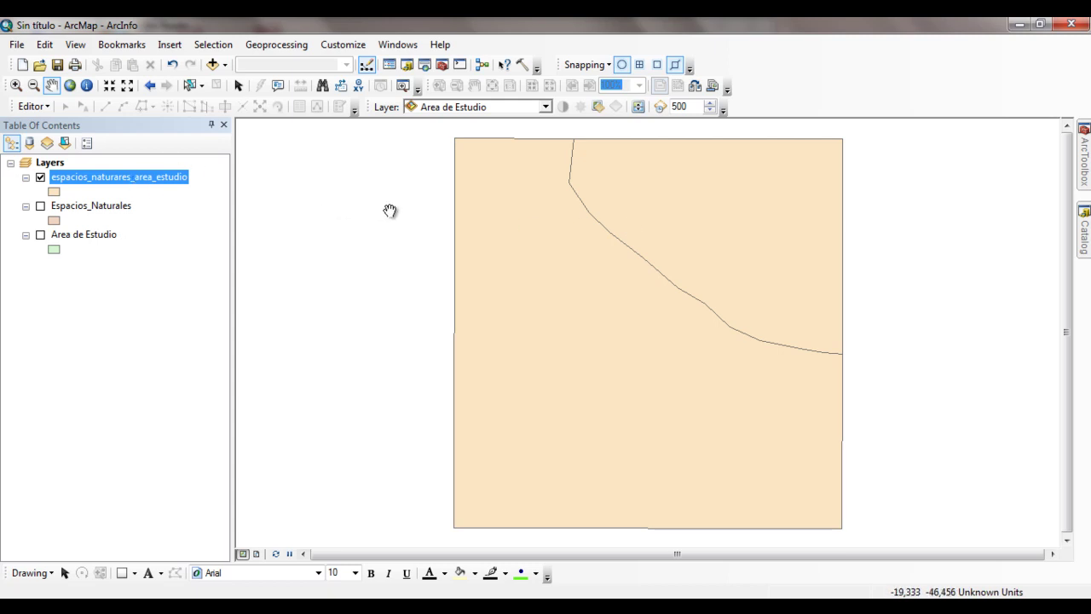
Identify the polygons inside and outside the natural area and check the valor attribute of each.
left_click(87, 85)
left_click(725, 195)
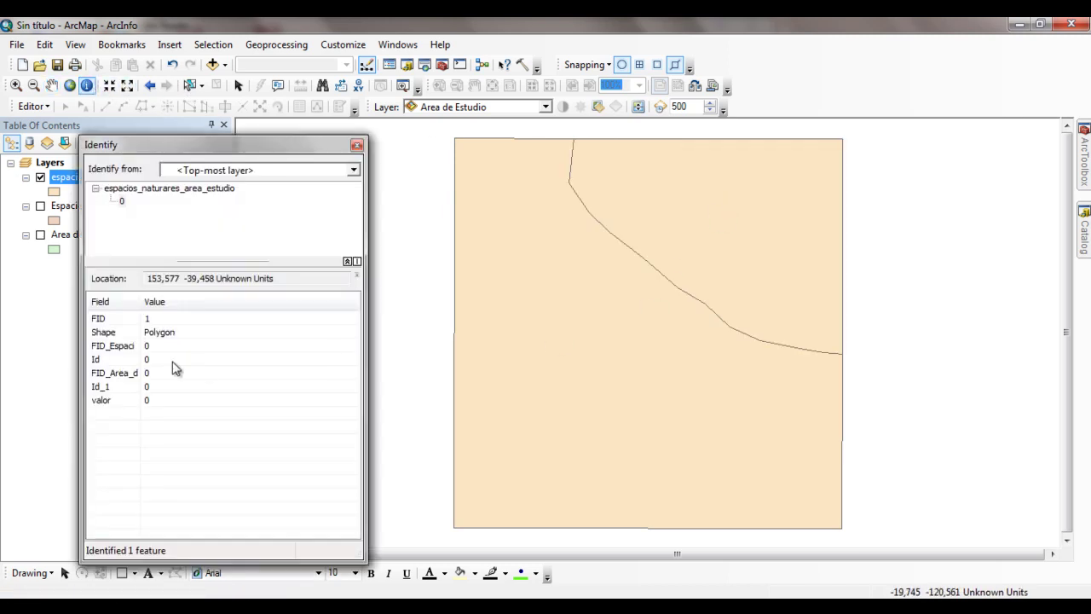
left_click(159, 399)
left_click(596, 383)
left_click(152, 405)
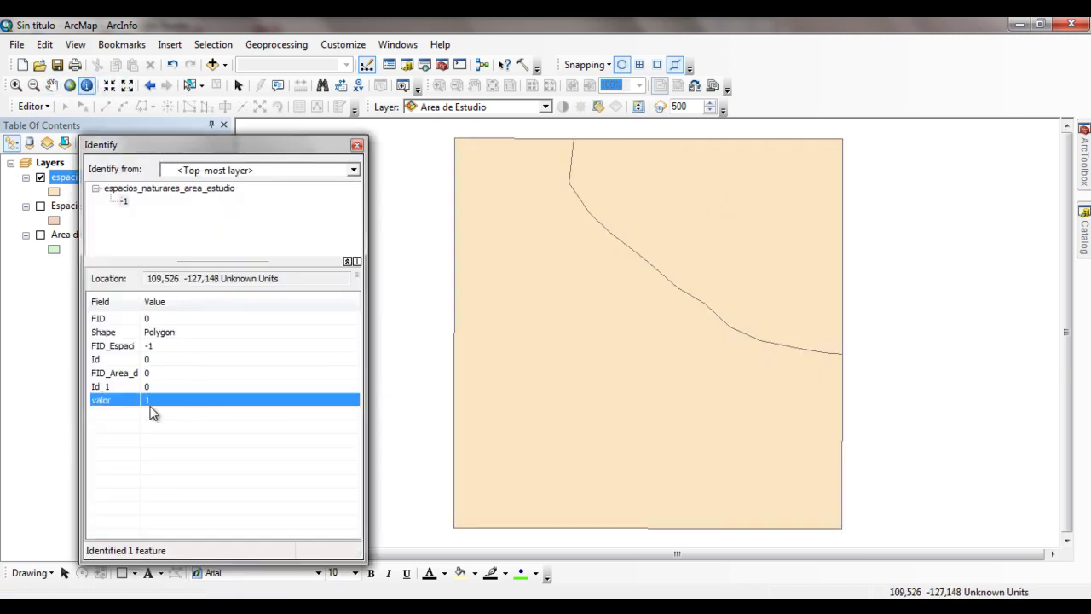
left_click(356, 145)
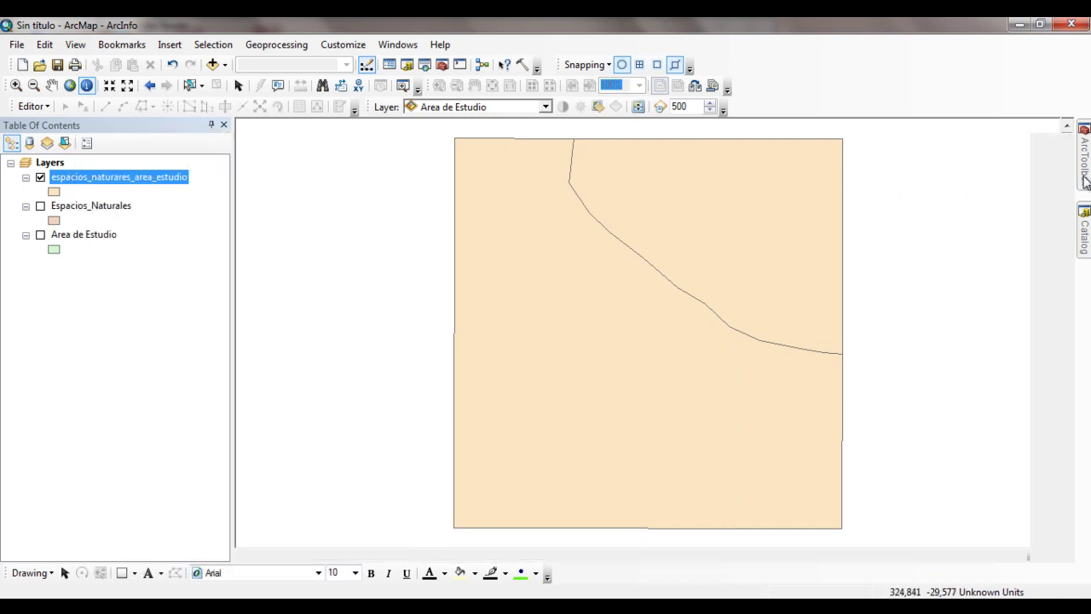
Open the Polygon to Raster conversion tool and choose espacios_naturares_area_estudio as the input features.
mouse_move(1085, 181)
left_click_drag(1066, 368, 1048, 195)
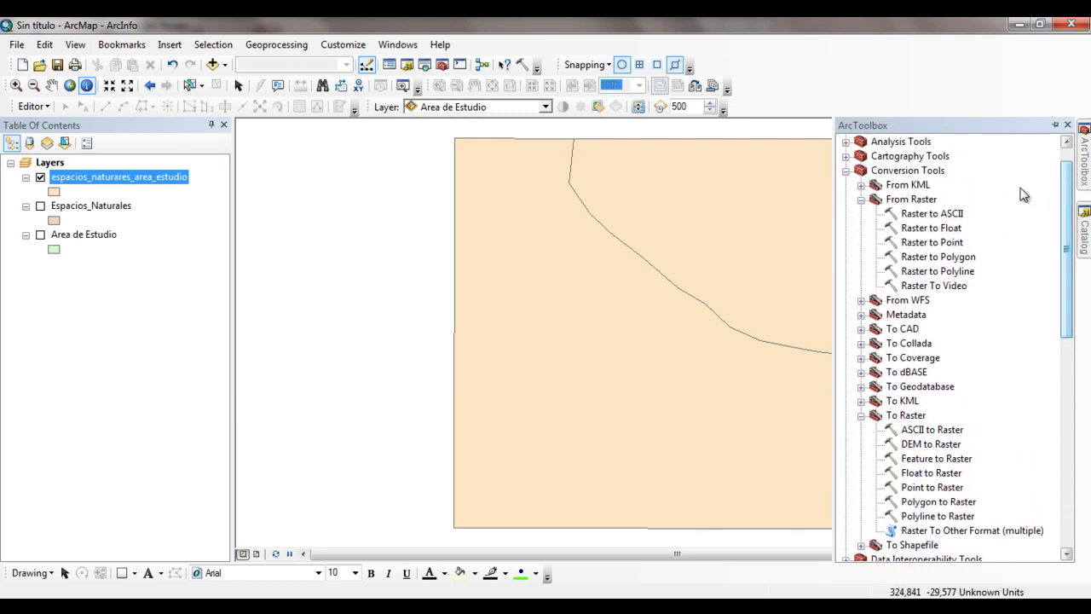
left_click(910, 171)
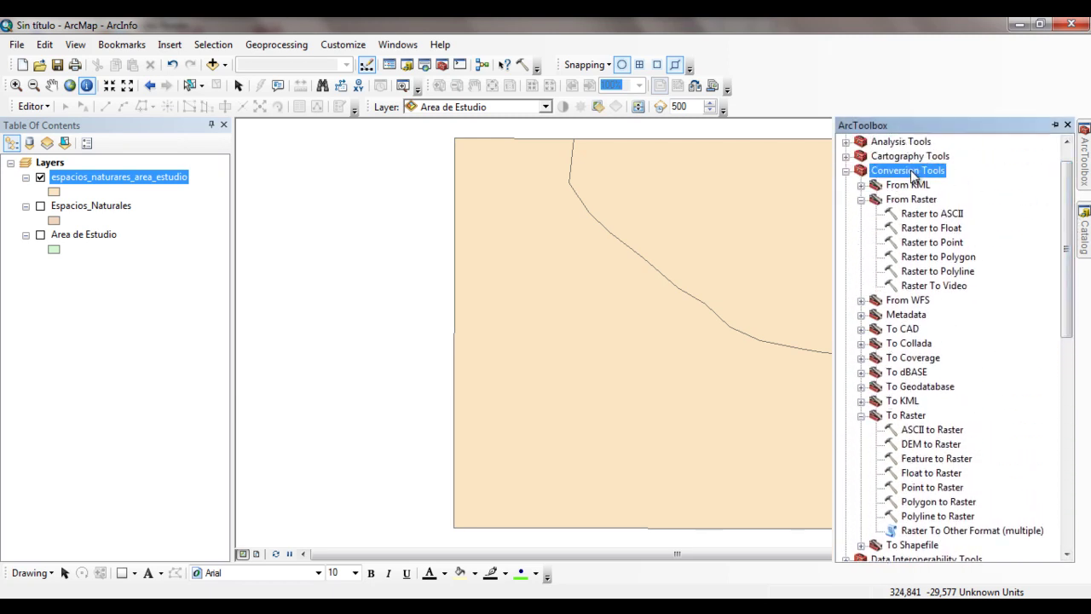
left_click(915, 417)
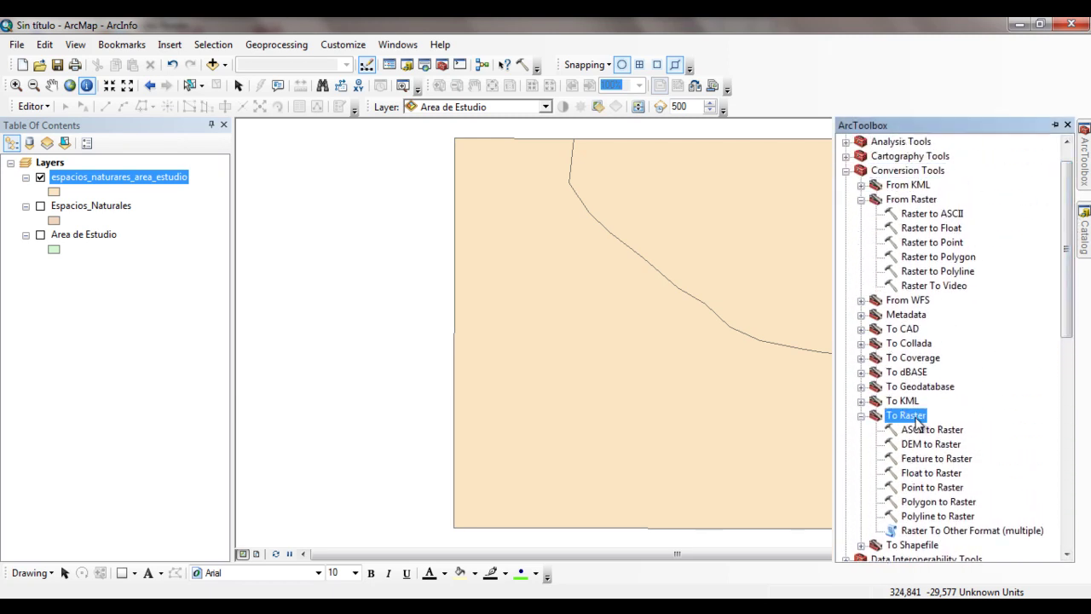
left_click(933, 508)
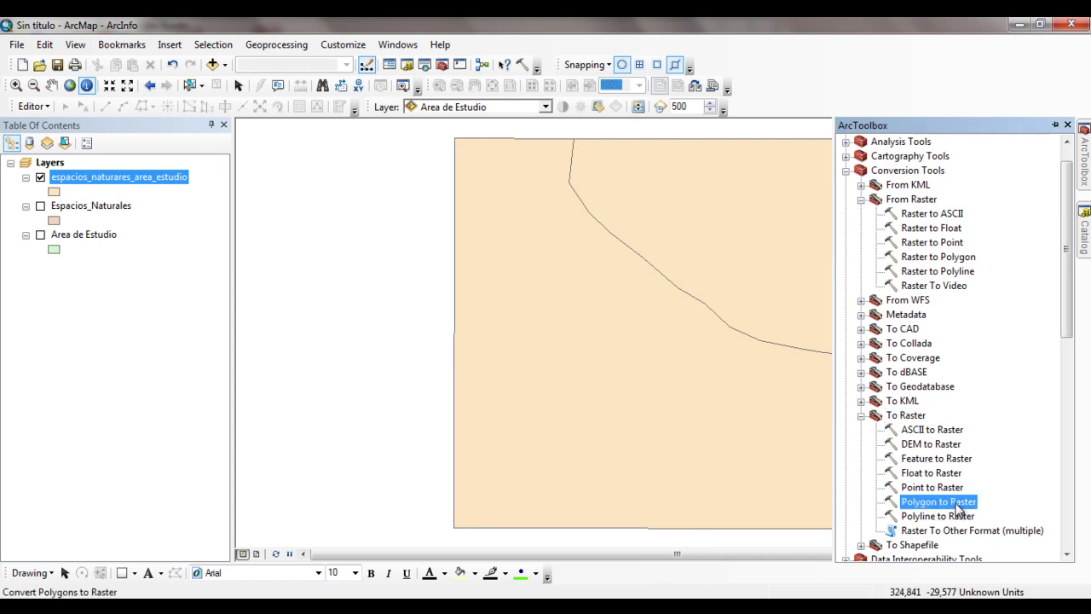
double_click(956, 505)
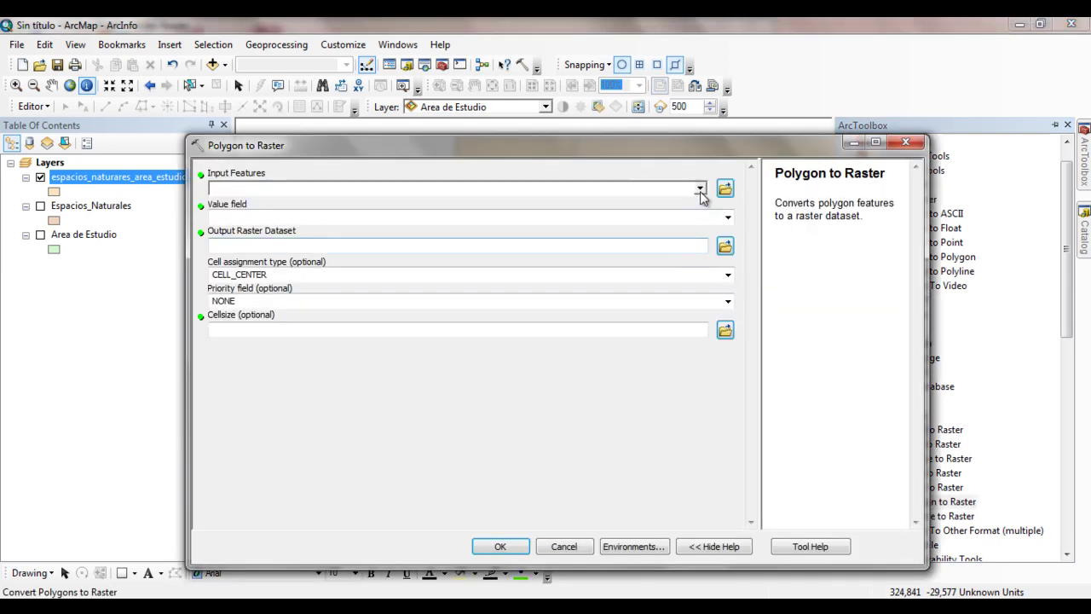
left_click(700, 189)
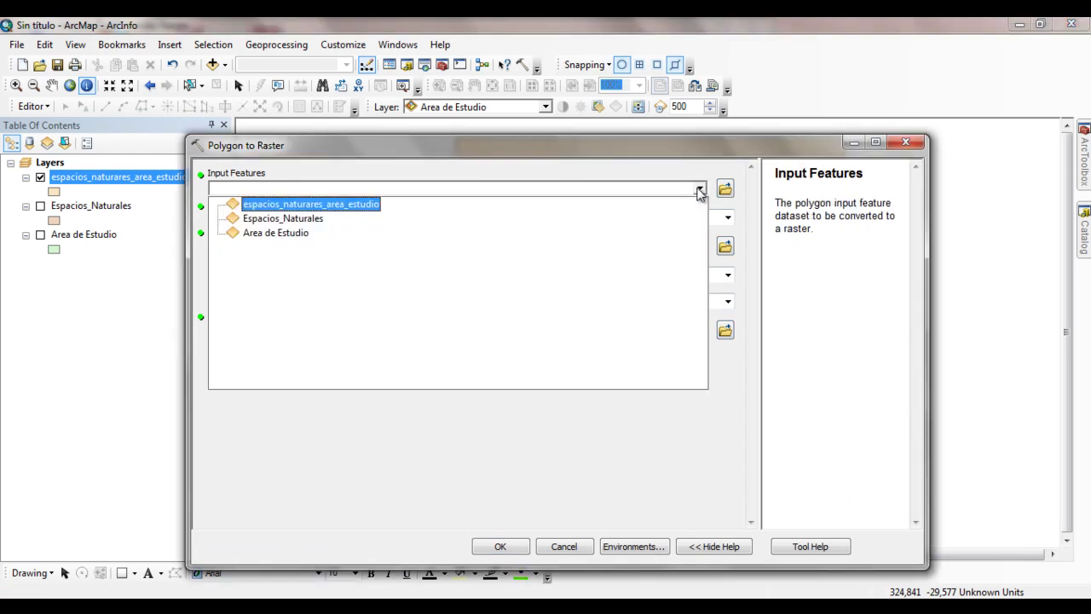
left_click(334, 206)
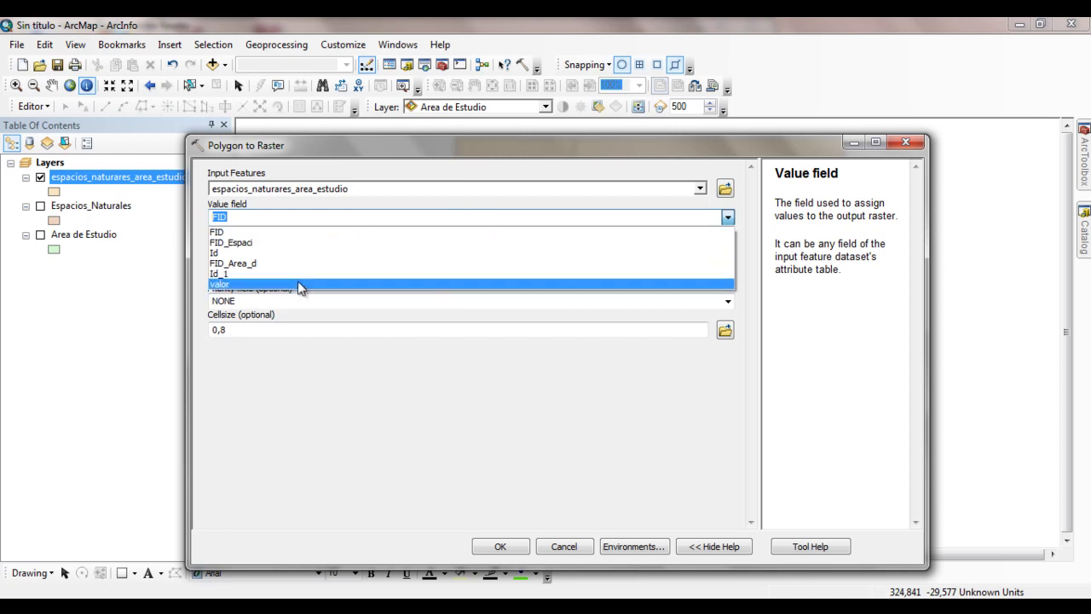
Use valor as the value field and save the output raster as espac_nat in Resultados\Ejercicio_5.
left_click(296, 284)
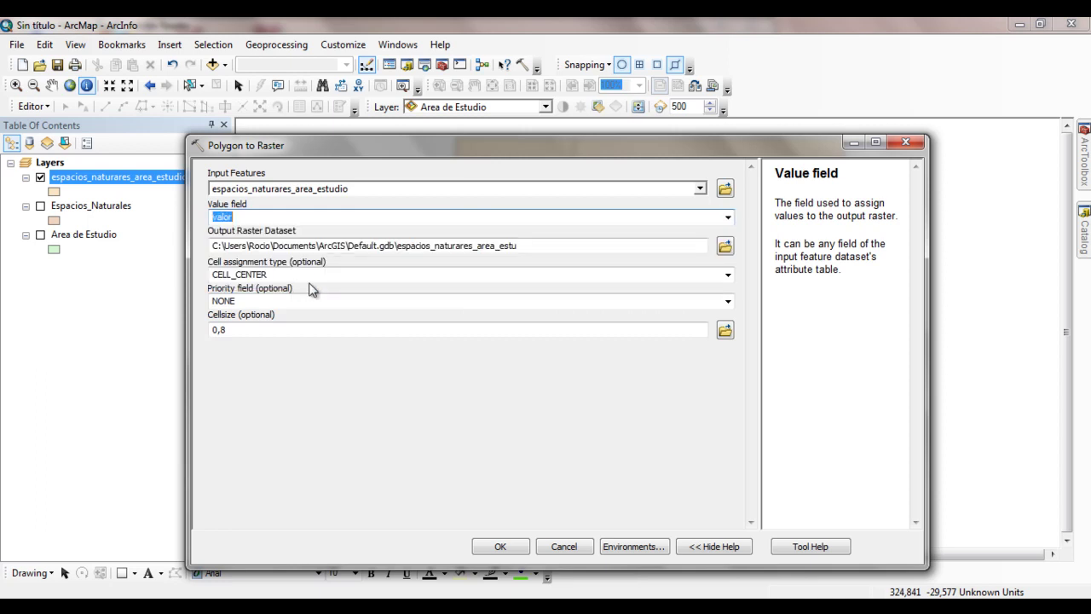
left_click(725, 246)
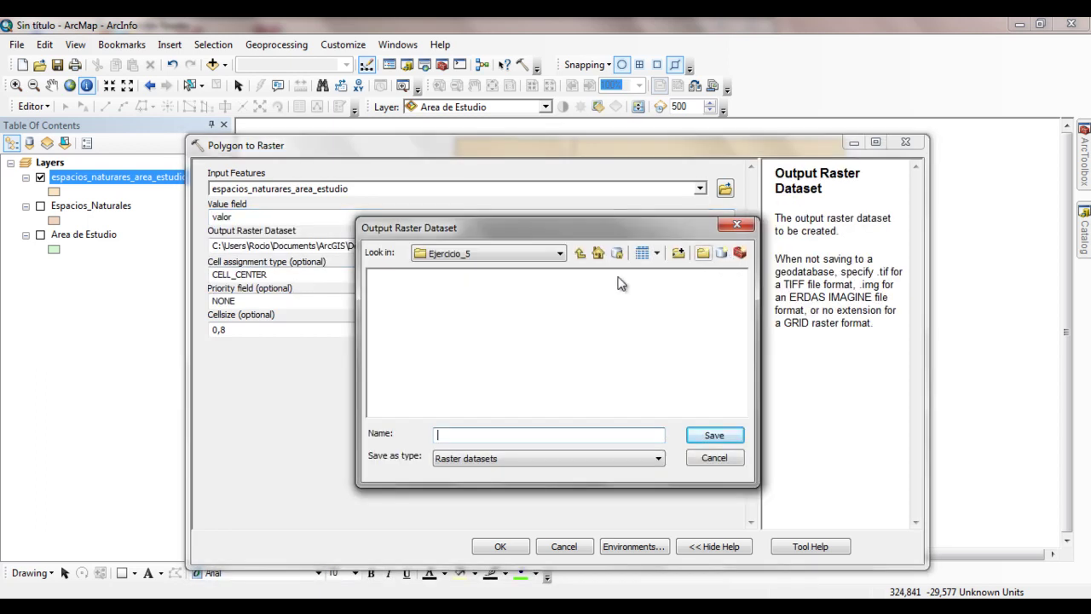
left_click(580, 254)
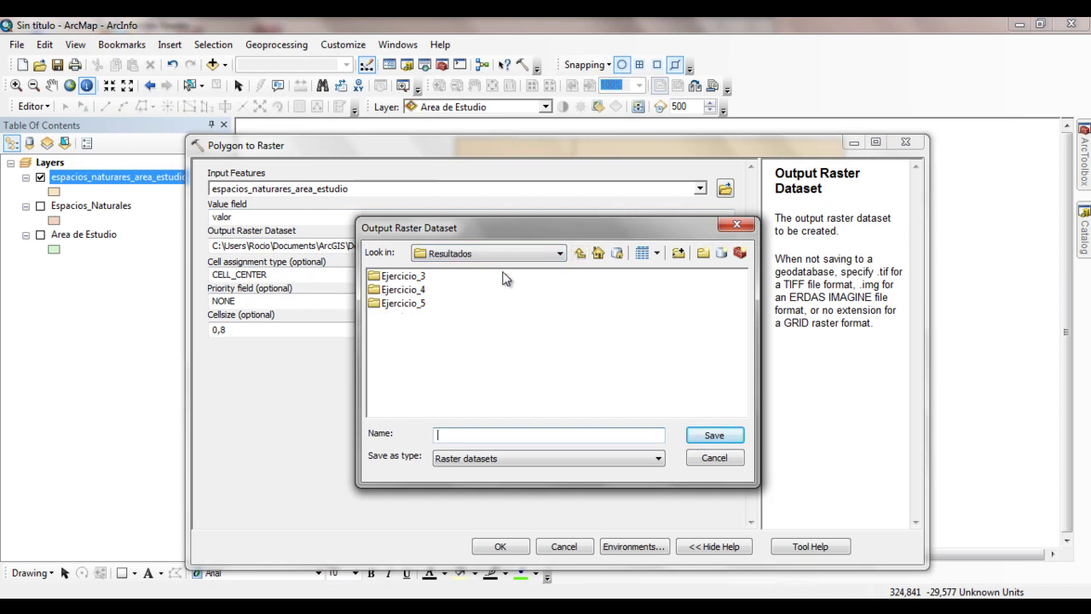
double_click(414, 304)
left_click(478, 435)
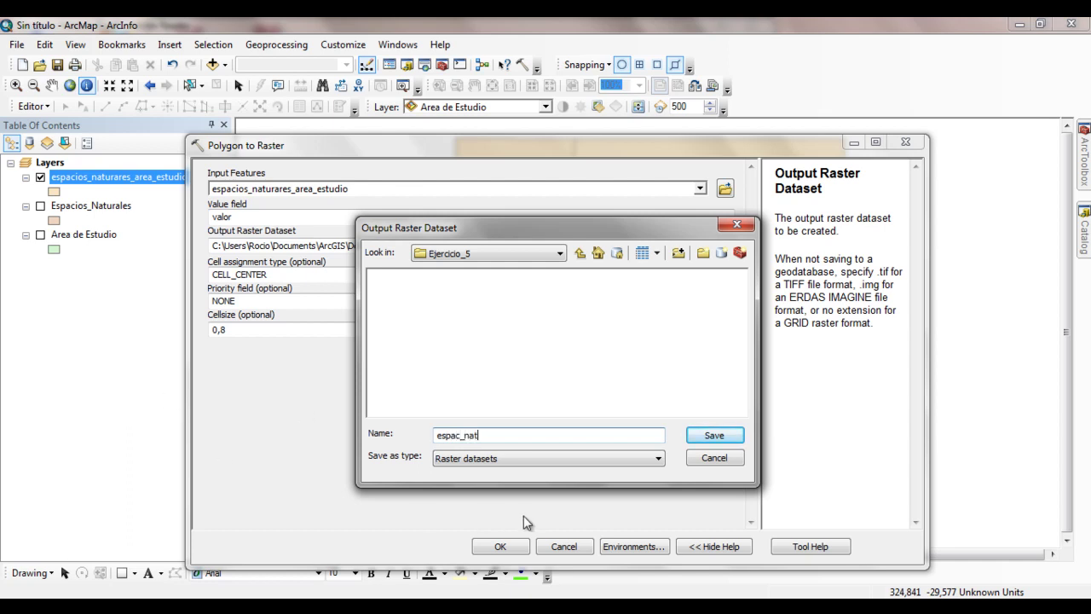
left_click(712, 437)
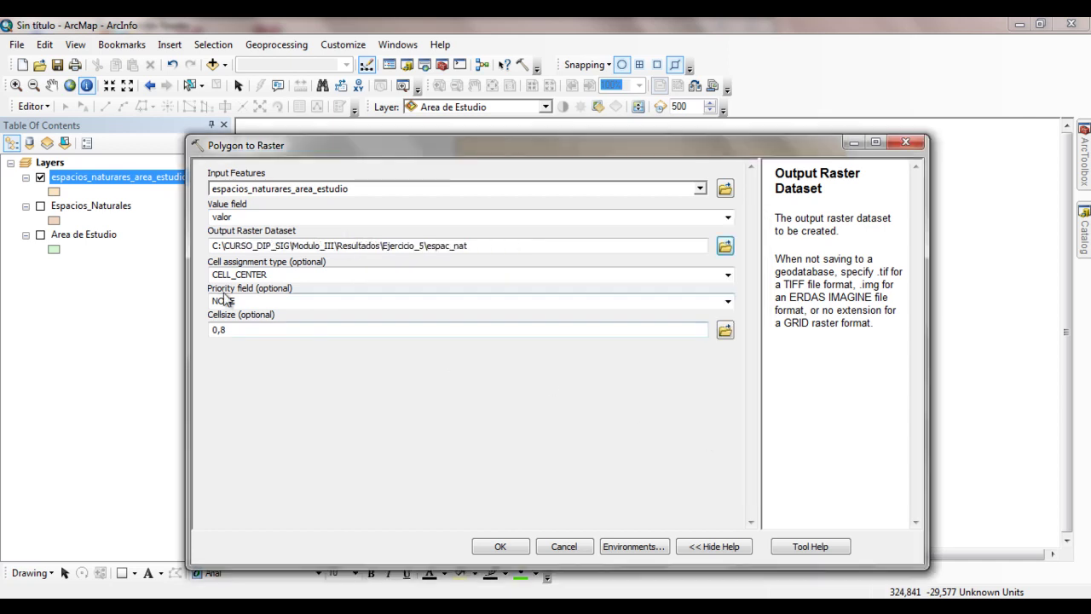
Replace the default cell size and run the Polygon to Raster conversion, hiding espacios_naturares_area_estudio to expose the result.
left_click_drag(235, 329, 200, 330)
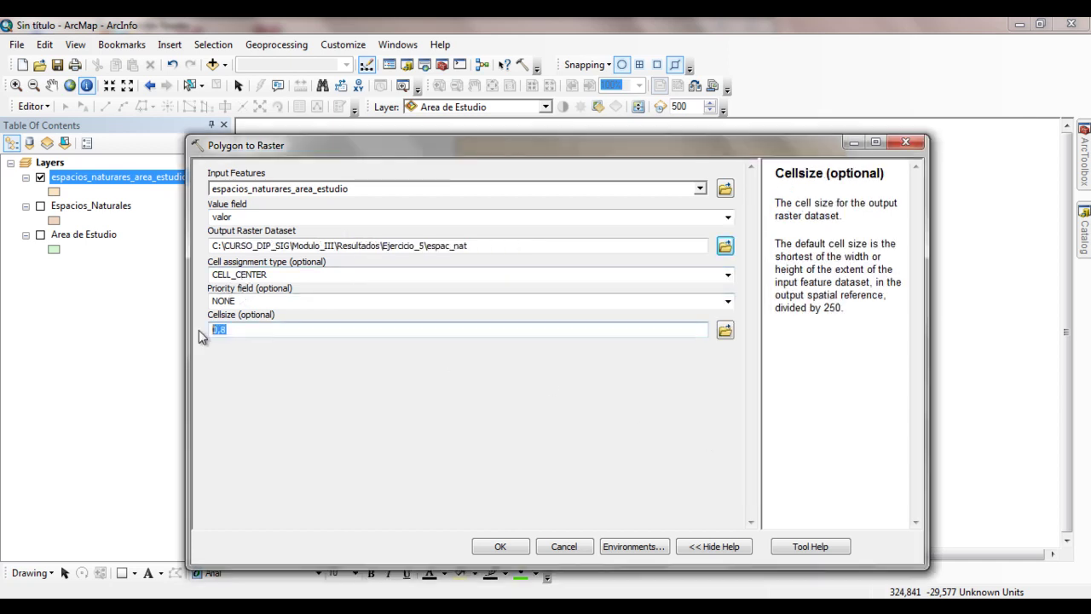
left_click(500, 546)
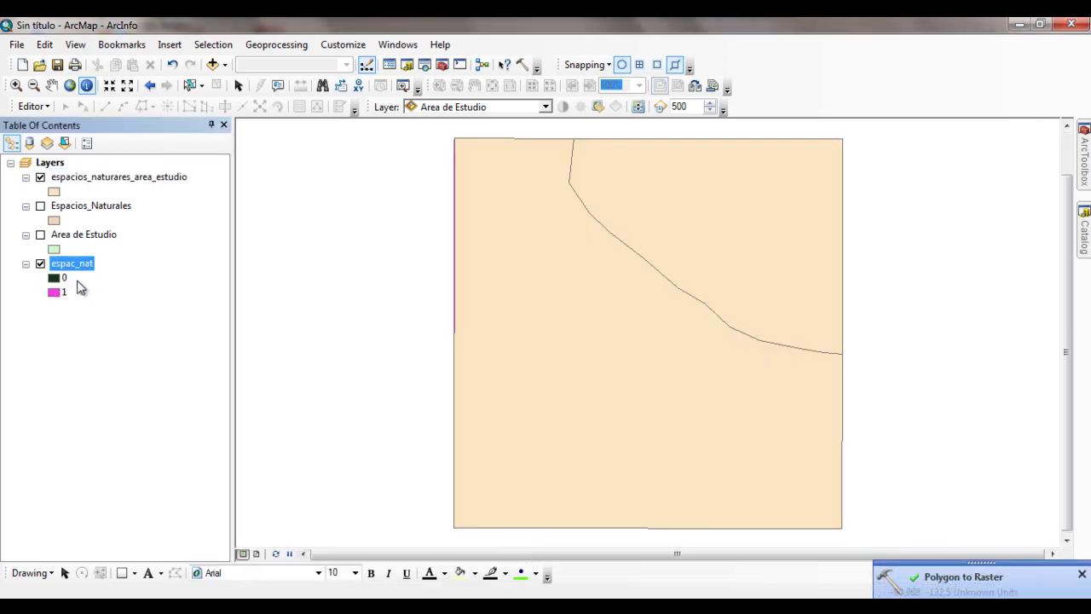
left_click(40, 178)
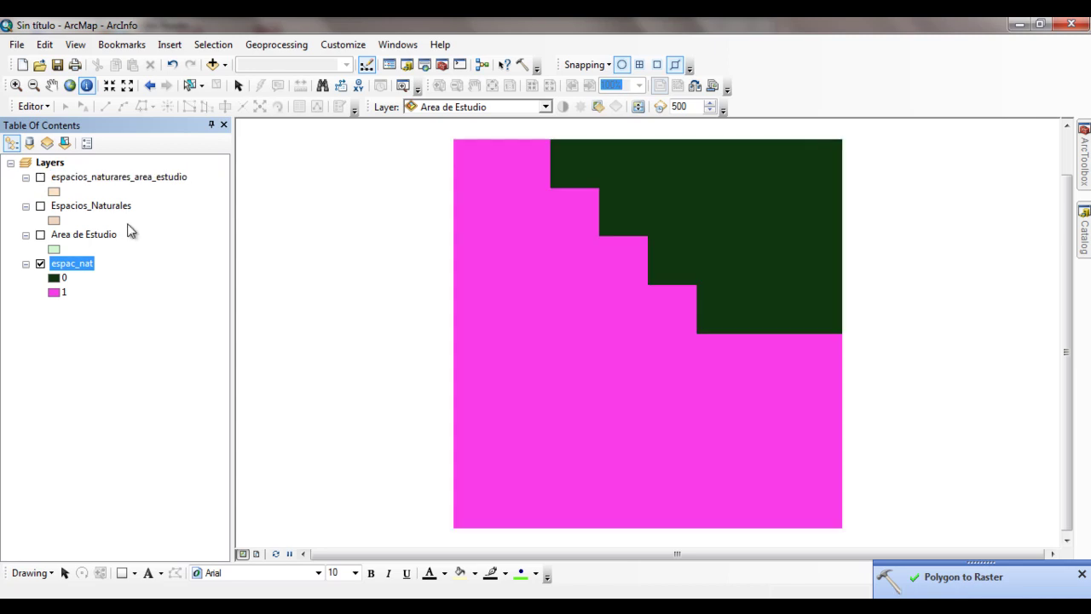
Identify a cell in each of the two espac_nat classes and check its pixel value.
left_click(542, 271)
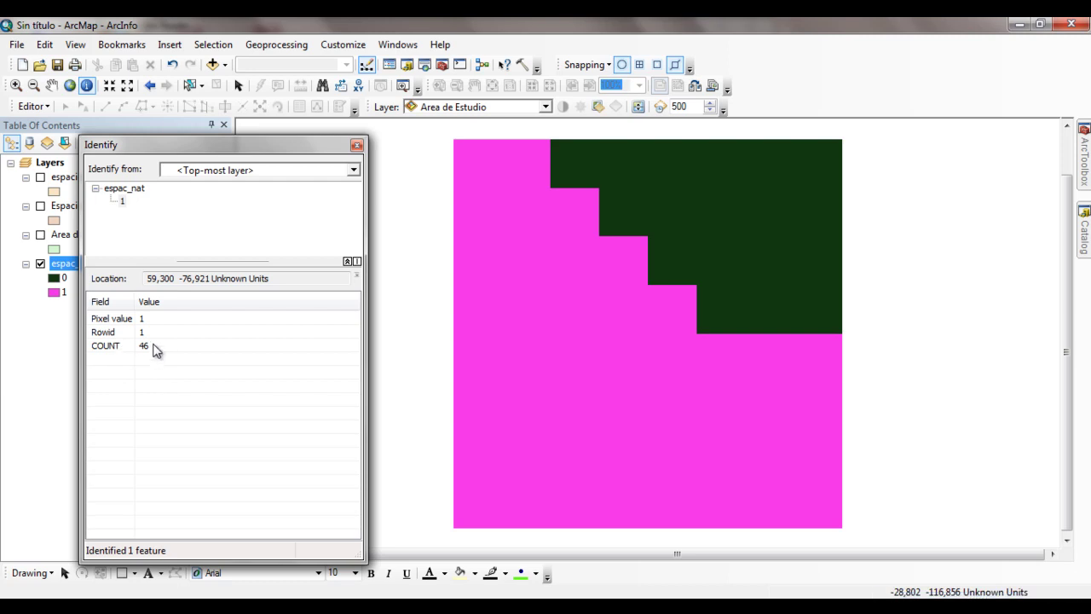
left_click(171, 322)
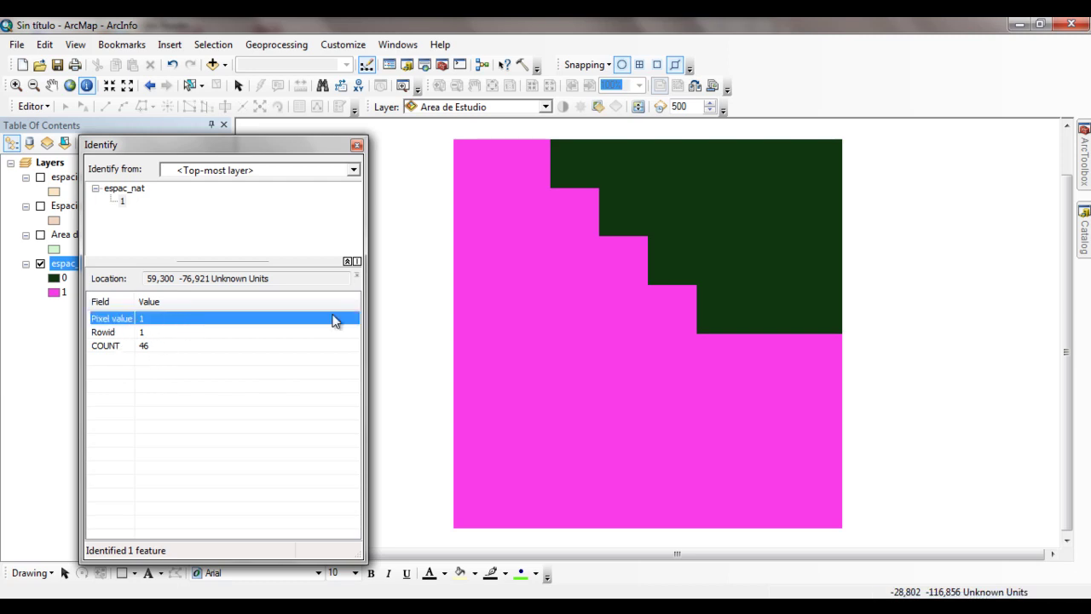
left_click(630, 184)
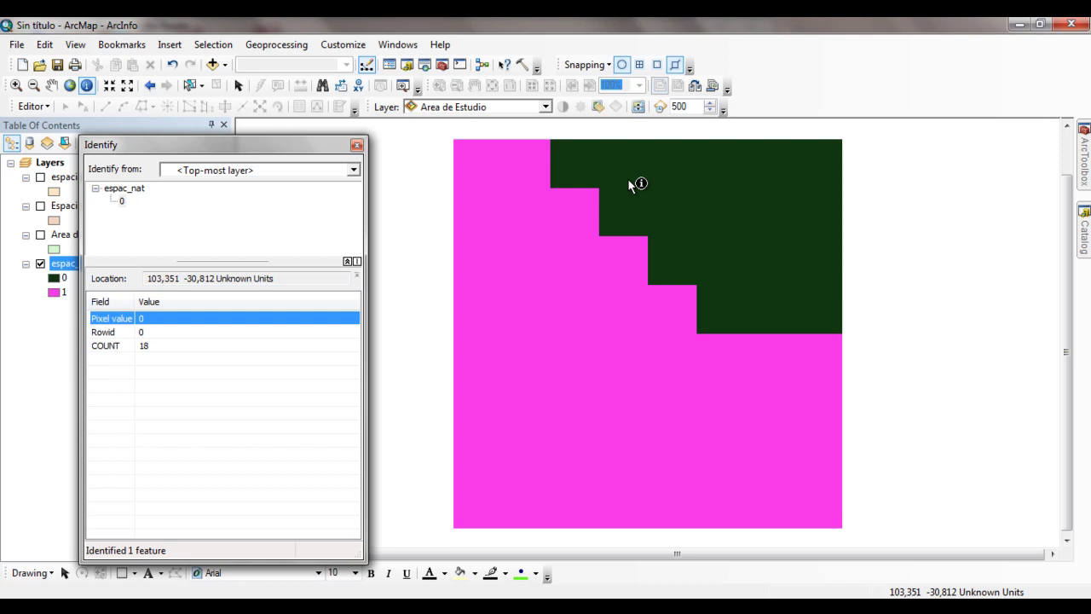
left_click(357, 147)
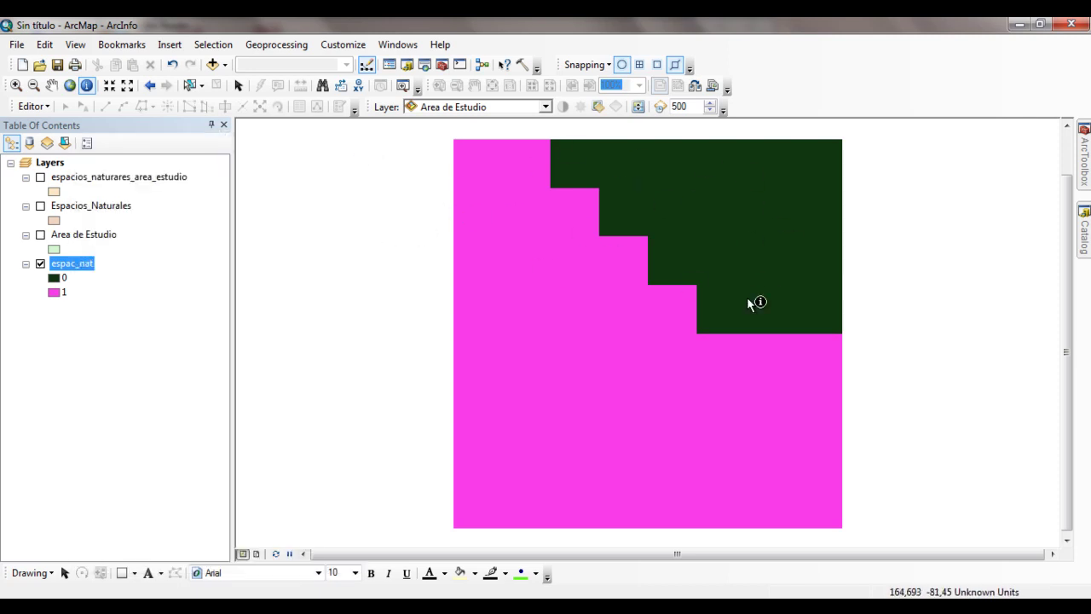
left_click(40, 264)
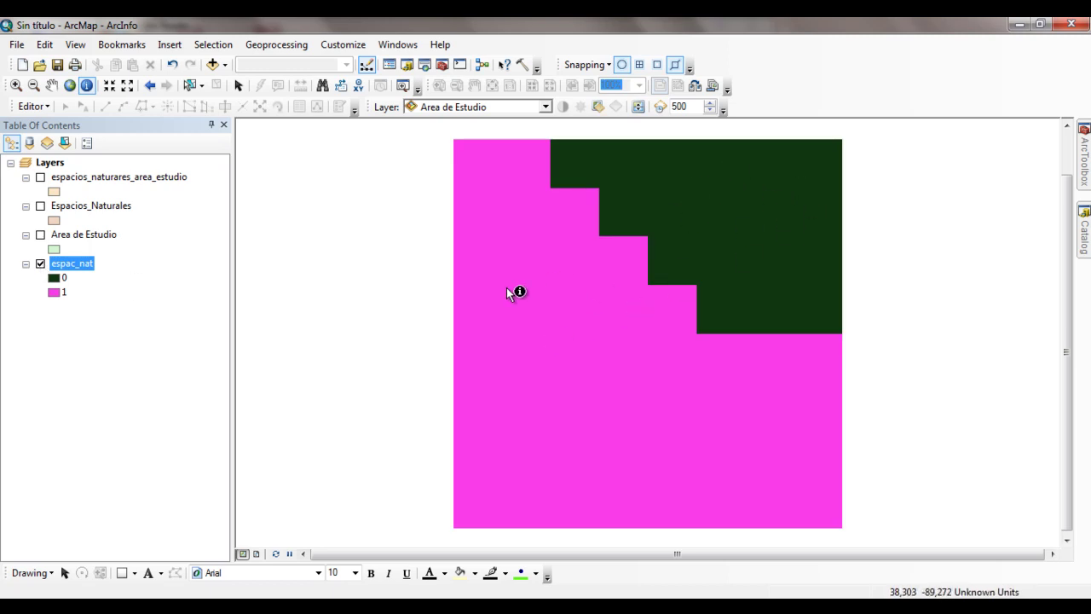
Recolour the espac_nat classes, with light green for value 1 and red for value 0.
double_click(59, 294)
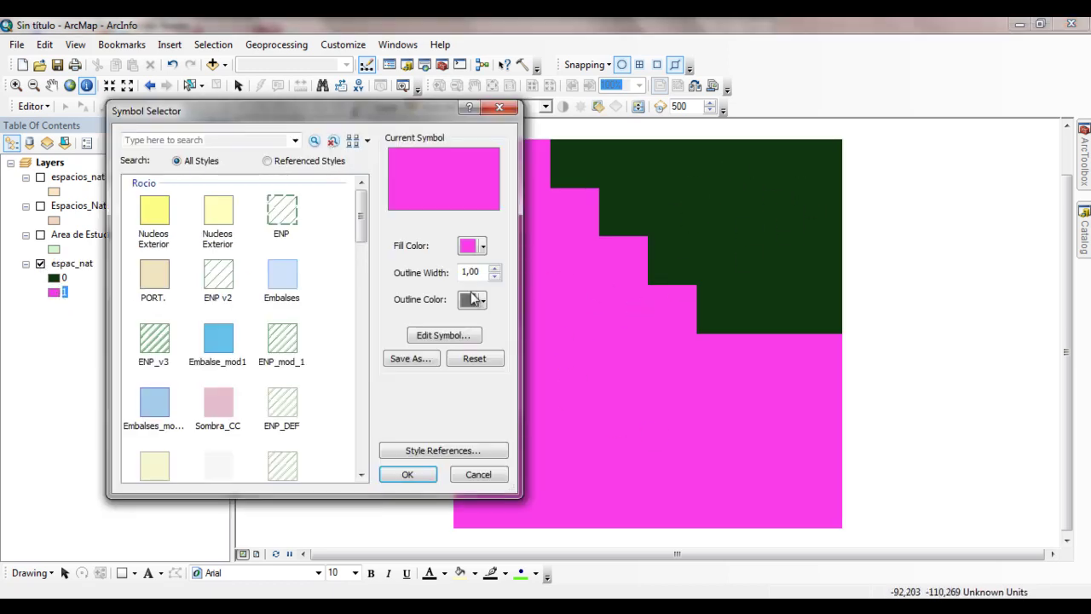
left_click(482, 246)
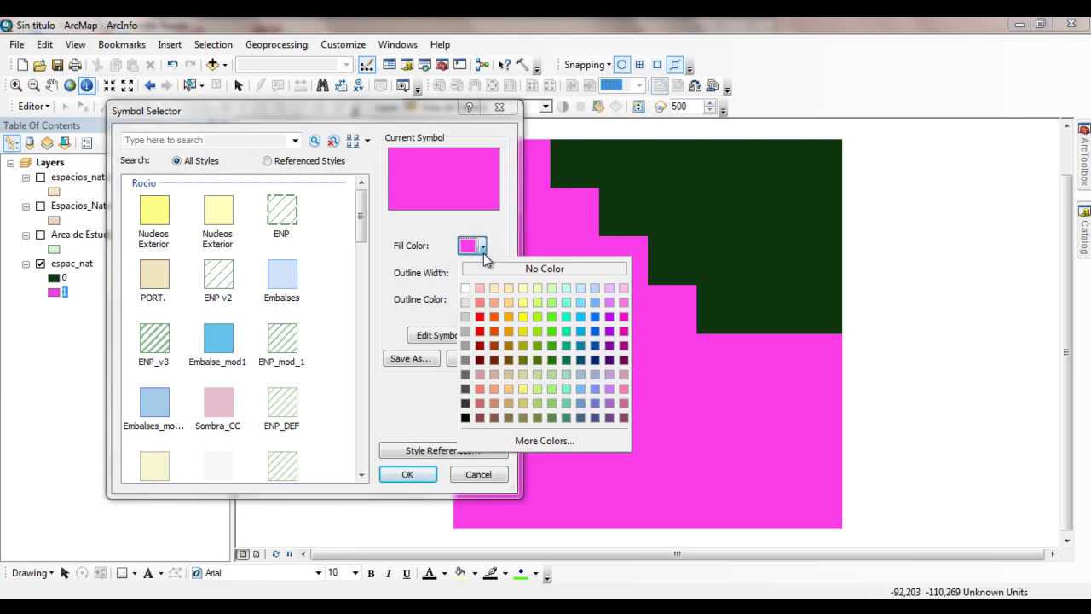
left_click(537, 330)
left_click(431, 474)
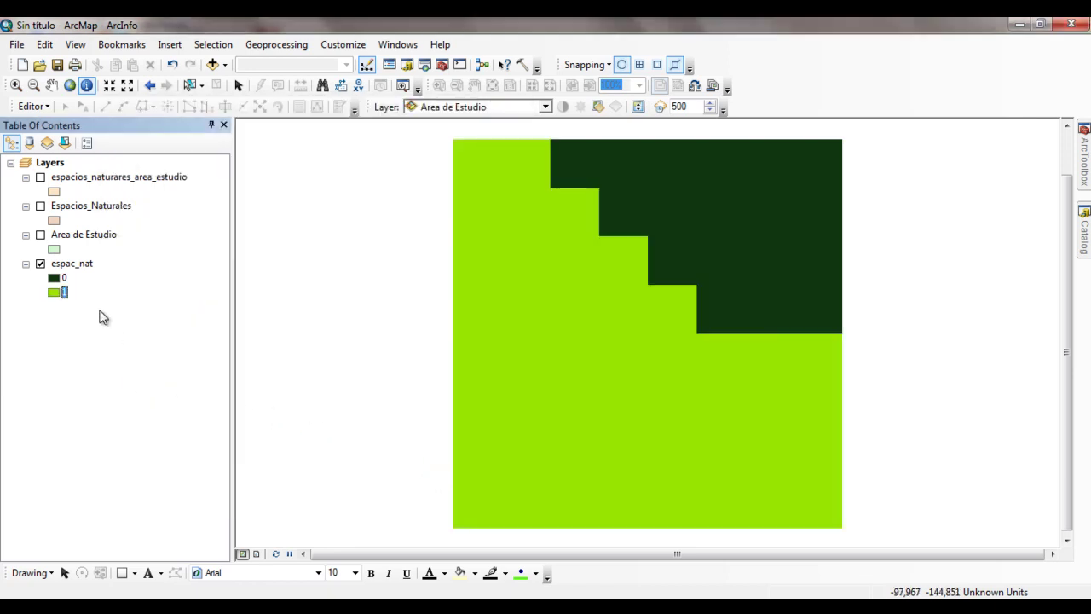
double_click(54, 280)
left_click(482, 245)
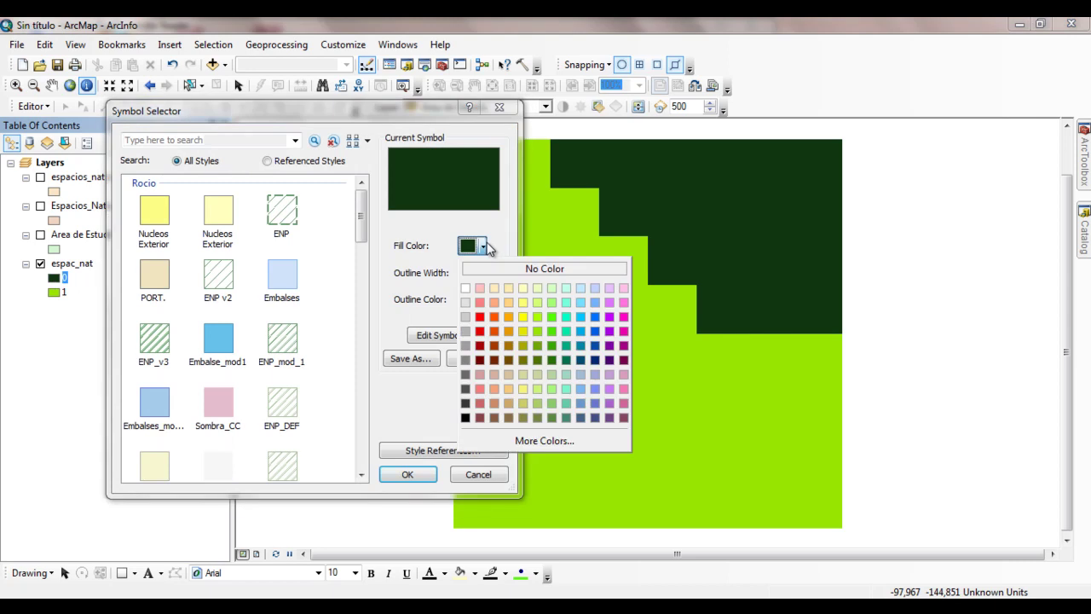
left_click(481, 317)
left_click(425, 475)
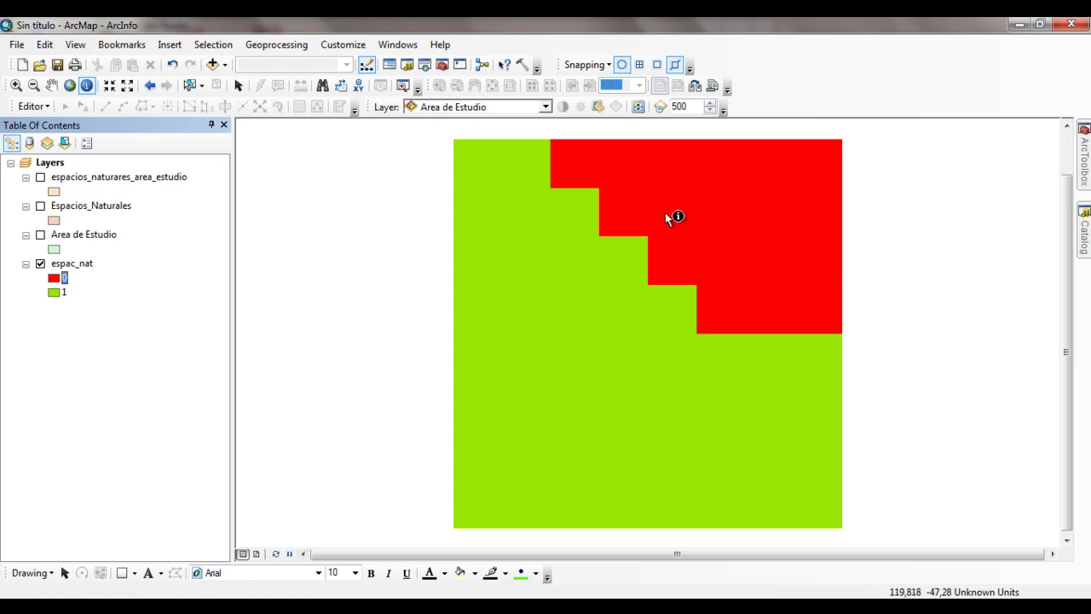
Add the puentes raster from Resultados\Ejercicio_3 to the map.
left_click(213, 65)
left_click(569, 209)
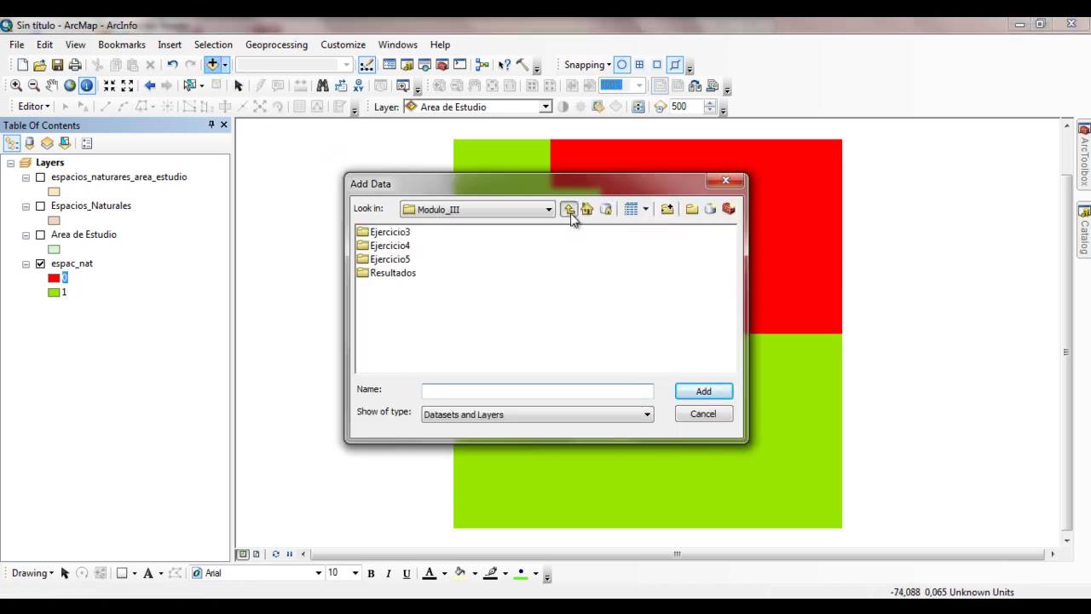
double_click(386, 233)
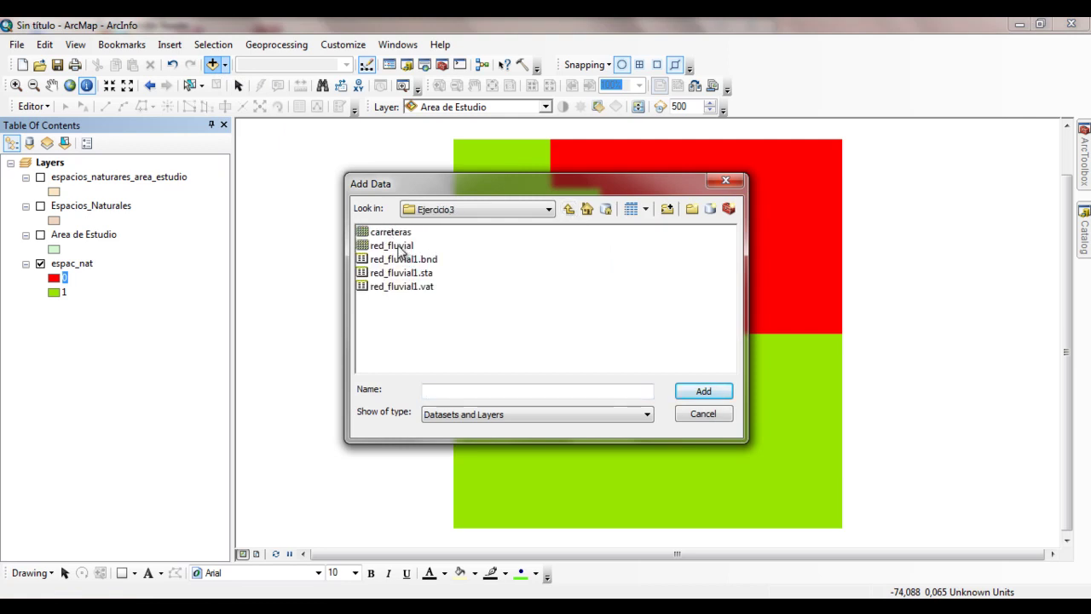
left_click(569, 209)
double_click(394, 246)
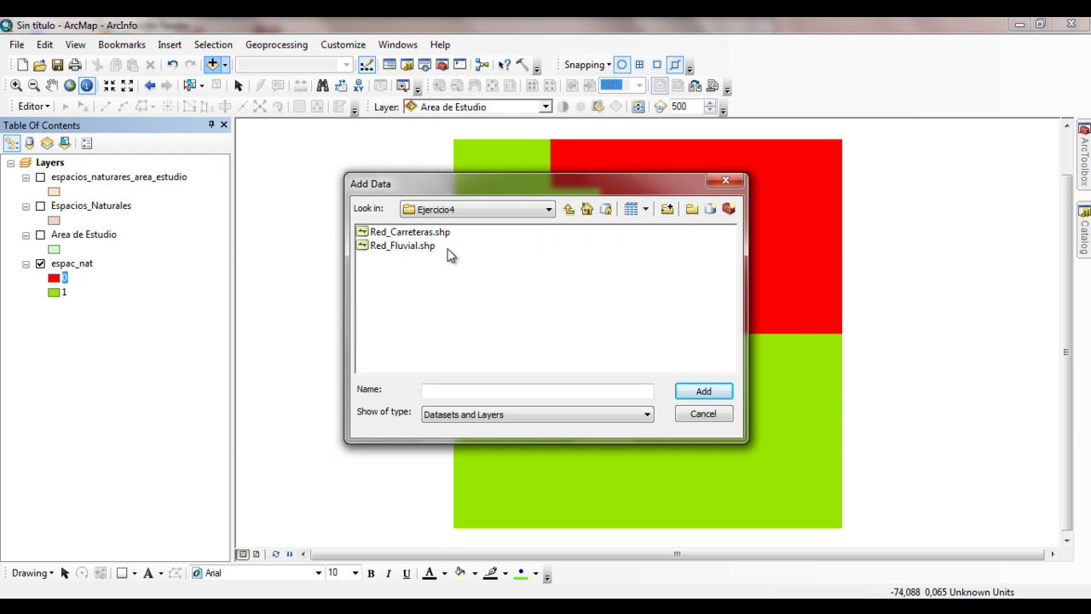
left_click(569, 209)
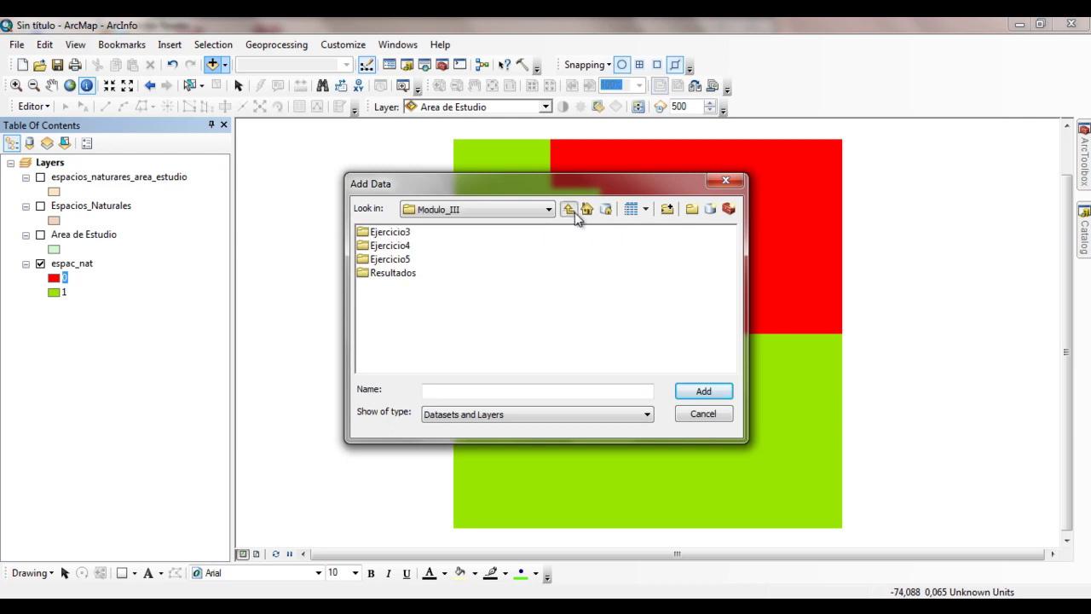
double_click(404, 273)
double_click(407, 235)
left_click(404, 233)
left_click(695, 392)
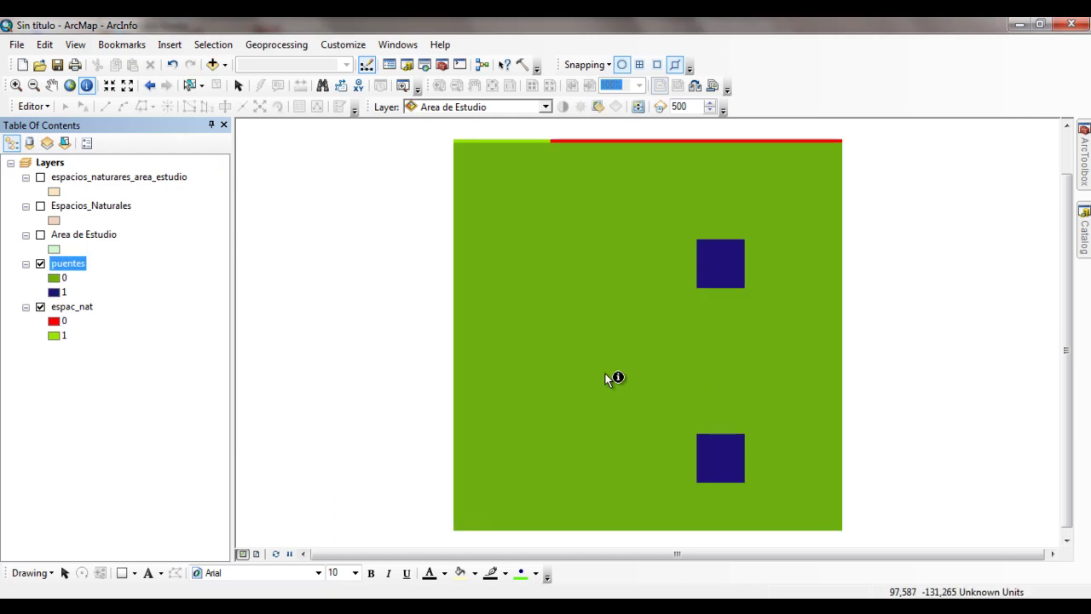
Add the puentes raster from Resultados\Ejercicio_4 to the map.
left_click(212, 64)
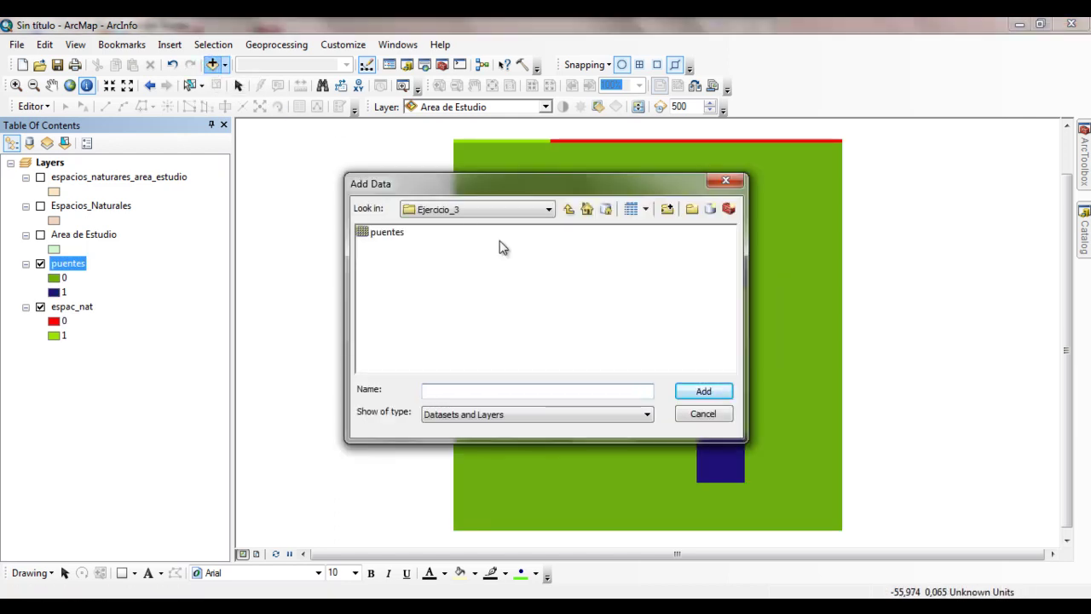
left_click(568, 210)
double_click(408, 247)
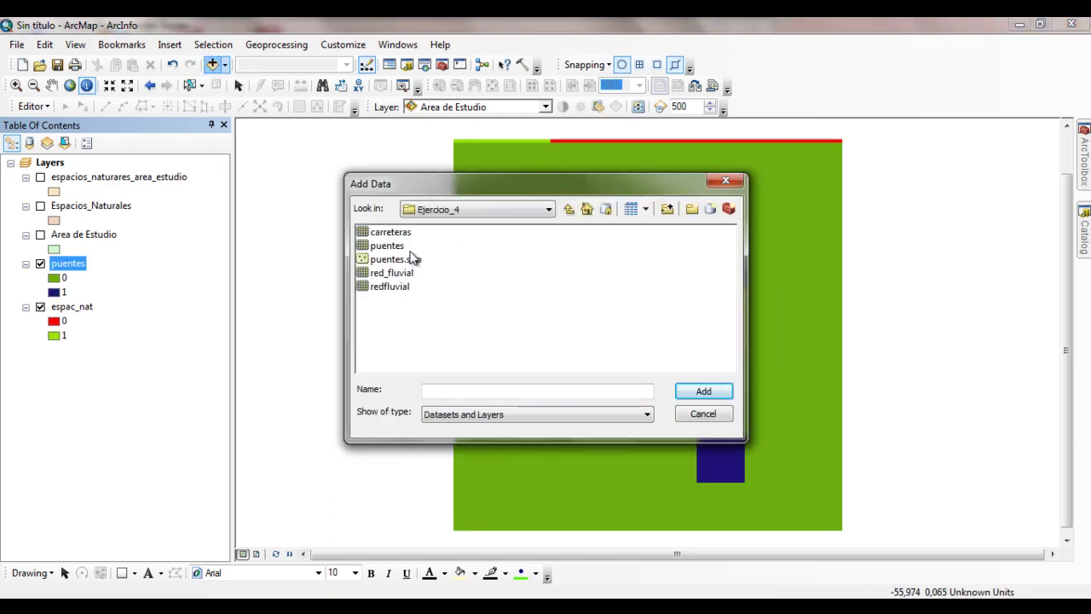
left_click(388, 245)
left_click(701, 391)
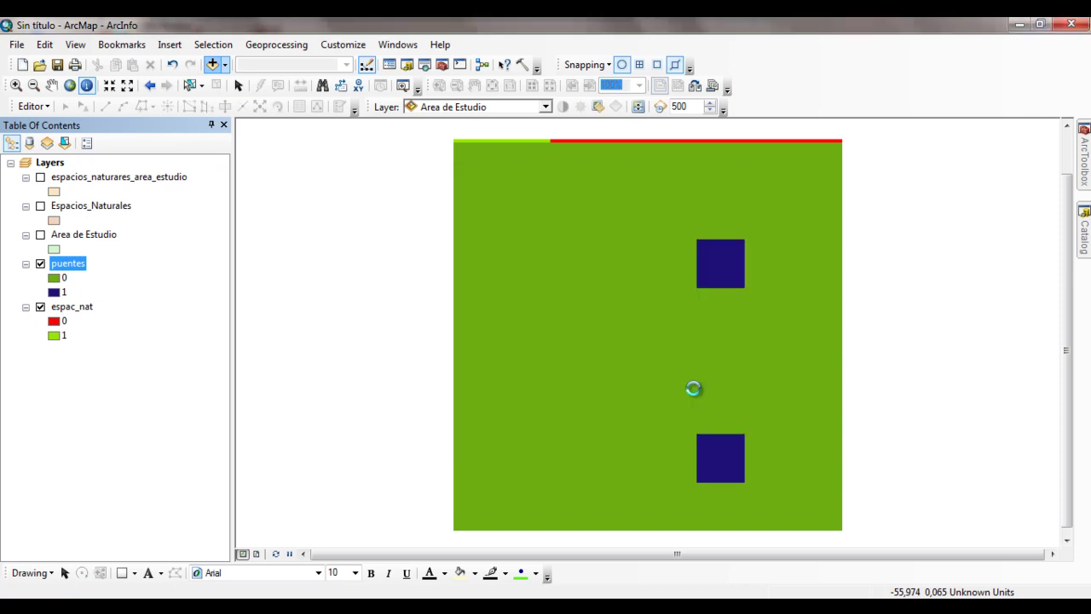
Compare the two puentes rasters over espac_nat by showing each one in turn, and leave both hidden.
left_click(40, 292)
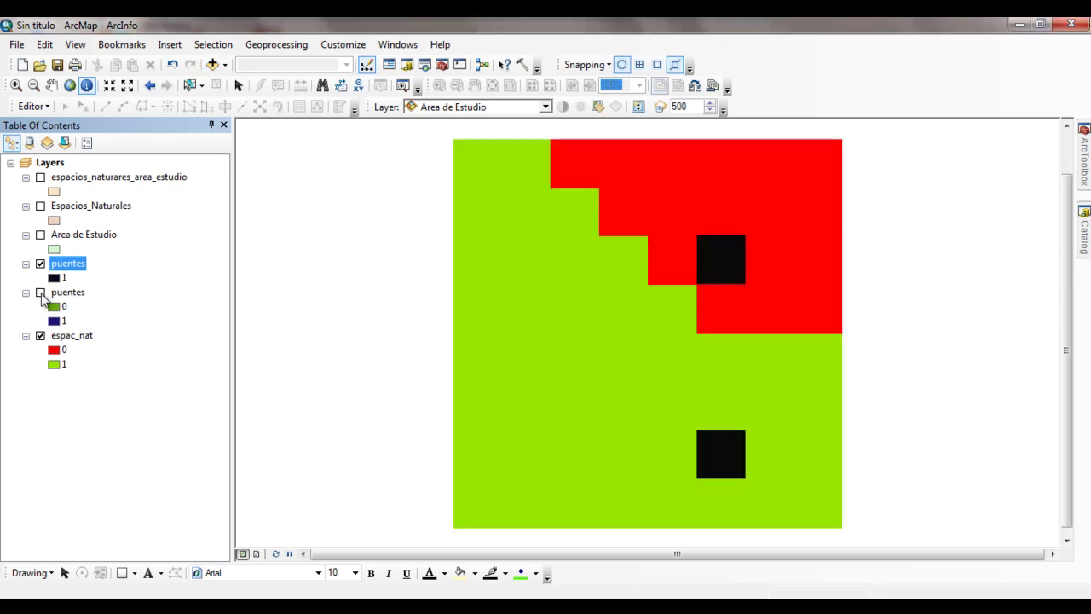
left_click(40, 264)
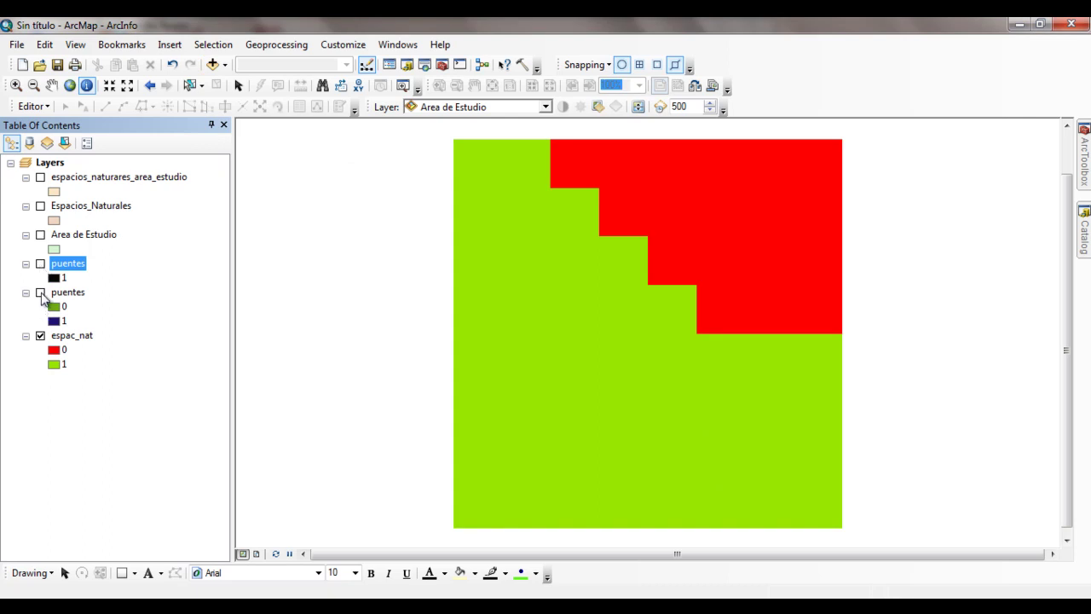
left_click(40, 292)
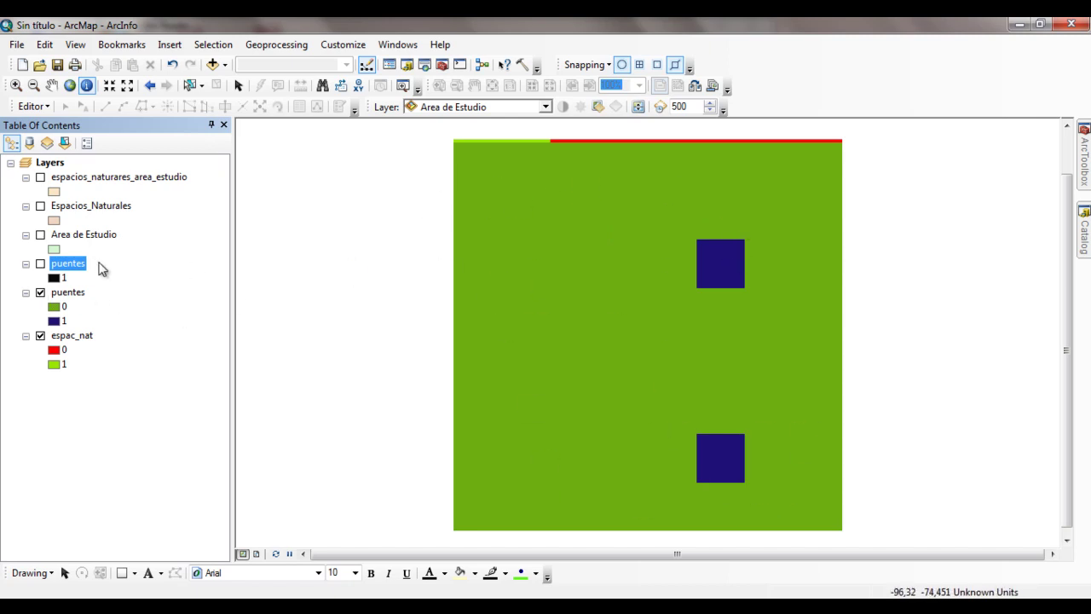
left_click(68, 293)
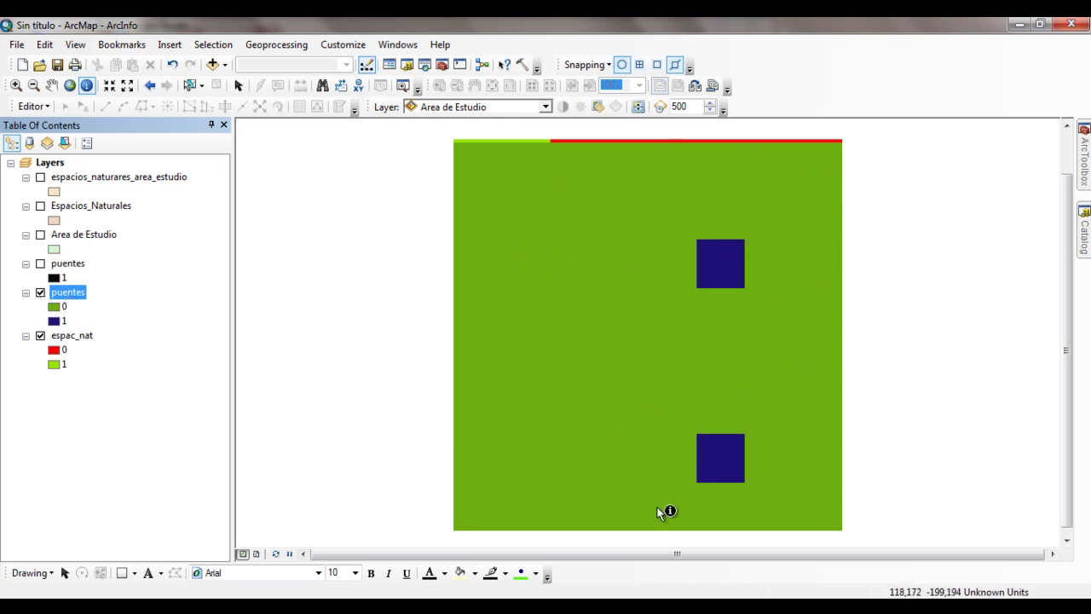
left_click(40, 292)
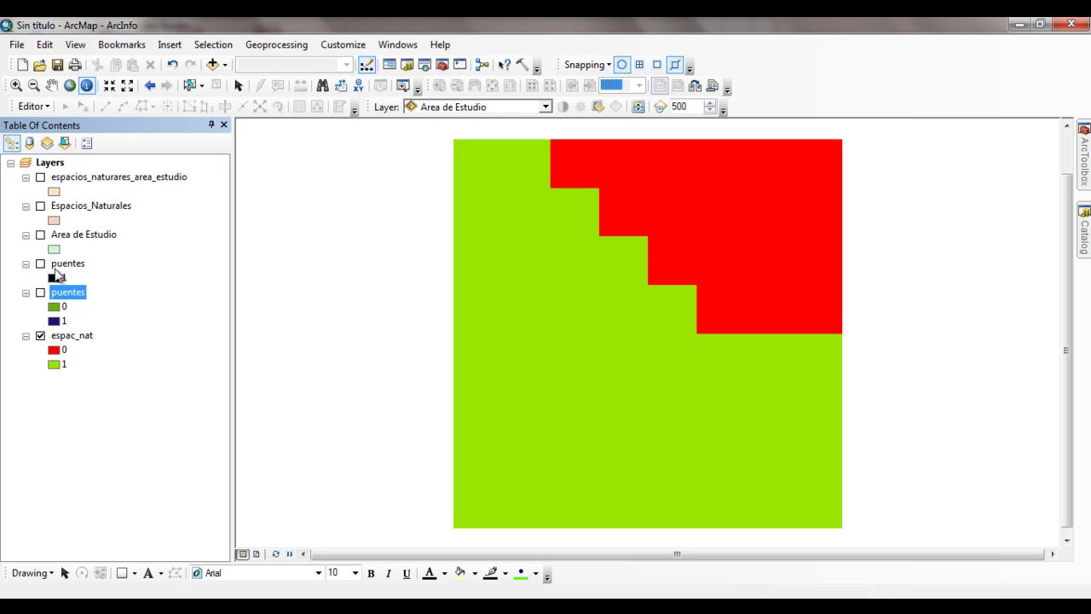
left_click(40, 263)
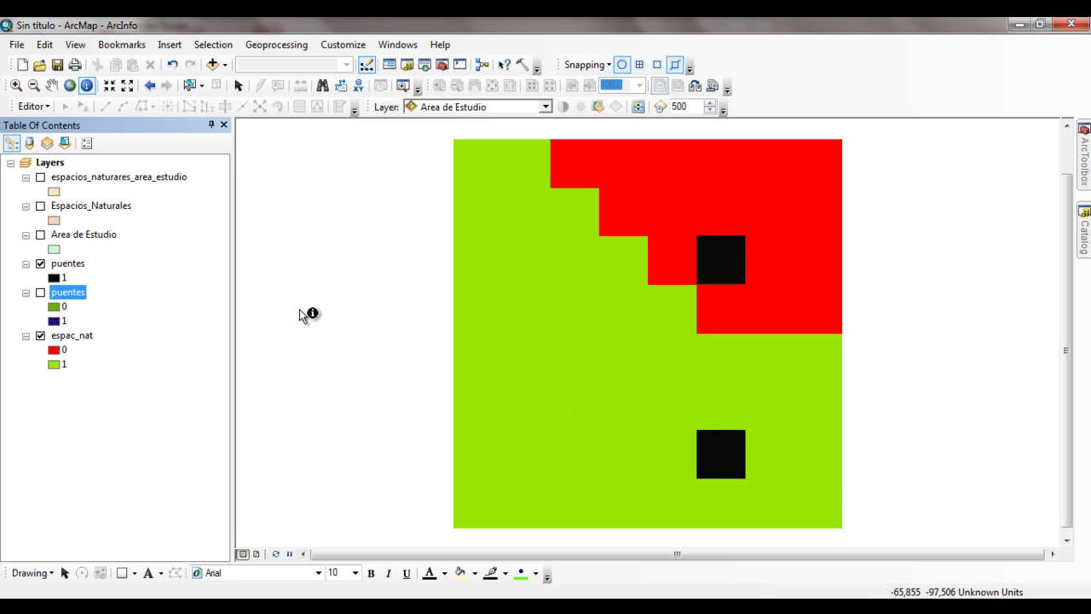
left_click(77, 265)
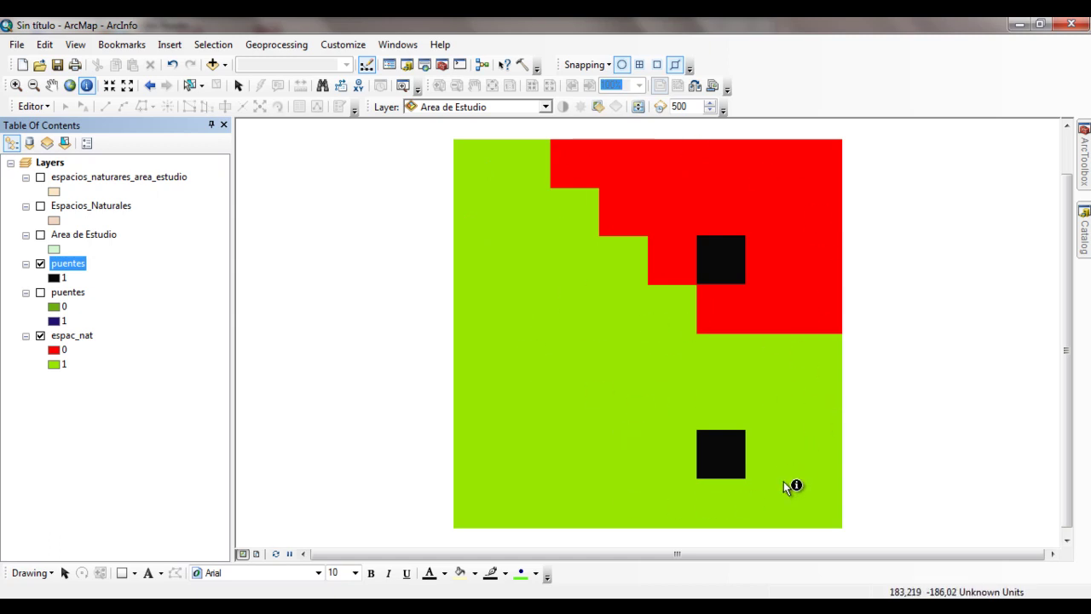
left_click(40, 263)
left_click(40, 291)
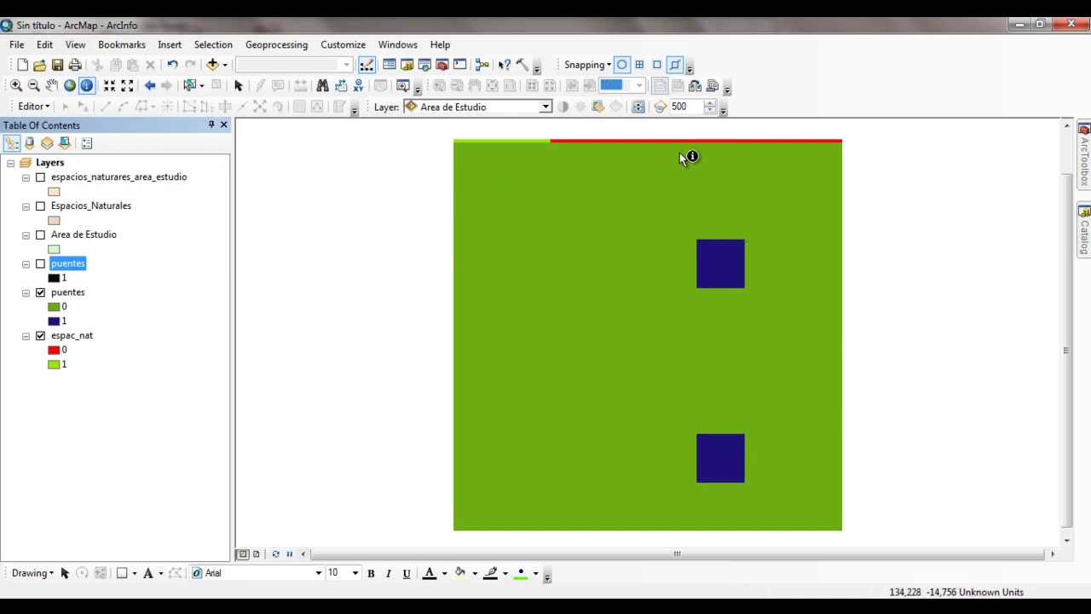
left_click(40, 292)
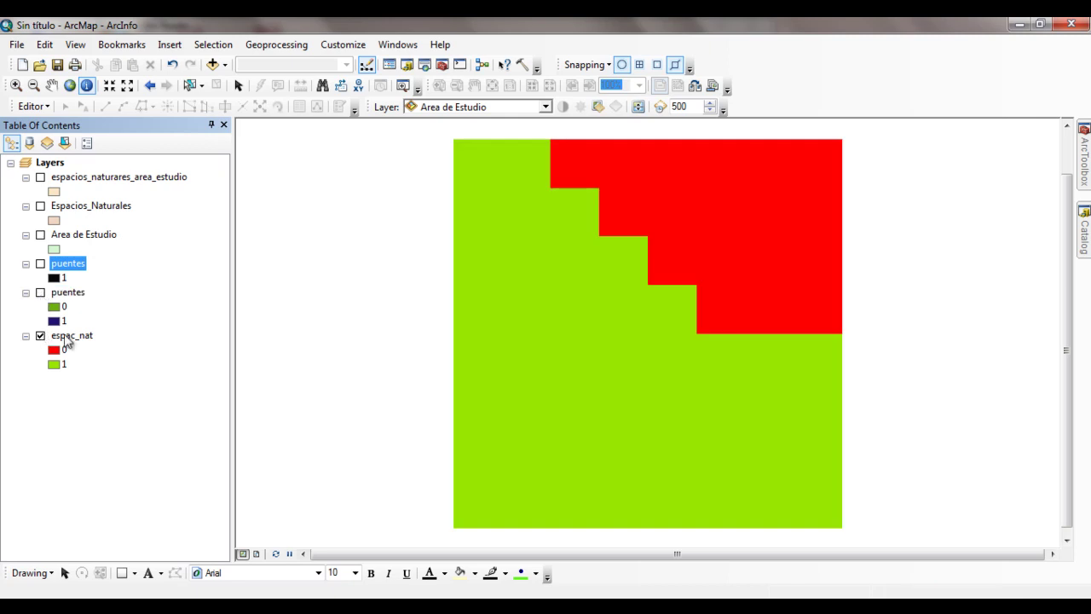
Overlay both puentes rasters on espac_nat to check the bridge cells against its classes, and leave only espac_nat visible.
left_click(72, 337)
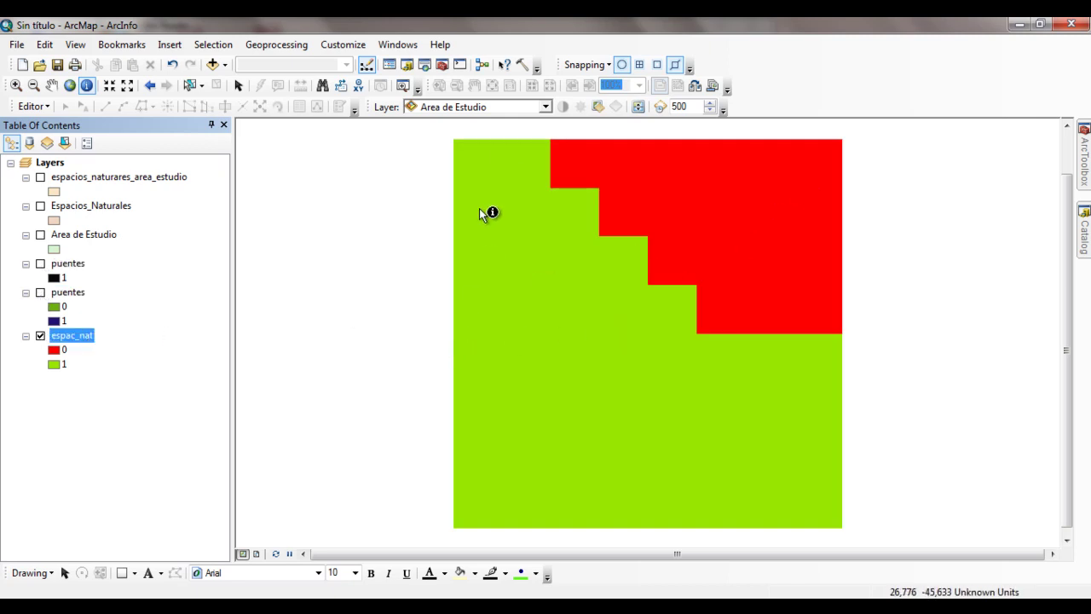
left_click(40, 264)
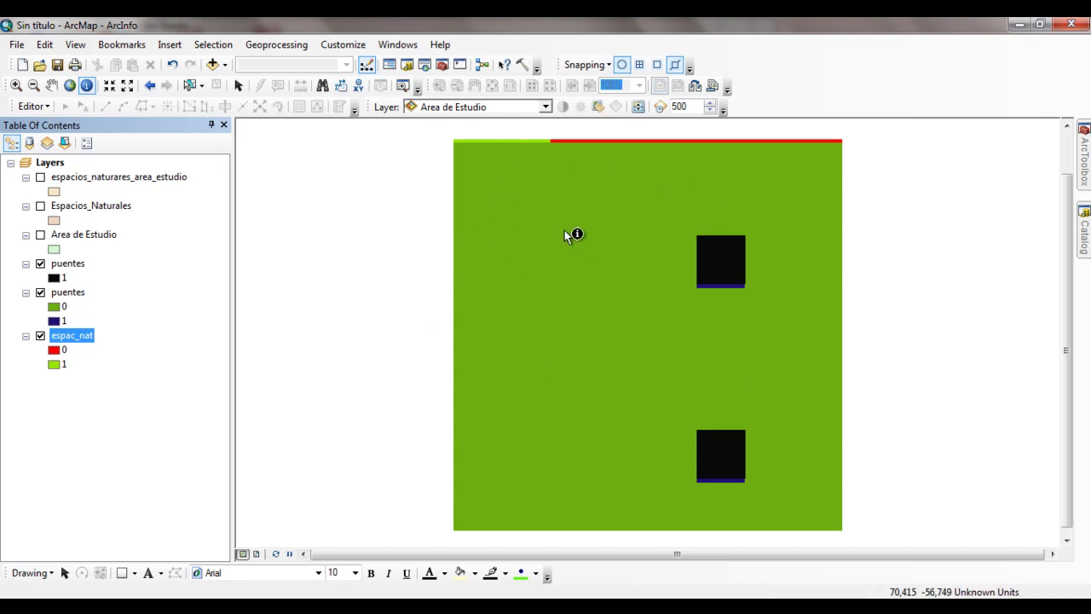
left_click(40, 292)
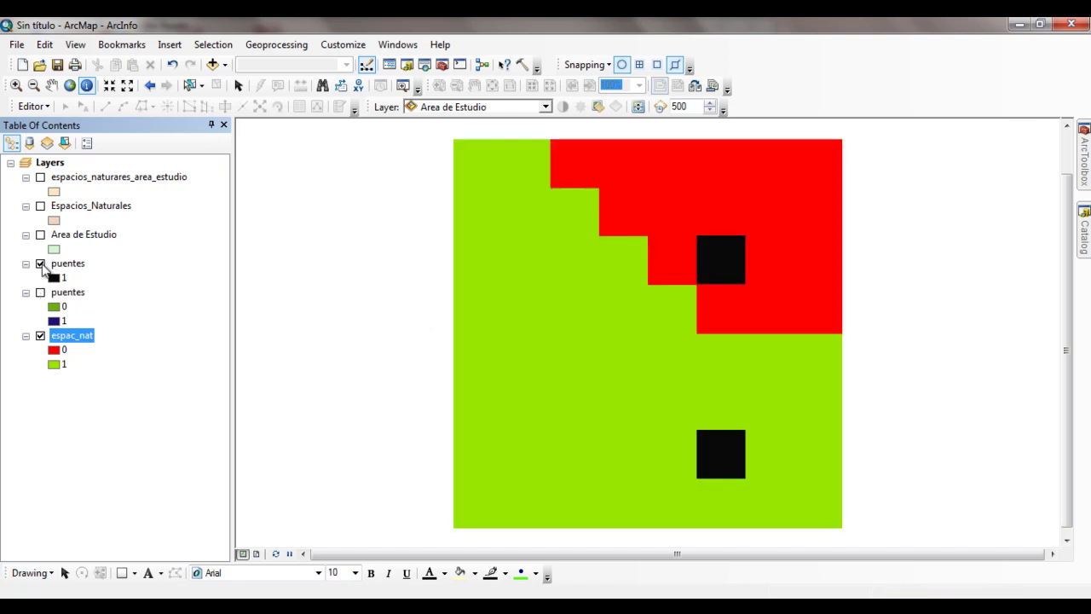
left_click(40, 264)
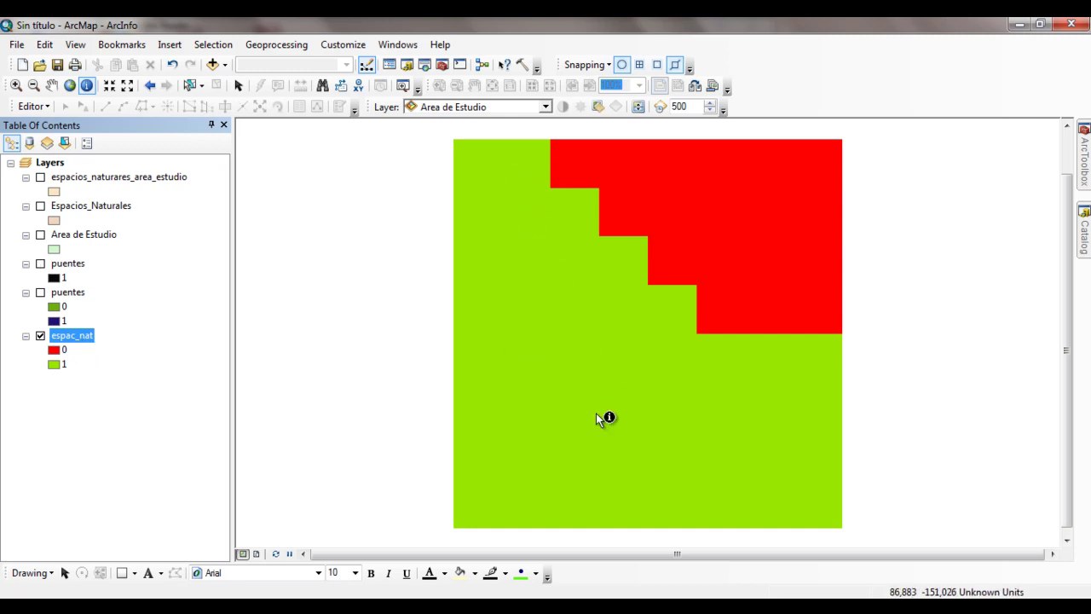
Identify the pixel values of espac_nat in a light green cell and in a red cell.
left_click(778, 450)
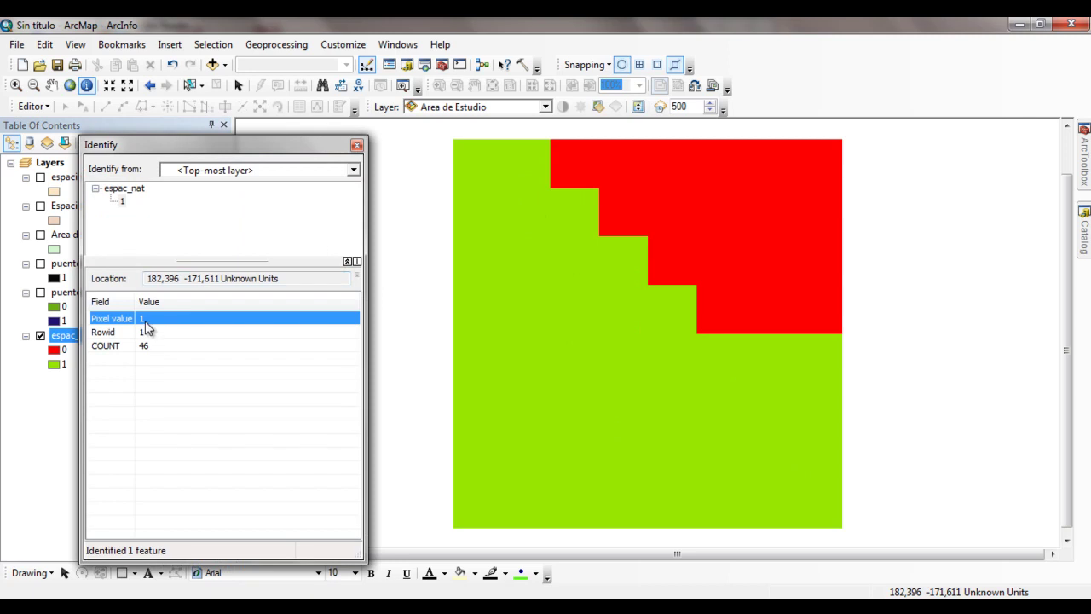
left_click(356, 145)
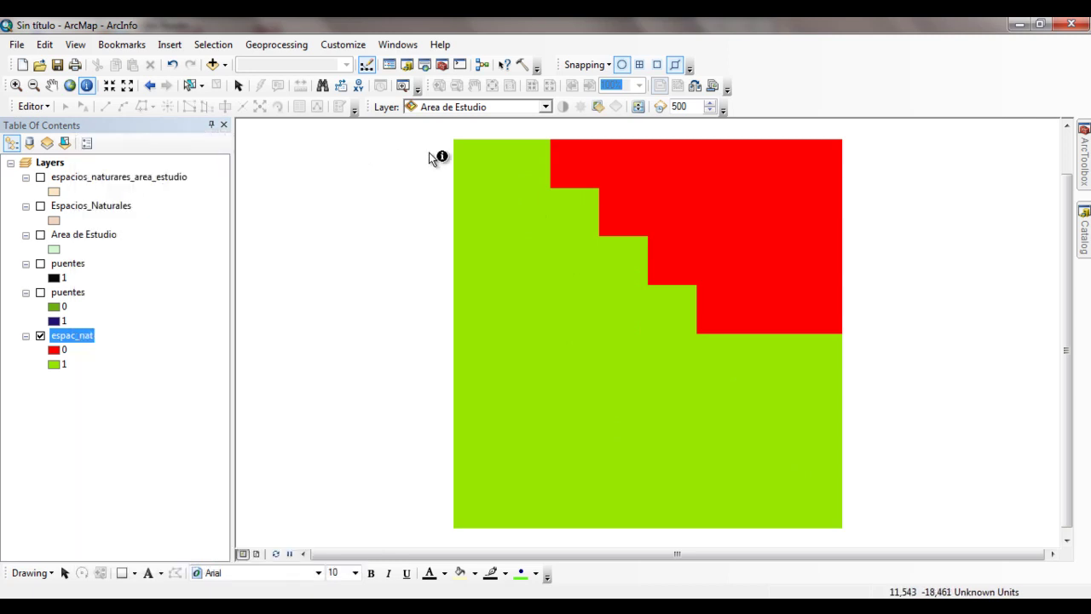
left_click(679, 184)
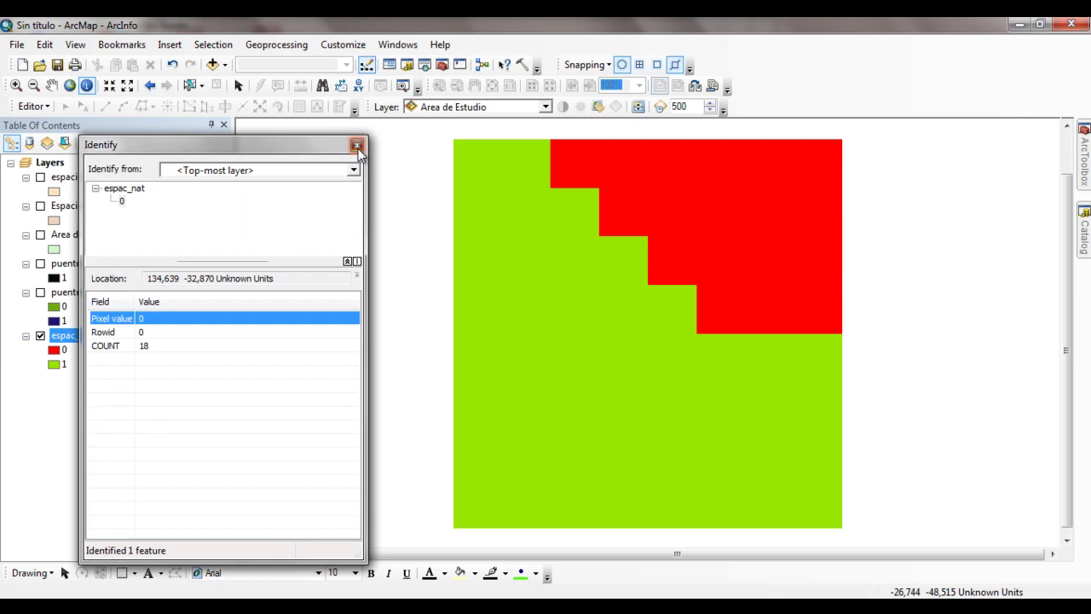
left_click(357, 146)
Show the puentes raster with classes 0 and 1 and identify its upper dark blue bridge cell.
left_click(40, 293)
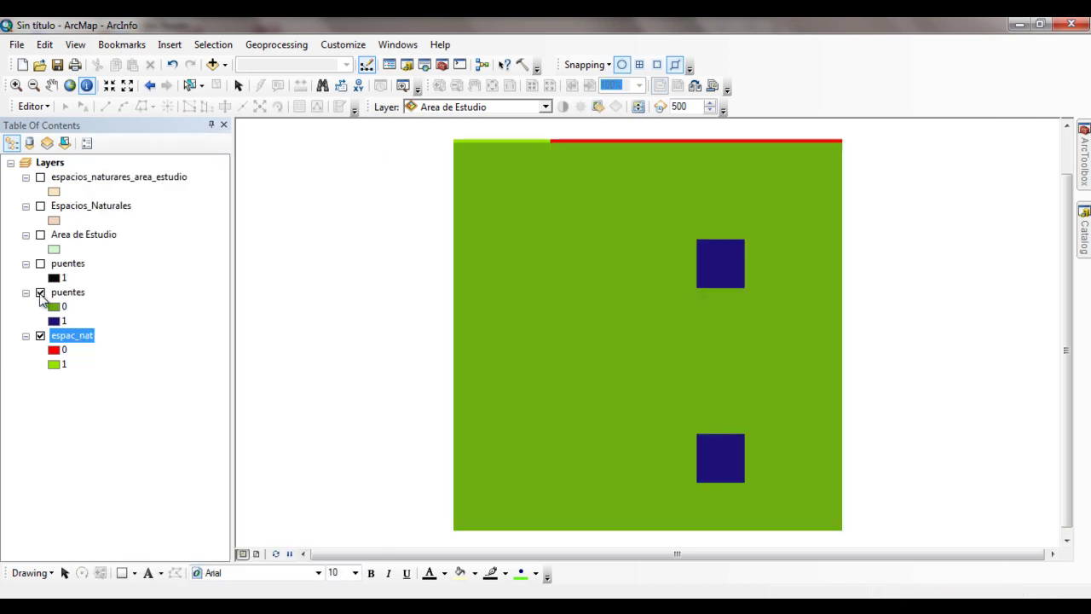
left_click(731, 256)
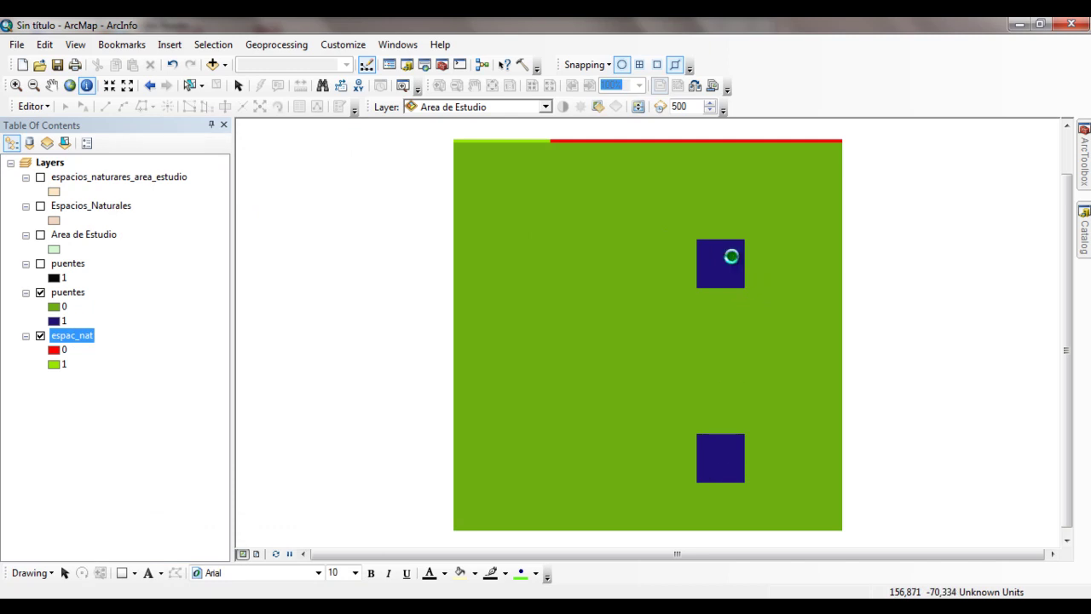
left_click(357, 145)
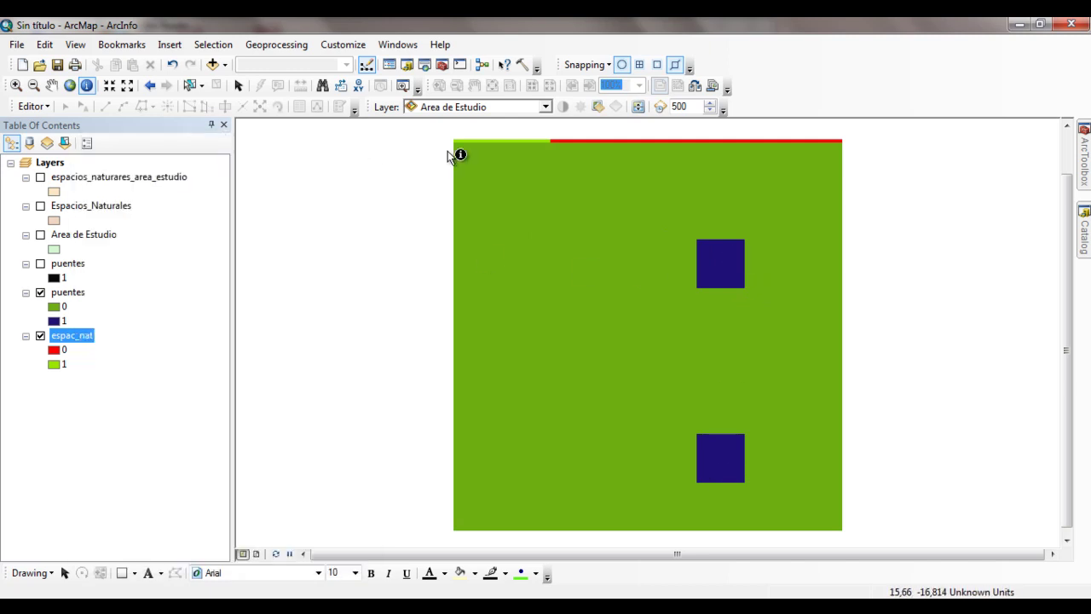
Choose puentes as the Effects layer and swipe it across the map to compare the rasters.
left_click(638, 107)
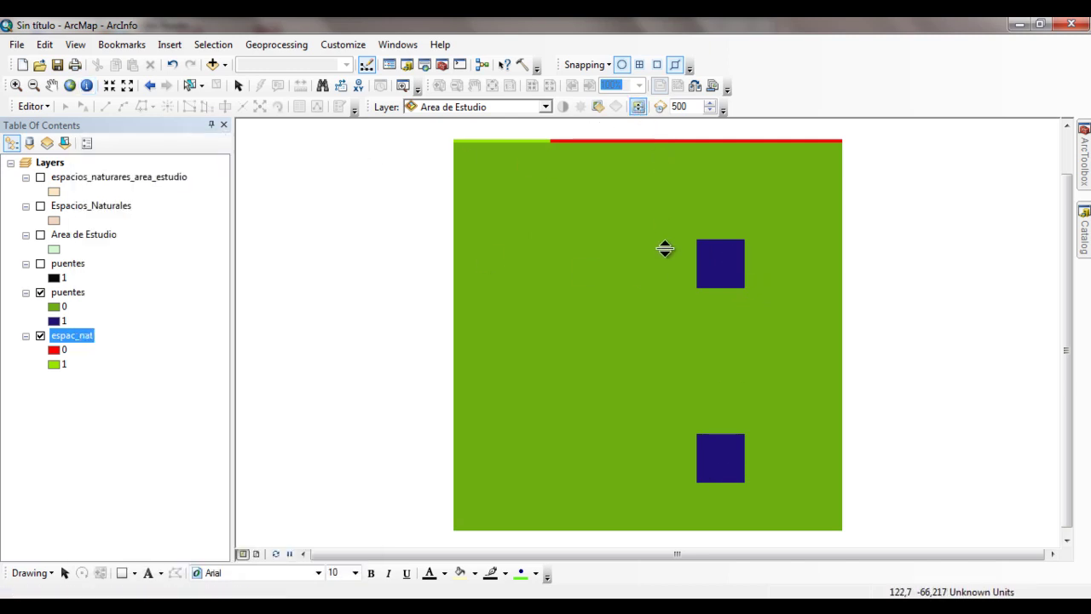
left_click(541, 105)
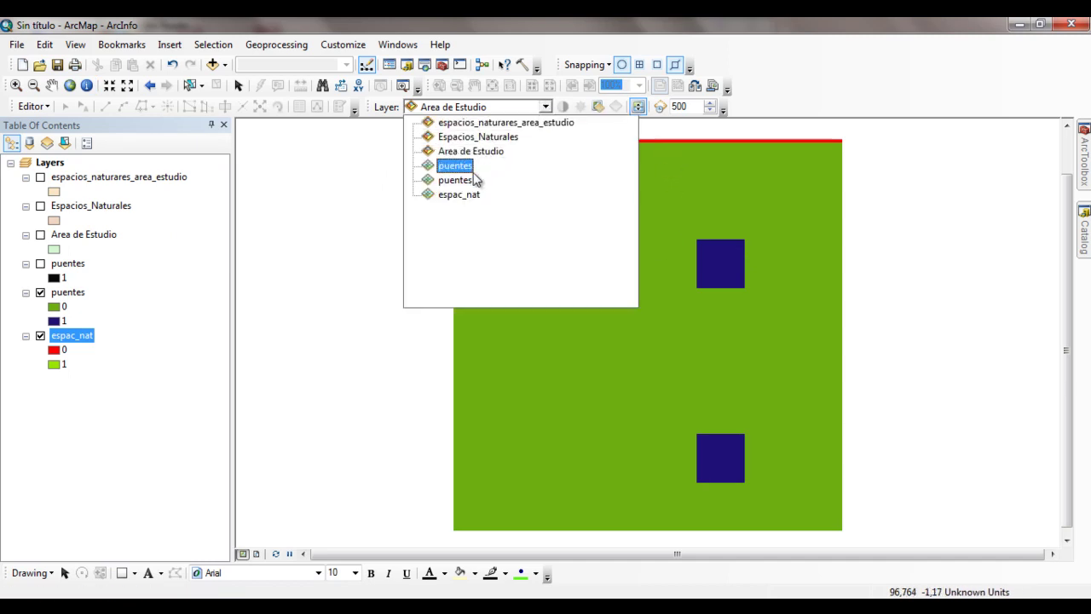
left_click(474, 170)
left_click_drag(660, 175, 687, 145)
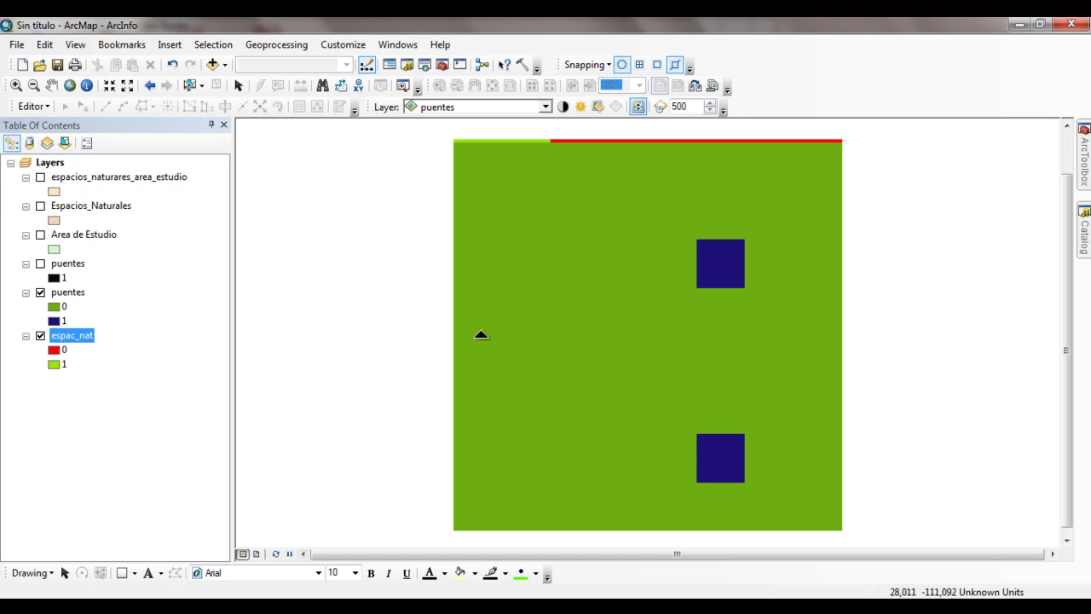
Build the Raster Calculator expression "puentes" * "espac_nat", using the puentes raster that has only class 1.
mouse_move(1086, 168)
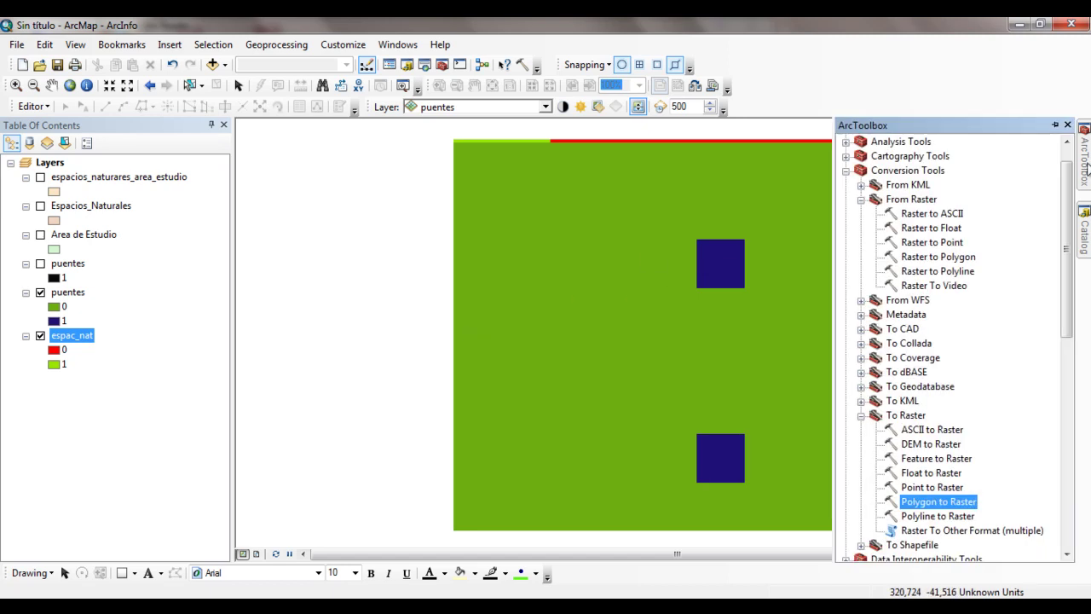
left_click_drag(1070, 317, 1071, 524)
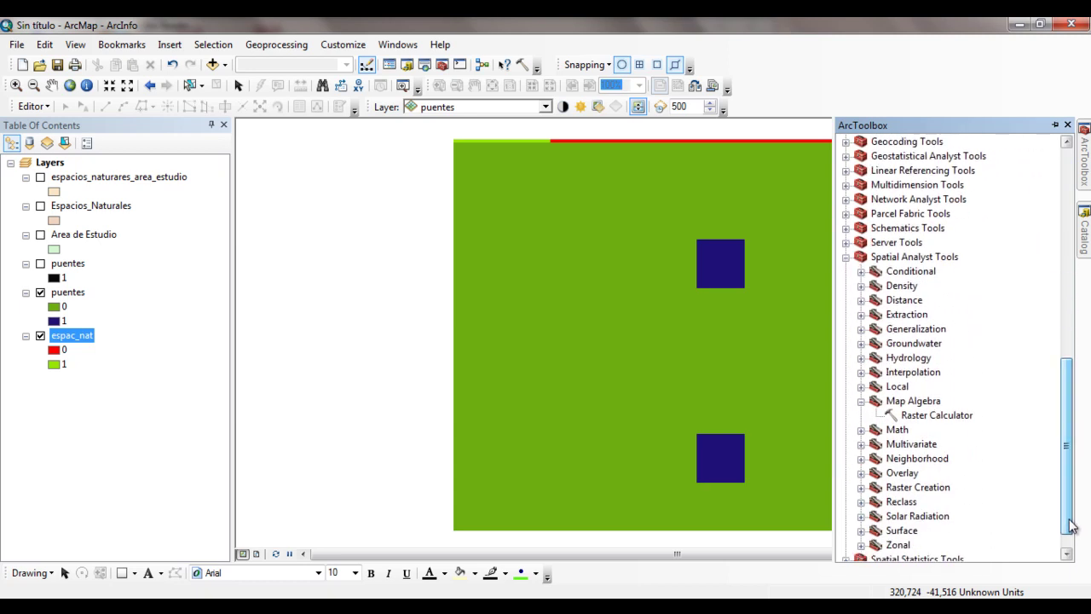
left_click(921, 260)
left_click(921, 403)
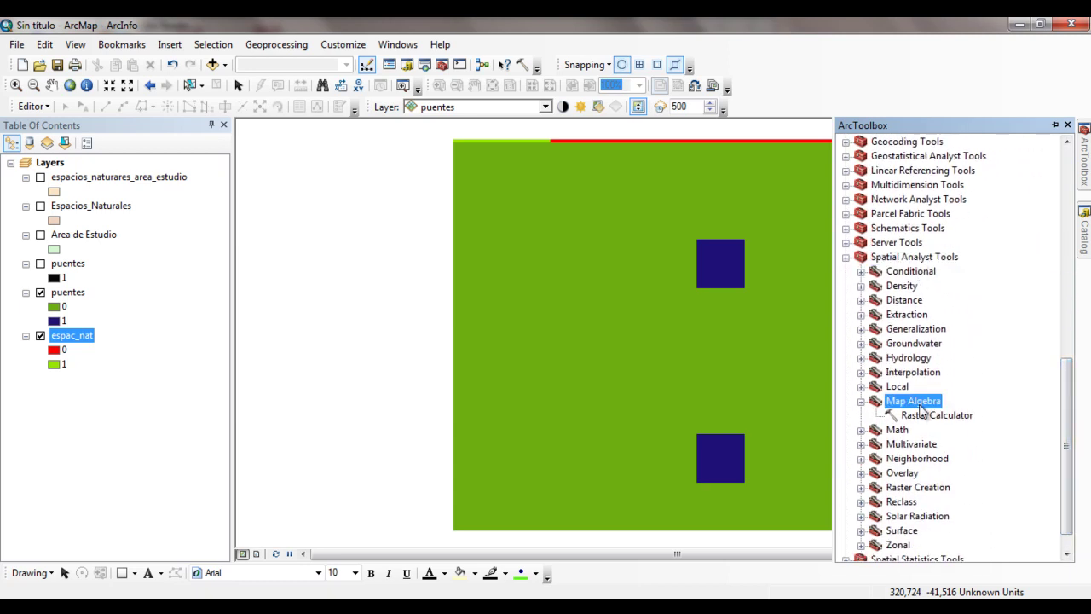
double_click(935, 415)
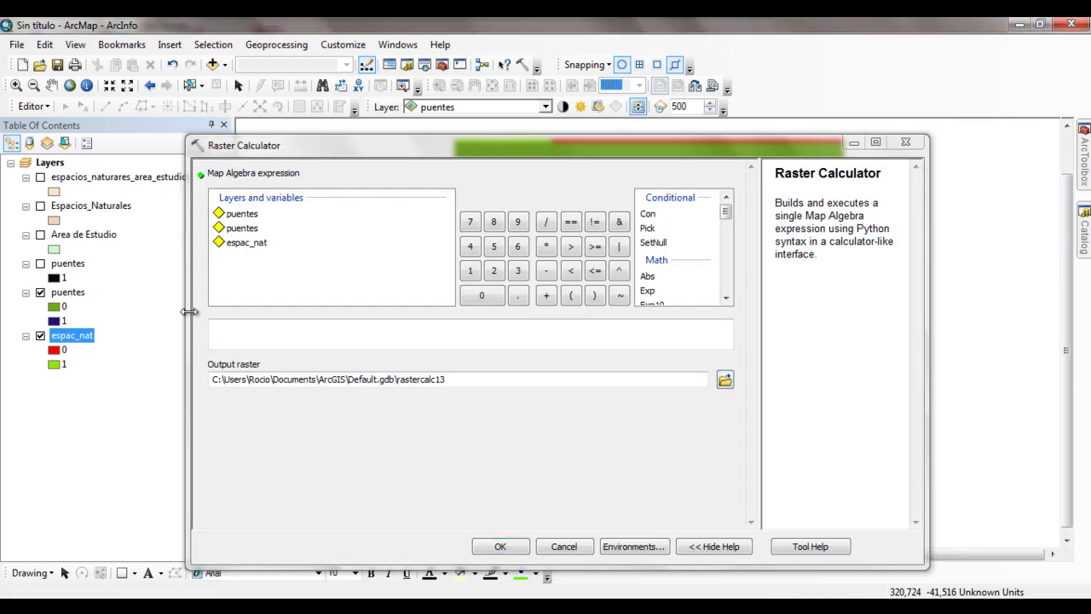
double_click(241, 213)
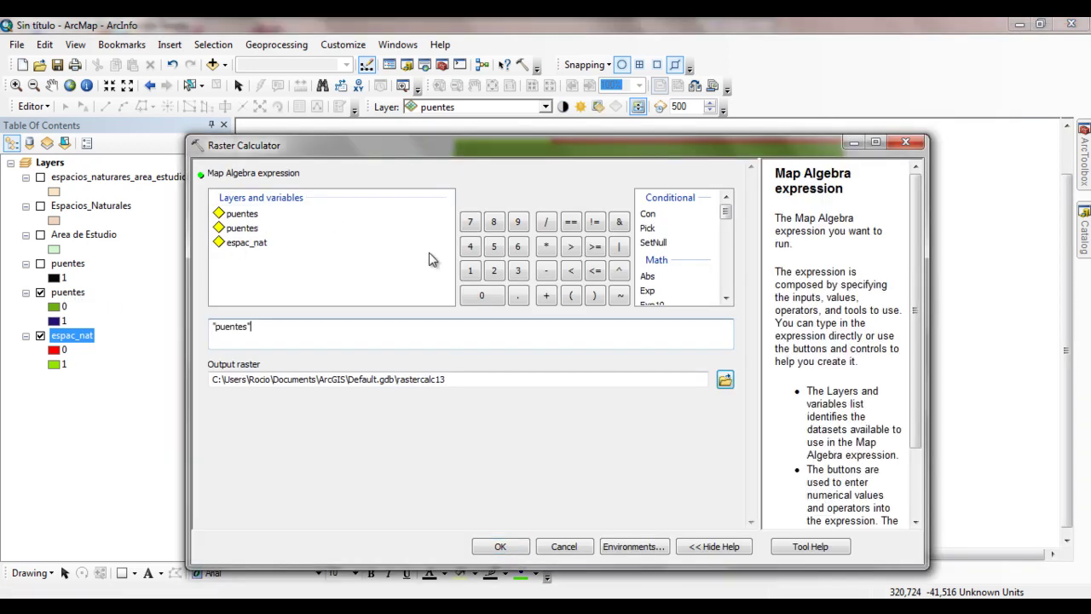
left_click(546, 247)
double_click(245, 243)
Set the output raster to puentes_1 in Resultados\Ejercicio_5 and run the calculation.
left_click(724, 380)
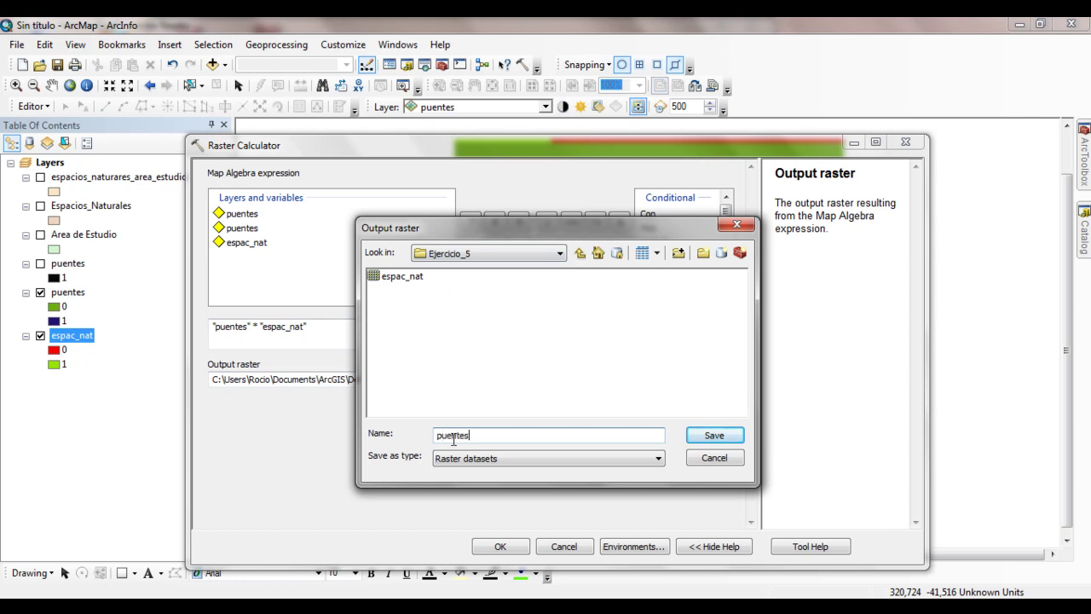
type("puentes_1")
left_click(708, 435)
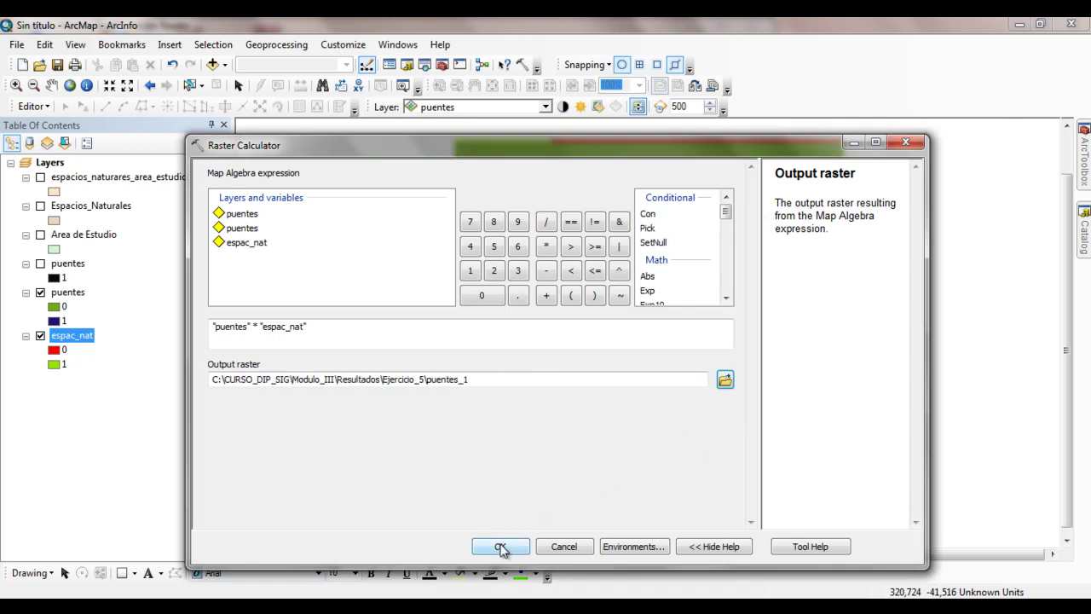
left_click(500, 547)
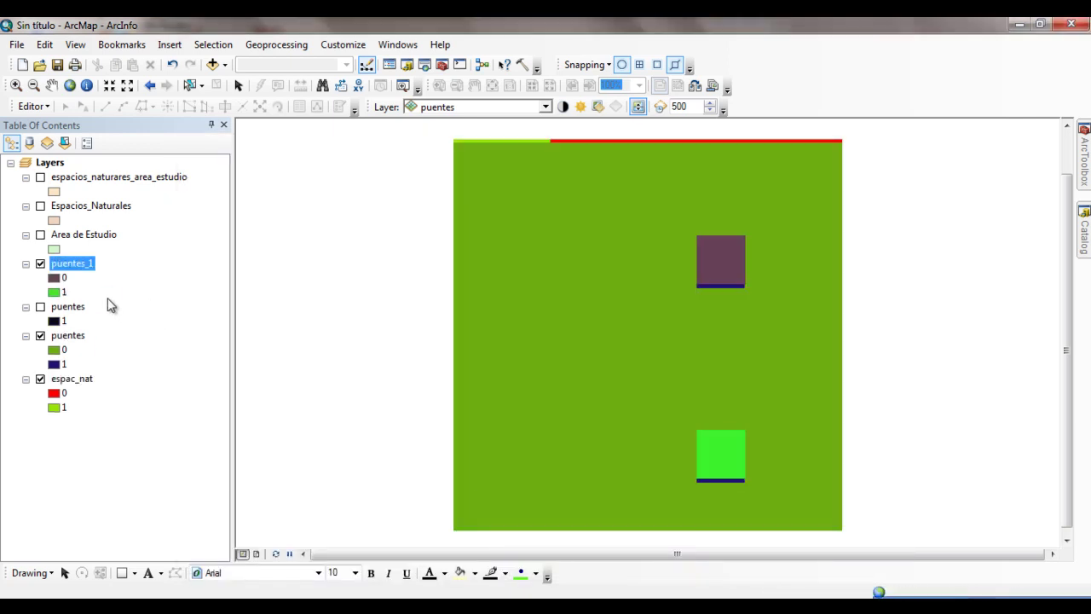
Hide the puentes raster with classes 0 and 1 and espac_nat, and compare the single-class puentes raster with puentes_1.
left_click(40, 336)
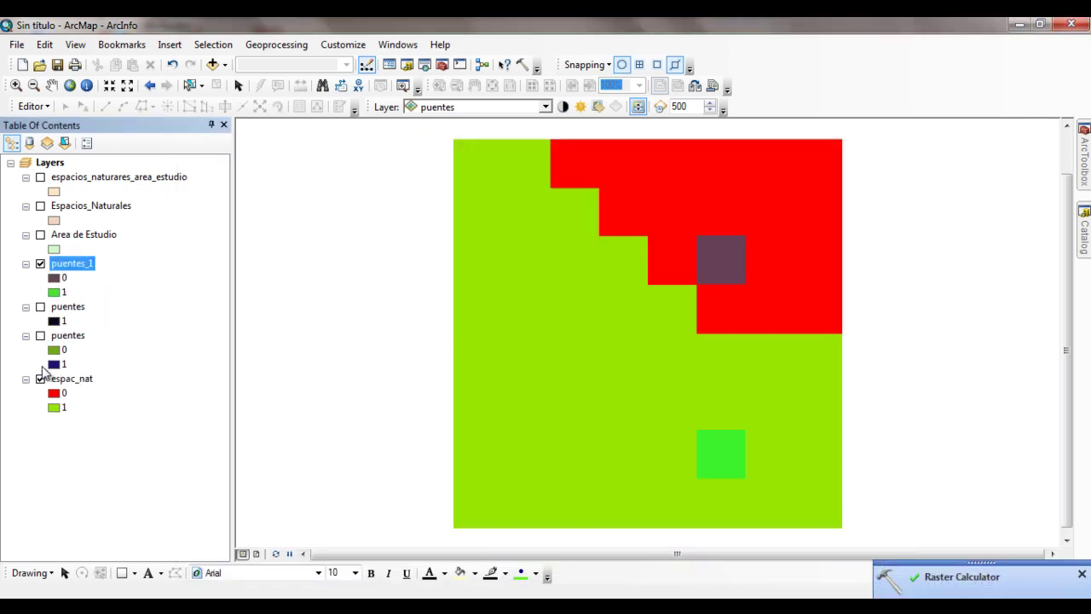
left_click(40, 379)
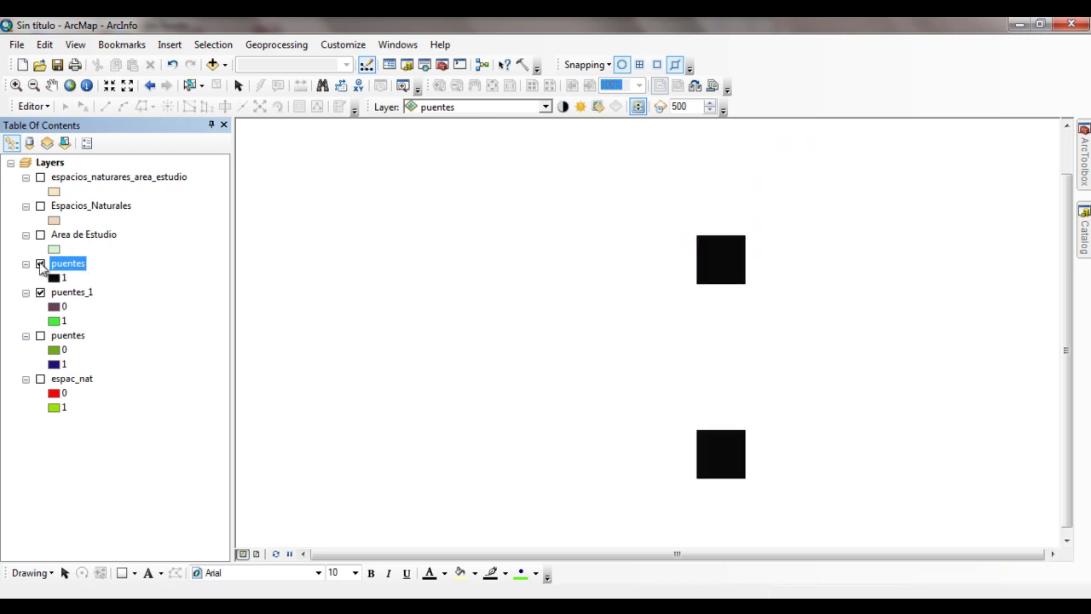
left_click(40, 265)
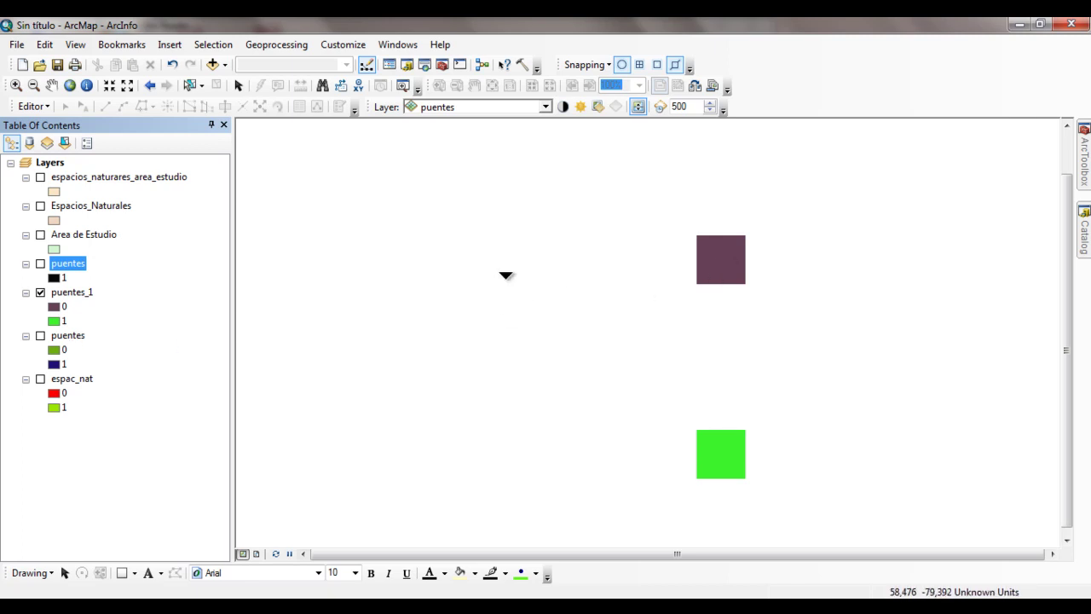
Identify the pixel values of the two puentes_1 cells.
left_click(70, 294)
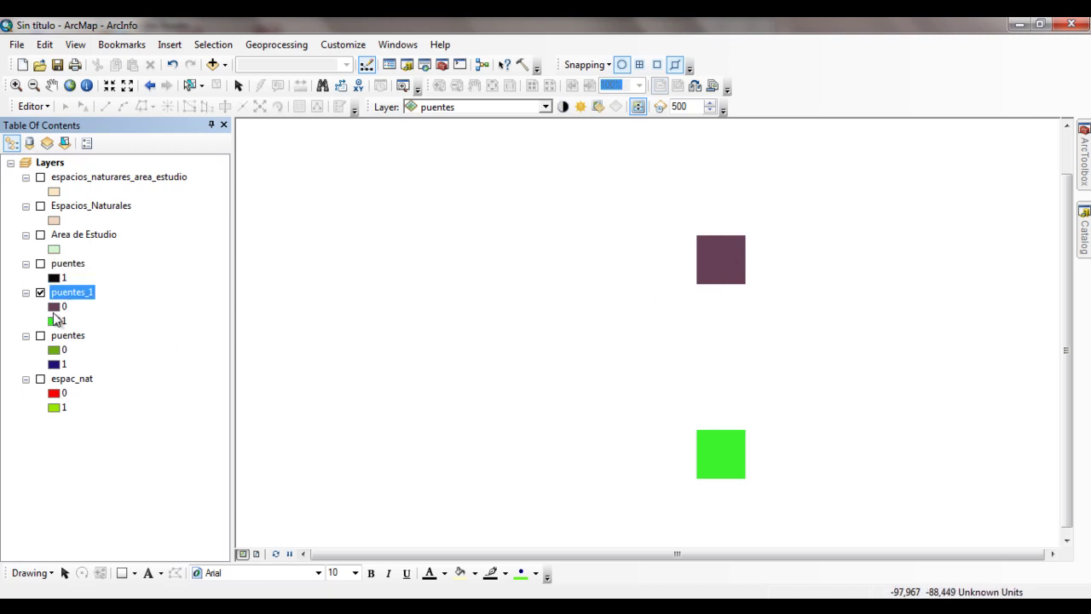
left_click(86, 86)
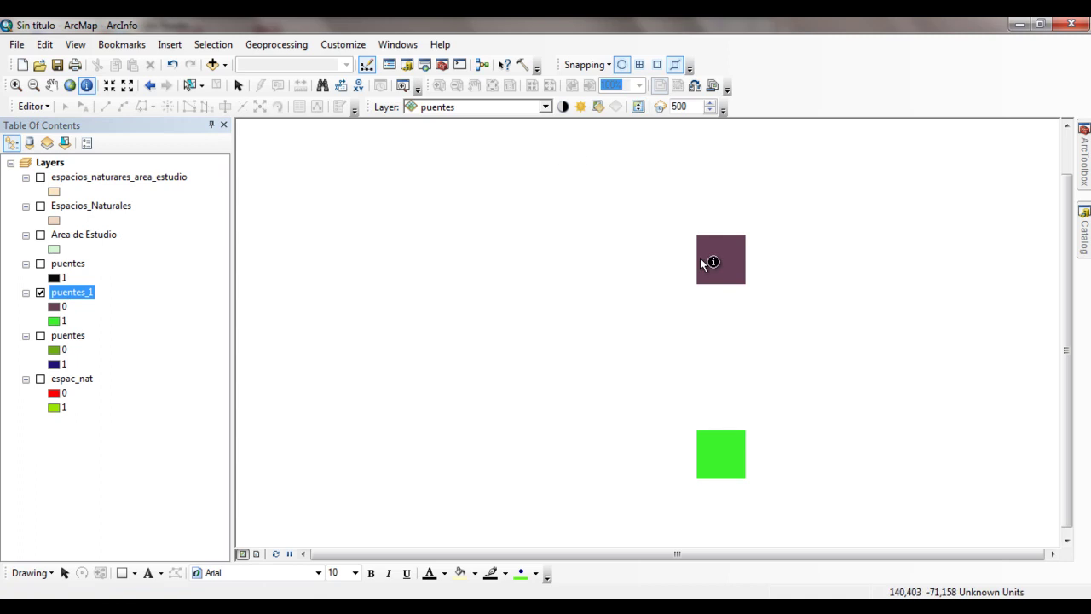
left_click(712, 275)
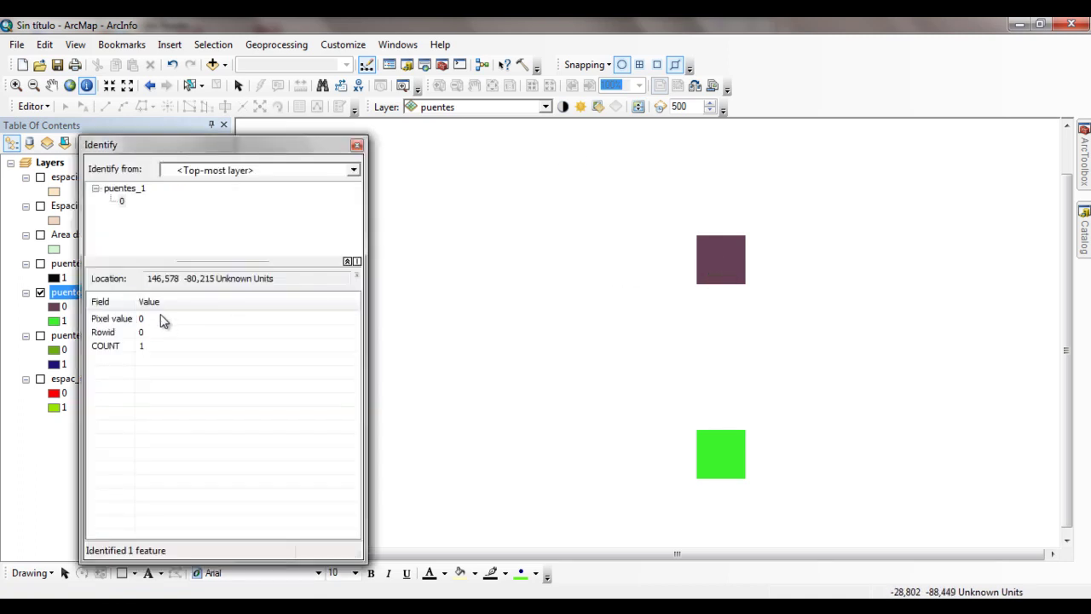
left_click(163, 318)
left_click(358, 145)
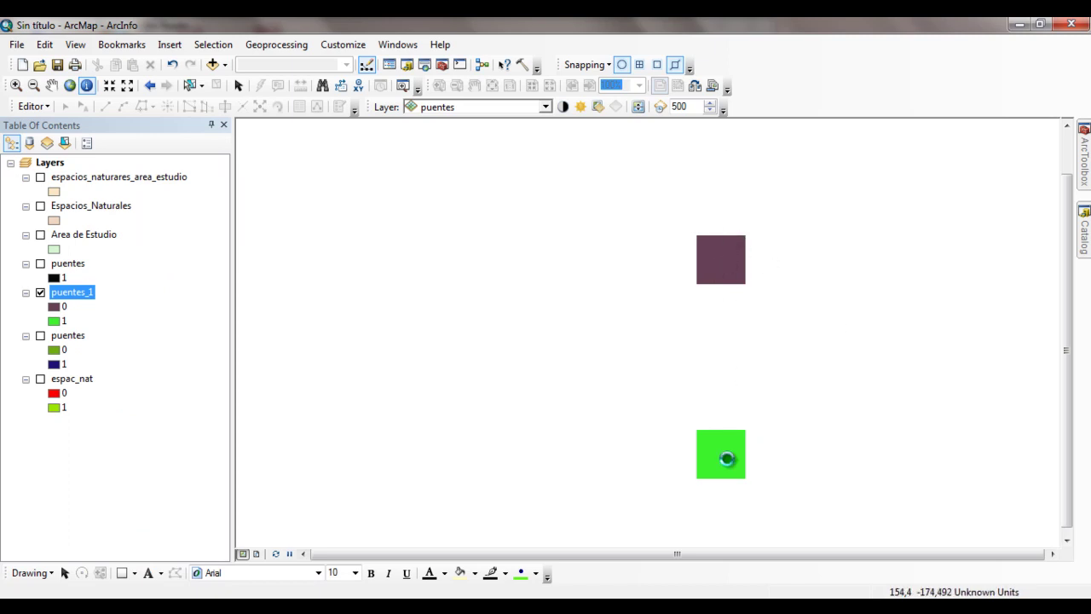
left_click(726, 459)
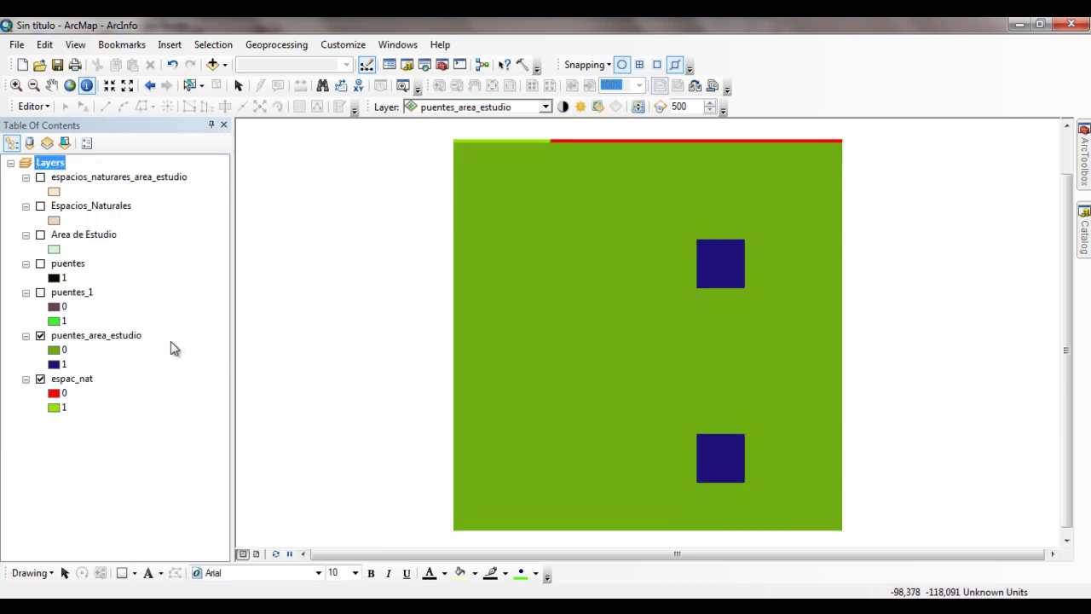
Compare puentes_area_estudio with espac_nat and the single-class puentes raster by switching their visibility, leaving puentes hidden.
left_click(40, 335)
left_click(40, 337)
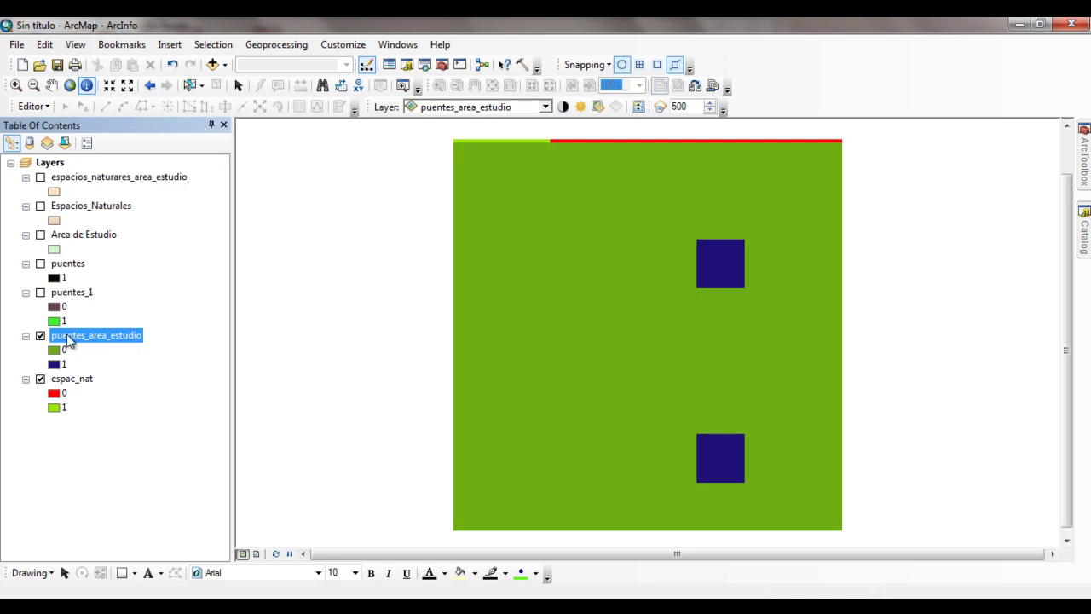
double_click(97, 336)
left_click(700, 490)
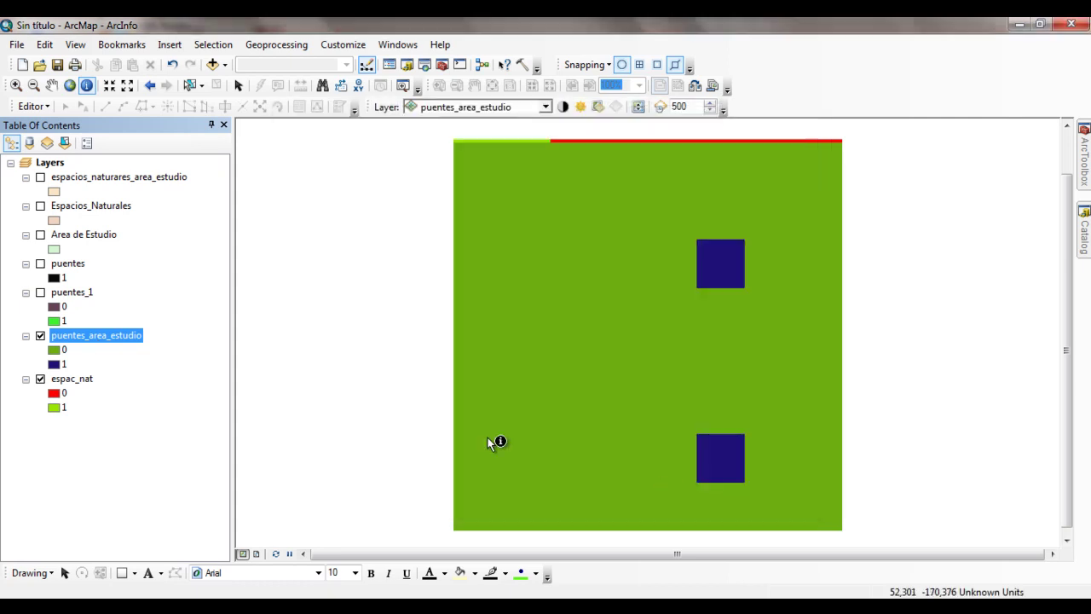
left_click(97, 336)
left_click_drag(88, 336, 147, 334)
left_click(159, 352)
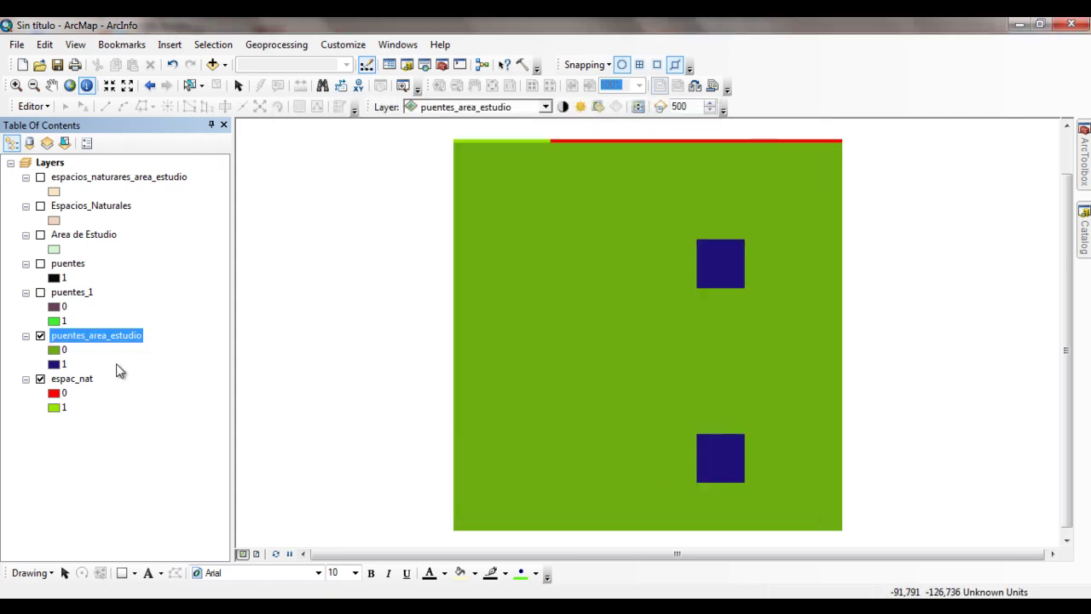
left_click(40, 264)
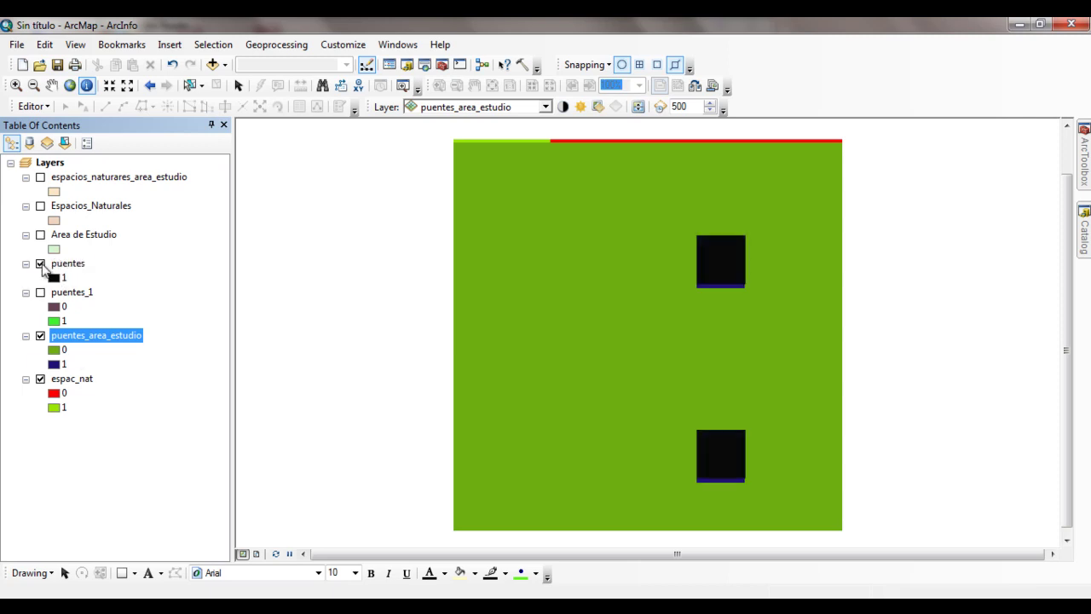
left_click(40, 264)
Start Raster Calculator and build the expression "puentes_area_estudio" * "espac_nat".
mouse_move(1082, 157)
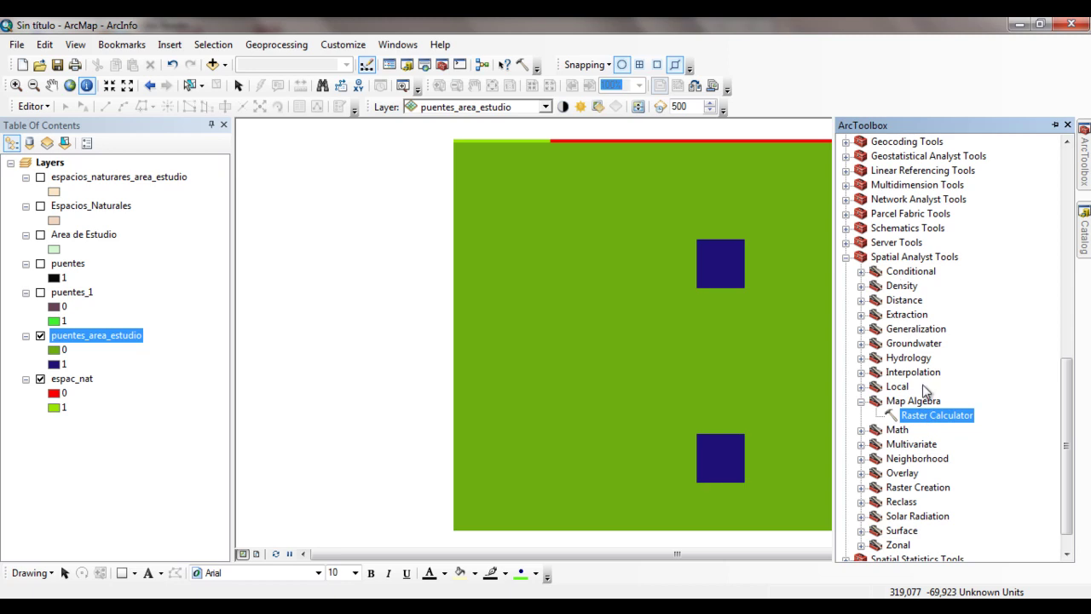
double_click(948, 423)
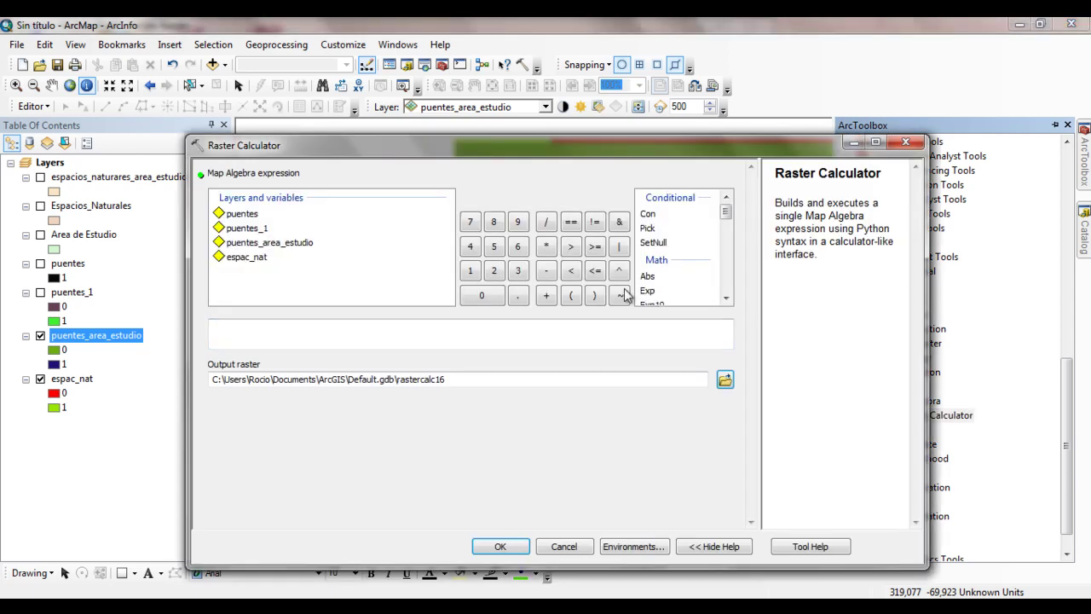
double_click(255, 244)
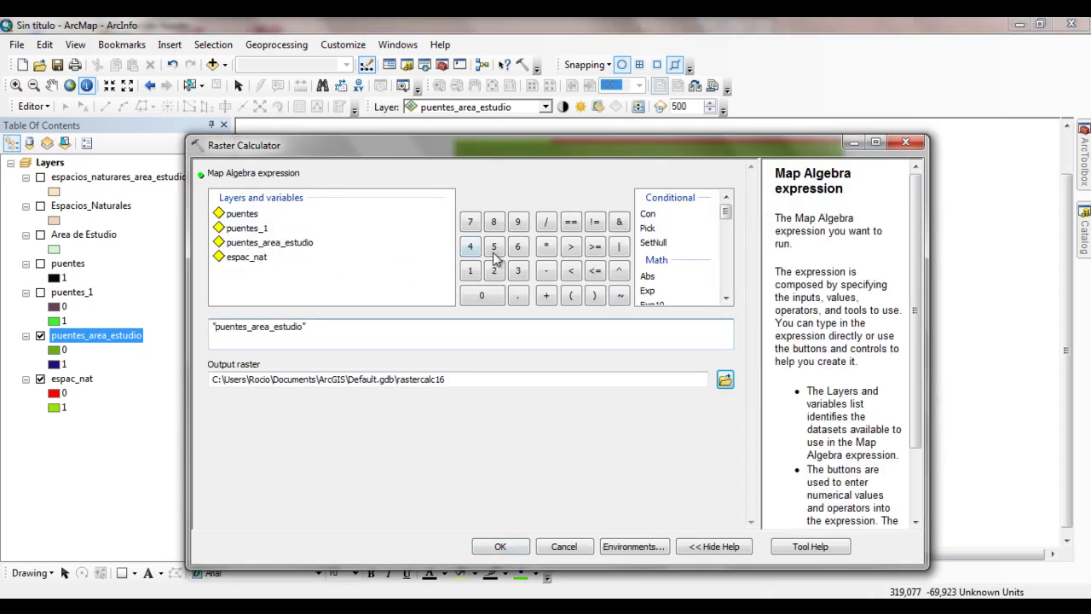
left_click(551, 247)
double_click(247, 256)
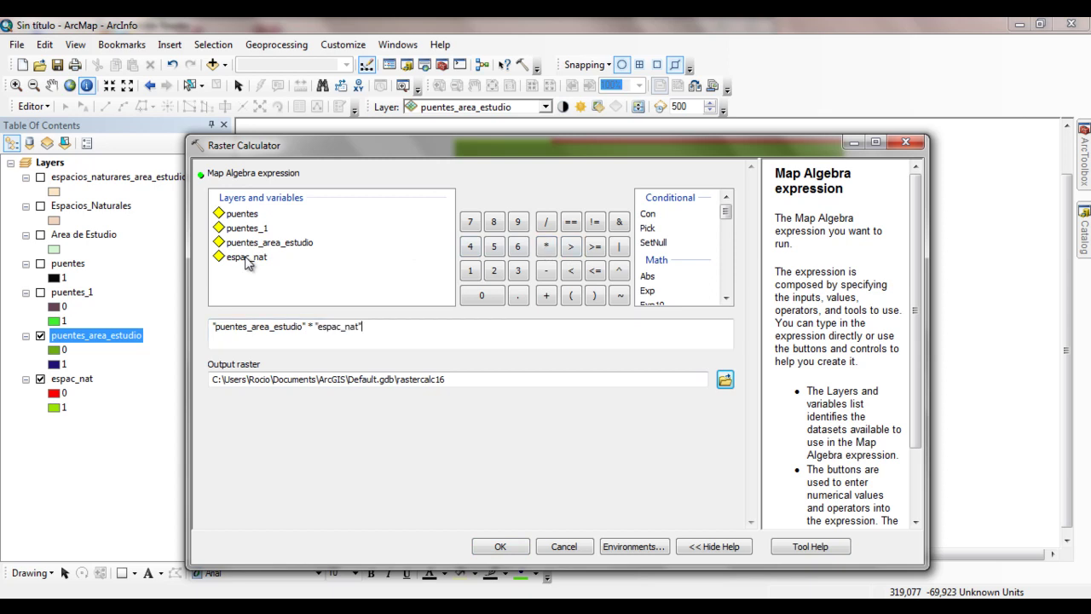
Set the output raster to puentes_2 in the Ejercicio_5 folder and run the calculation.
left_click(726, 381)
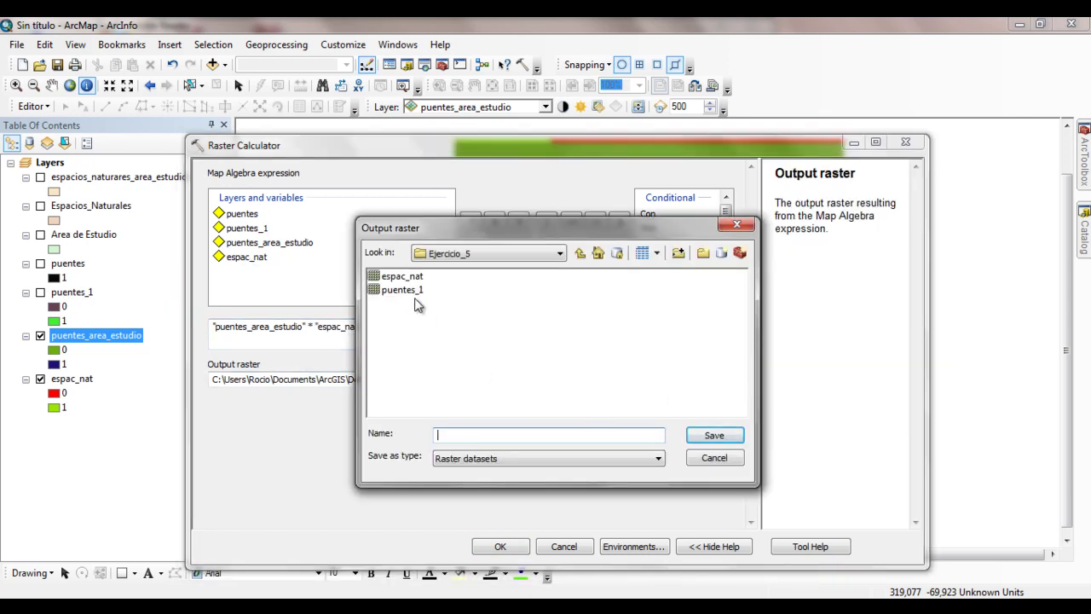
left_click(403, 290)
left_click(486, 439)
left_click(712, 437)
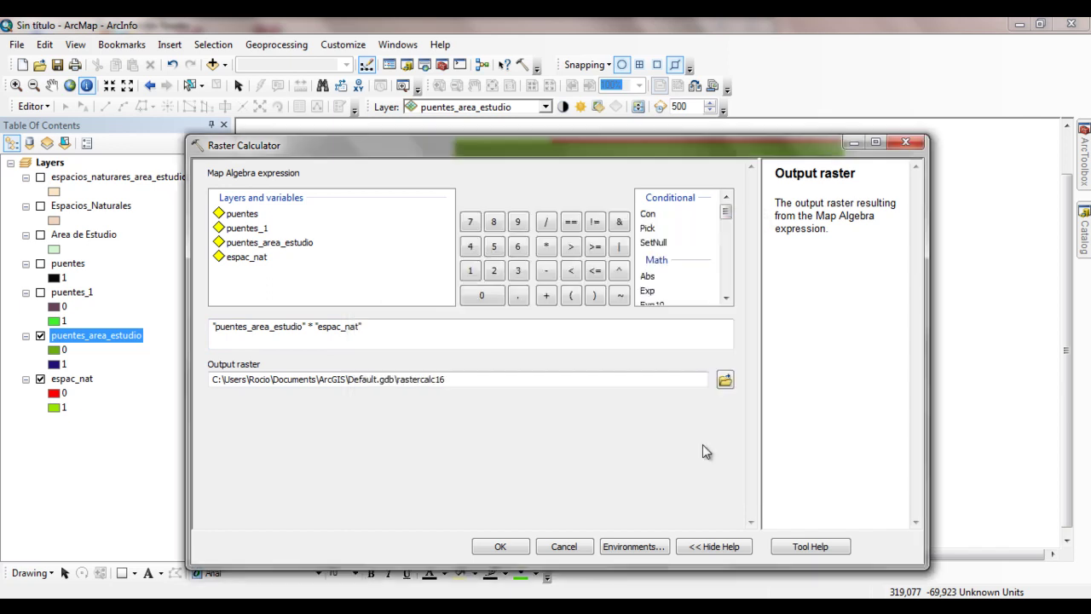
left_click(503, 547)
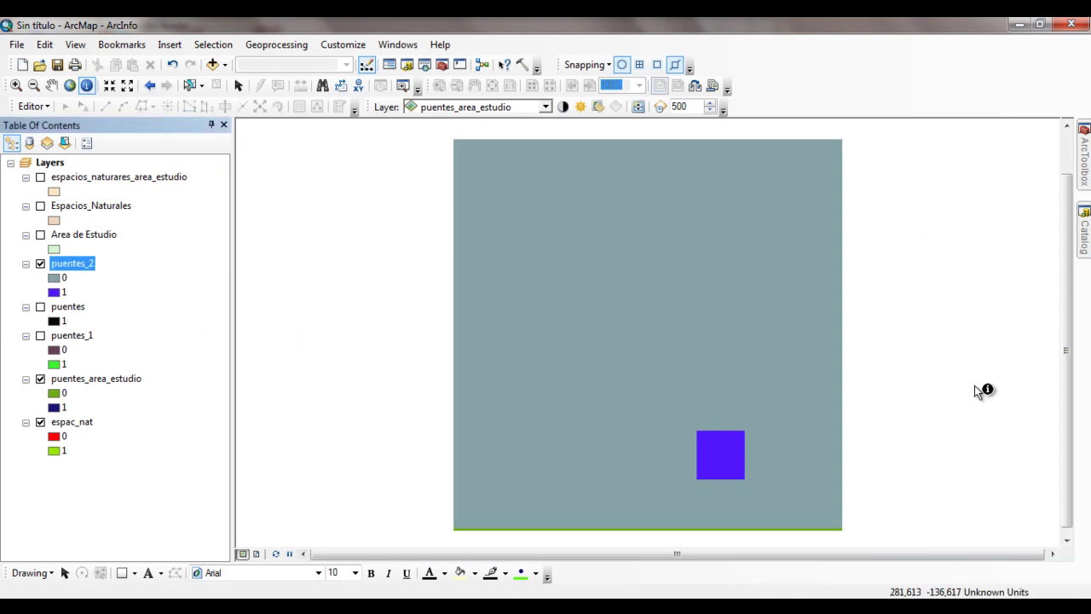
Hide puentes_area_estudio and espac_nat, and compare puentes_2 with puentes and puentes_1 by switching their visibility, leaving puentes_1 and puentes_2 shown.
left_click(40, 264)
left_click(40, 379)
left_click(40, 422)
left_click(40, 307)
left_click(40, 307)
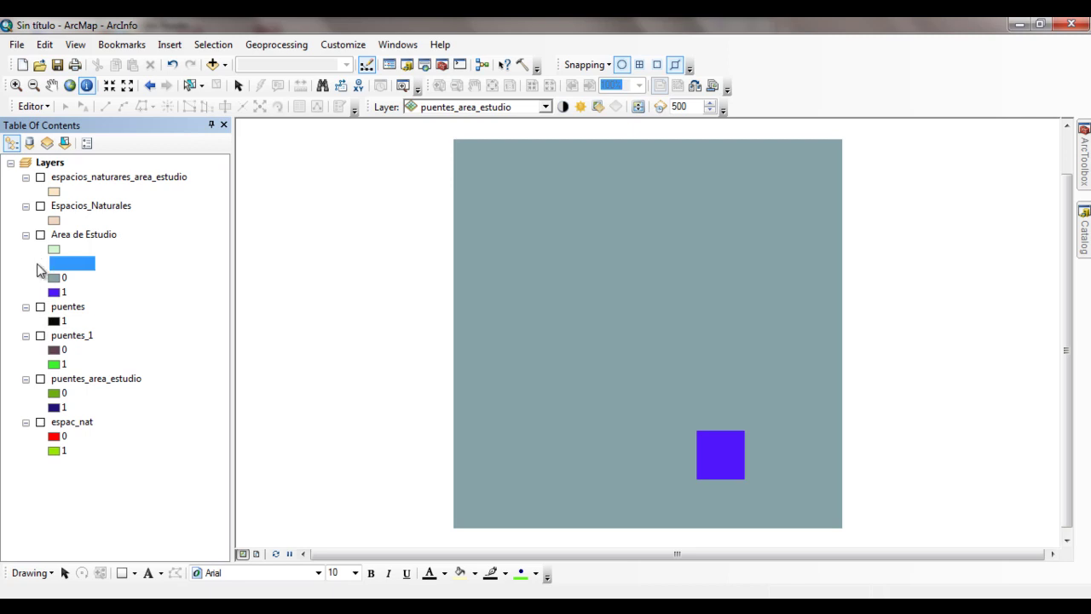
left_click(40, 264)
left_click(40, 336)
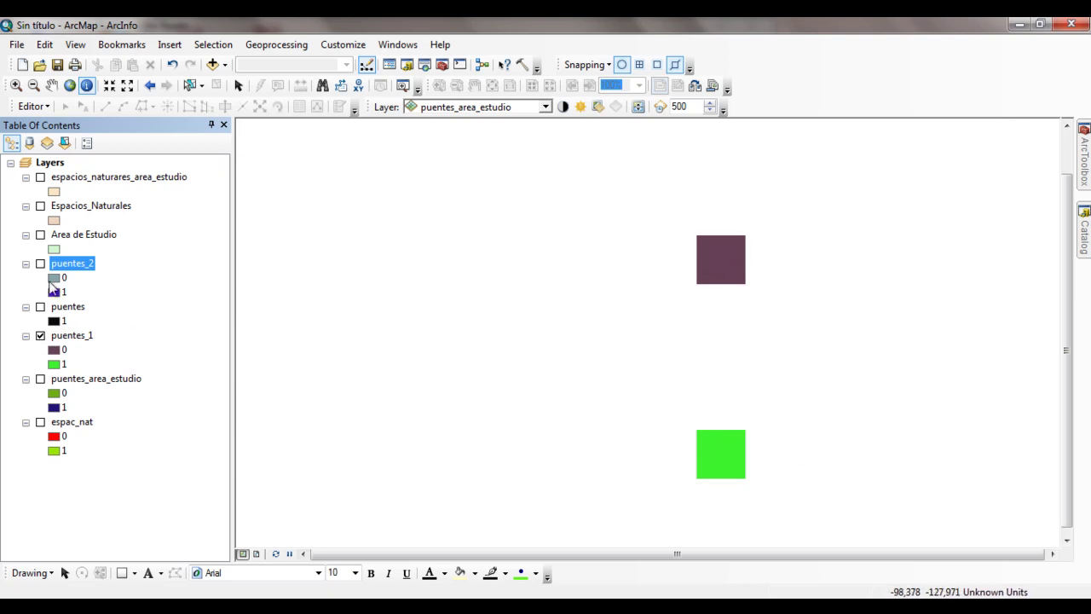
left_click(40, 264)
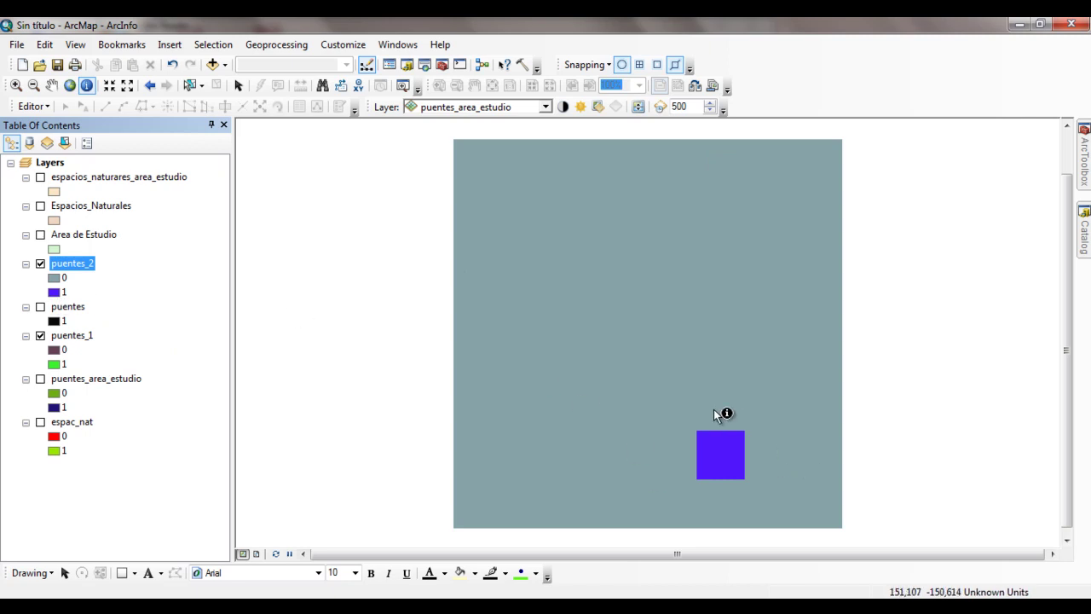
Identify the pixel values of the bridge cell and of several surrounding cells in puentes_2.
left_click(724, 454)
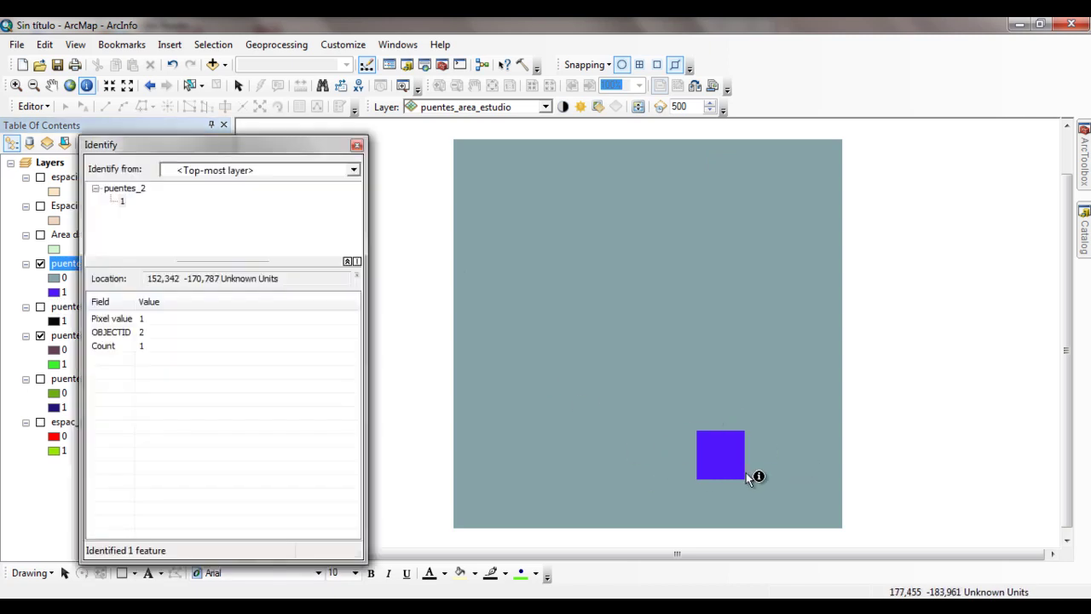
left_click(134, 322)
left_click(640, 287)
left_click(548, 216)
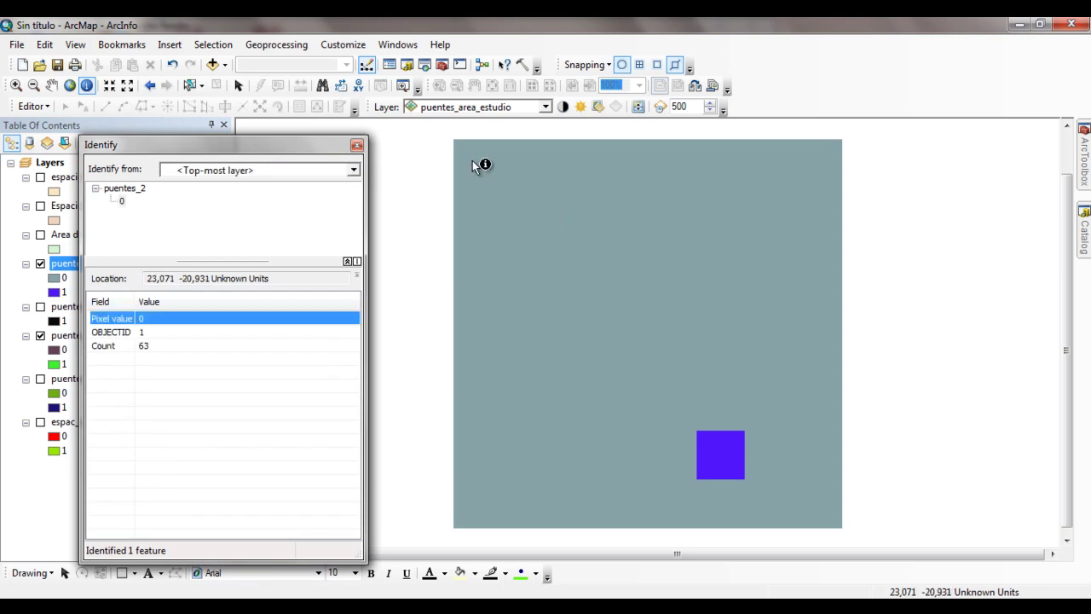
left_click(356, 145)
double_click(55, 279)
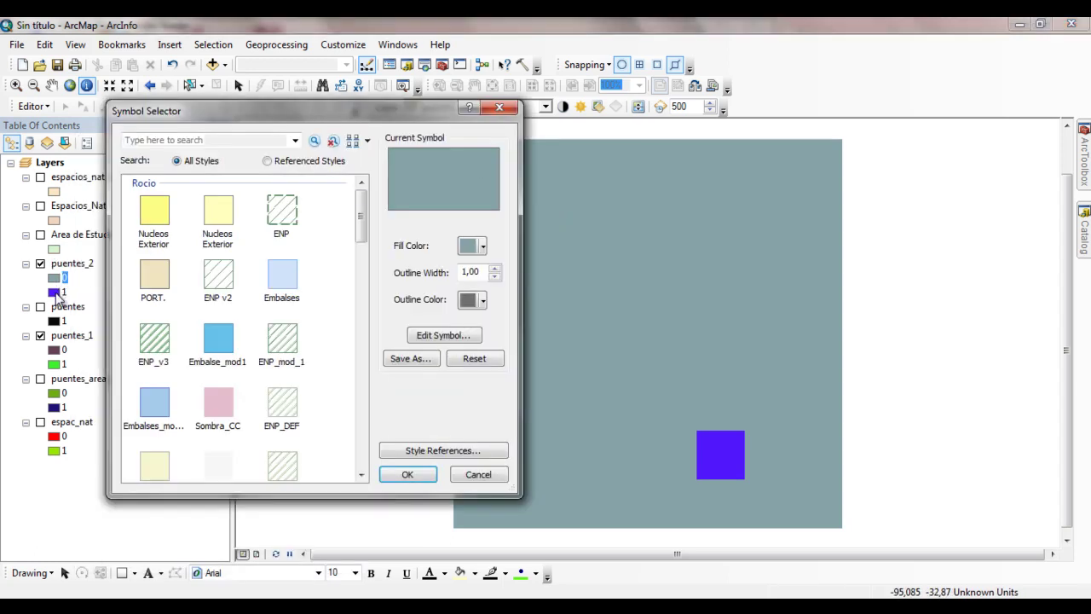
left_click(479, 474)
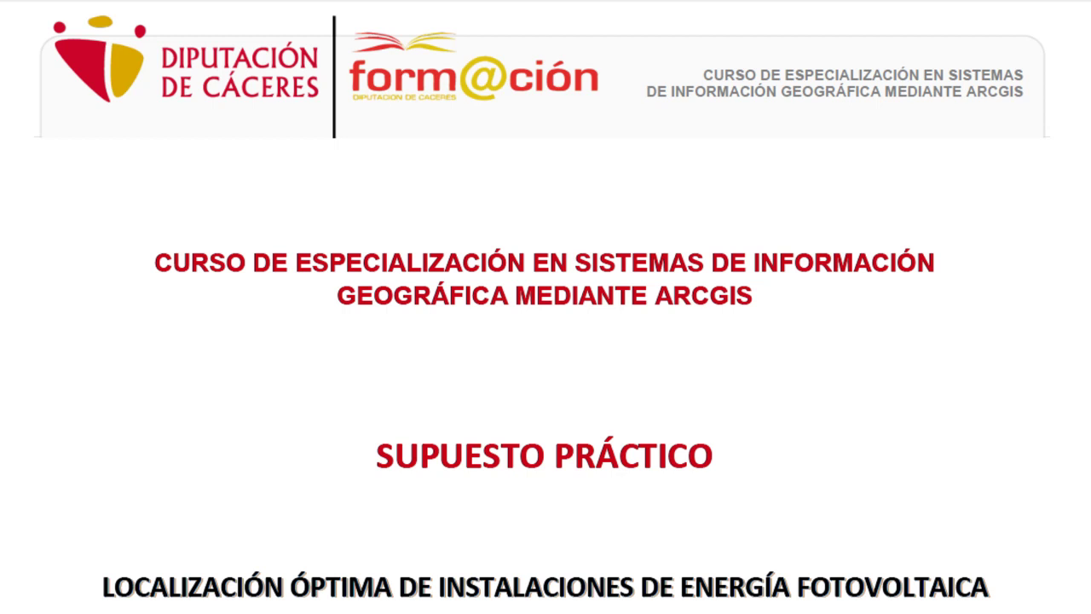
Switch to the Supuesto Práctico document and read Módulo III, Ejercicio 1: the Paso 1 siting conditions, the value legend and Paso 2 on rasterization.
scroll(545, 307, "down", 5)
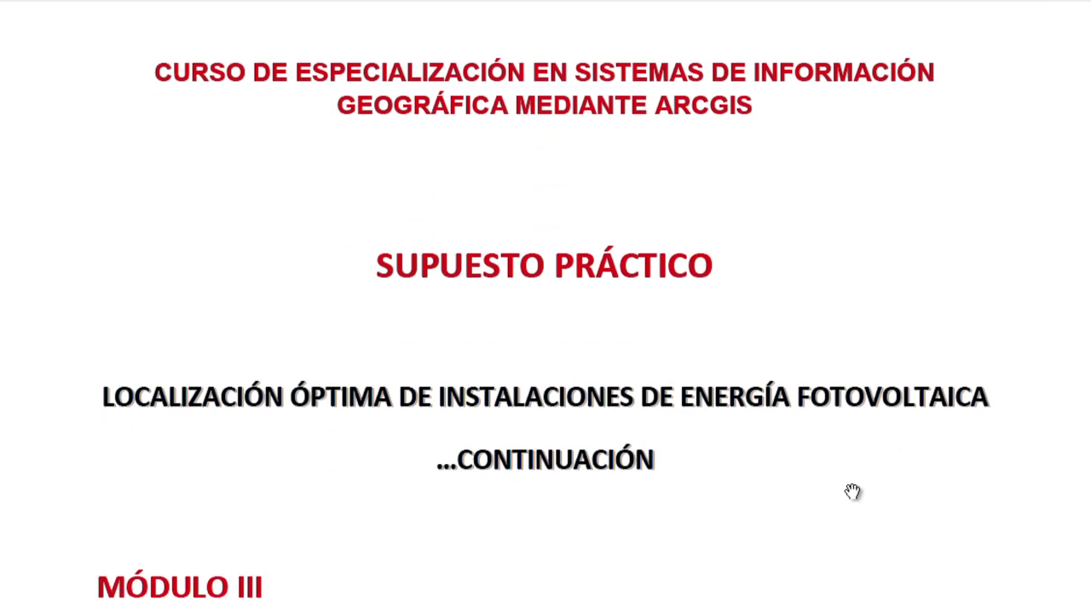
scroll(870, 478, "down", 10)
scroll(447, 350, "down", 1)
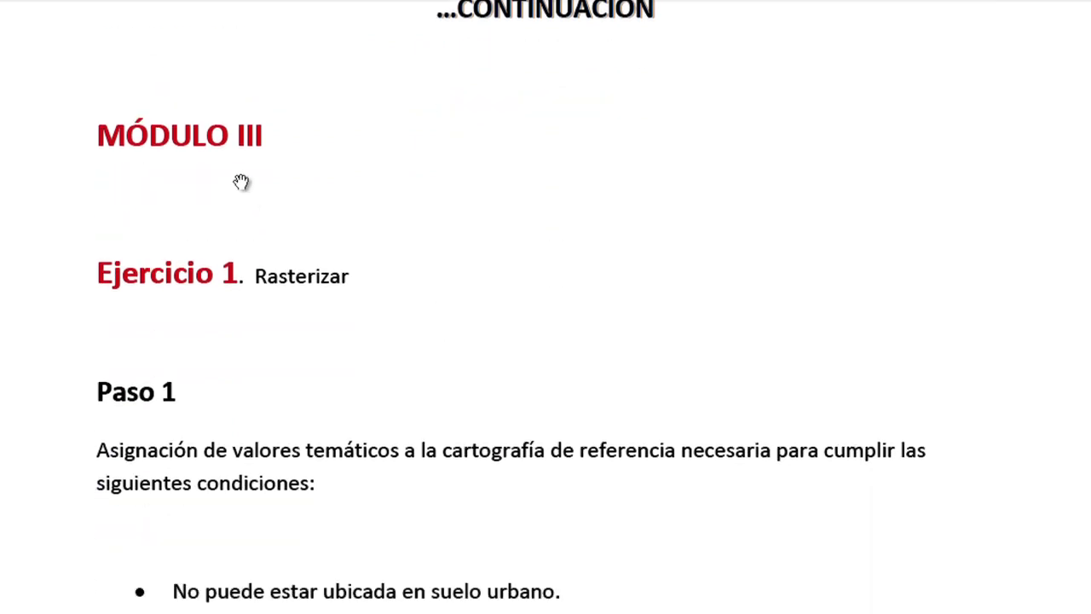
left_click_drag(360, 181, 358, 485)
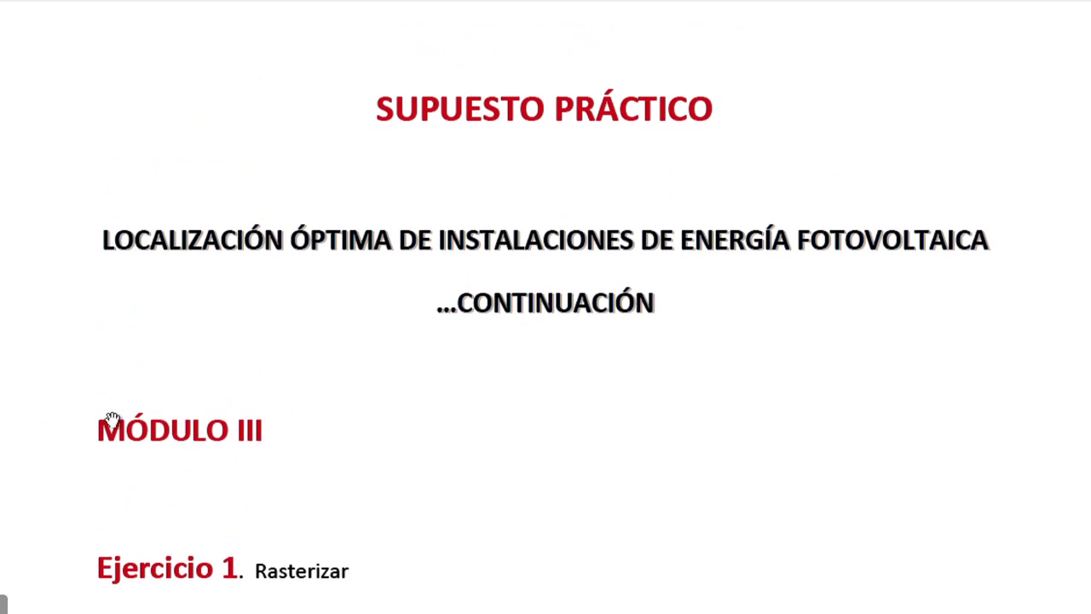
left_click_drag(222, 541, 297, 196)
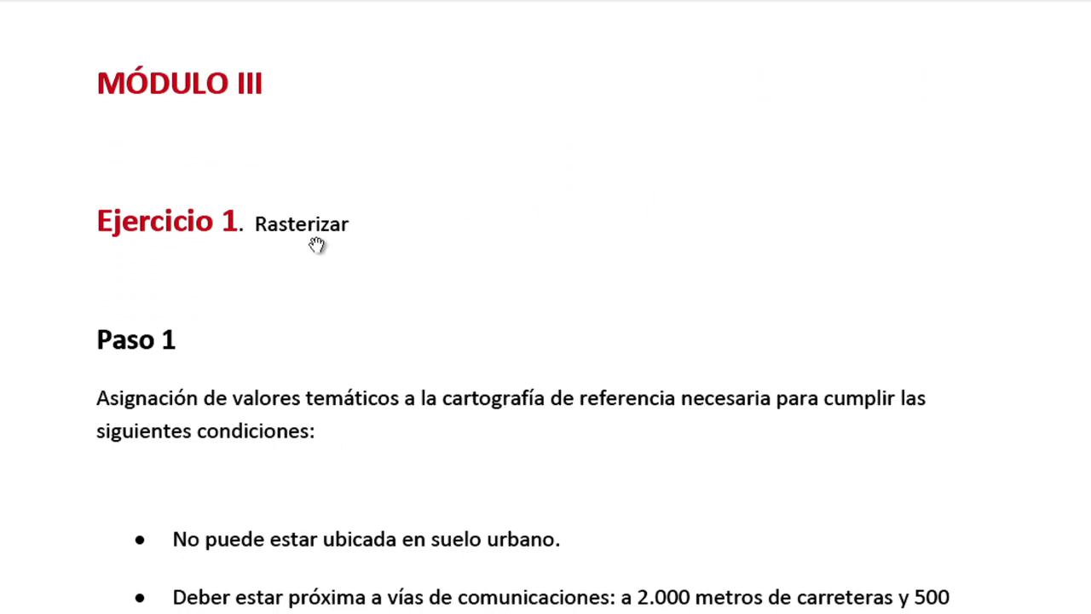
left_click_drag(336, 437, 485, 335)
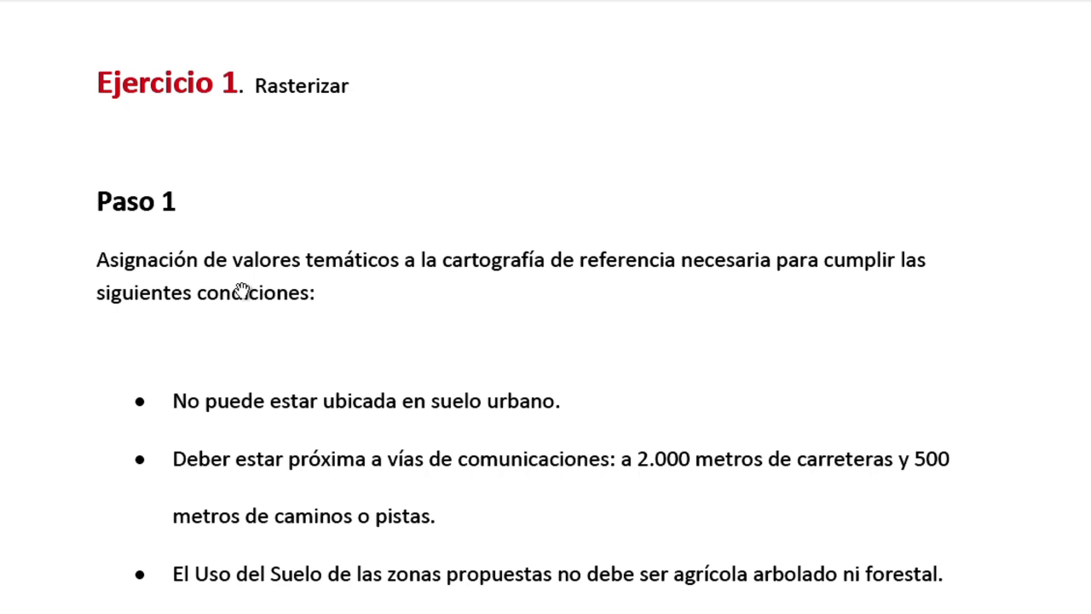
left_click_drag(333, 475, 341, 344)
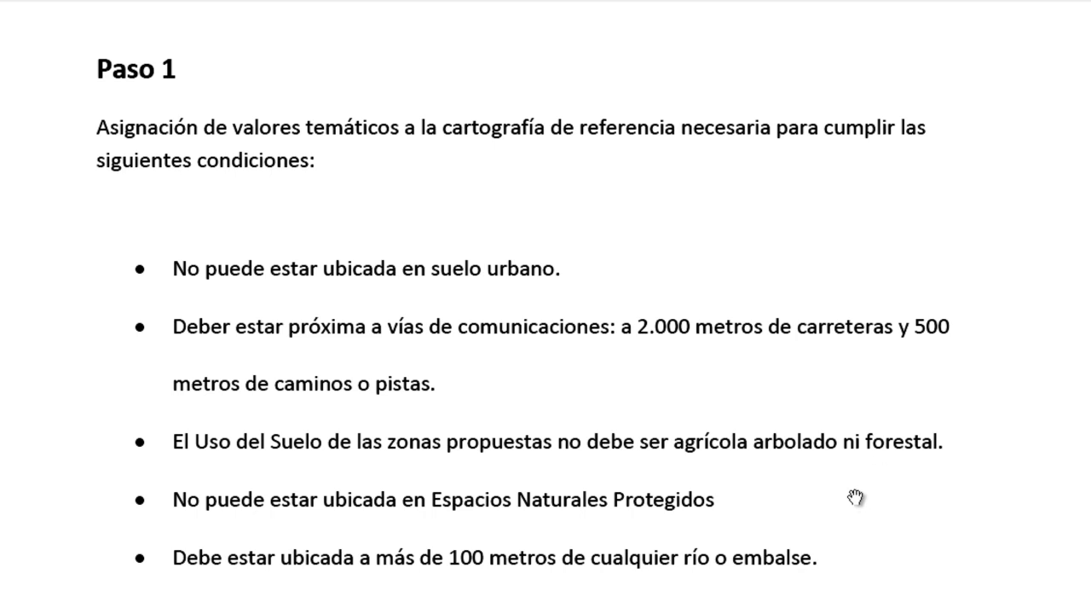
left_click_drag(854, 497, 854, 463)
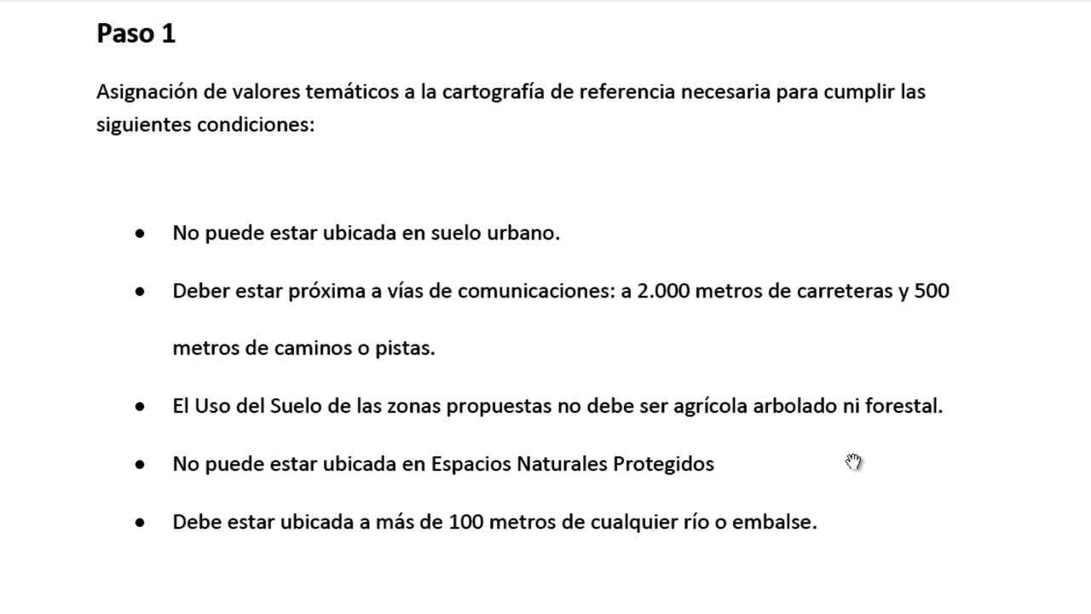
scroll(840, 484, "down", 5)
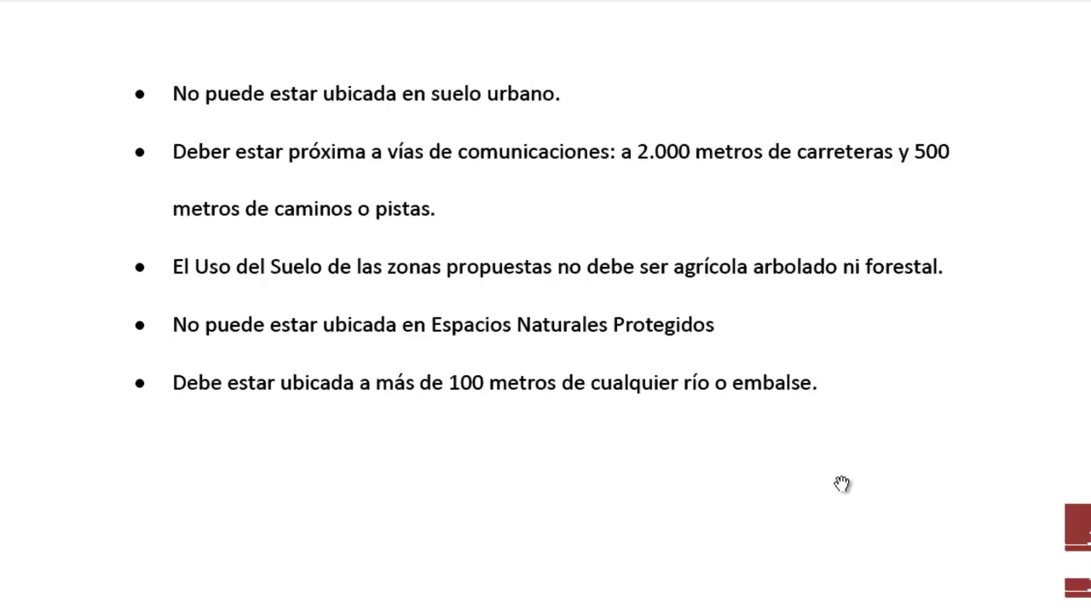
scroll(841, 483, "down", 5)
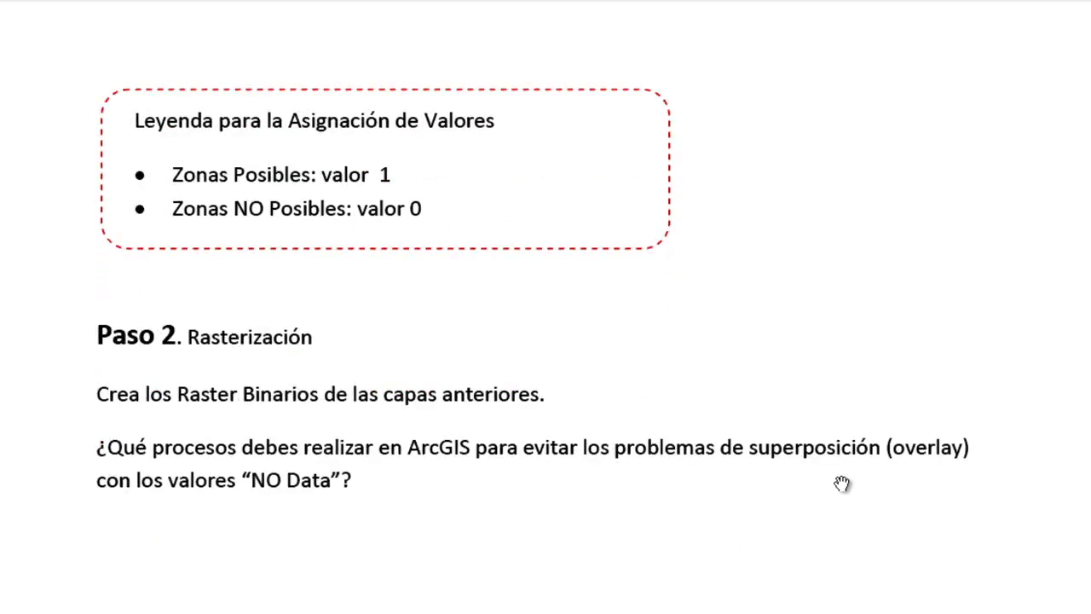
scroll(841, 483, "down", 1)
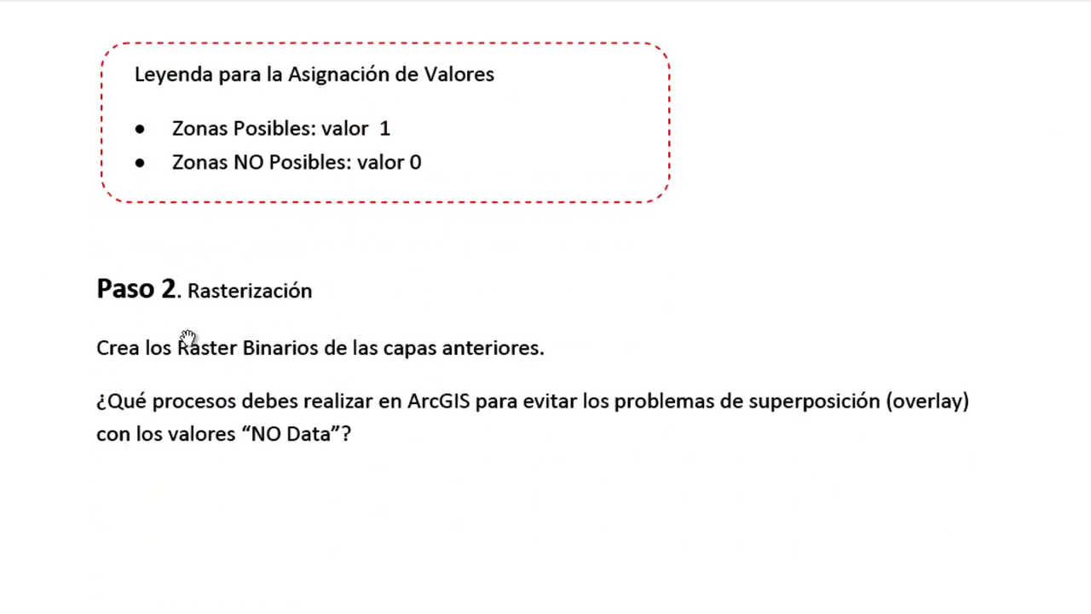